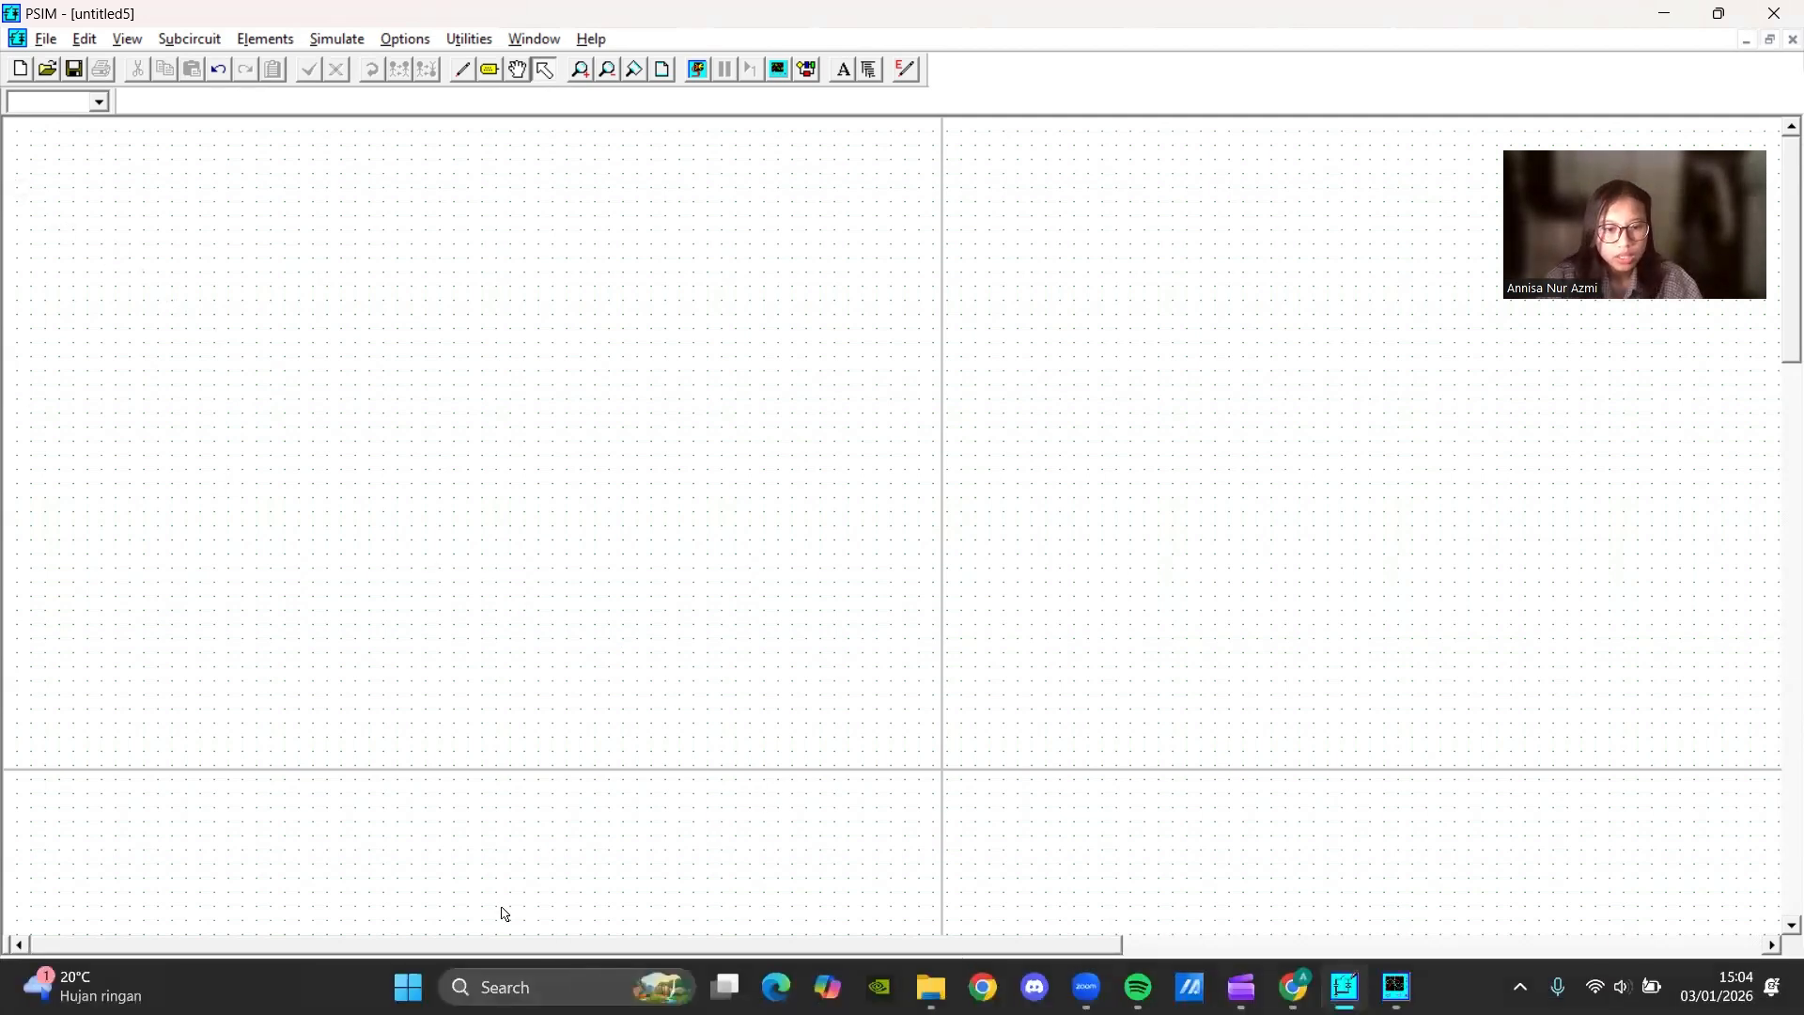
# - Place a sinusoidal voltage source upright near the schematic's left edge
pyautogui.click(547, 973)
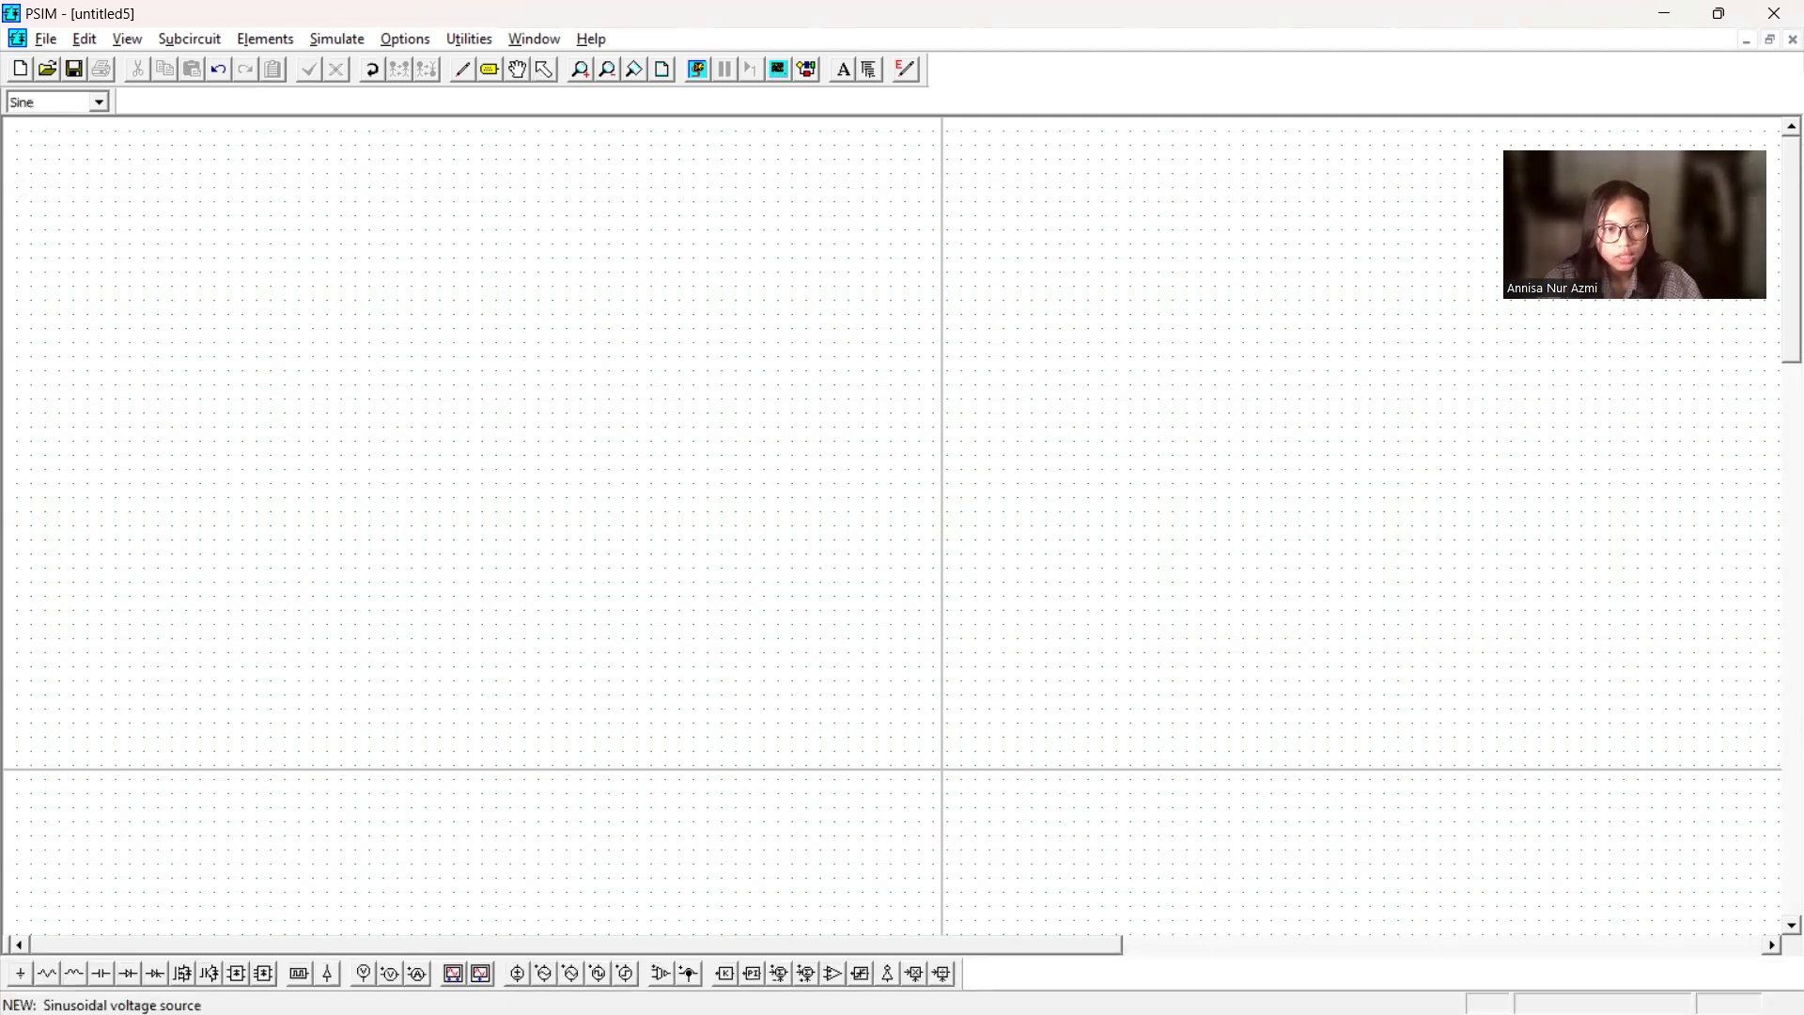
pyautogui.click(518, 973)
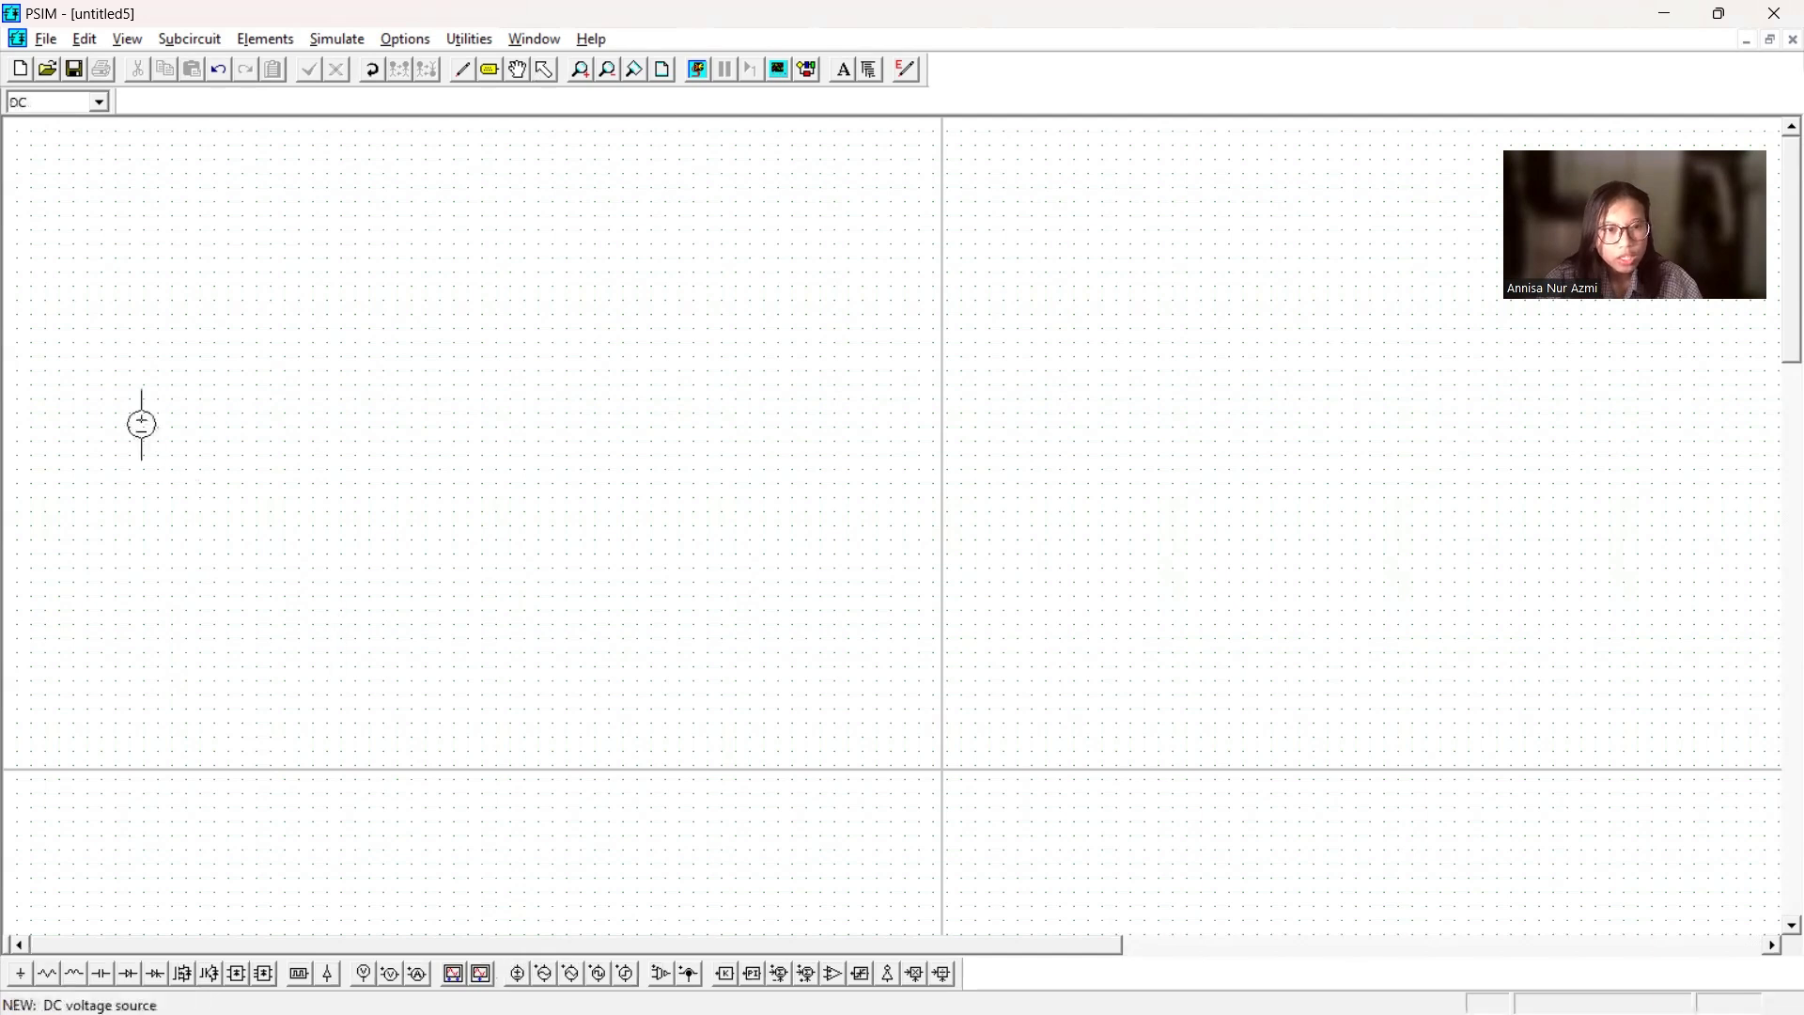
pyautogui.click(555, 975)
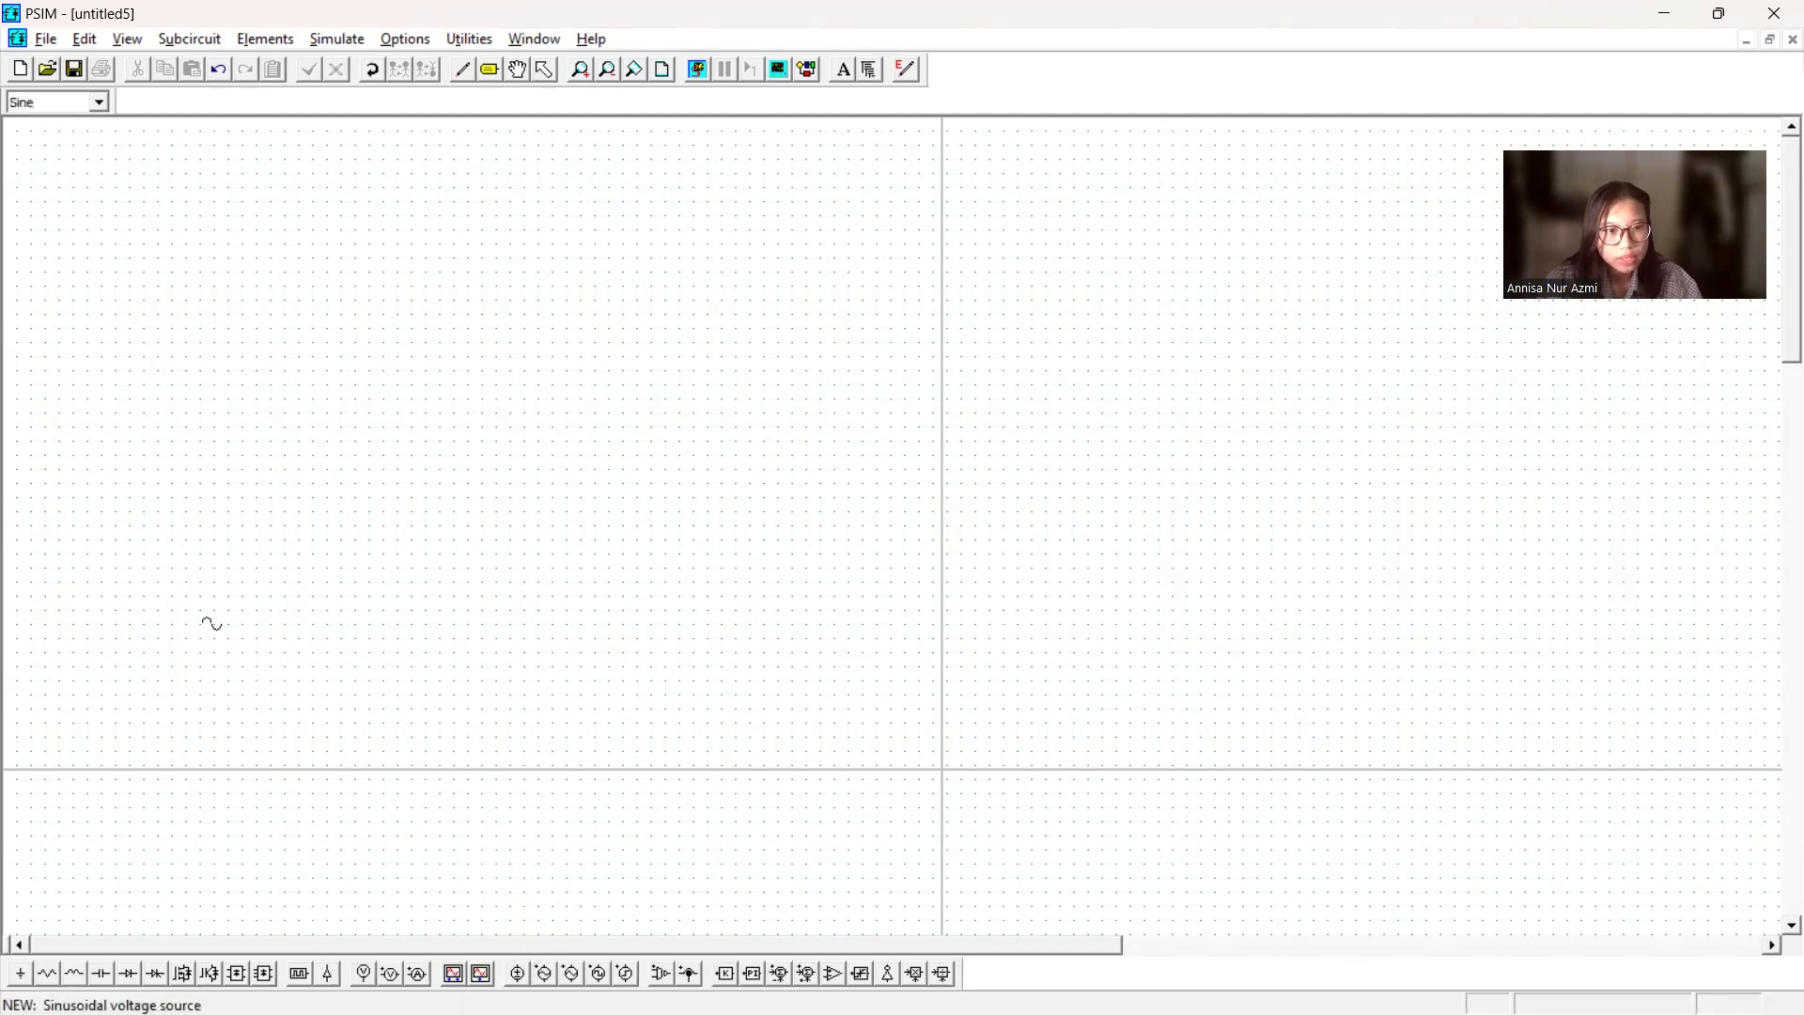
pyautogui.click(88, 435)
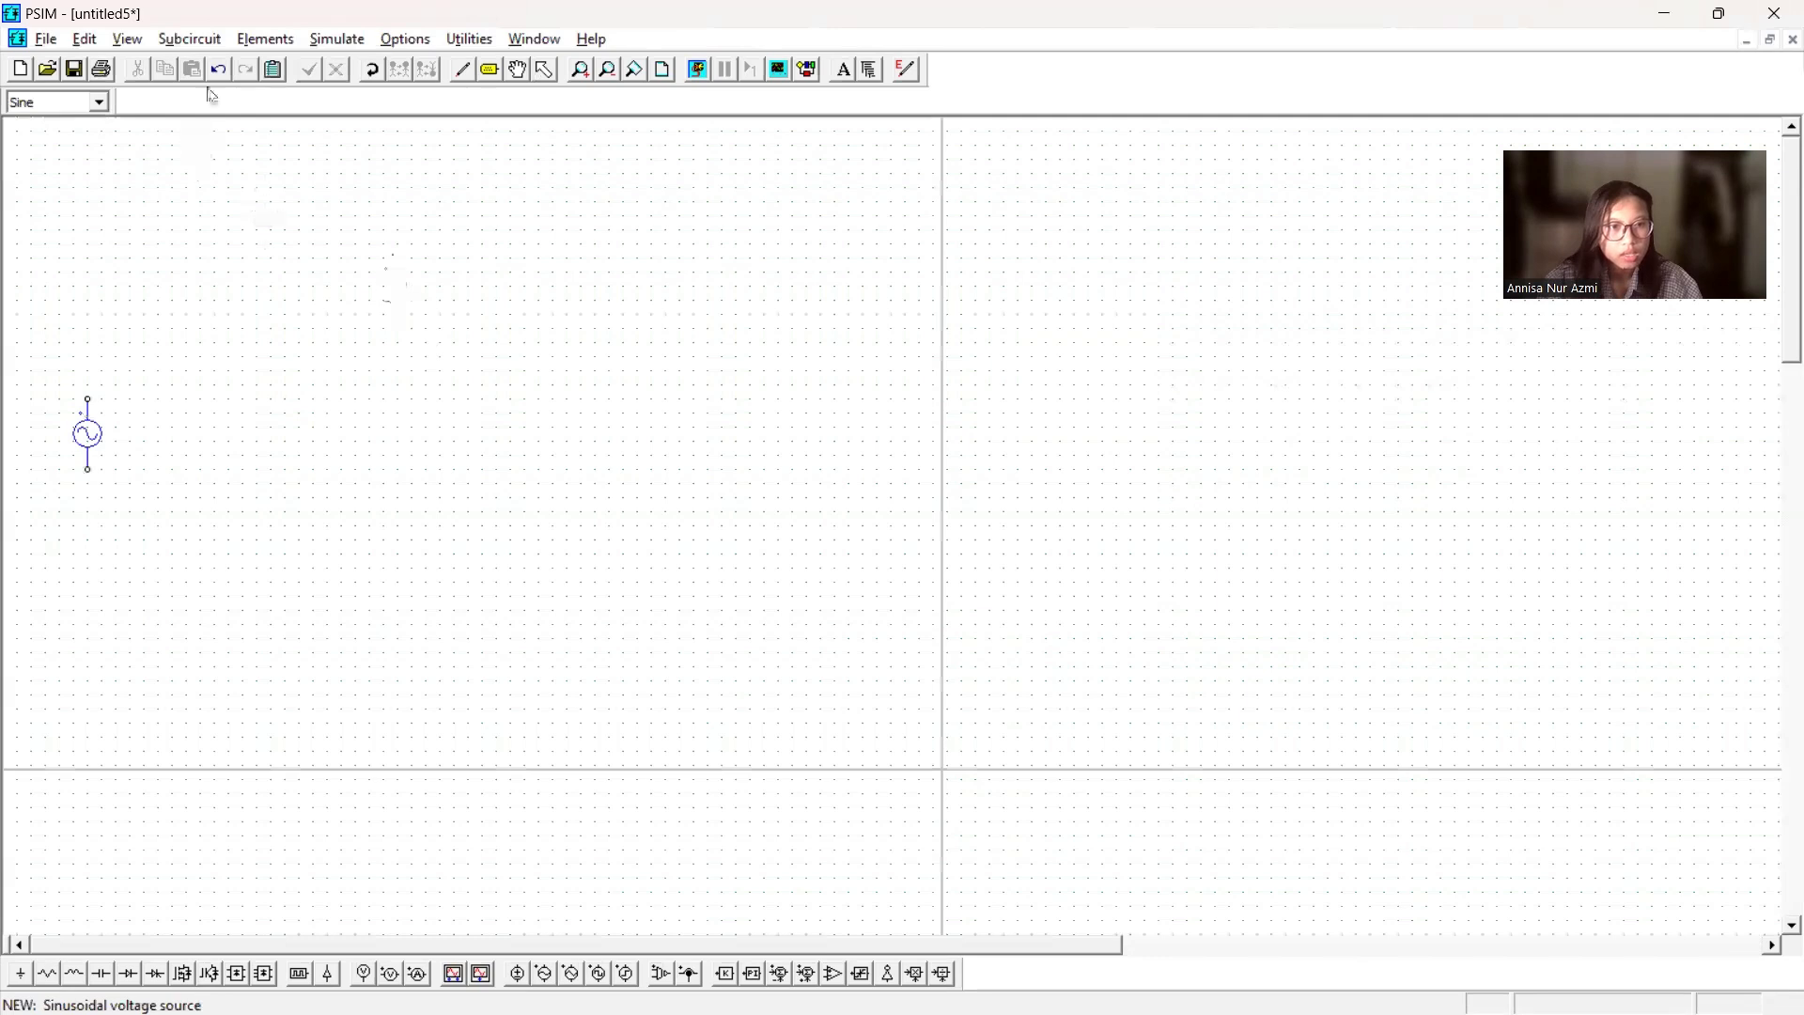
# - Place a single-phase ideal transformer beside the sinusoidal source, with its terminals level with the source's terminals
pyautogui.click(266, 39)
pyautogui.moveTo(446, 76)
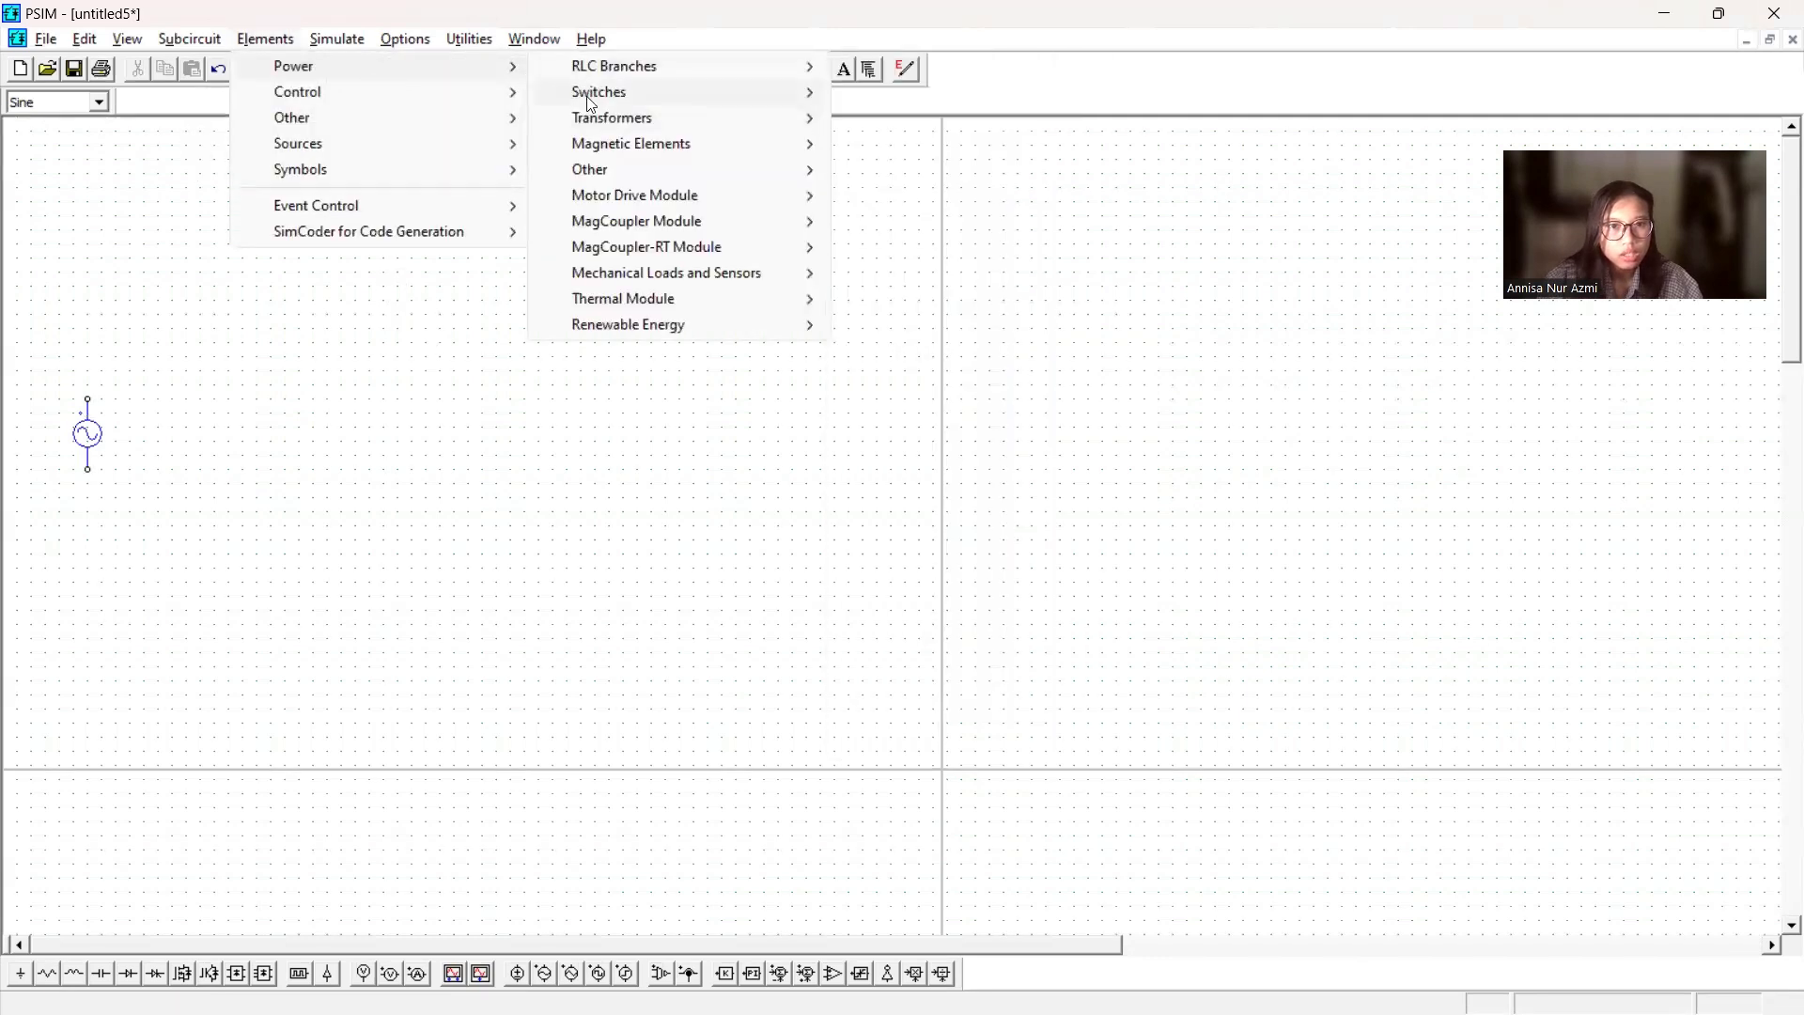
pyautogui.moveTo(672, 120)
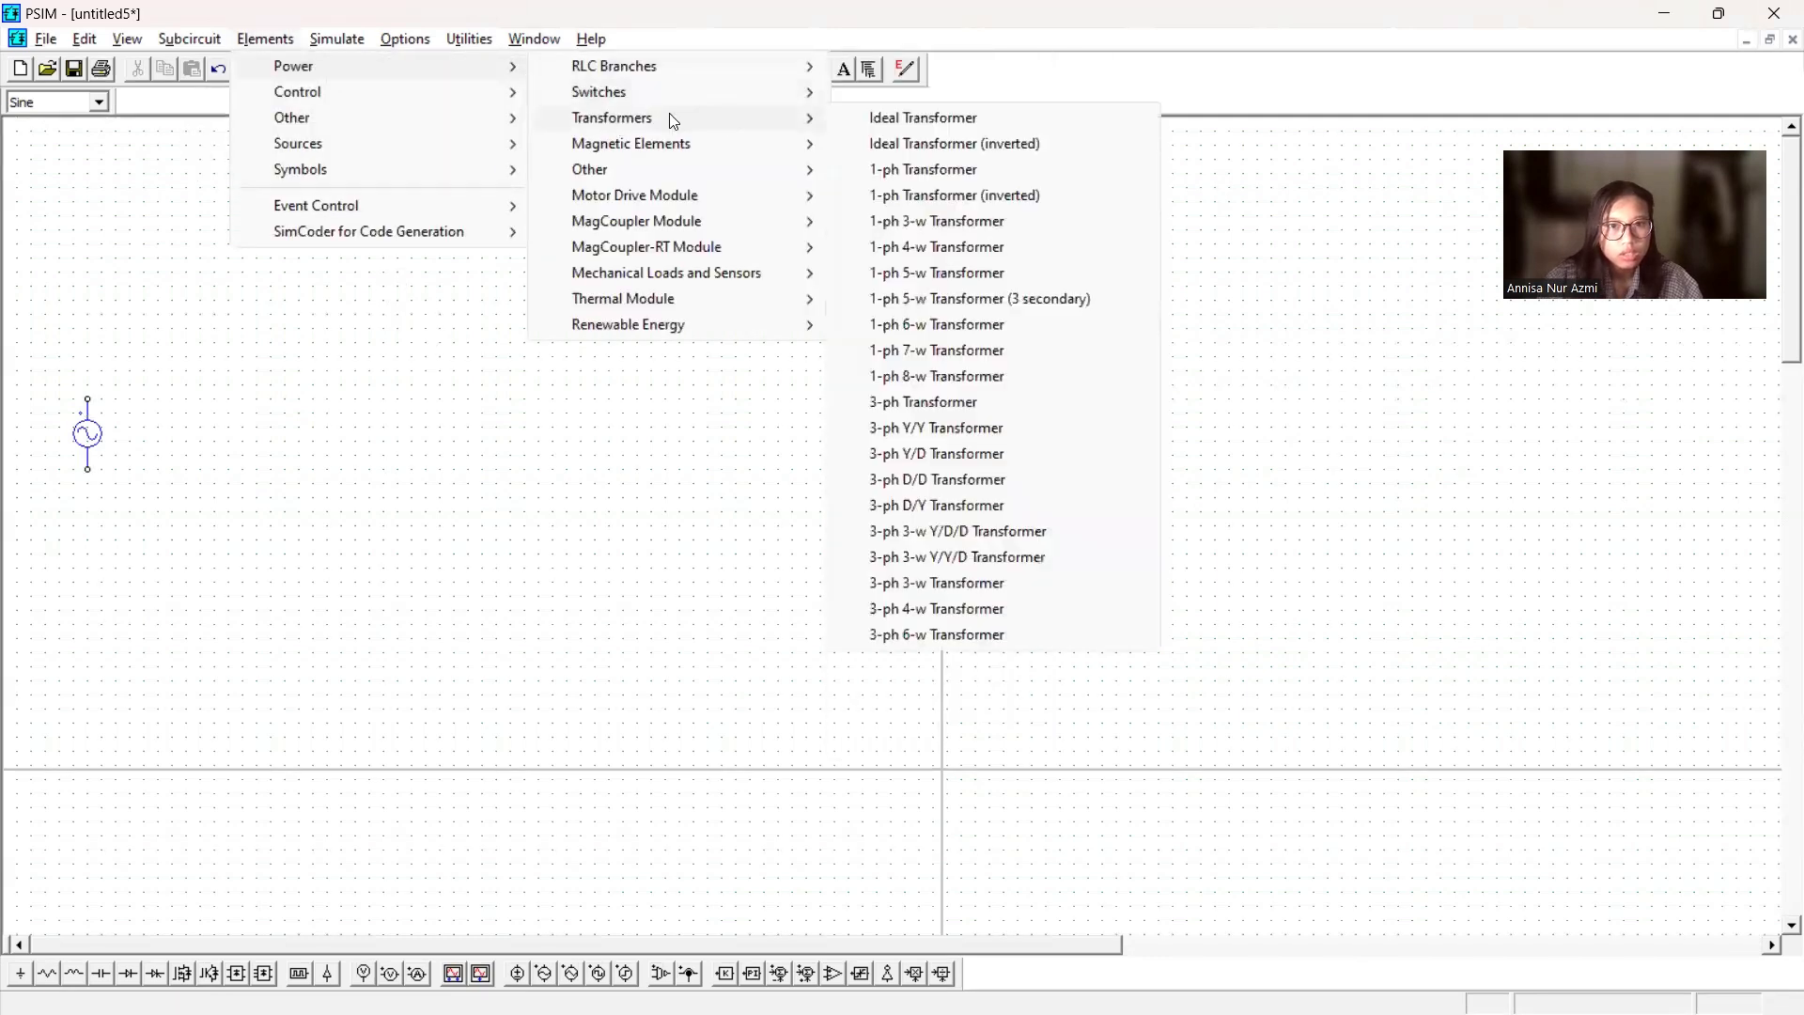
pyautogui.click(874, 120)
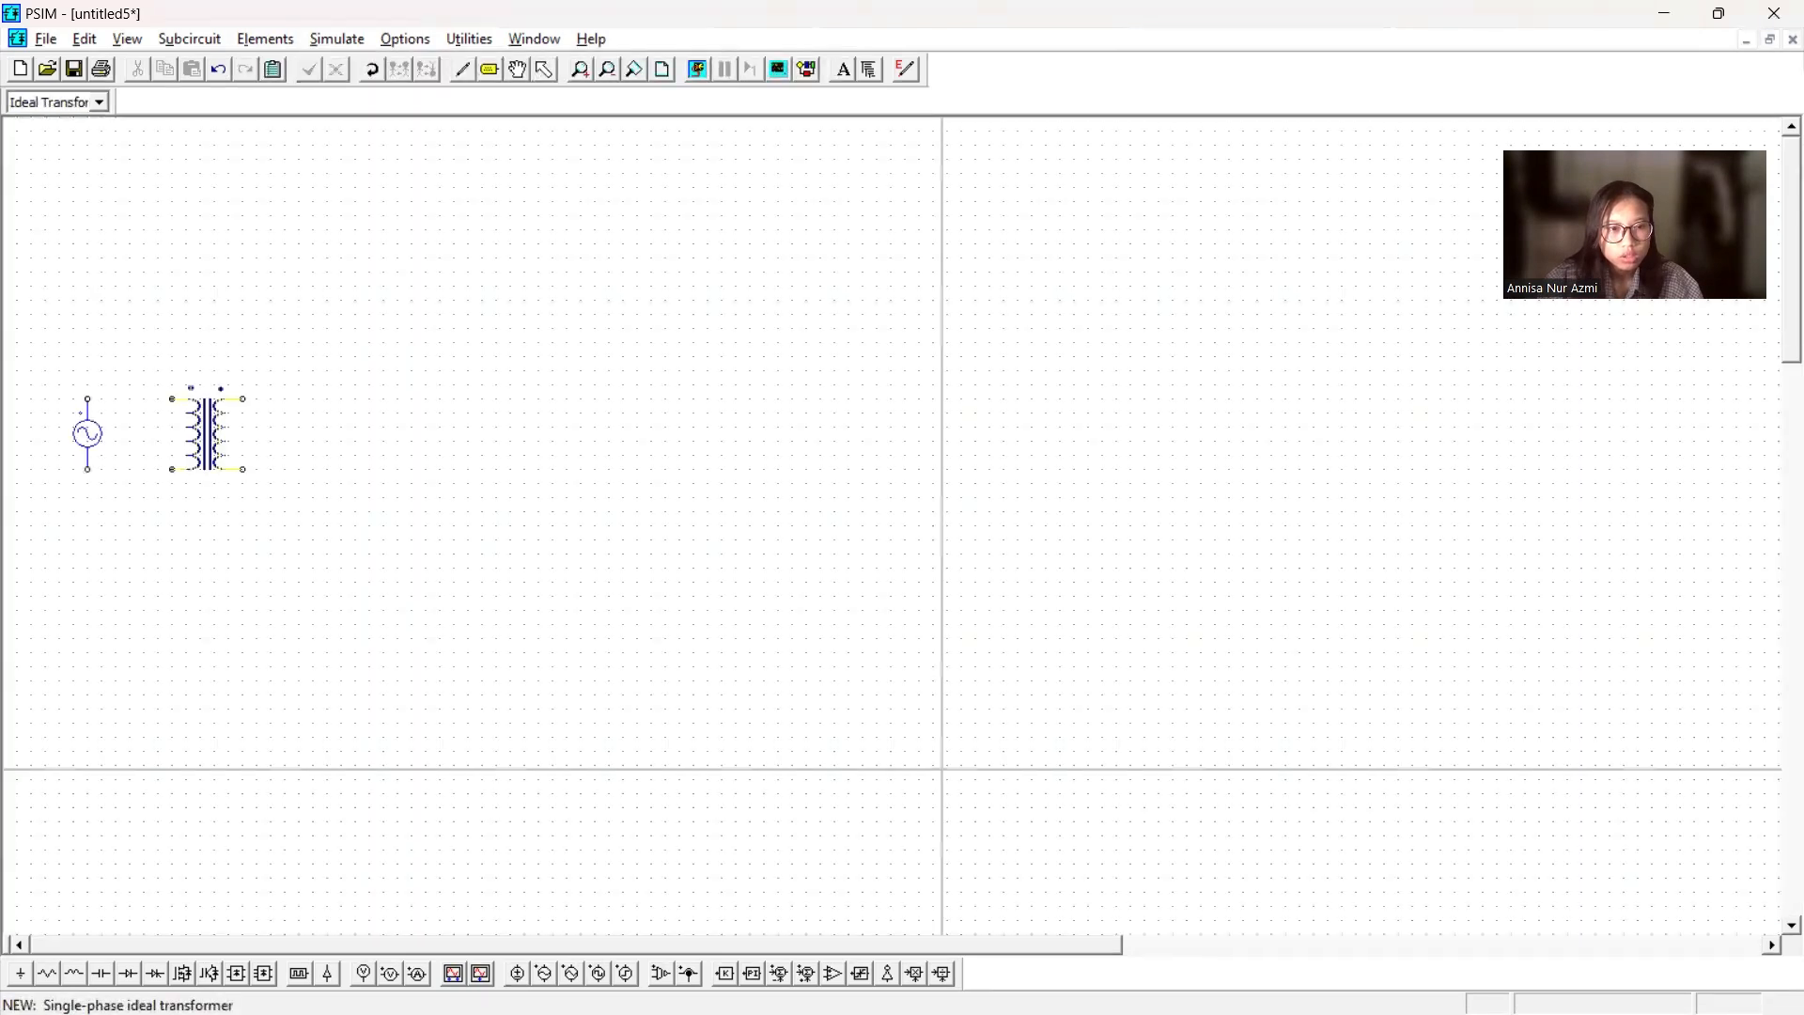
pyautogui.click(207, 432)
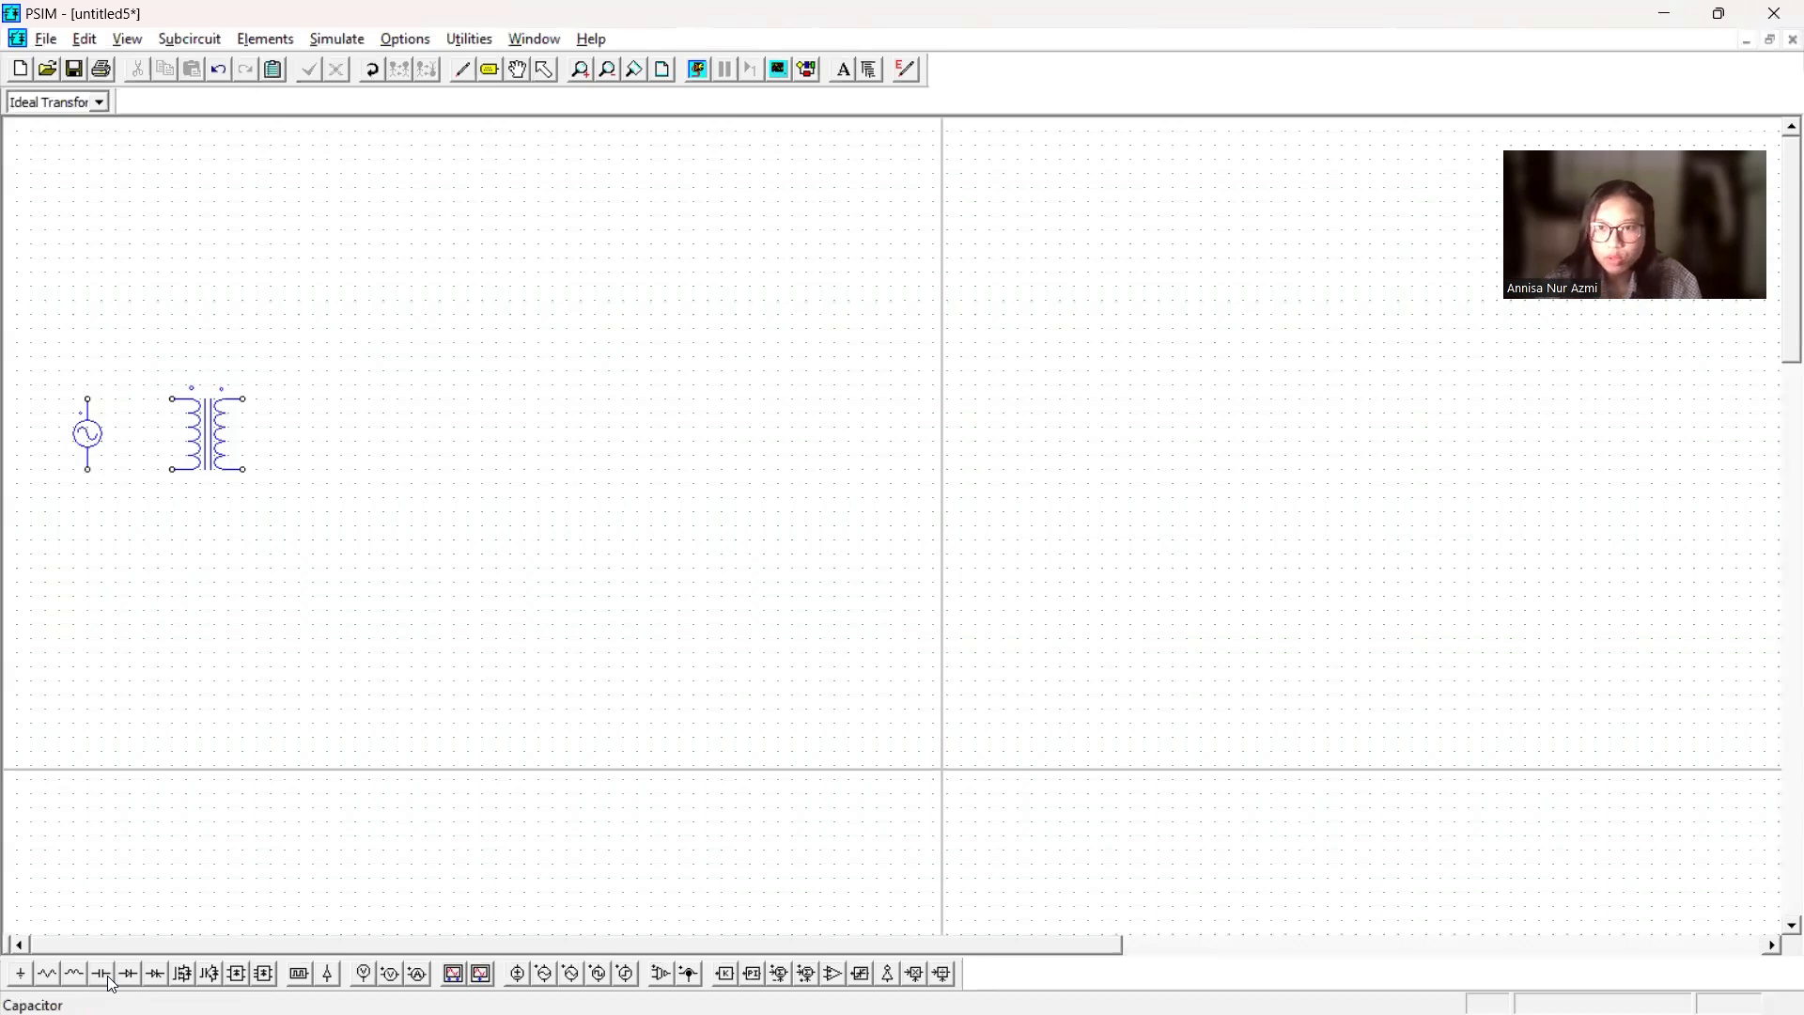
# - Place a horizontal thyristor after the transformer's upper secondary terminal and attach a gating block, rotated to hang vertically, to its gate
pyautogui.click(155, 973)
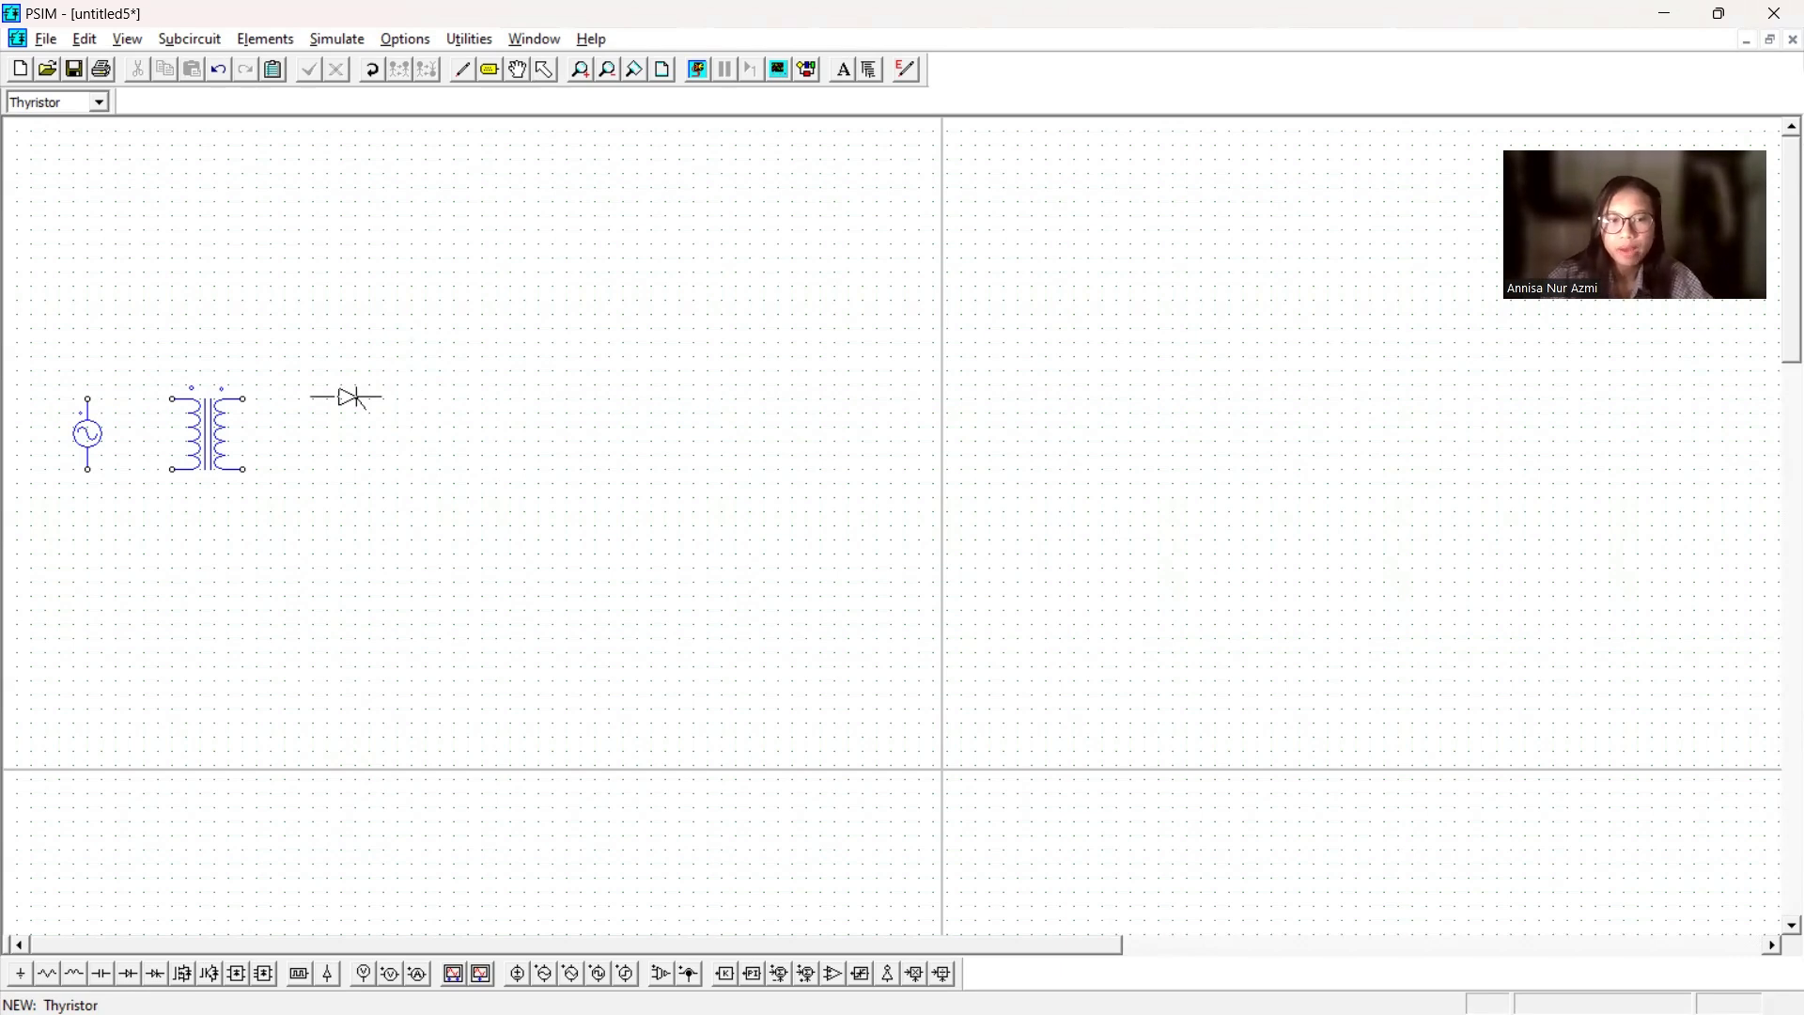
pyautogui.click(348, 398)
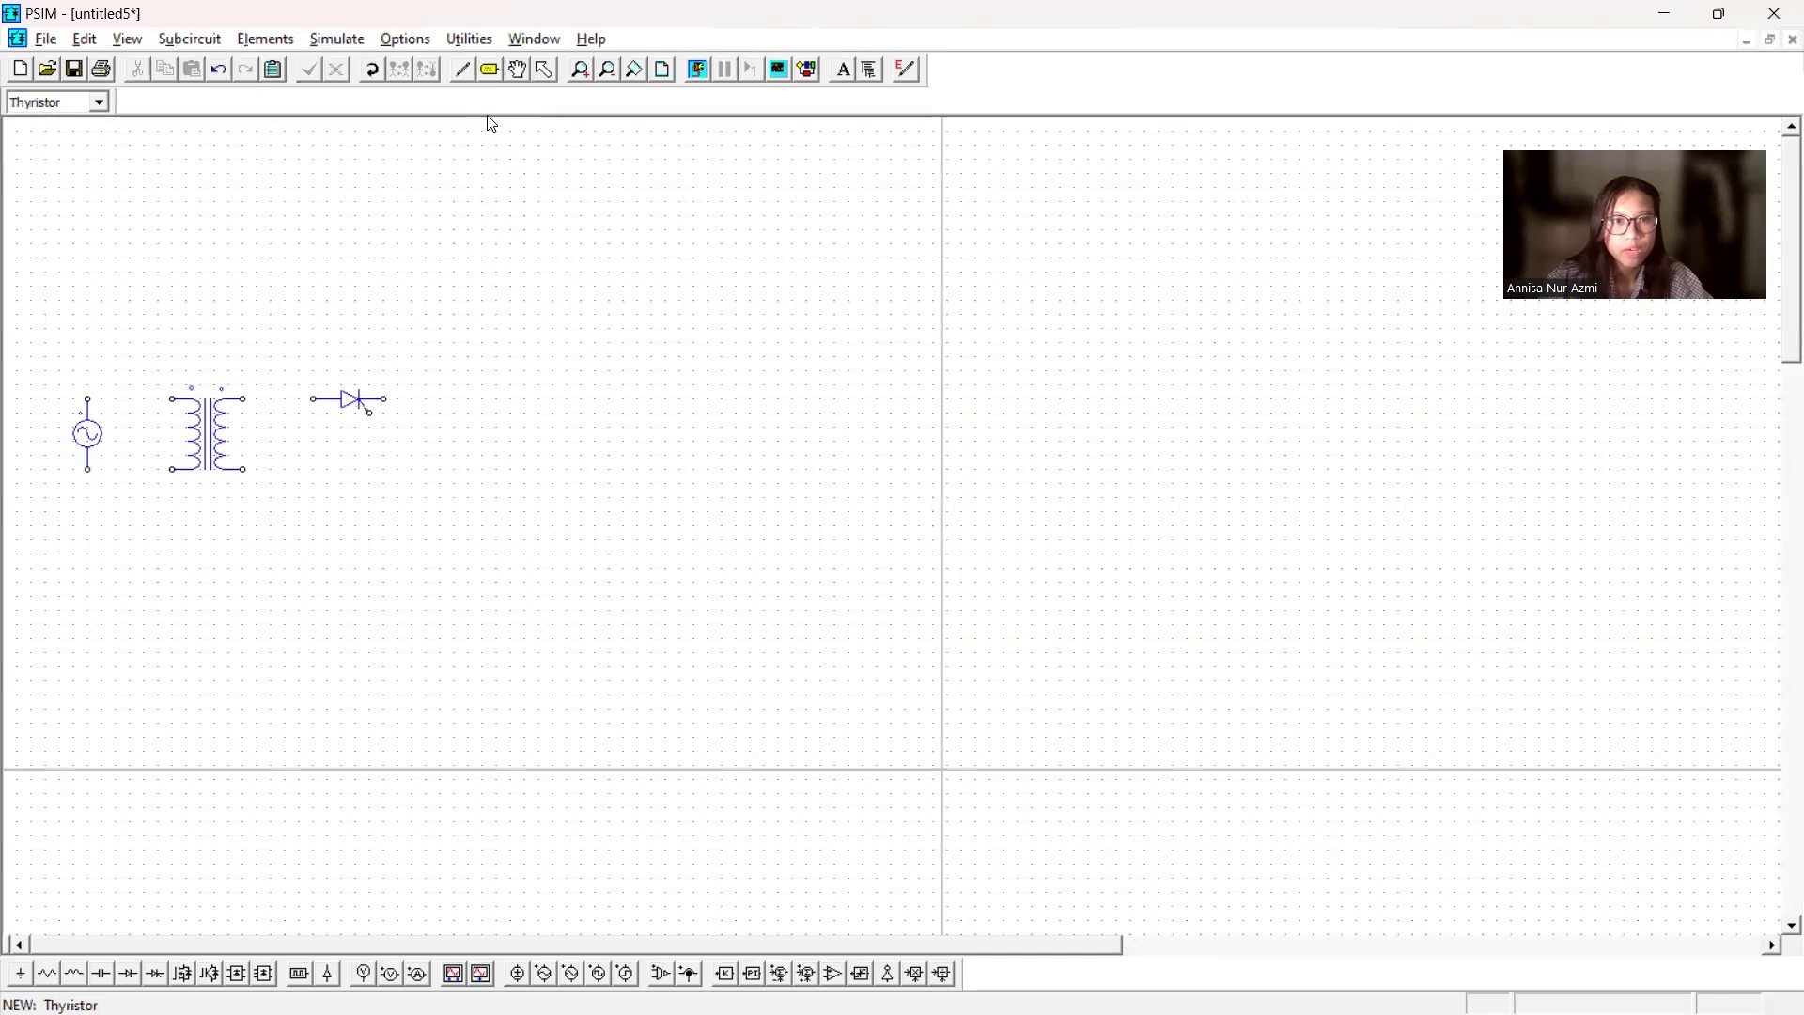
pyautogui.click(297, 972)
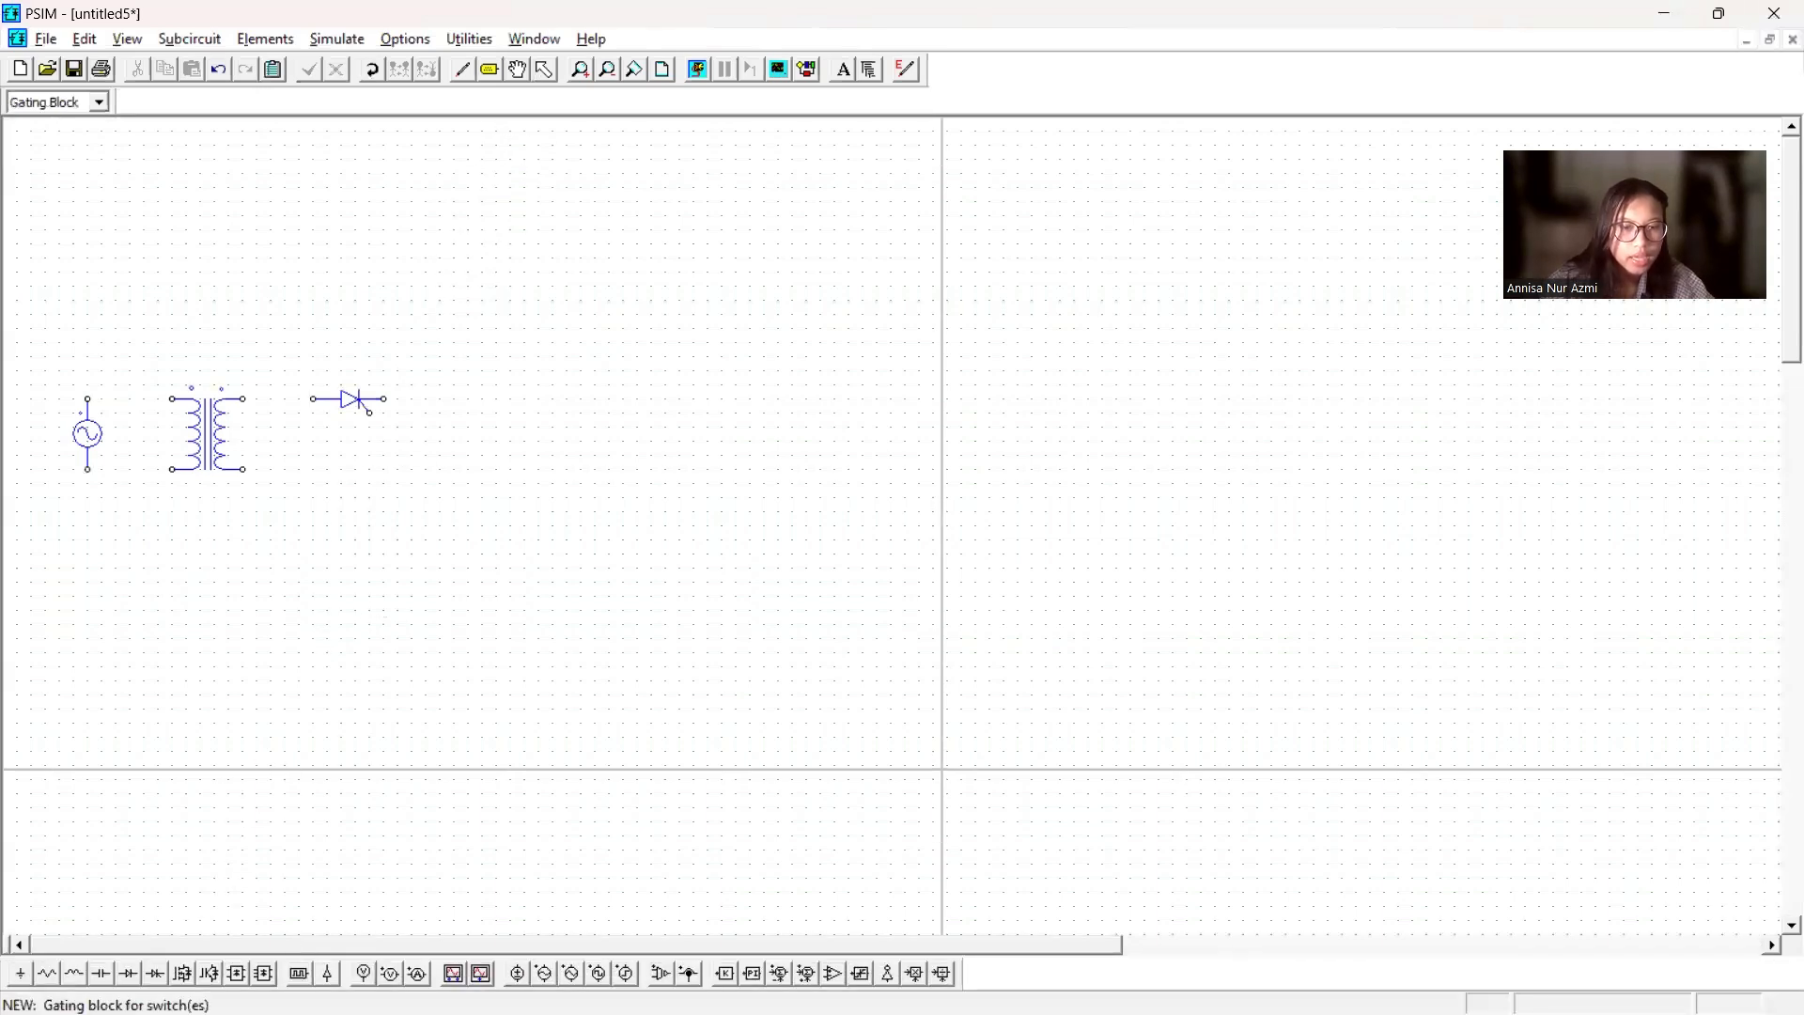
pyautogui.rightClick(374, 481)
pyautogui.rightClick(391, 470)
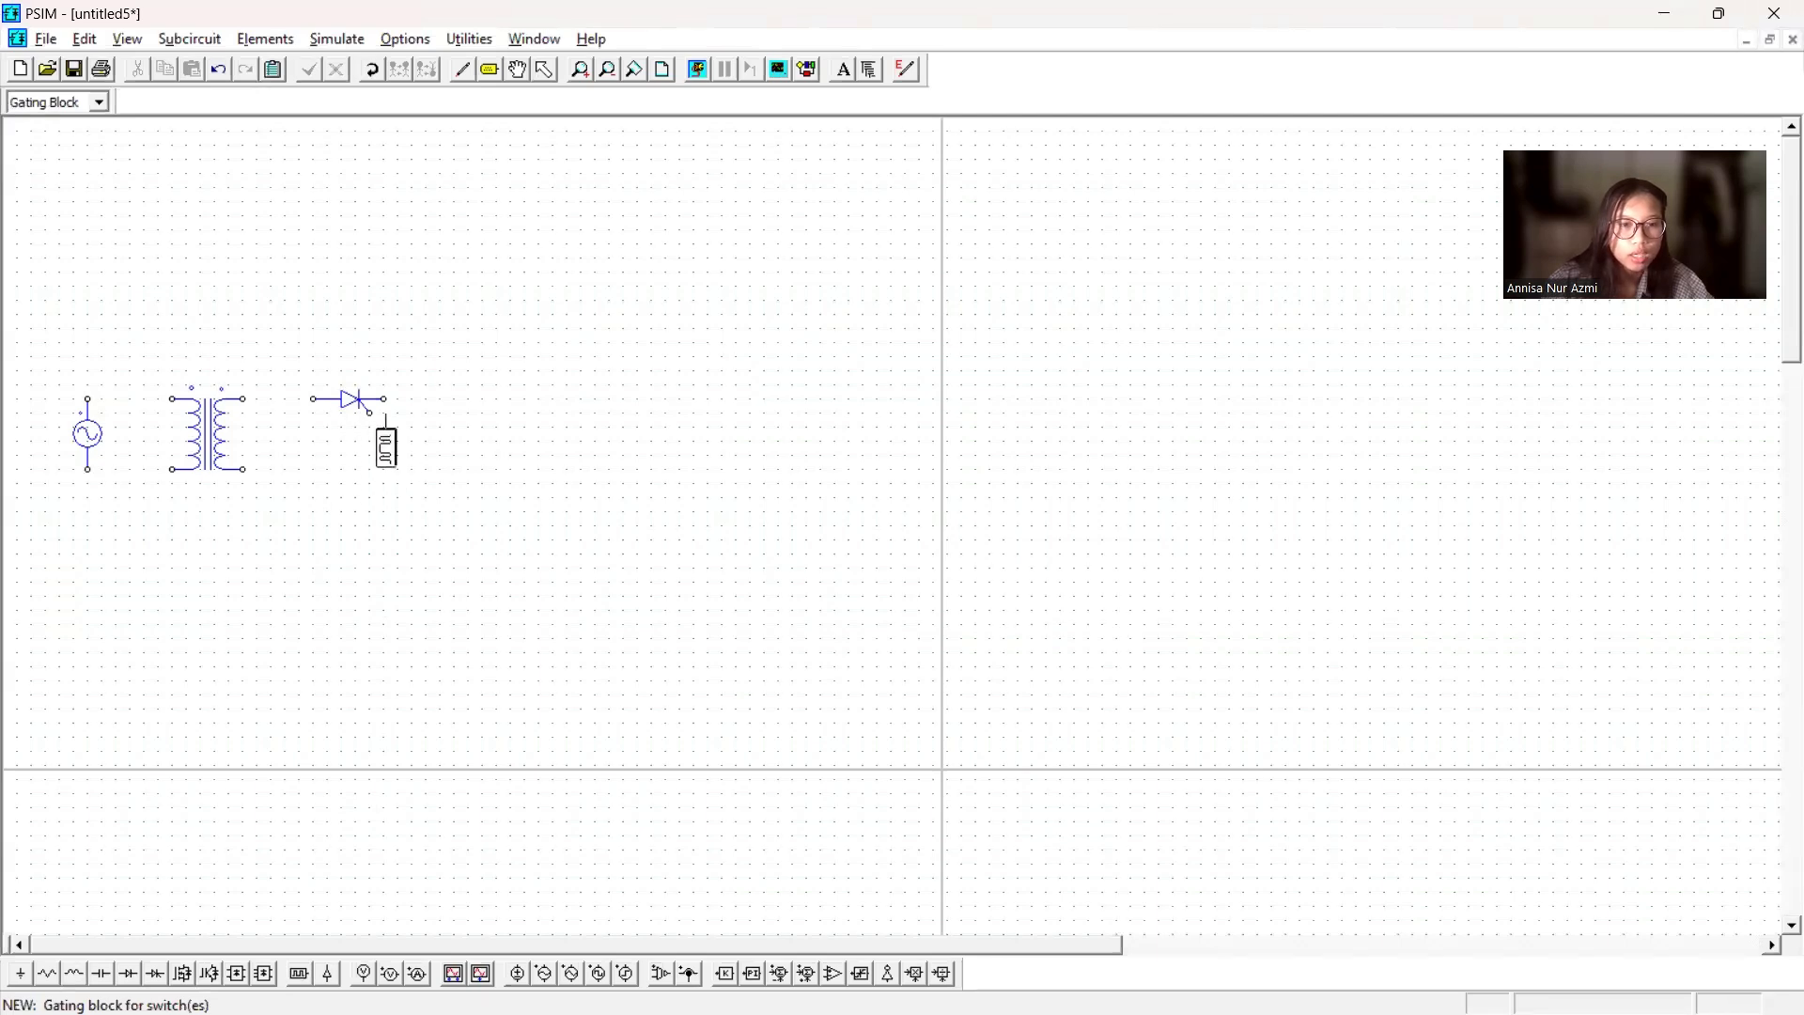
pyautogui.rightClick(381, 442)
pyautogui.rightClick(385, 439)
pyautogui.rightClick(387, 441)
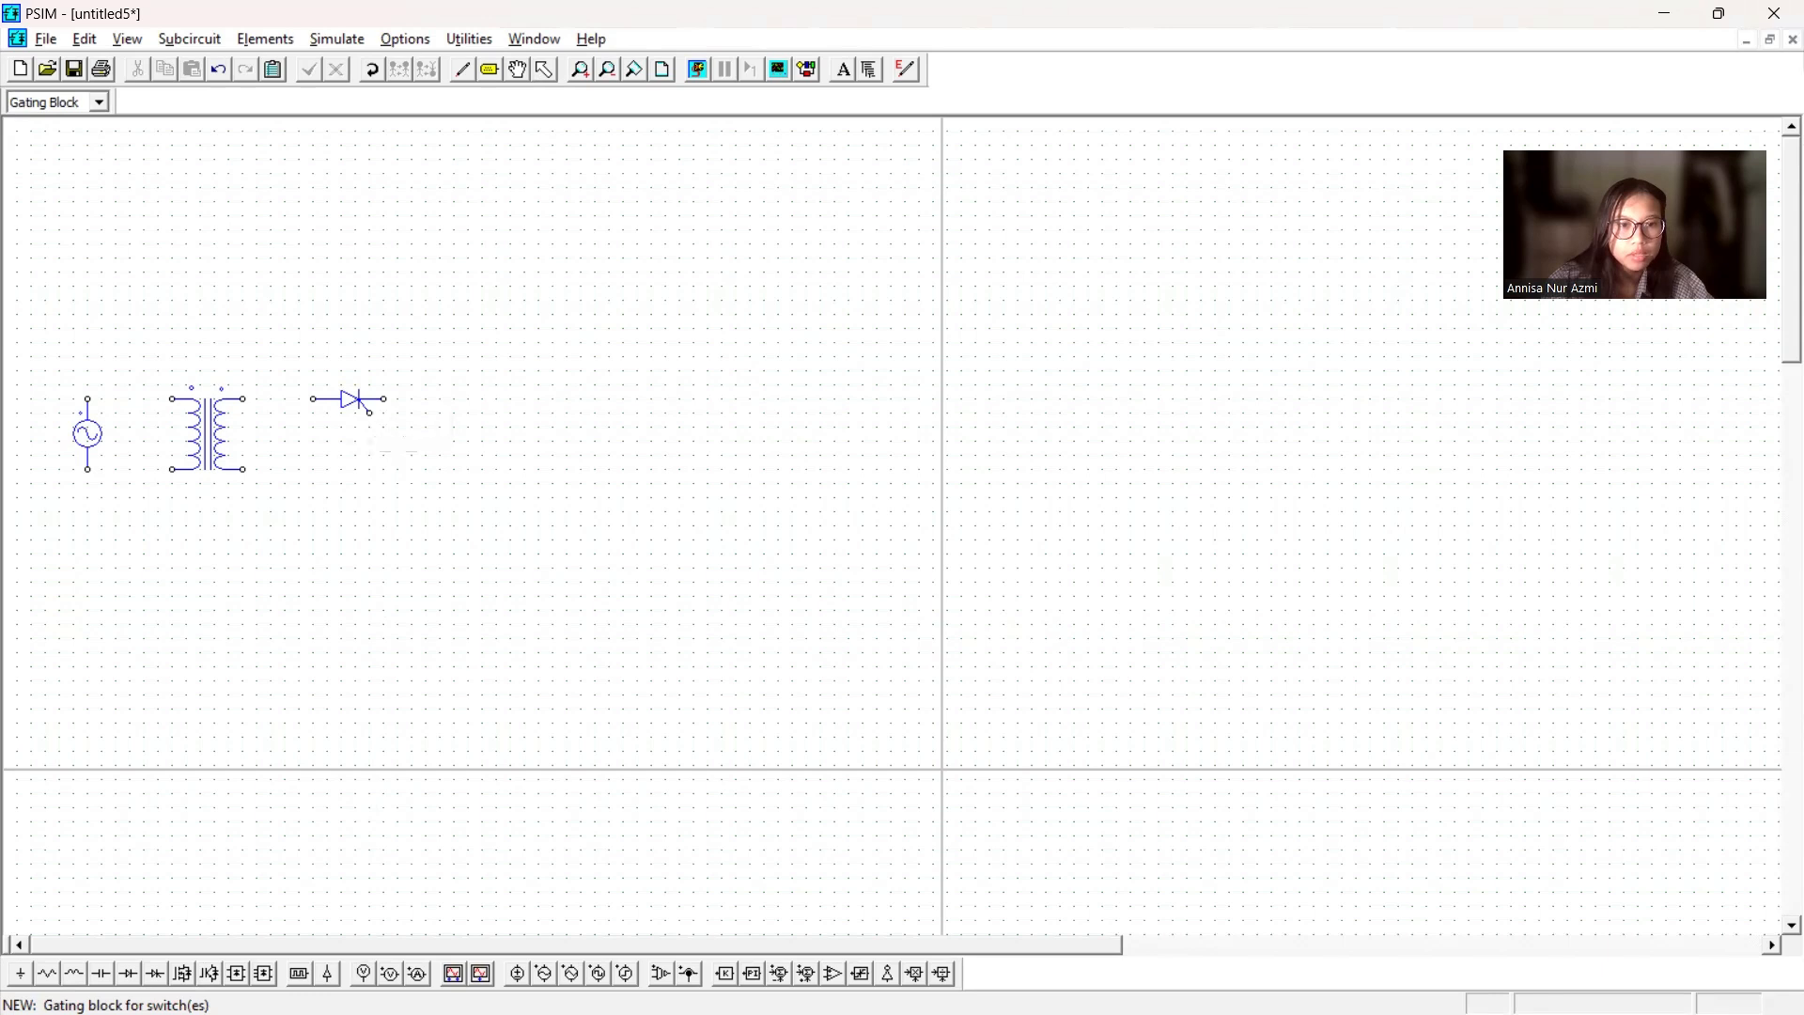
pyautogui.rightClick(385, 423)
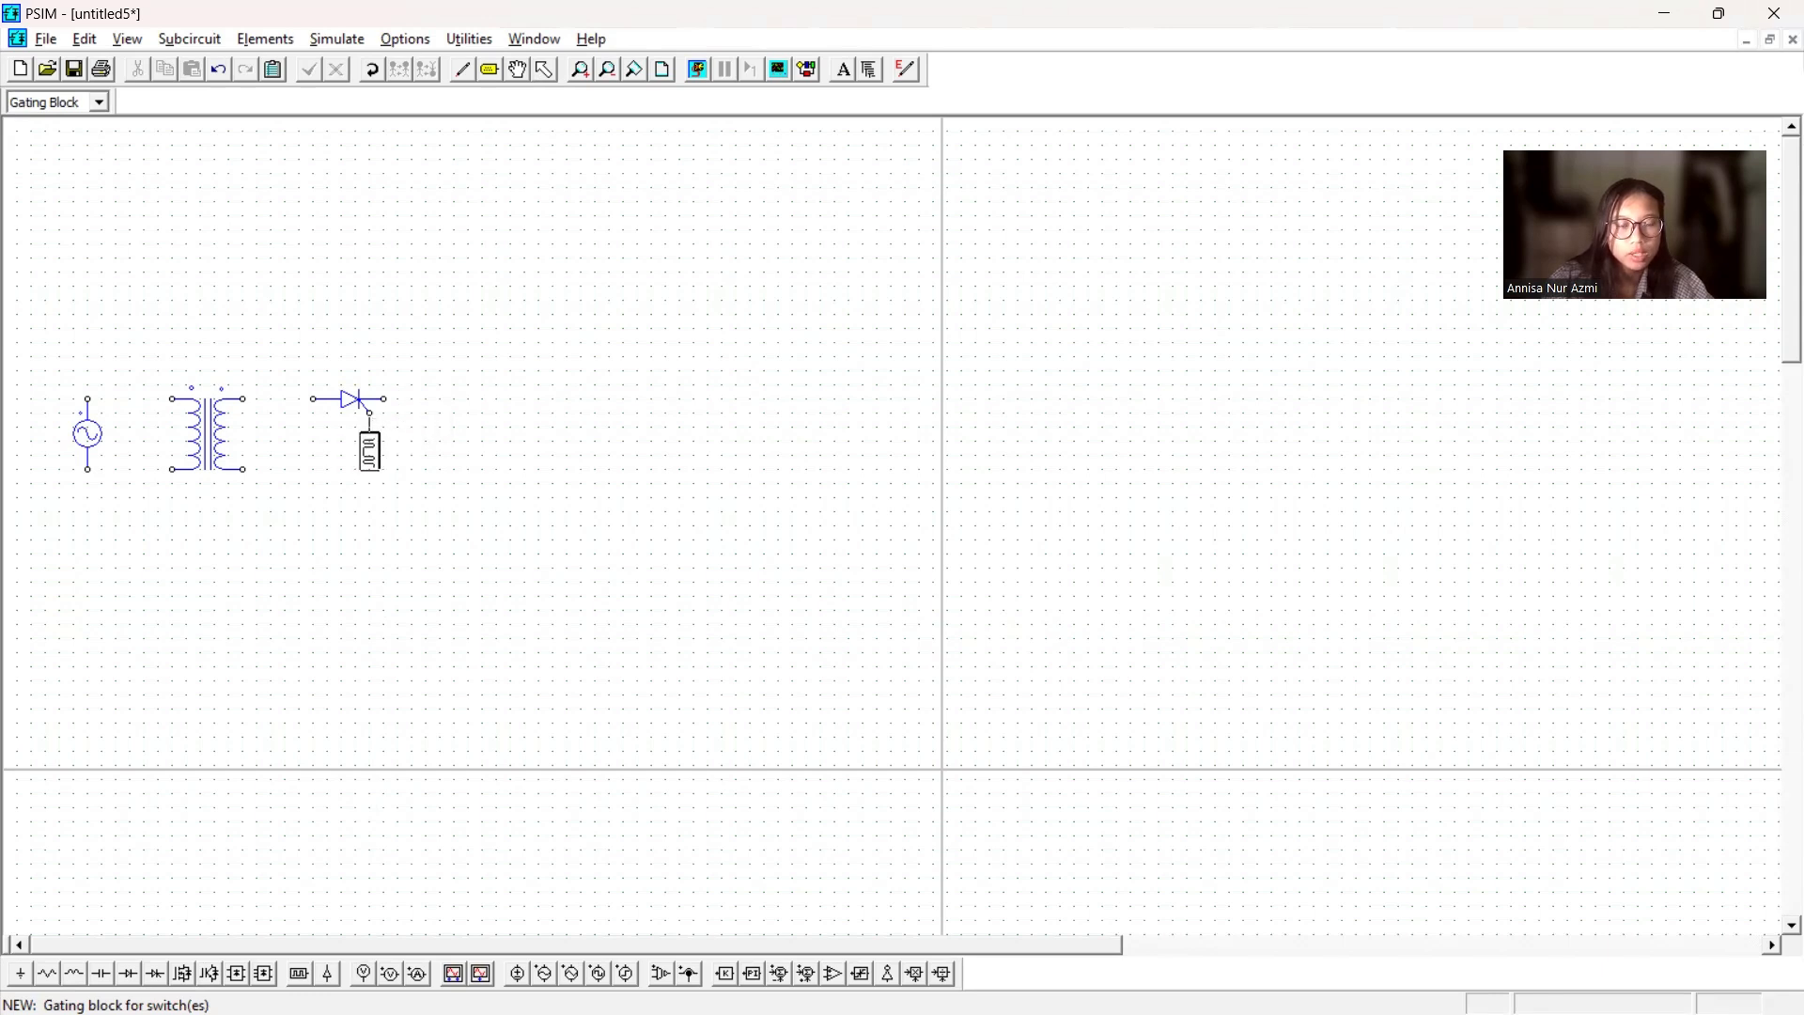
pyautogui.click(369, 449)
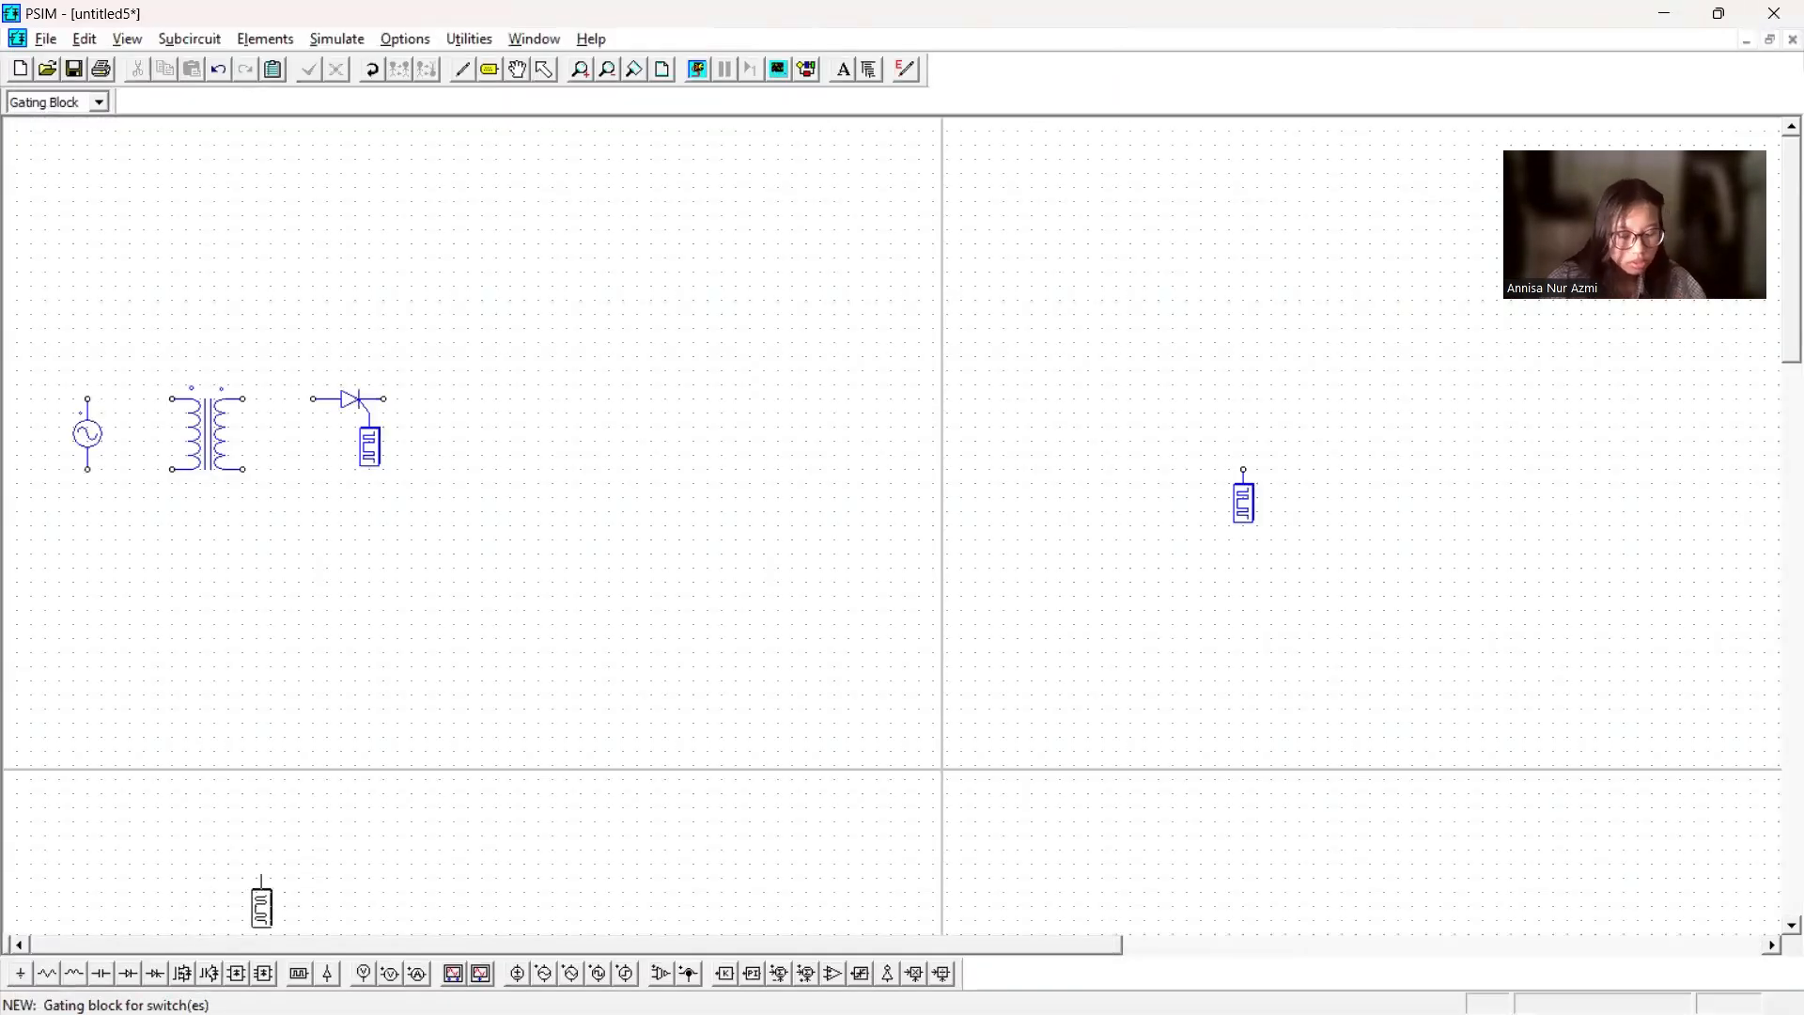
# - Place a vertical resistor to the right of the thyristor, level with the transformer's terminals
pyautogui.click(49, 977)
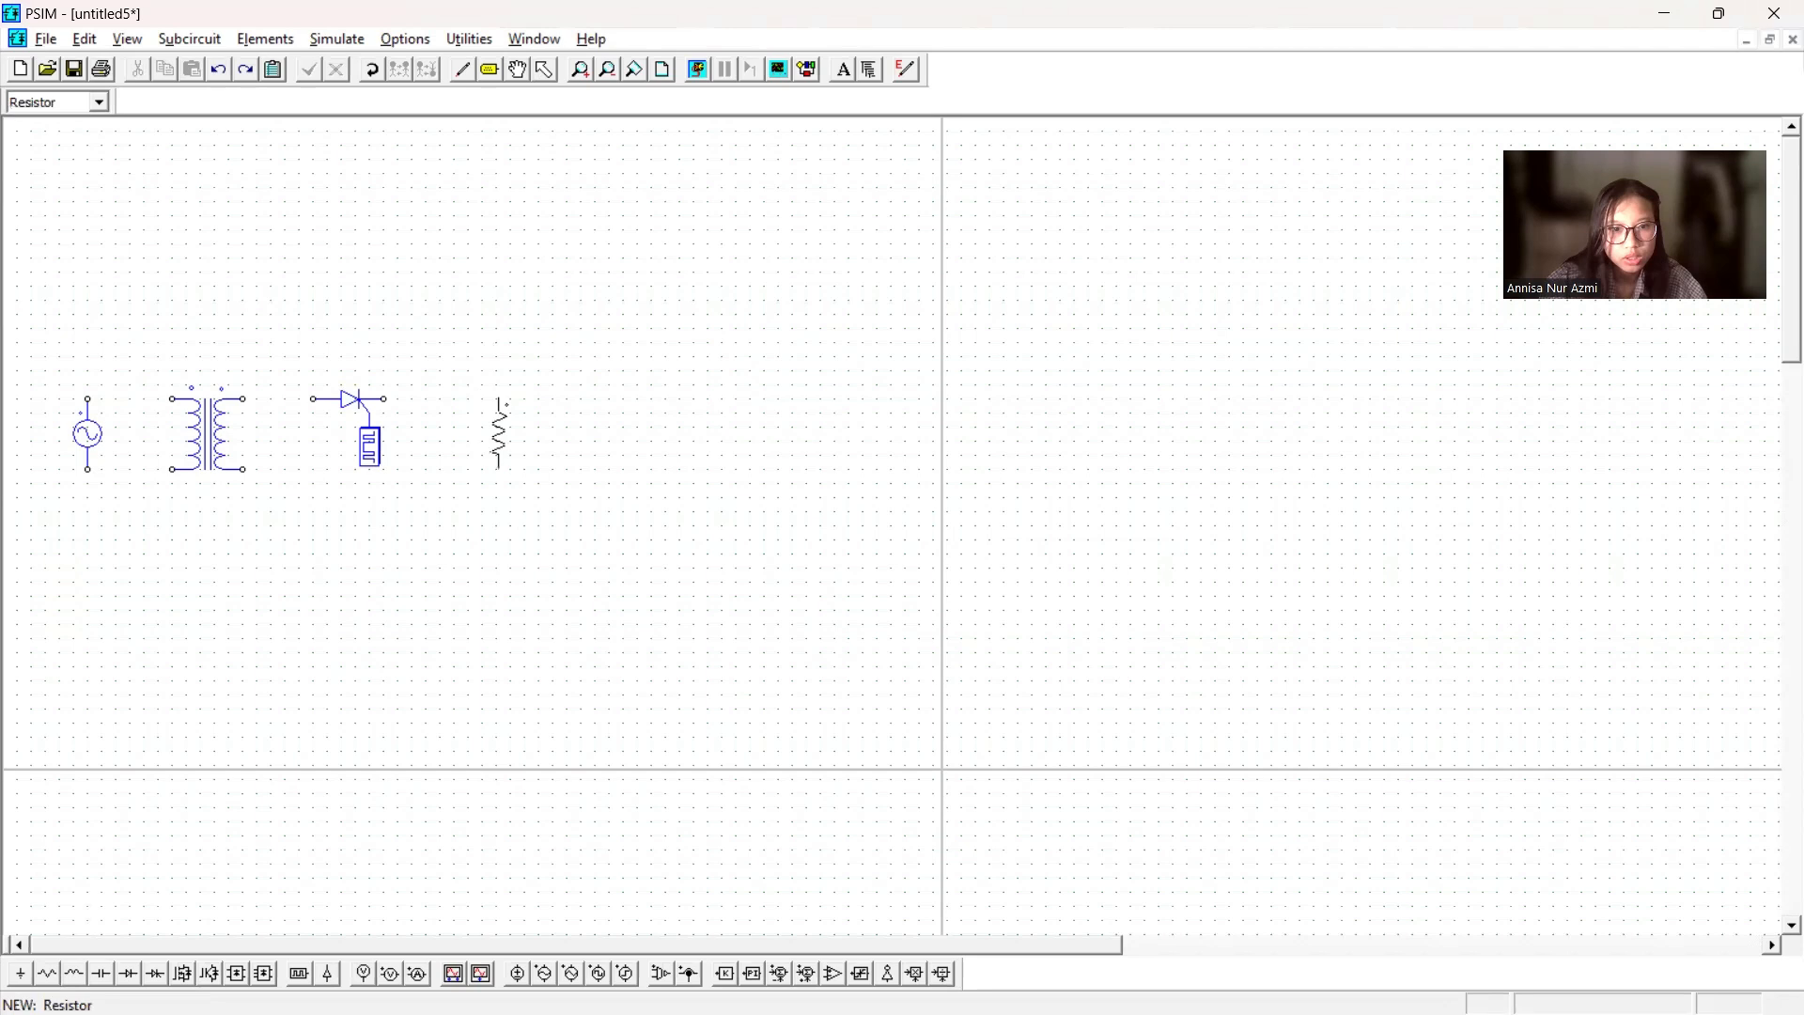
pyautogui.click(498, 432)
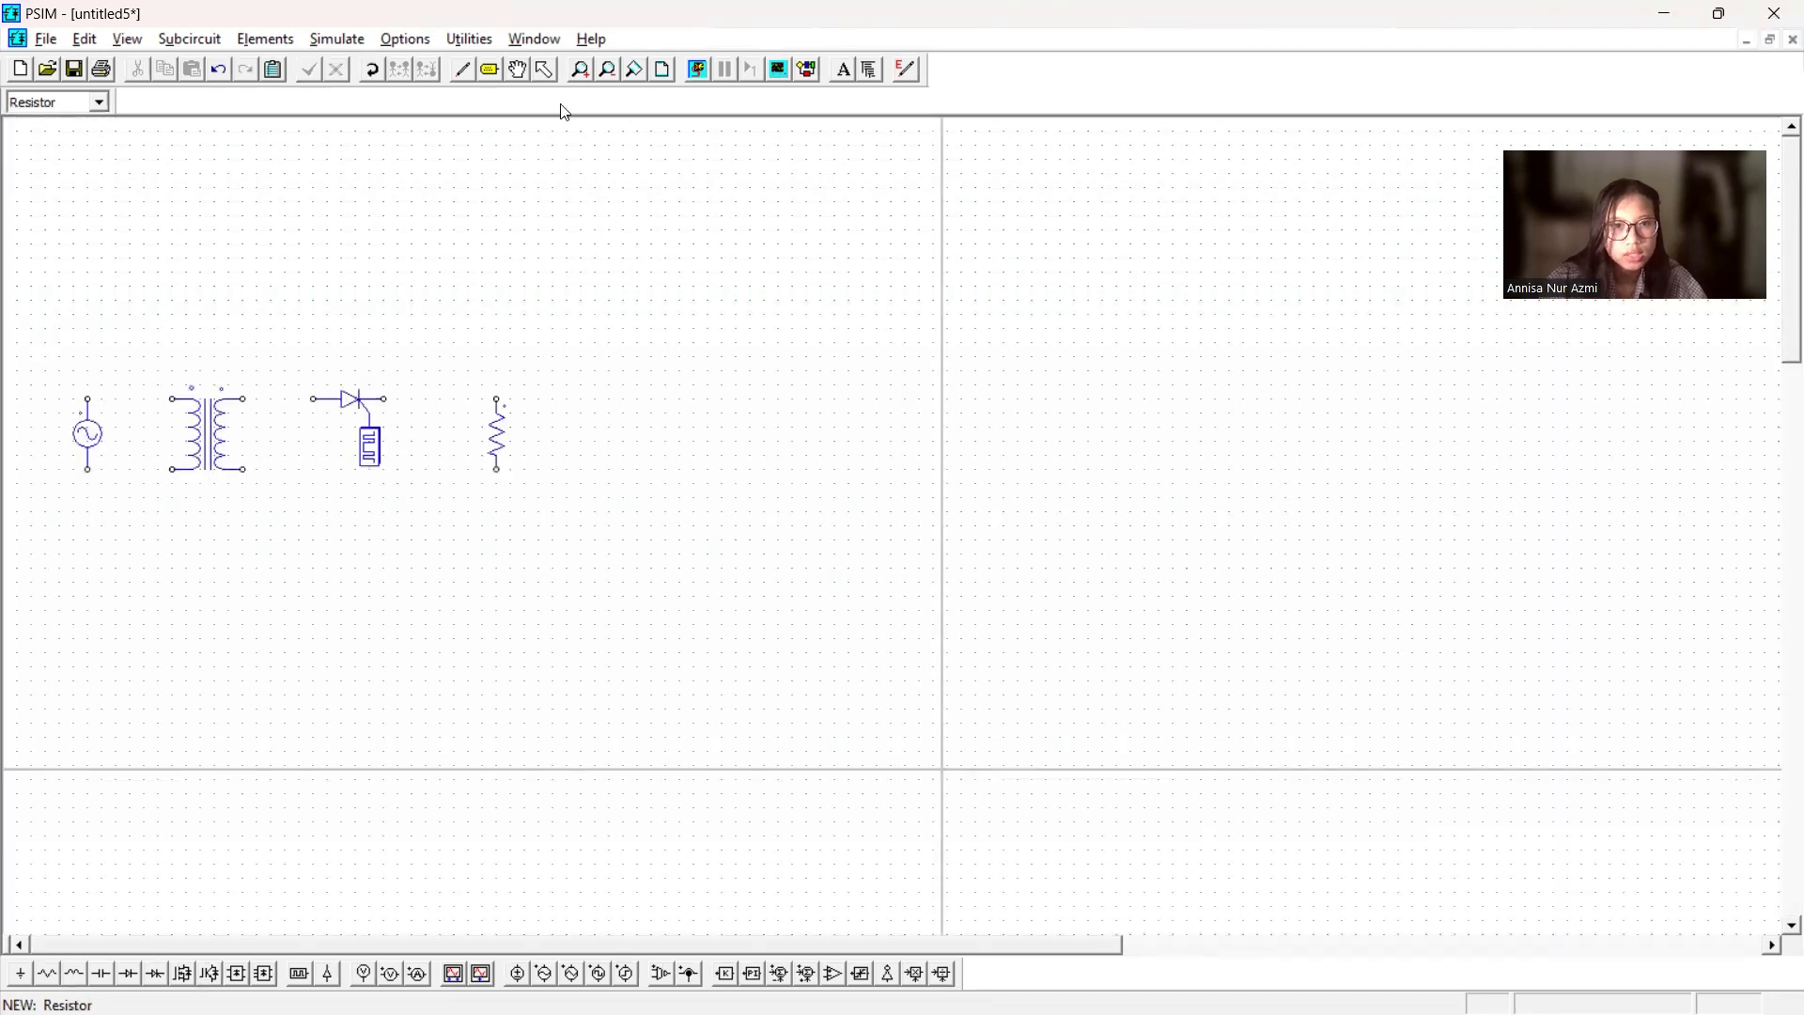
pyautogui.click(463, 71)
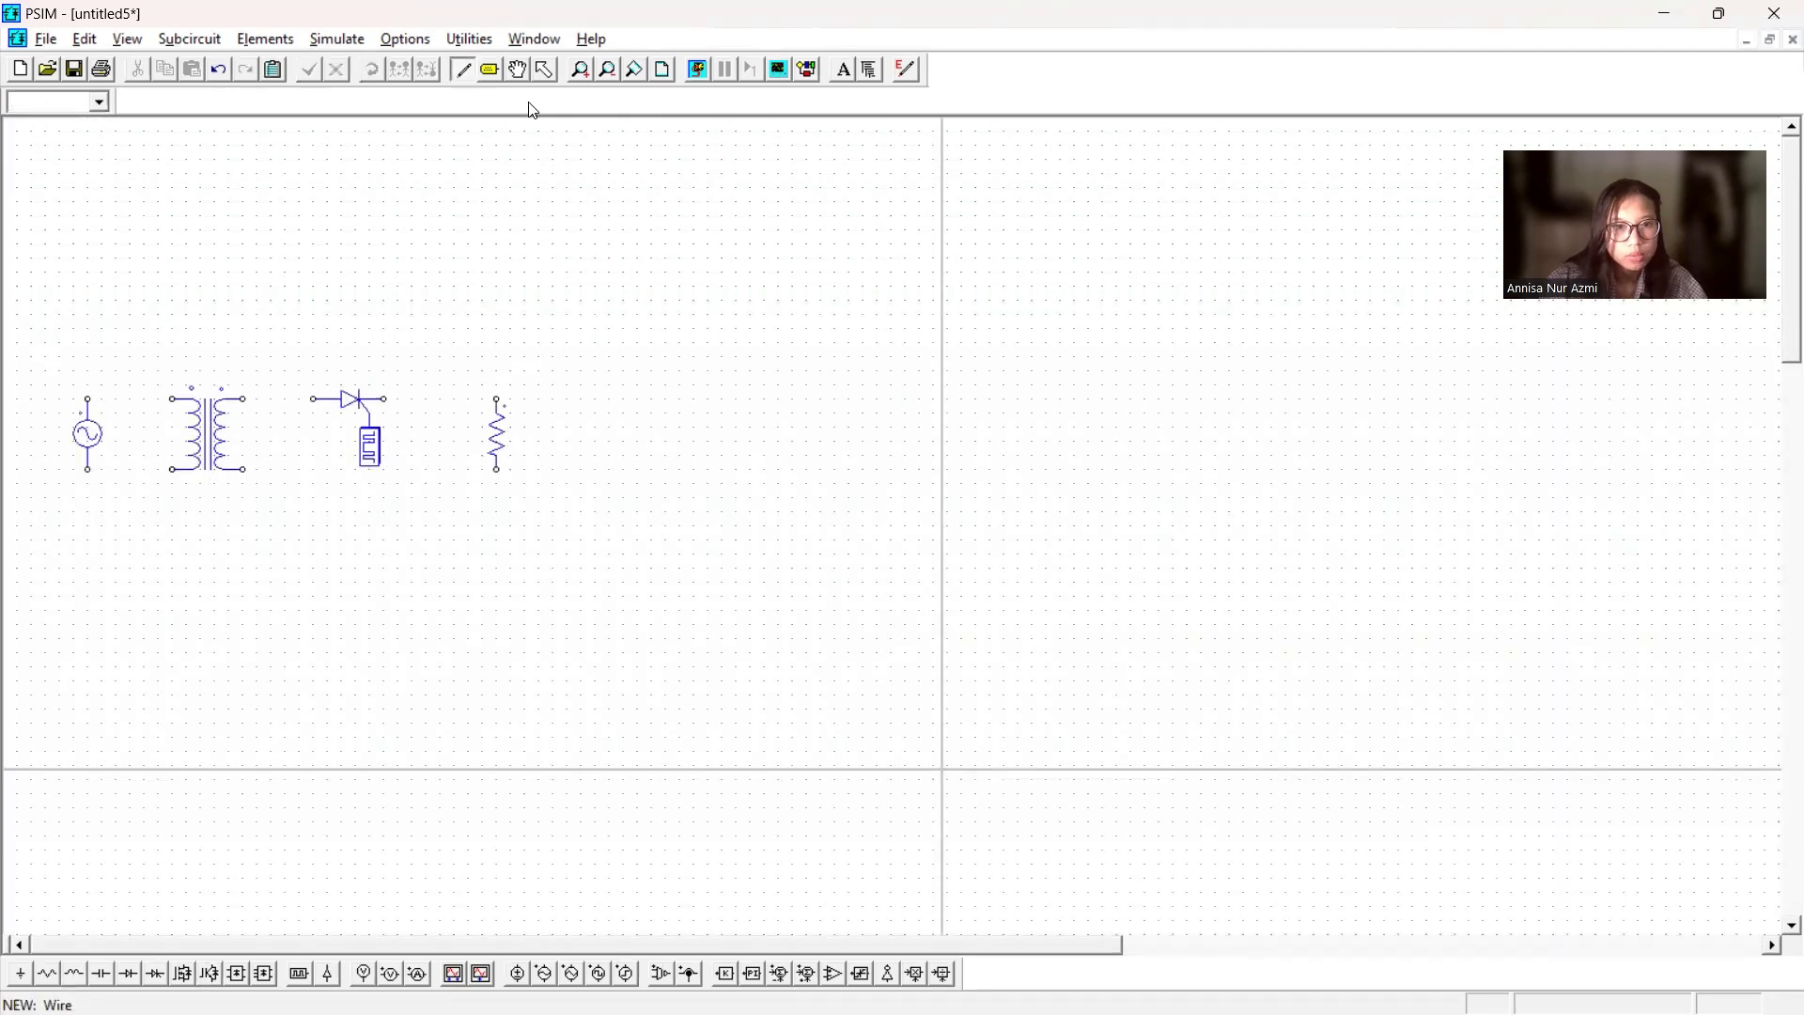
pyautogui.press('Escape')
# - Set the resistor's resistance to 100 and display both its name and resistance on the schematic
pyautogui.doubleClick(496, 442)
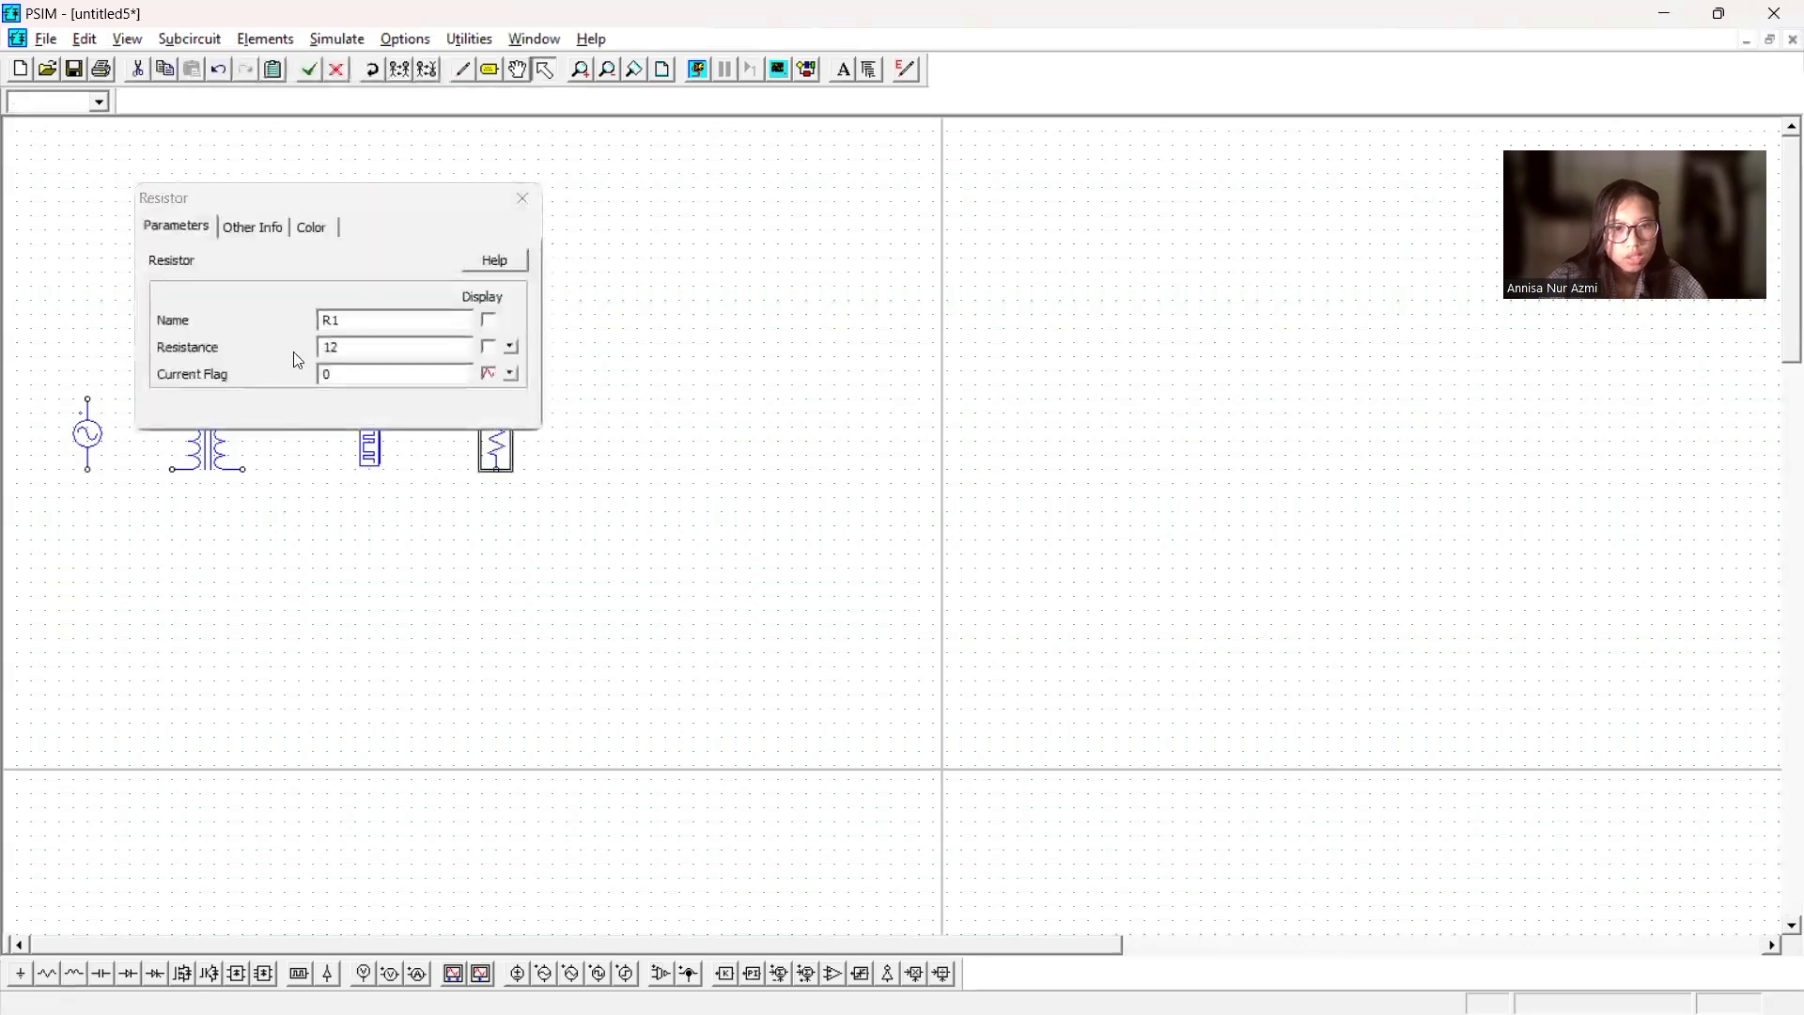
pyautogui.click(358, 348)
pyautogui.press('BackSpace')
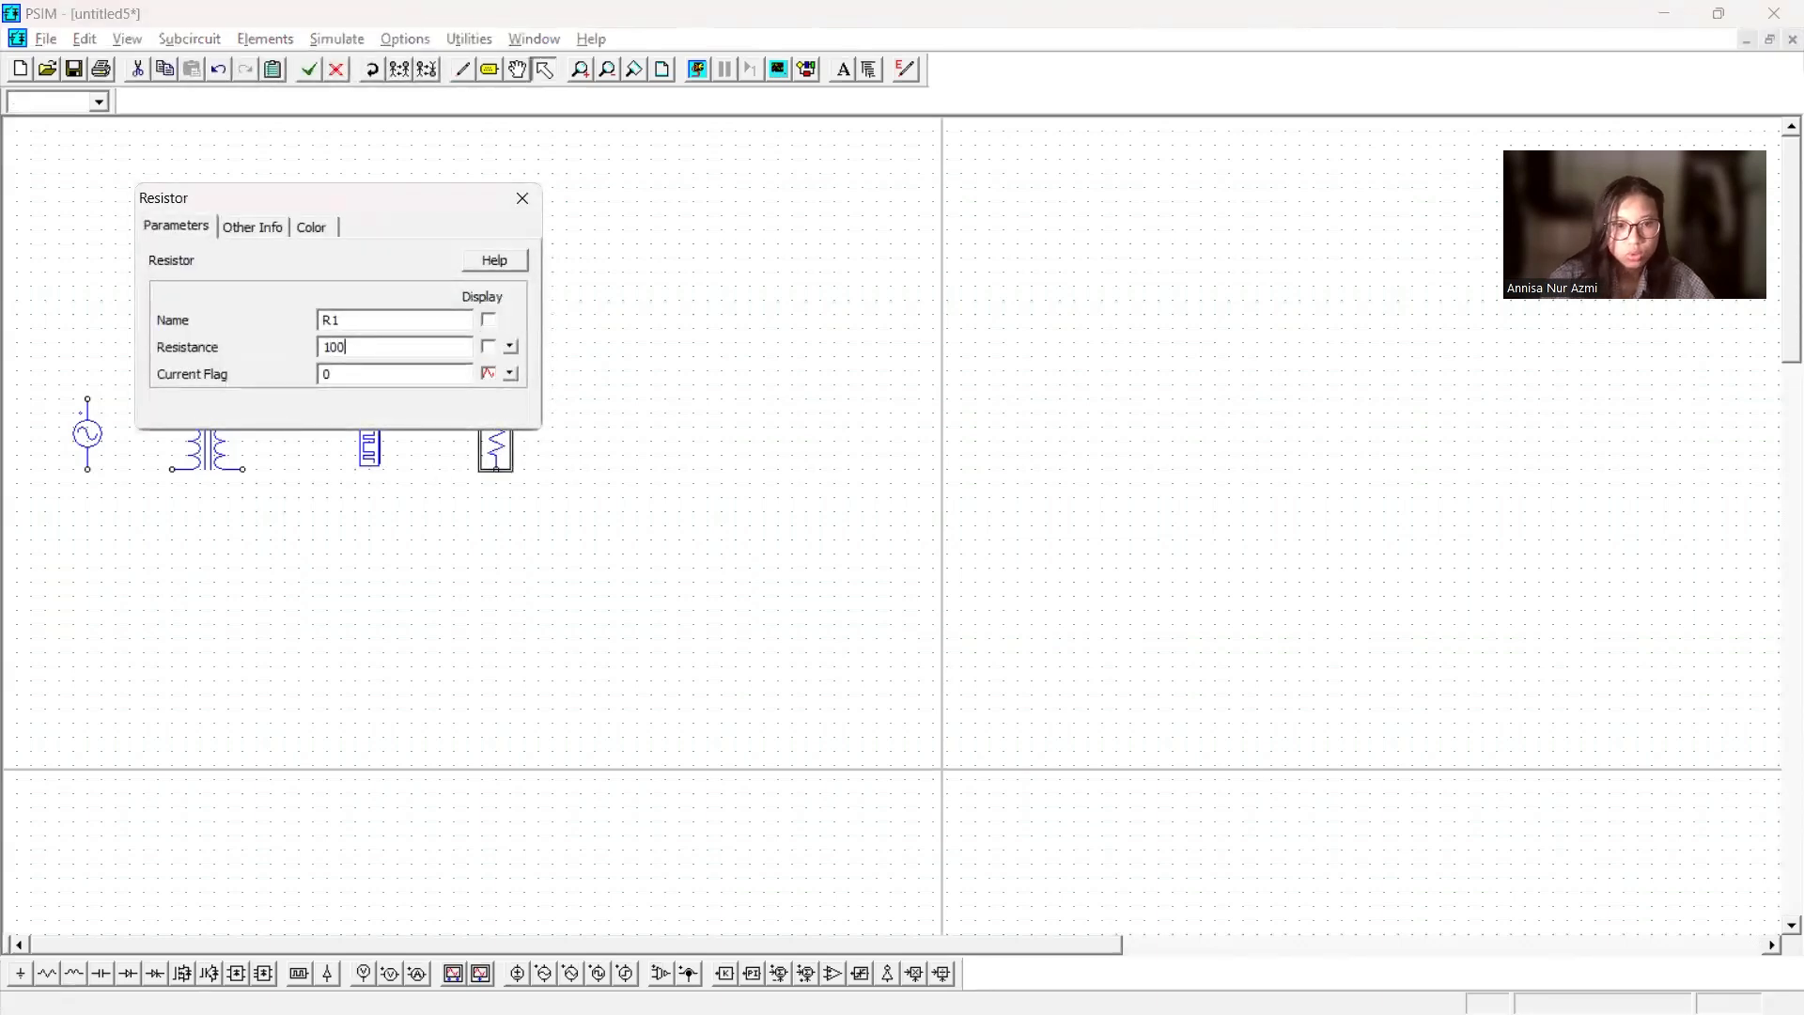
pyautogui.click(486, 349)
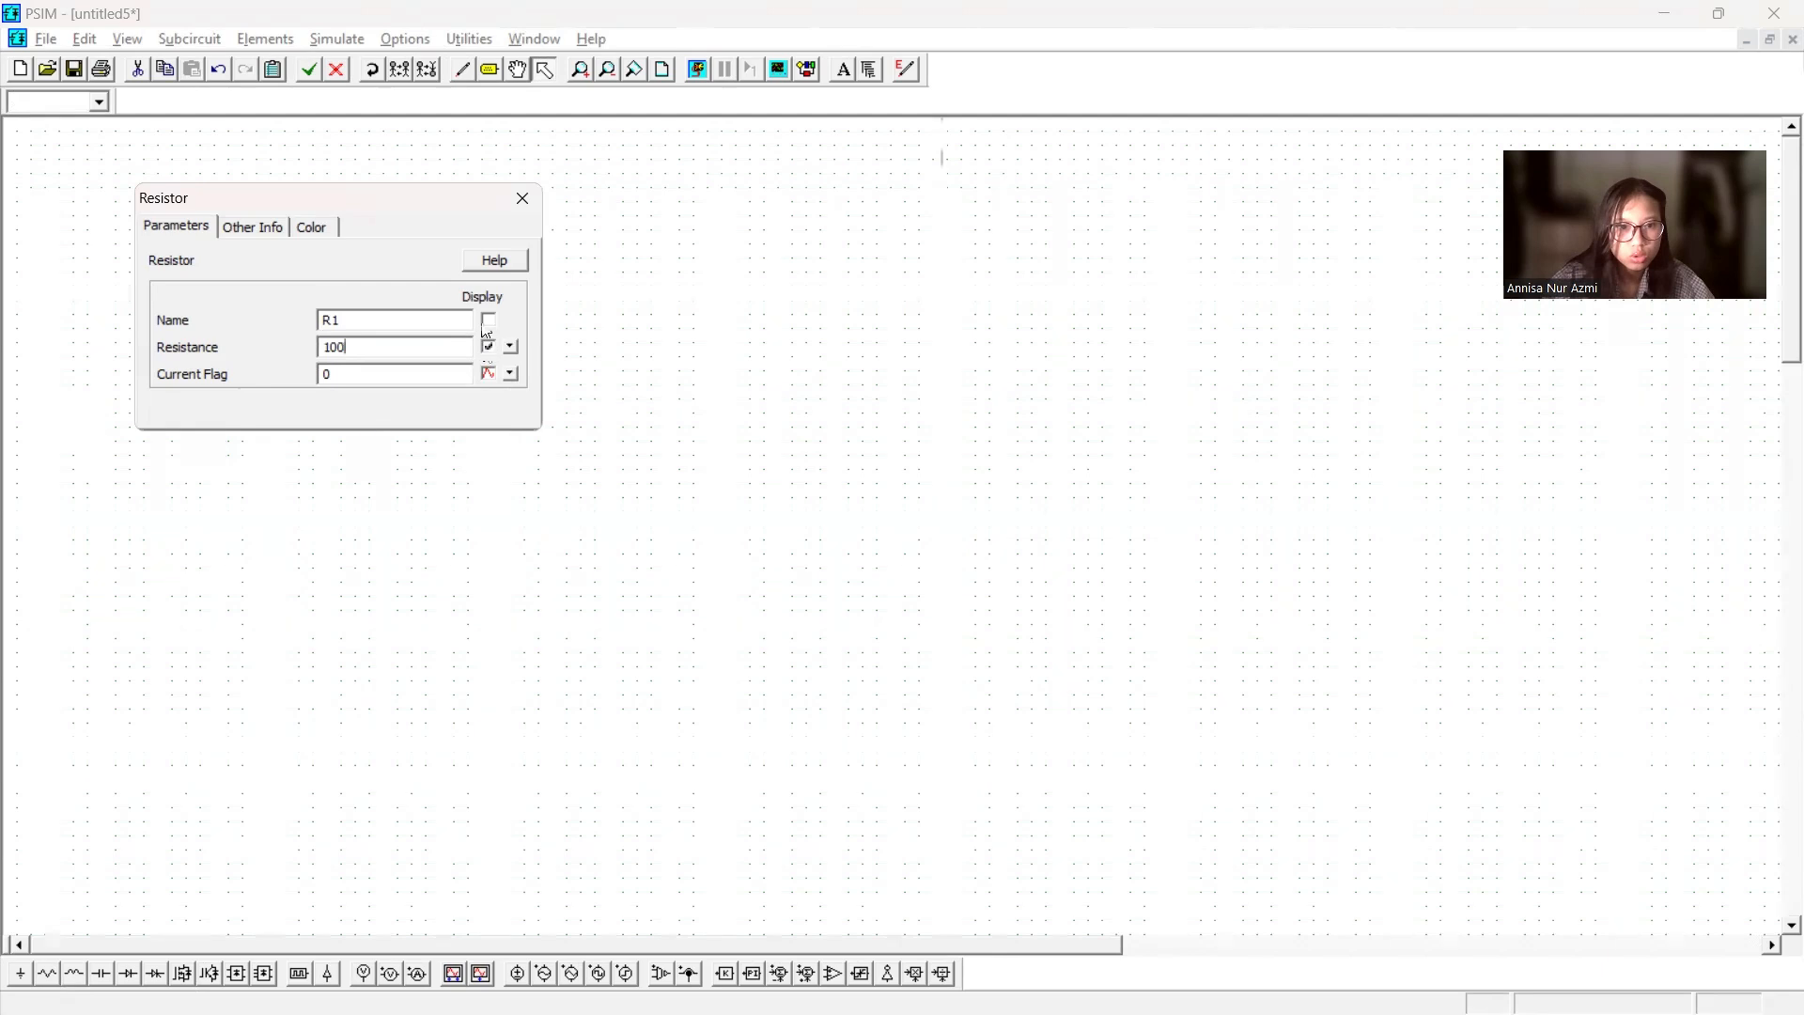
pyautogui.click(487, 320)
pyautogui.click(522, 198)
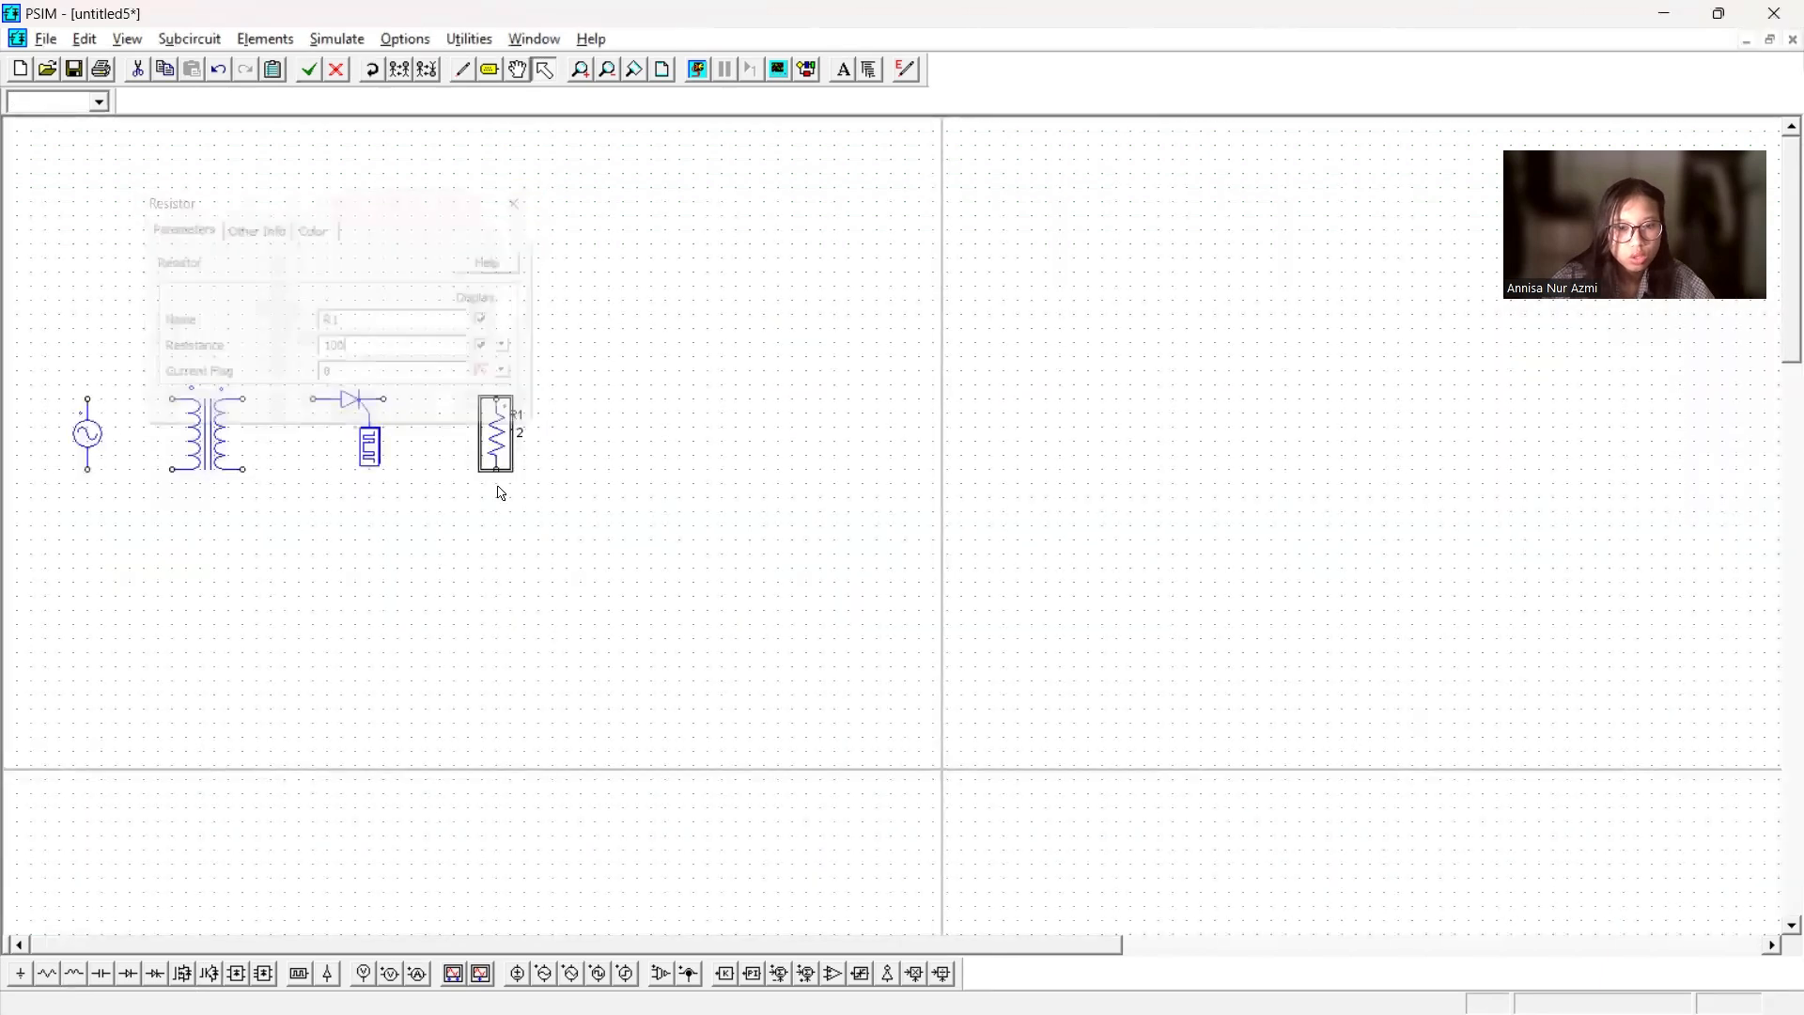
pyautogui.click(351, 688)
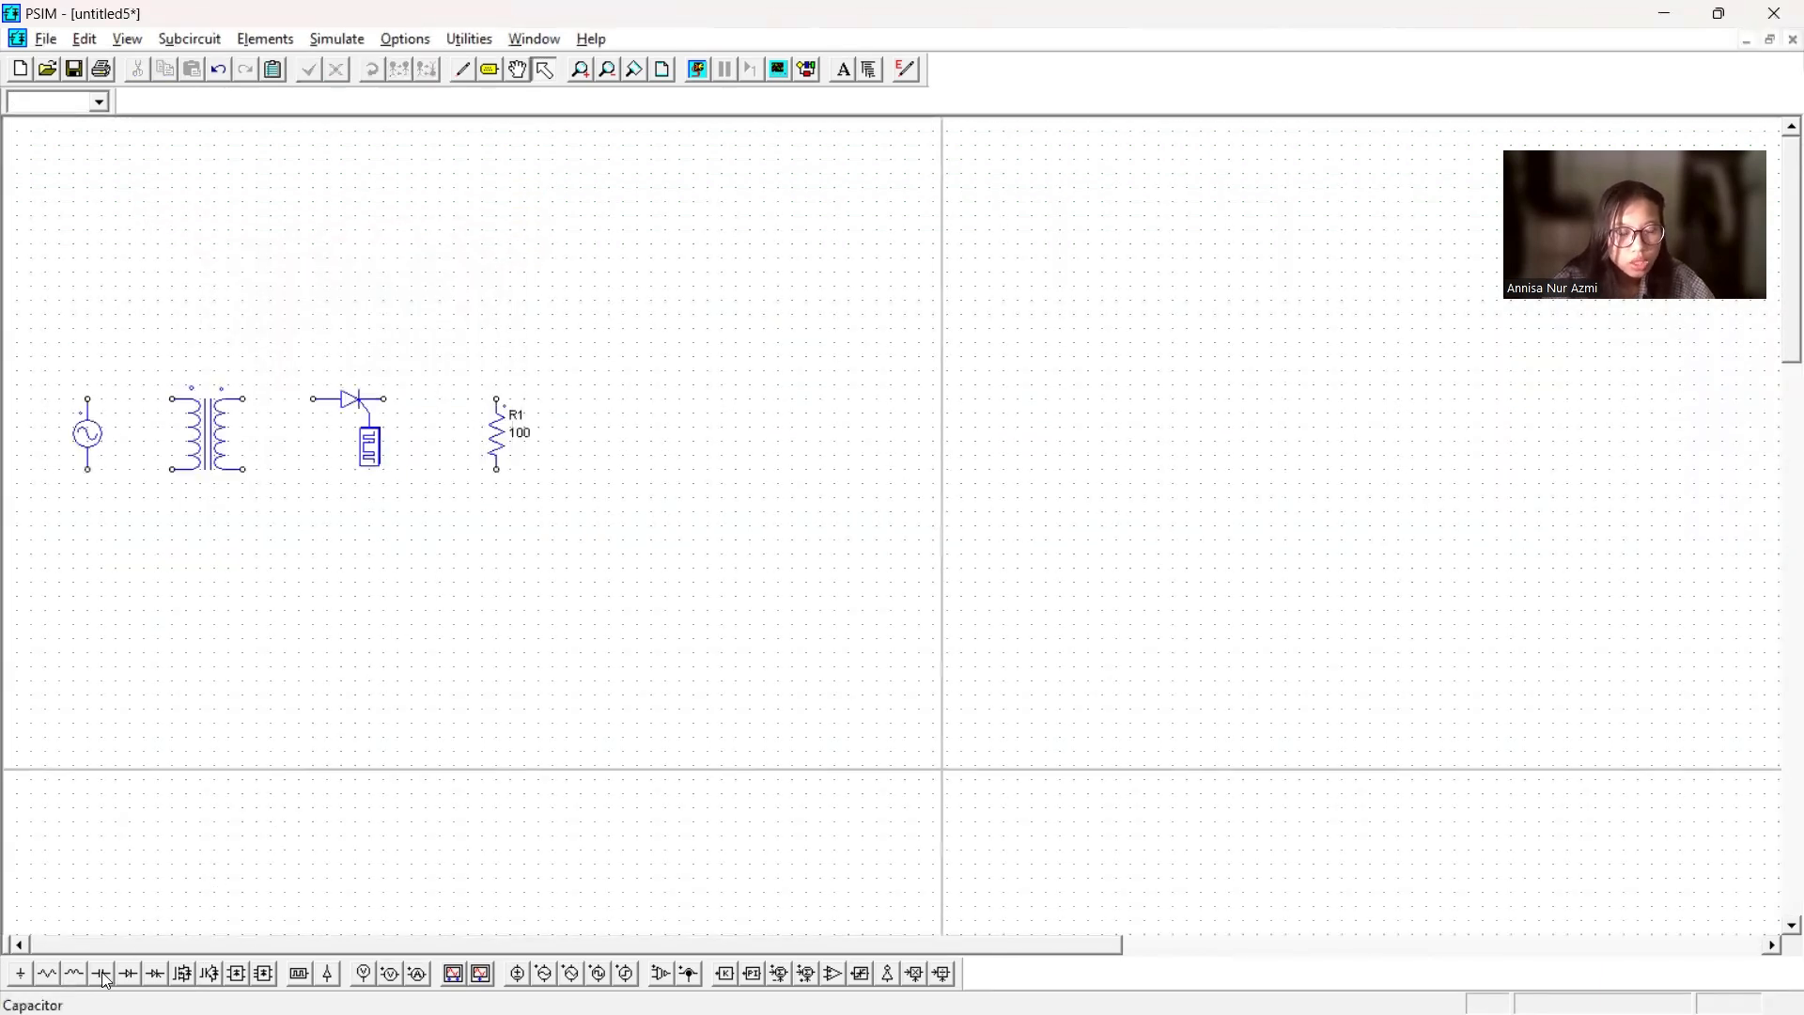
# - Place two node-to-node voltage probes, one to the right of the resistor and one to the left of the source
pyautogui.click(389, 973)
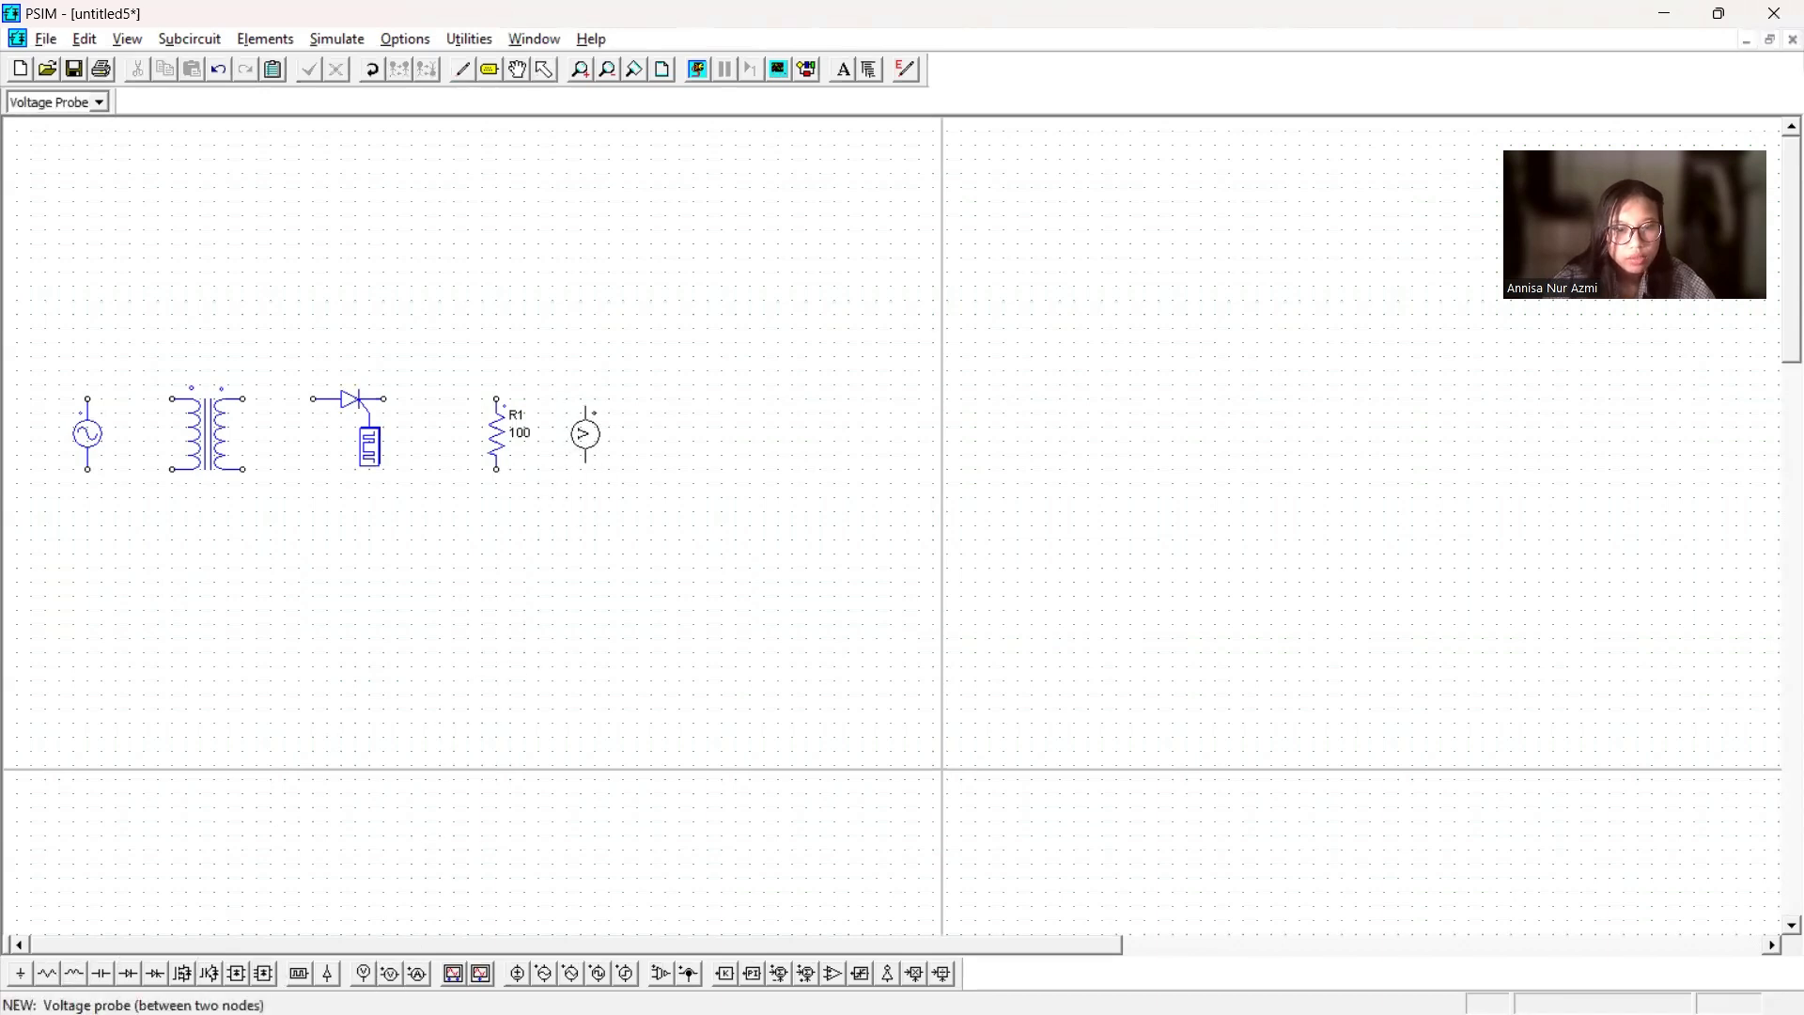
pyautogui.click(572, 428)
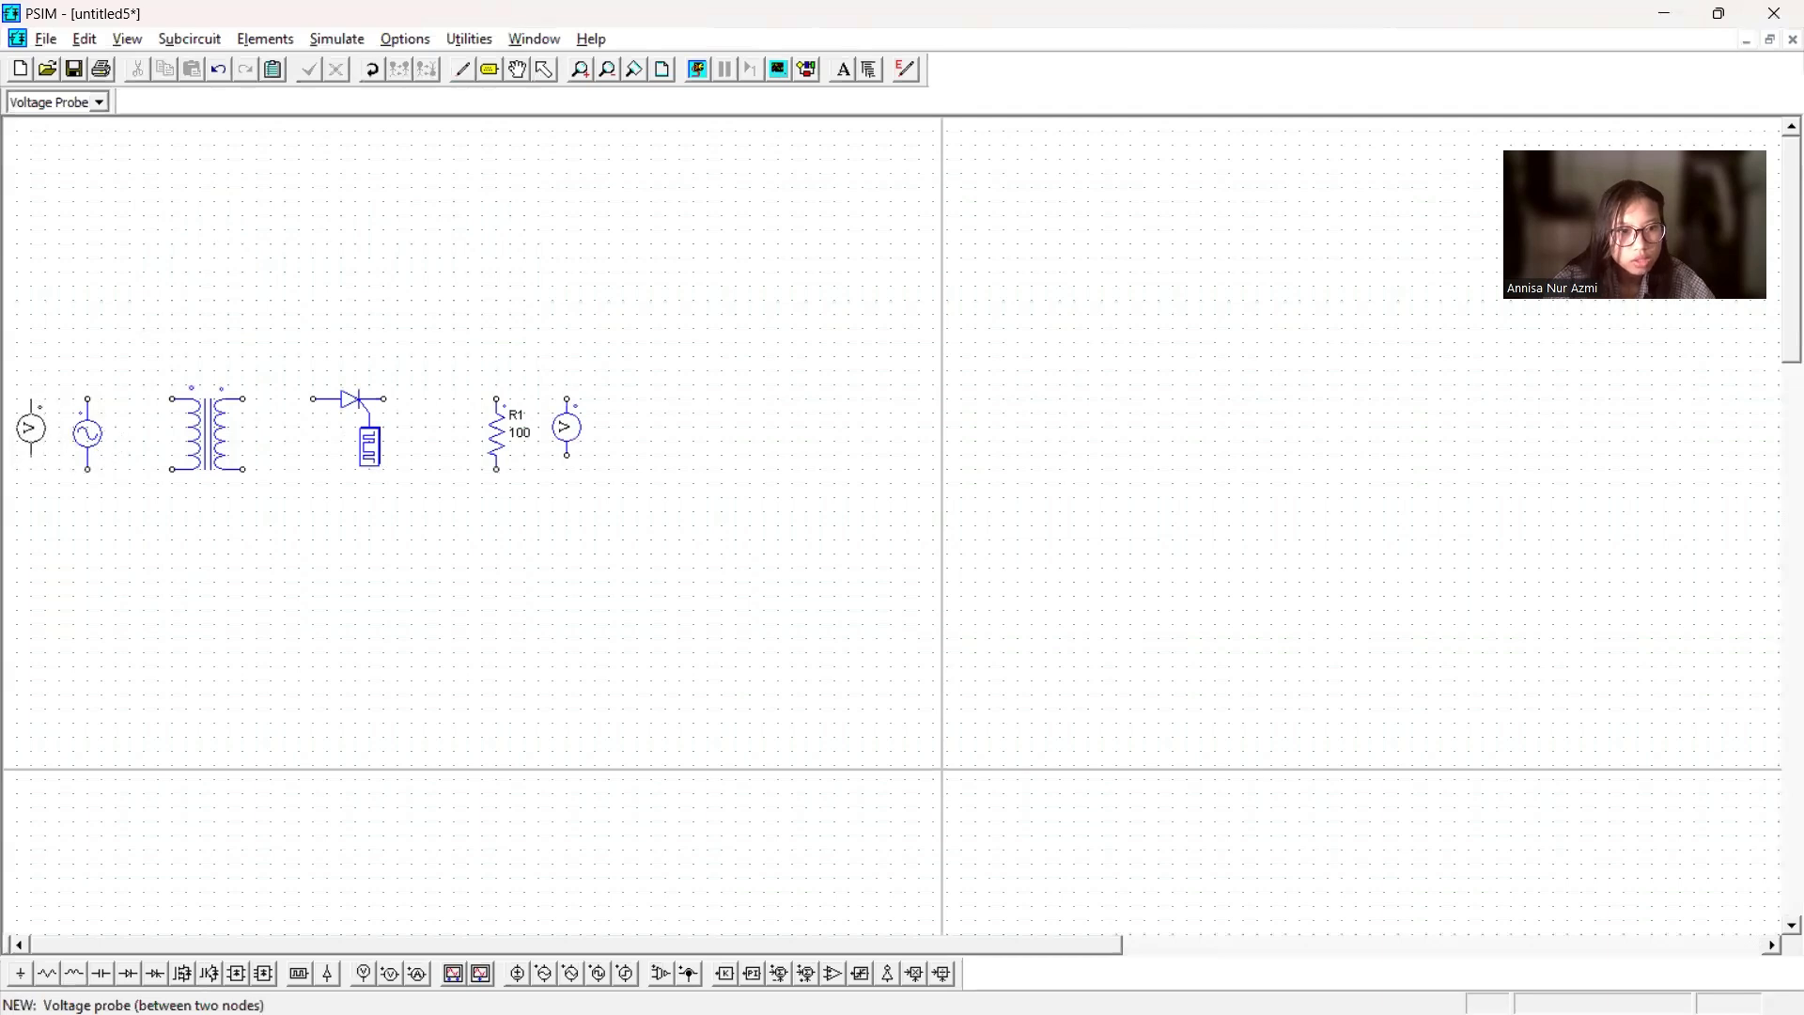
pyautogui.click(32, 426)
# - Wire the source, transformer, thyristor, resistor and both voltage probes together along the circuit's upper and lower rails
pyautogui.hotkey('ctrl', 'w')
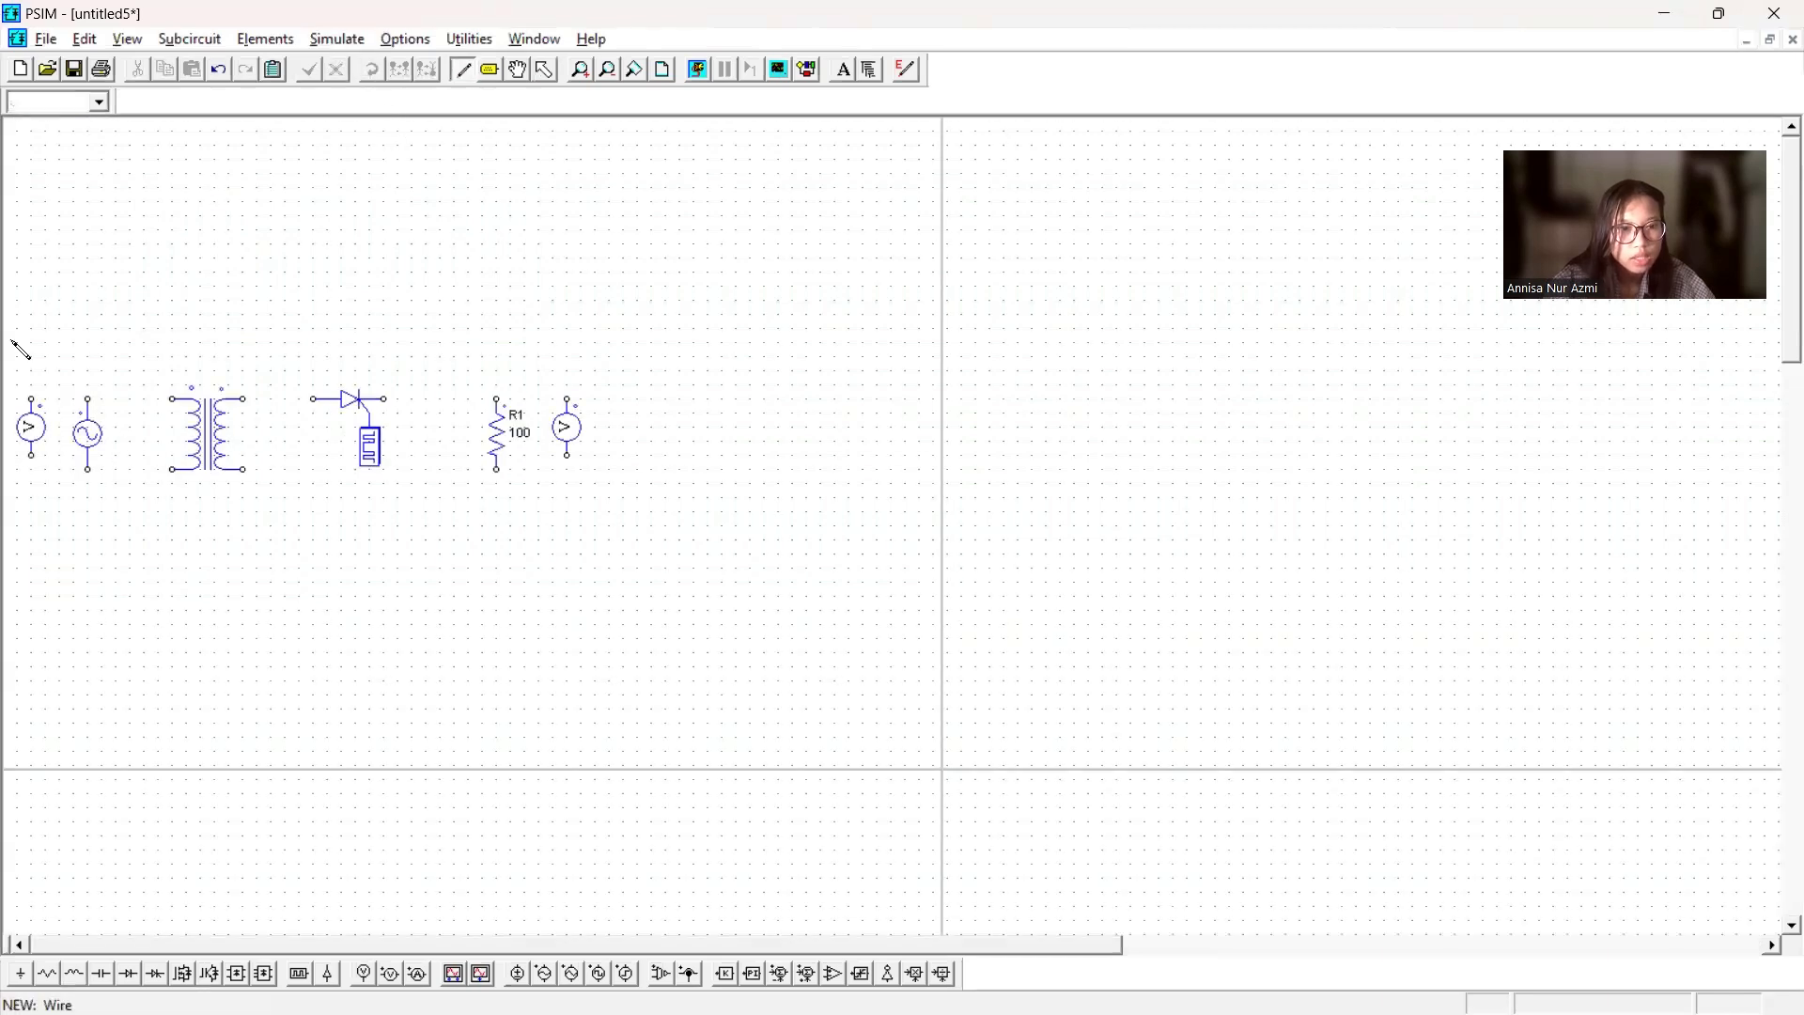
pyautogui.moveTo(82, 397); pyautogui.dragTo(164, 397)
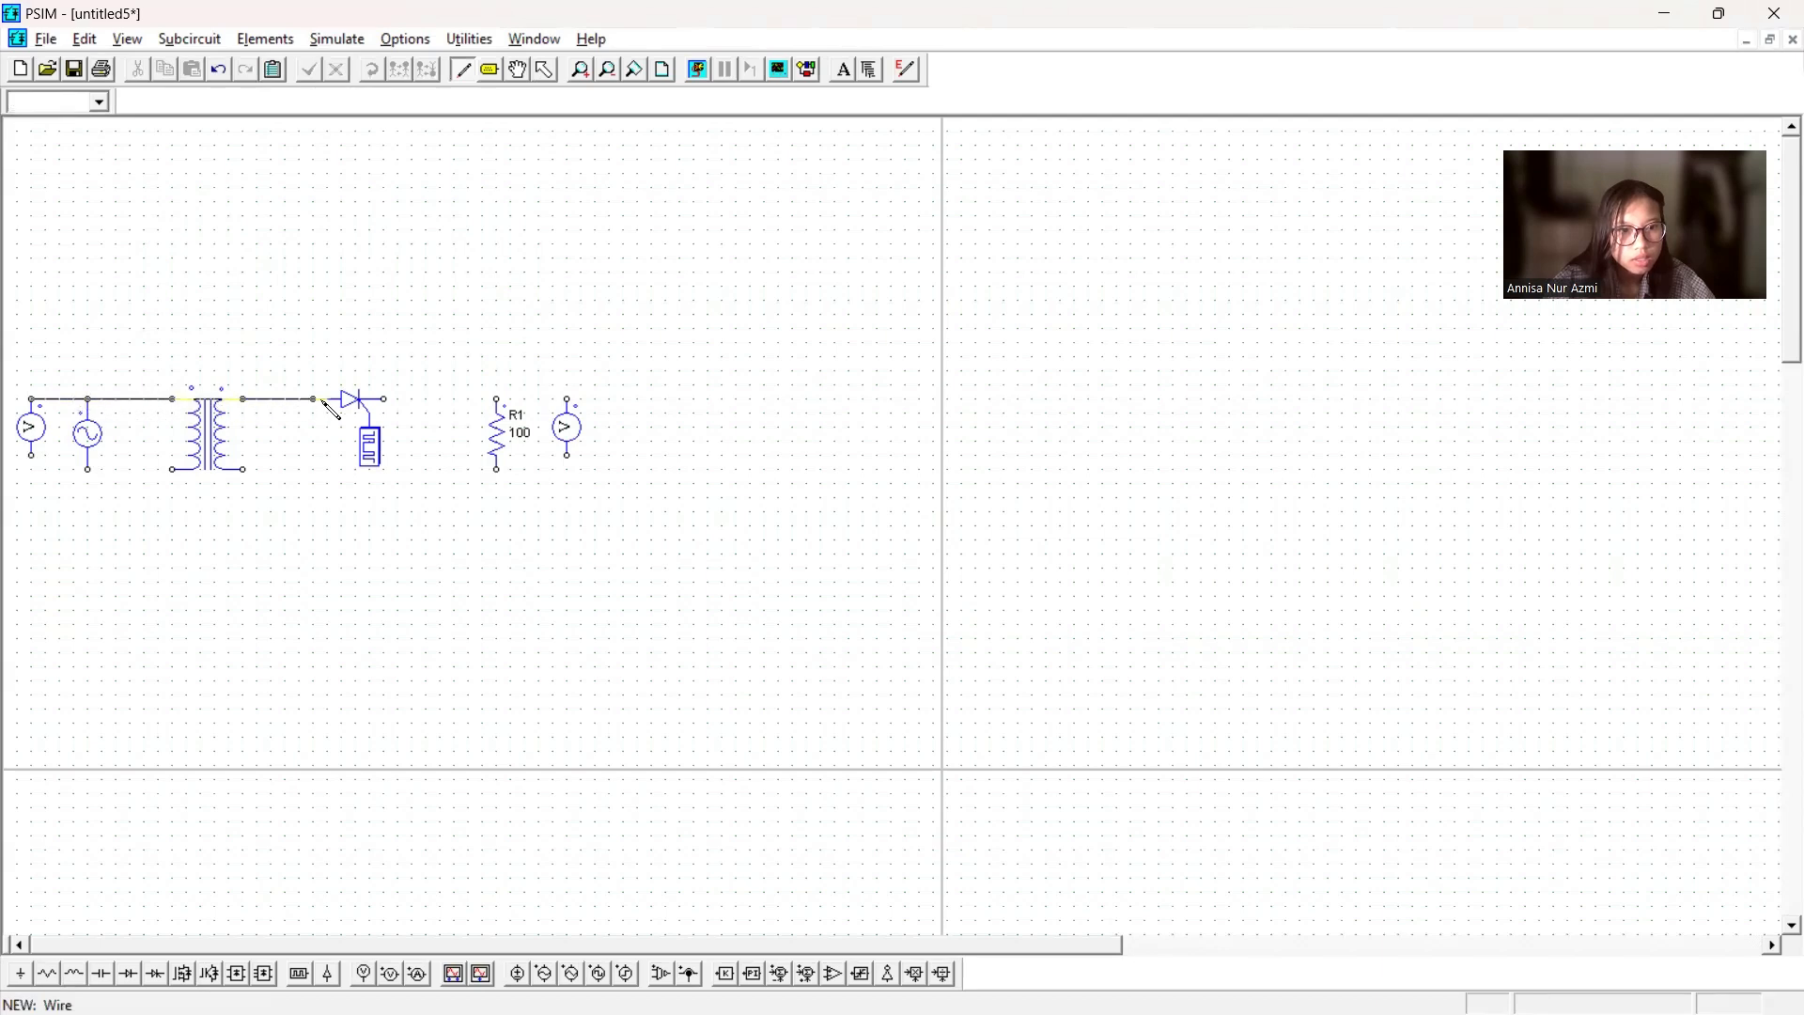
pyautogui.moveTo(384, 399); pyautogui.dragTo(573, 413)
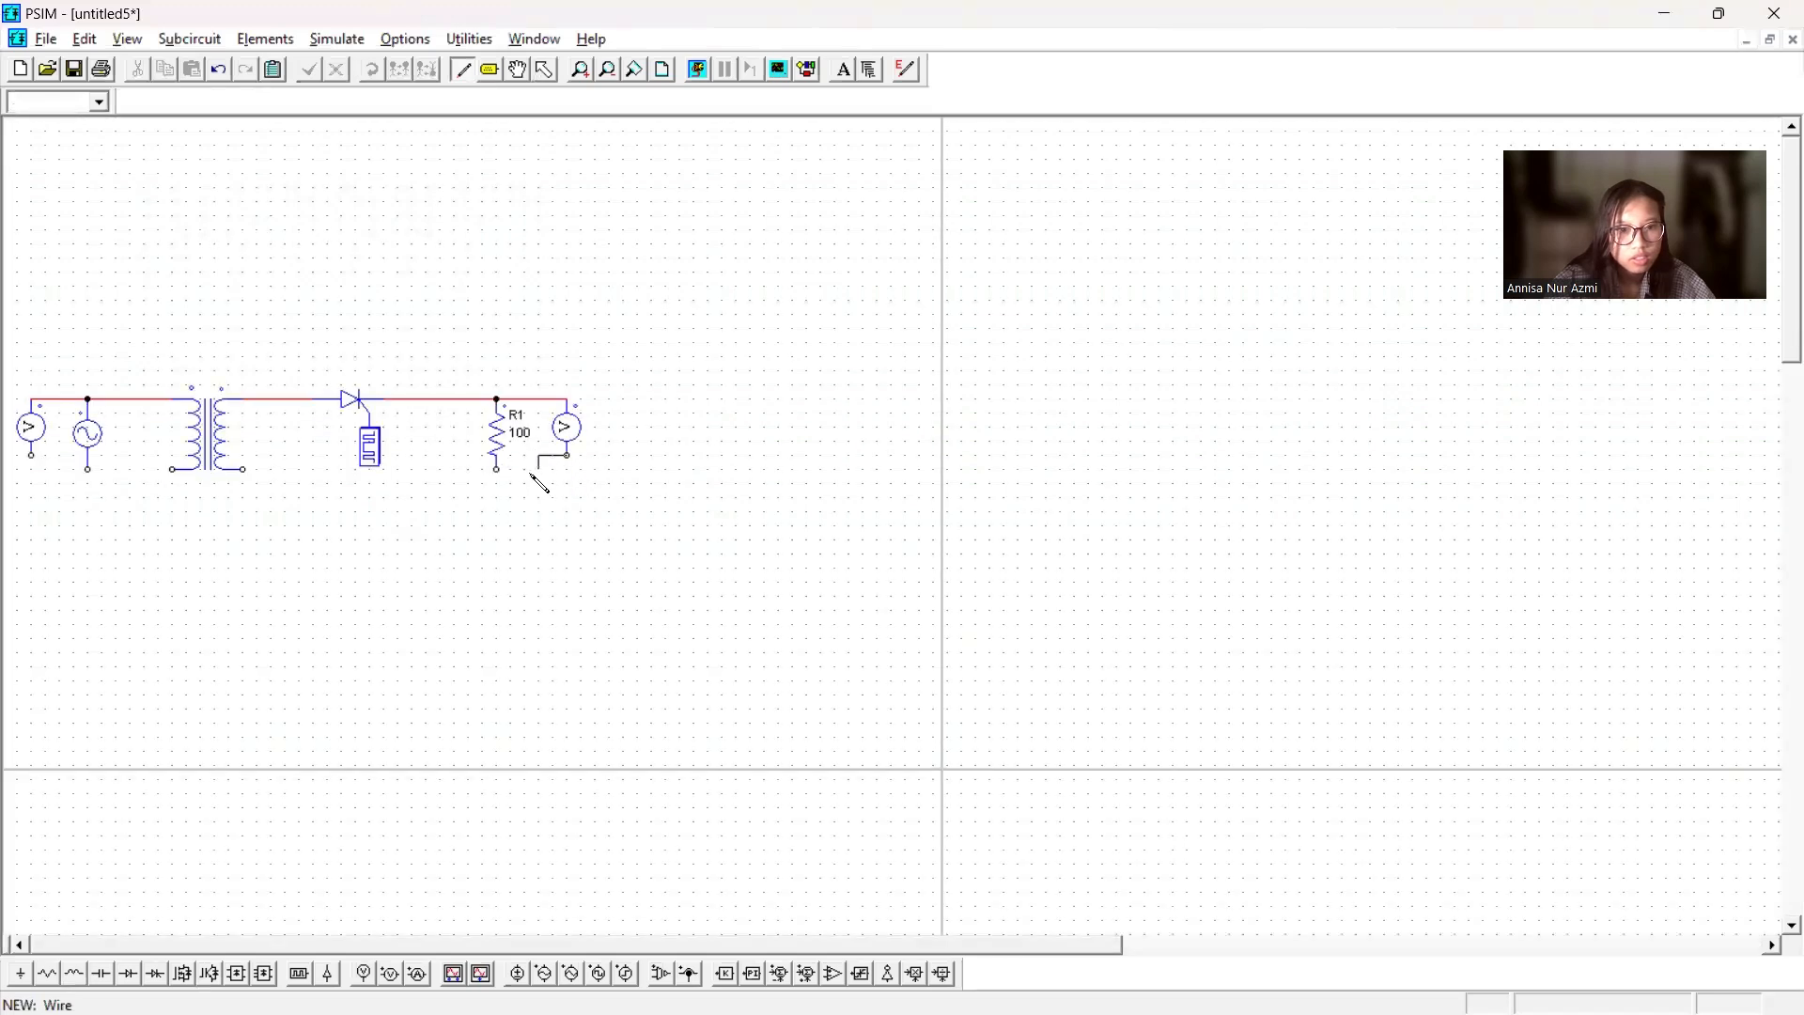
pyautogui.moveTo(532, 473); pyautogui.dragTo(33, 456)
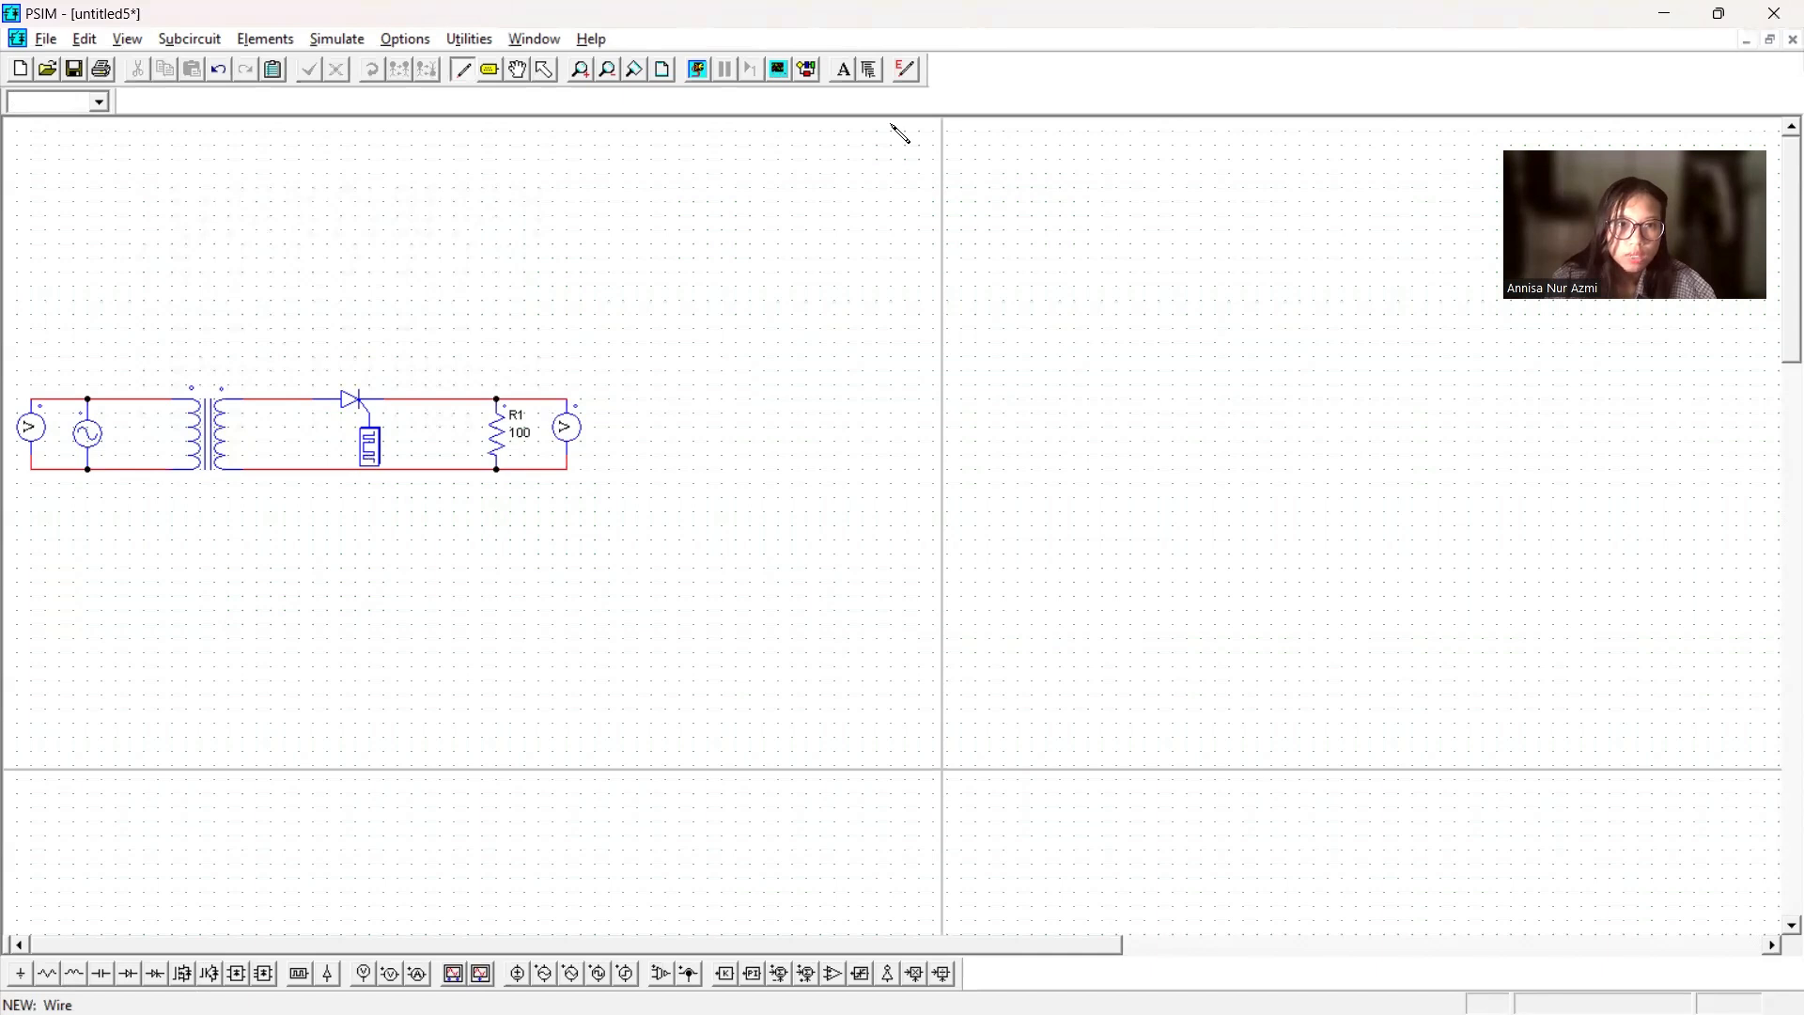
pyautogui.press('Escape')
# - Rename the voltage probe across the resistor as Vout and display its name on the schematic
pyautogui.doubleClick(568, 423)
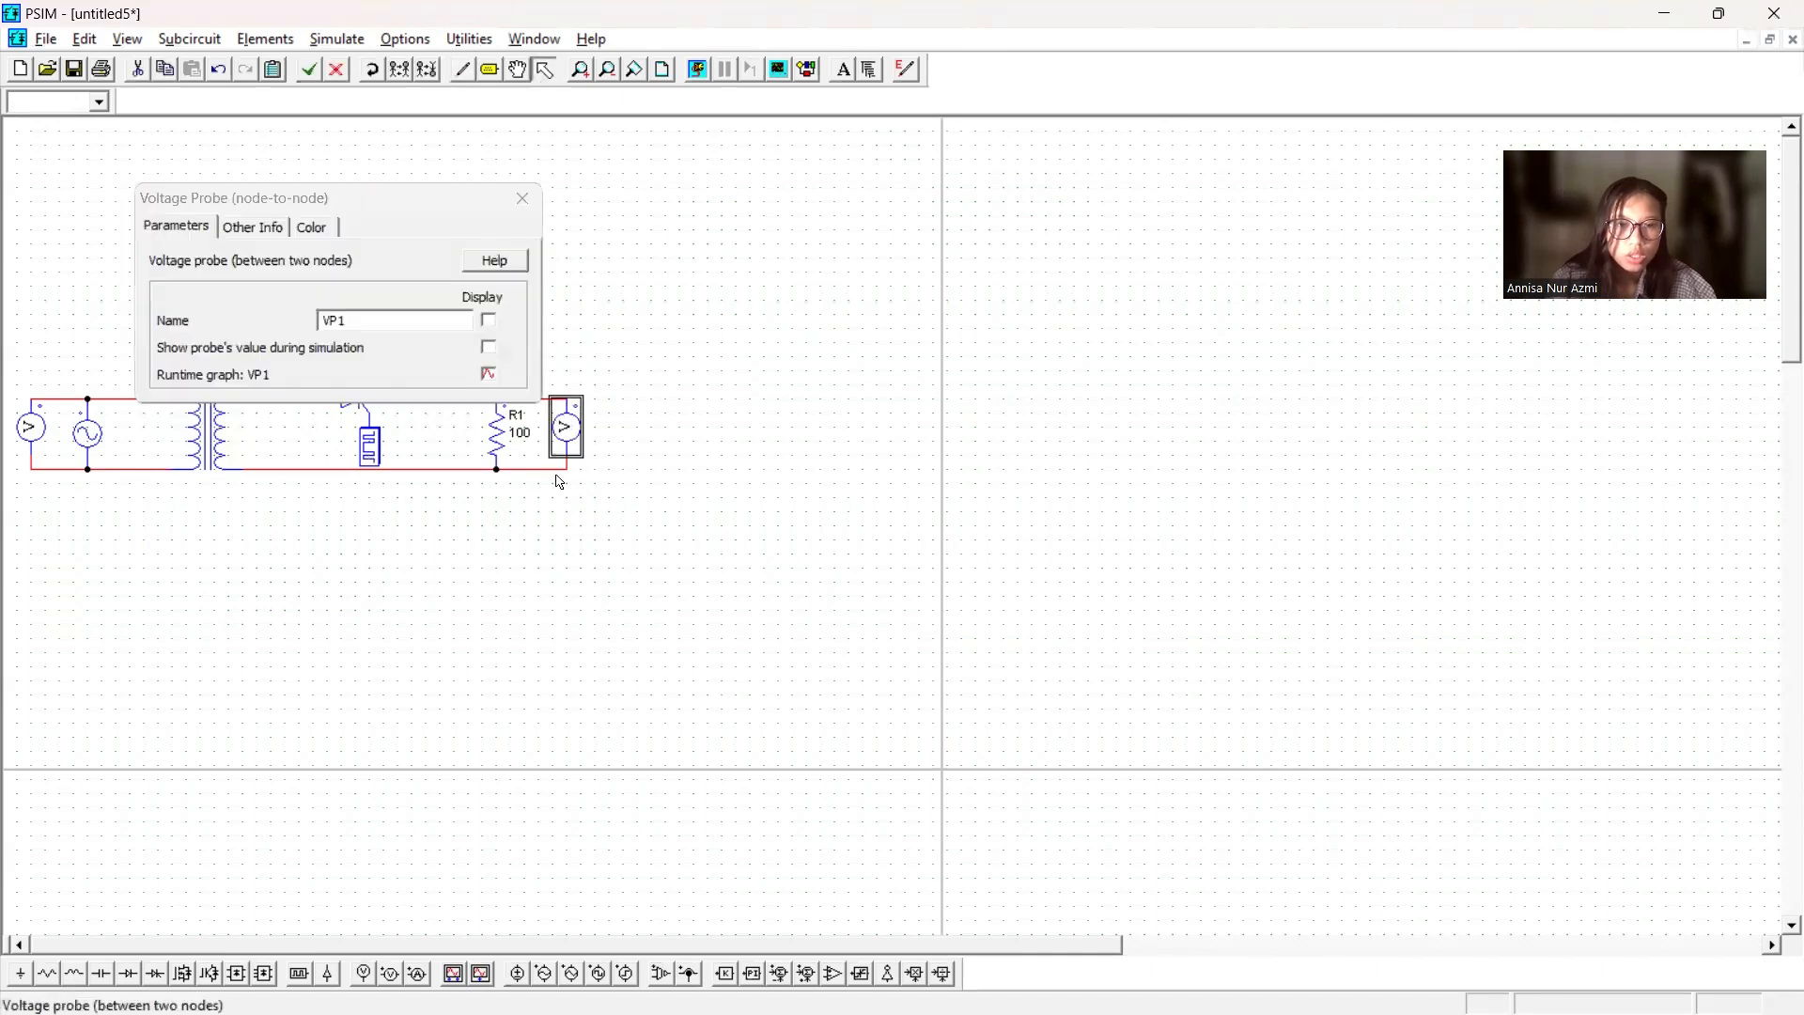
pyautogui.click(399, 329)
pyautogui.press('BackSpace')
pyautogui.press('BackSpace')
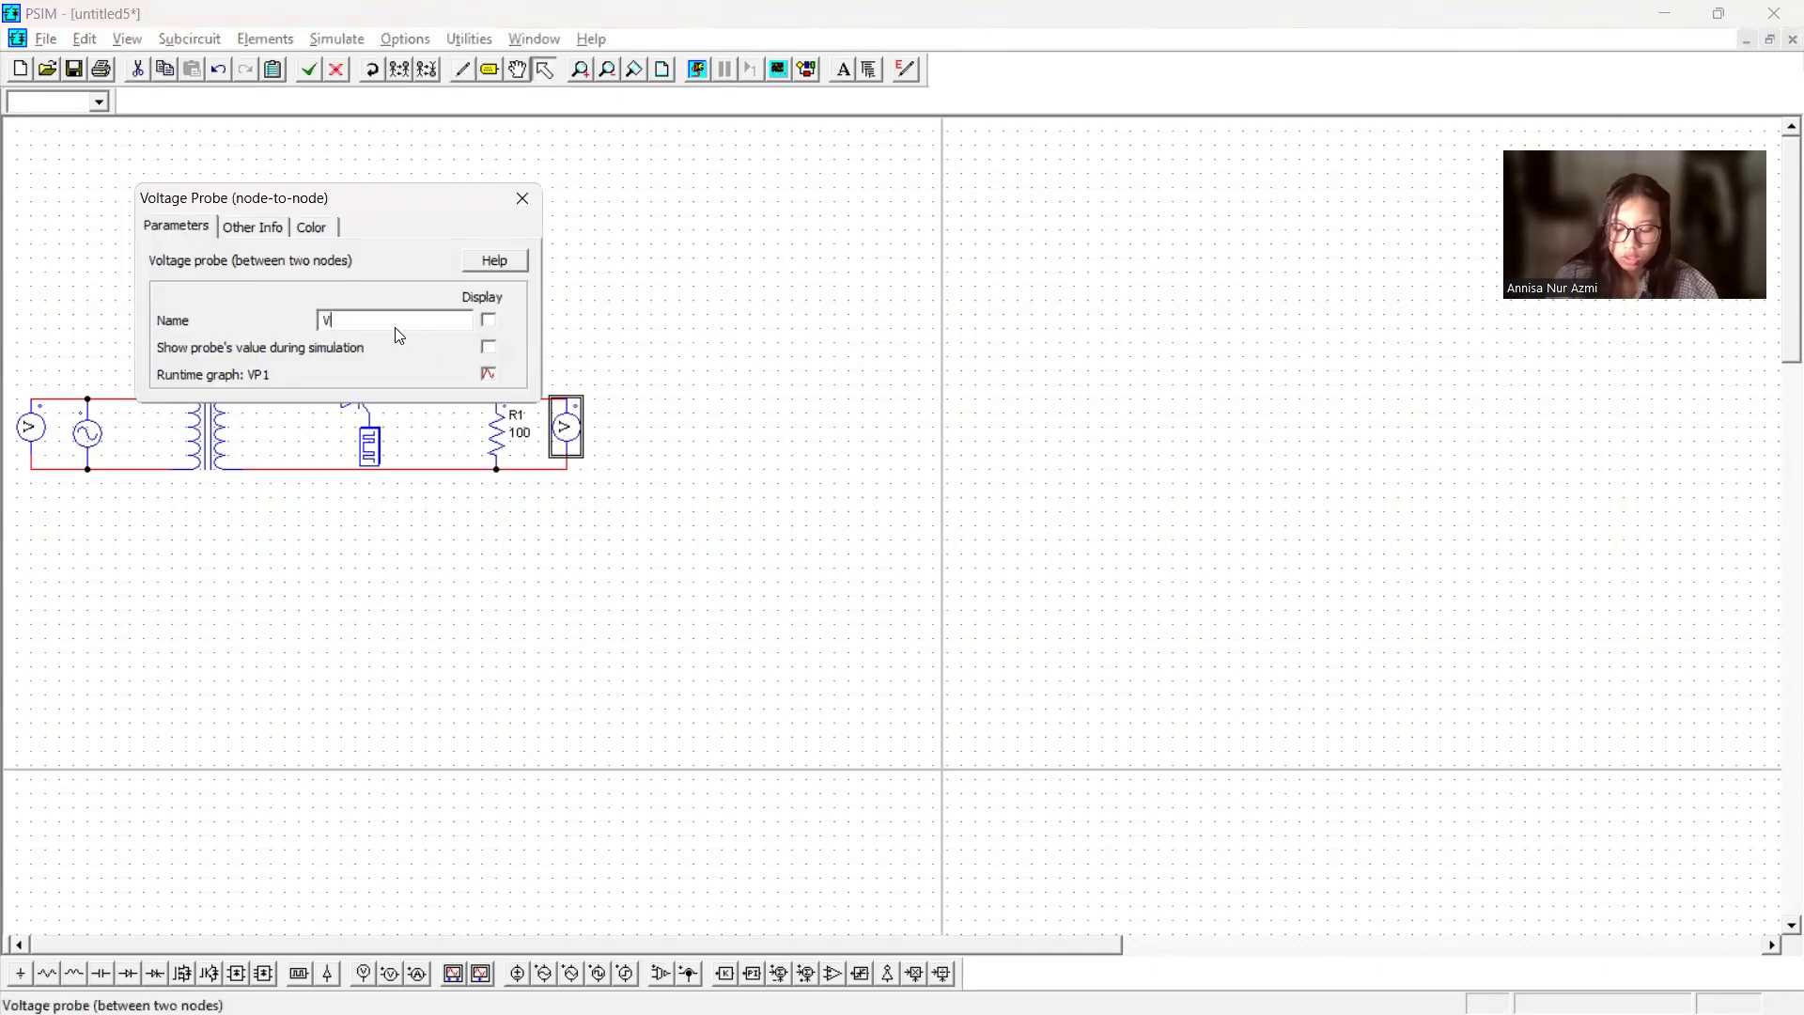
pyautogui.write('out')
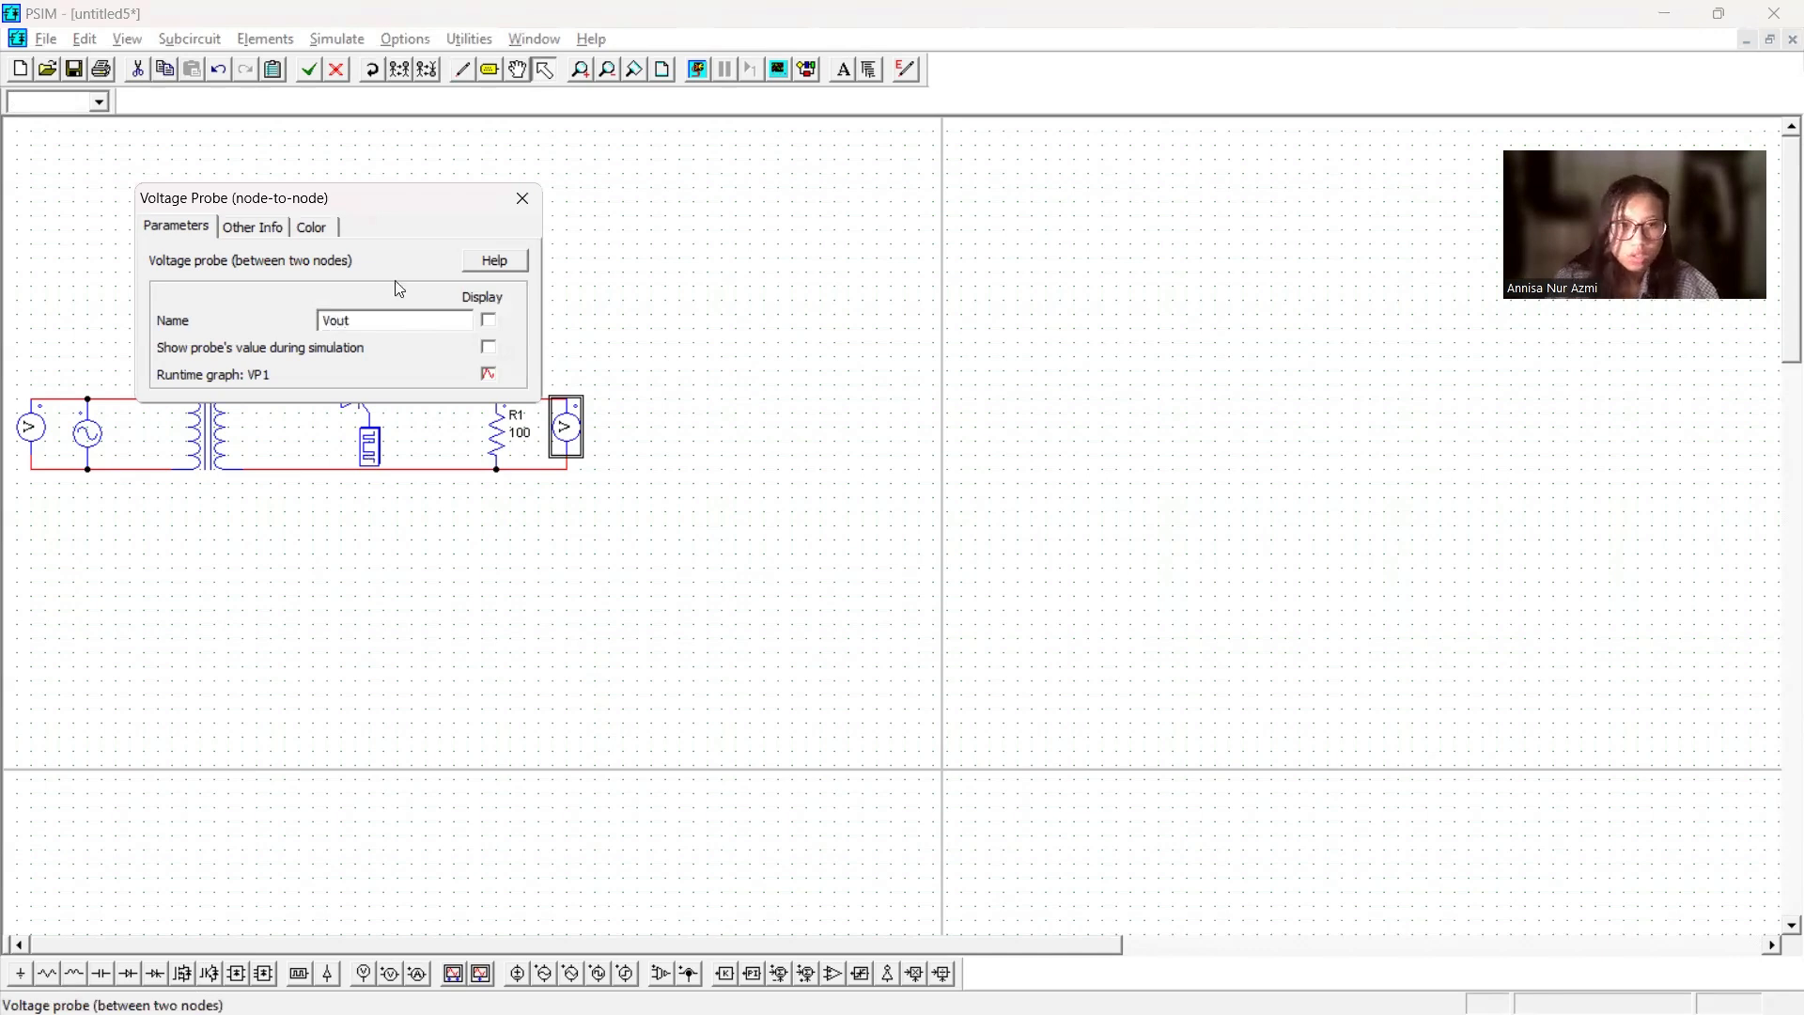
pyautogui.click(487, 322)
pyautogui.click(521, 198)
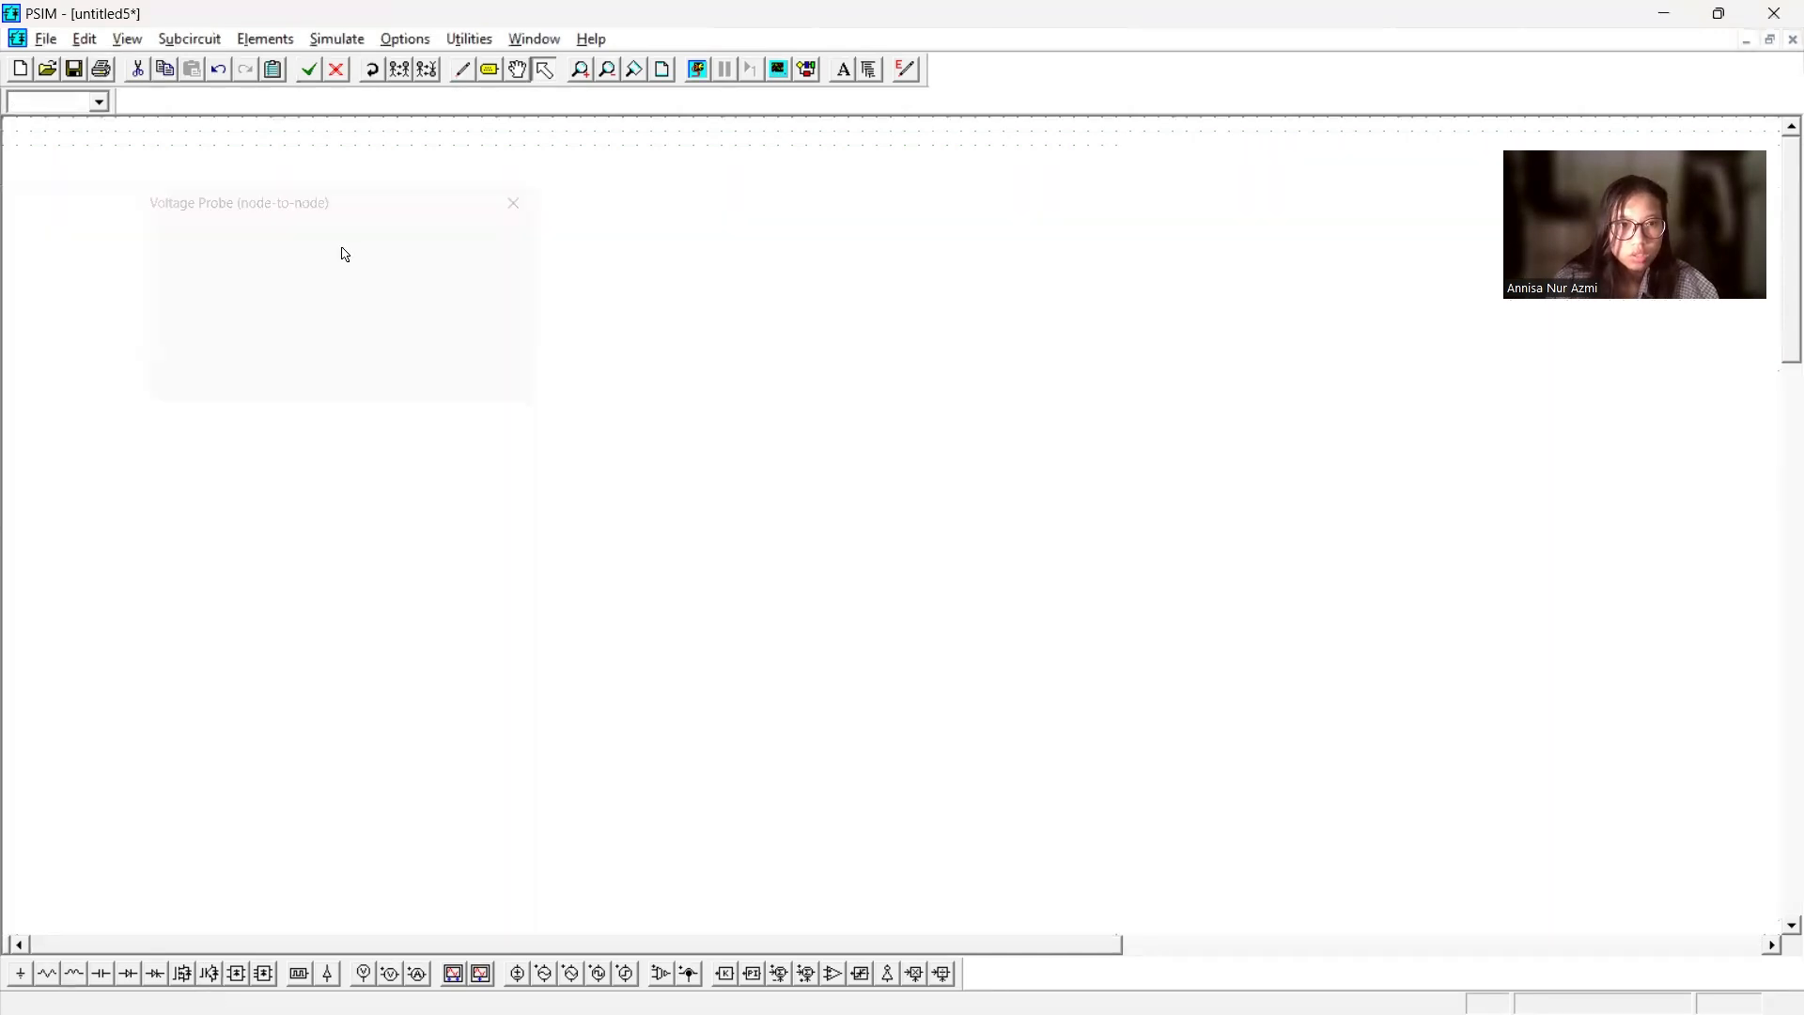
# - Rename the voltage probe beside the source as Vin and display its name on the schematic
pyautogui.doubleClick(35, 434)
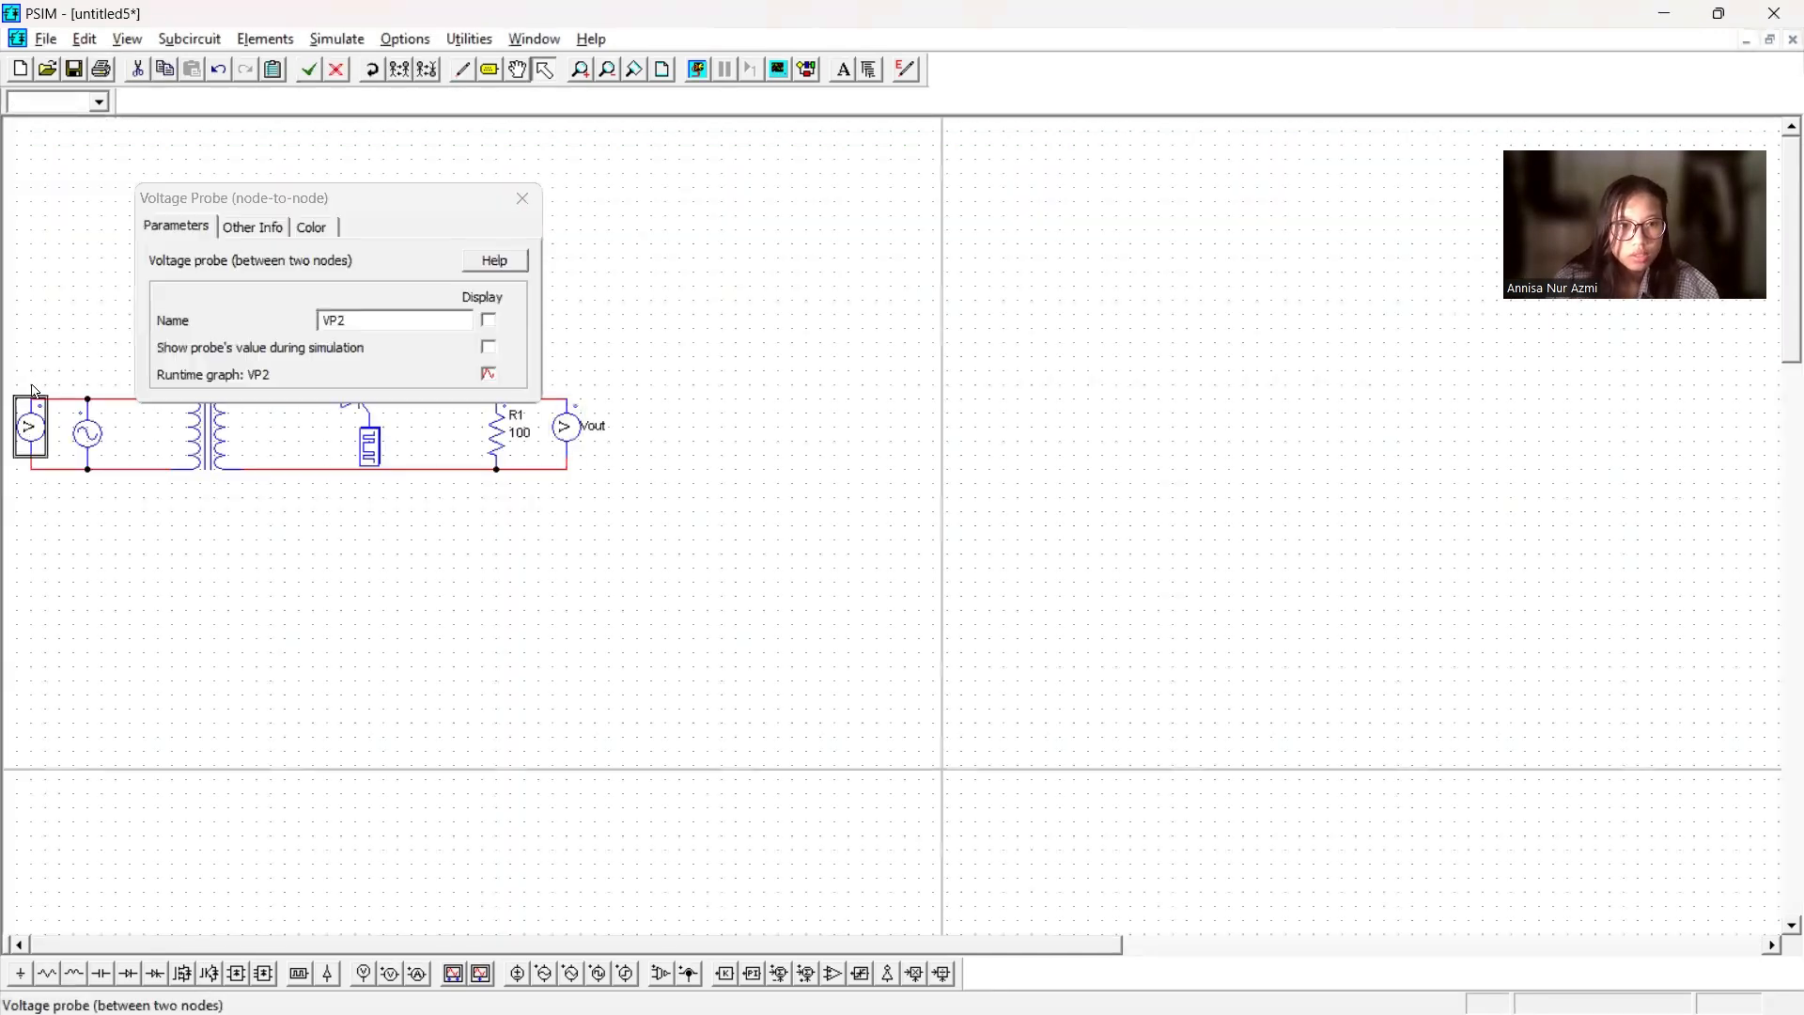
pyautogui.click(380, 326)
pyautogui.press('BackSpace')
pyautogui.press('BackSpace')
pyautogui.write('i')
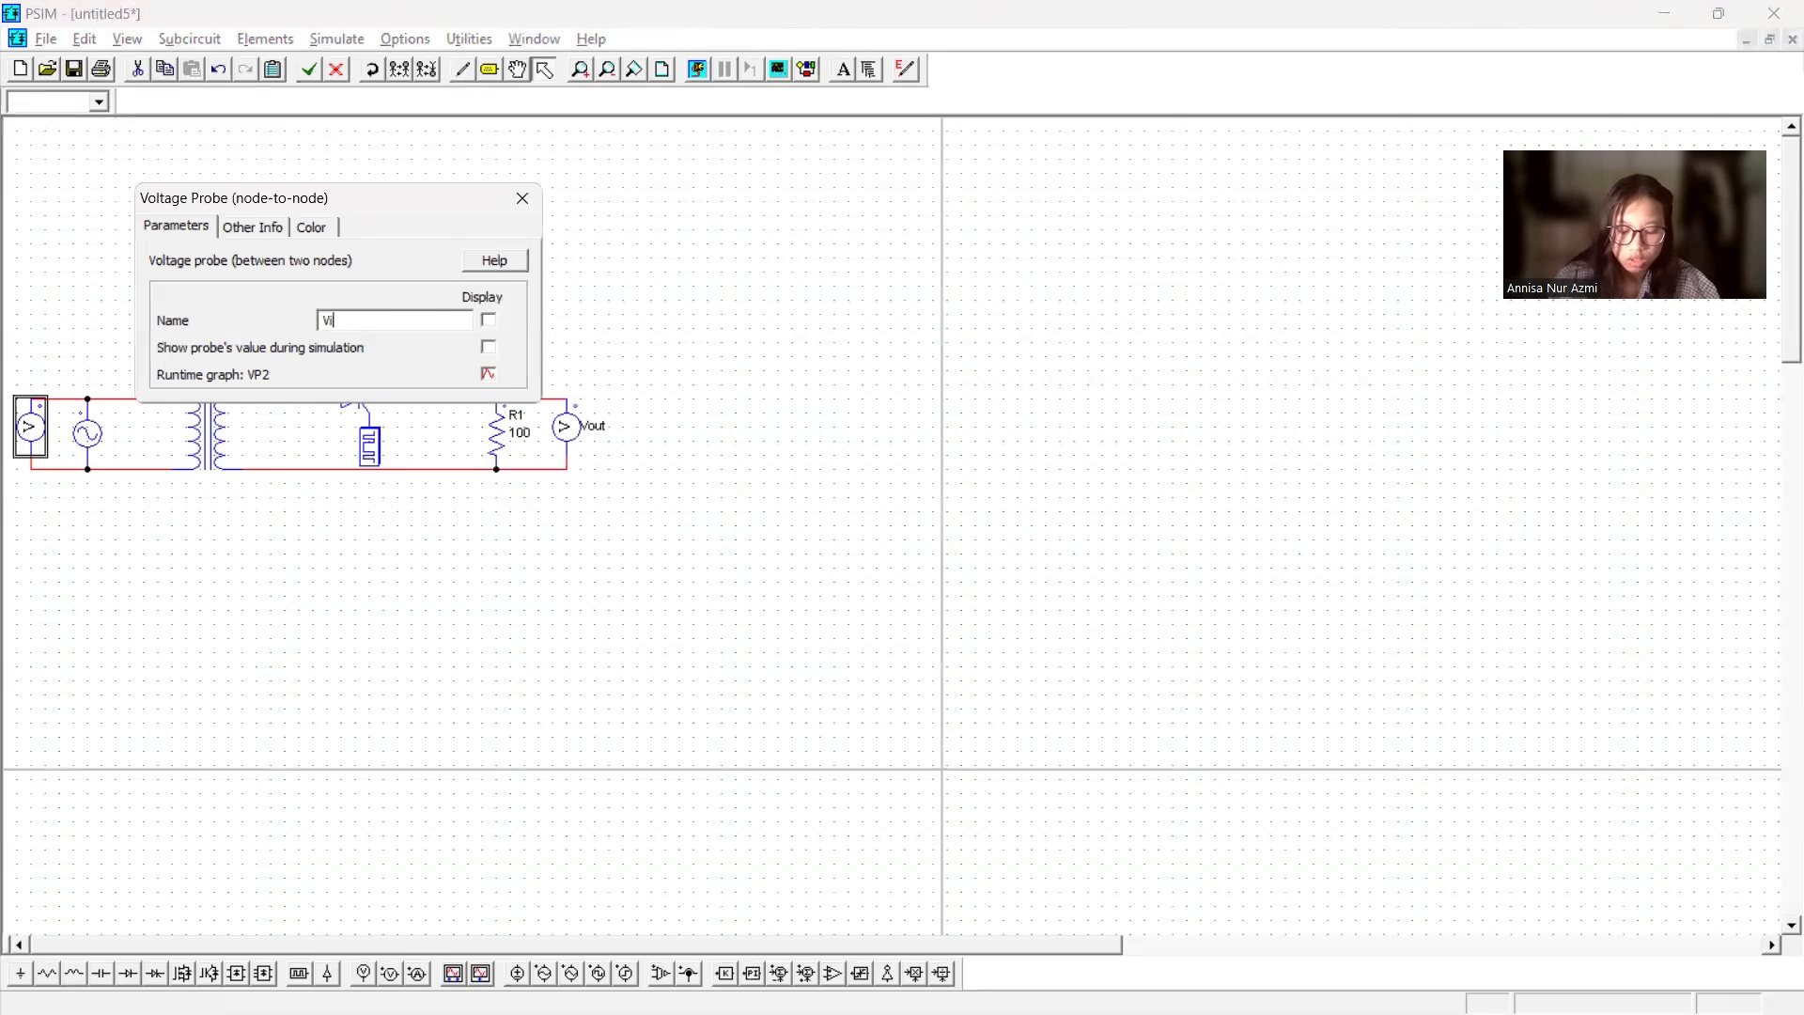
pyautogui.write('n')
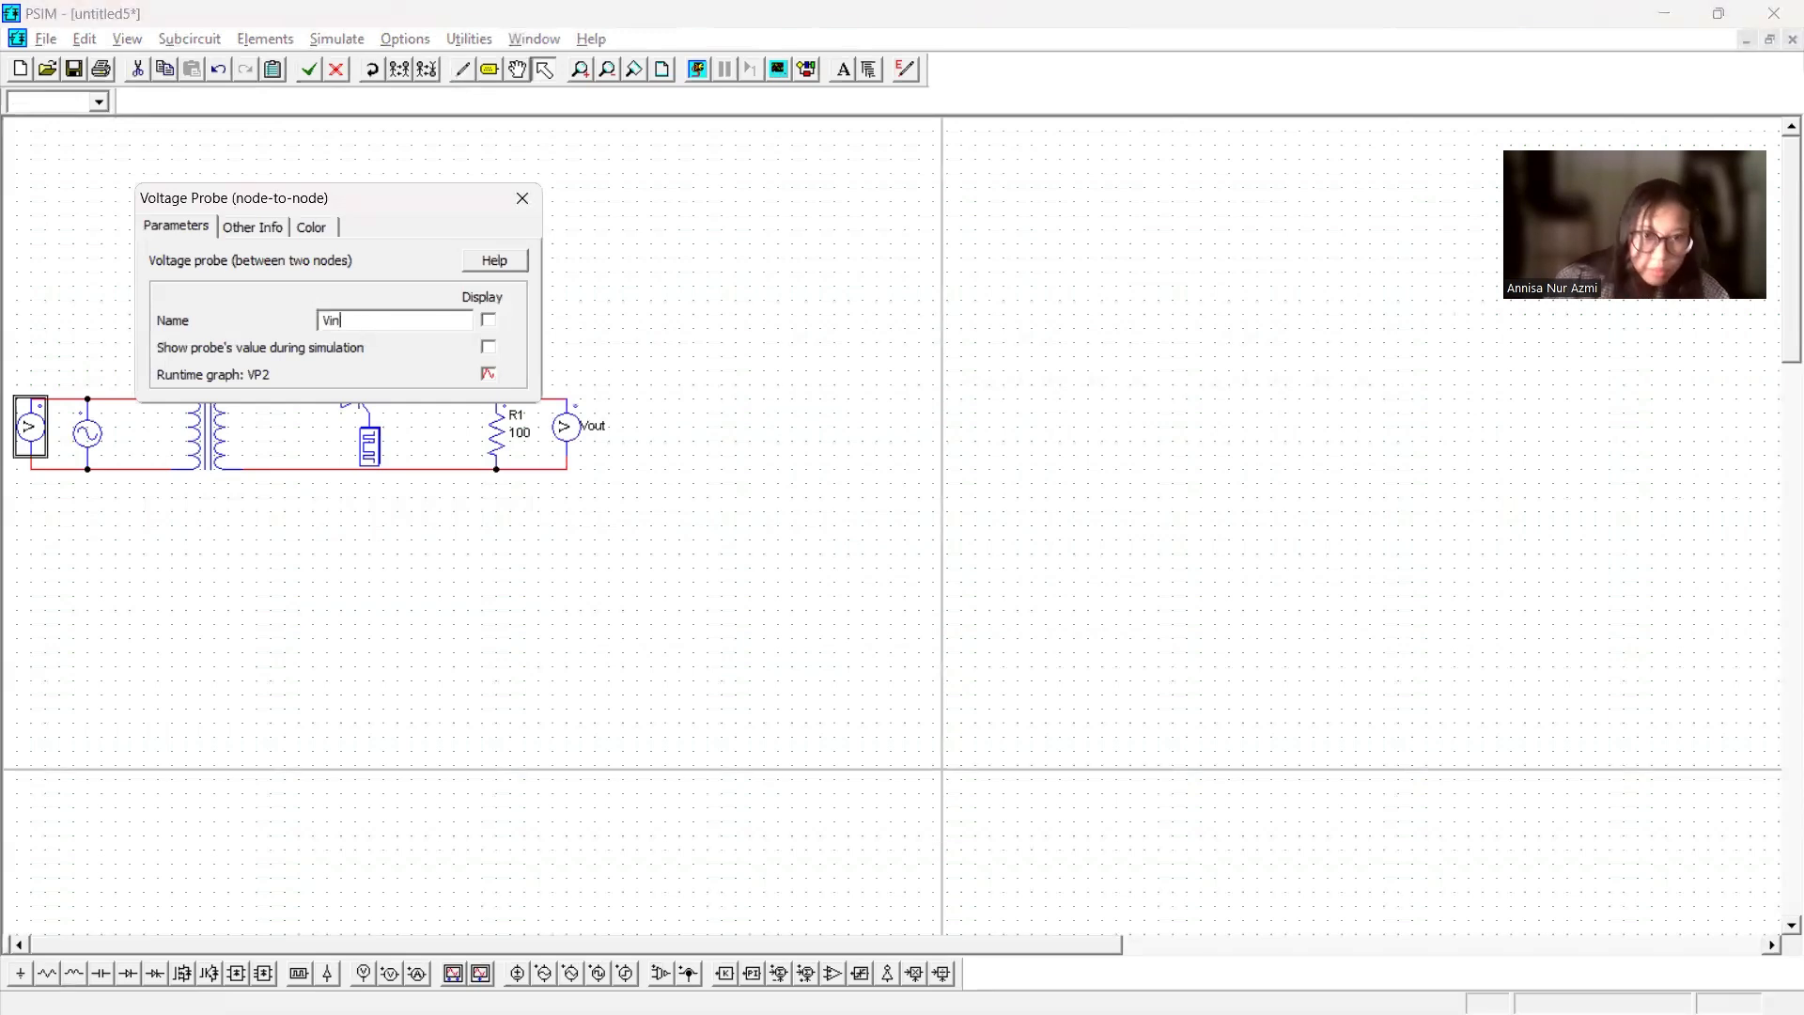
pyautogui.click(488, 321)
pyautogui.click(517, 199)
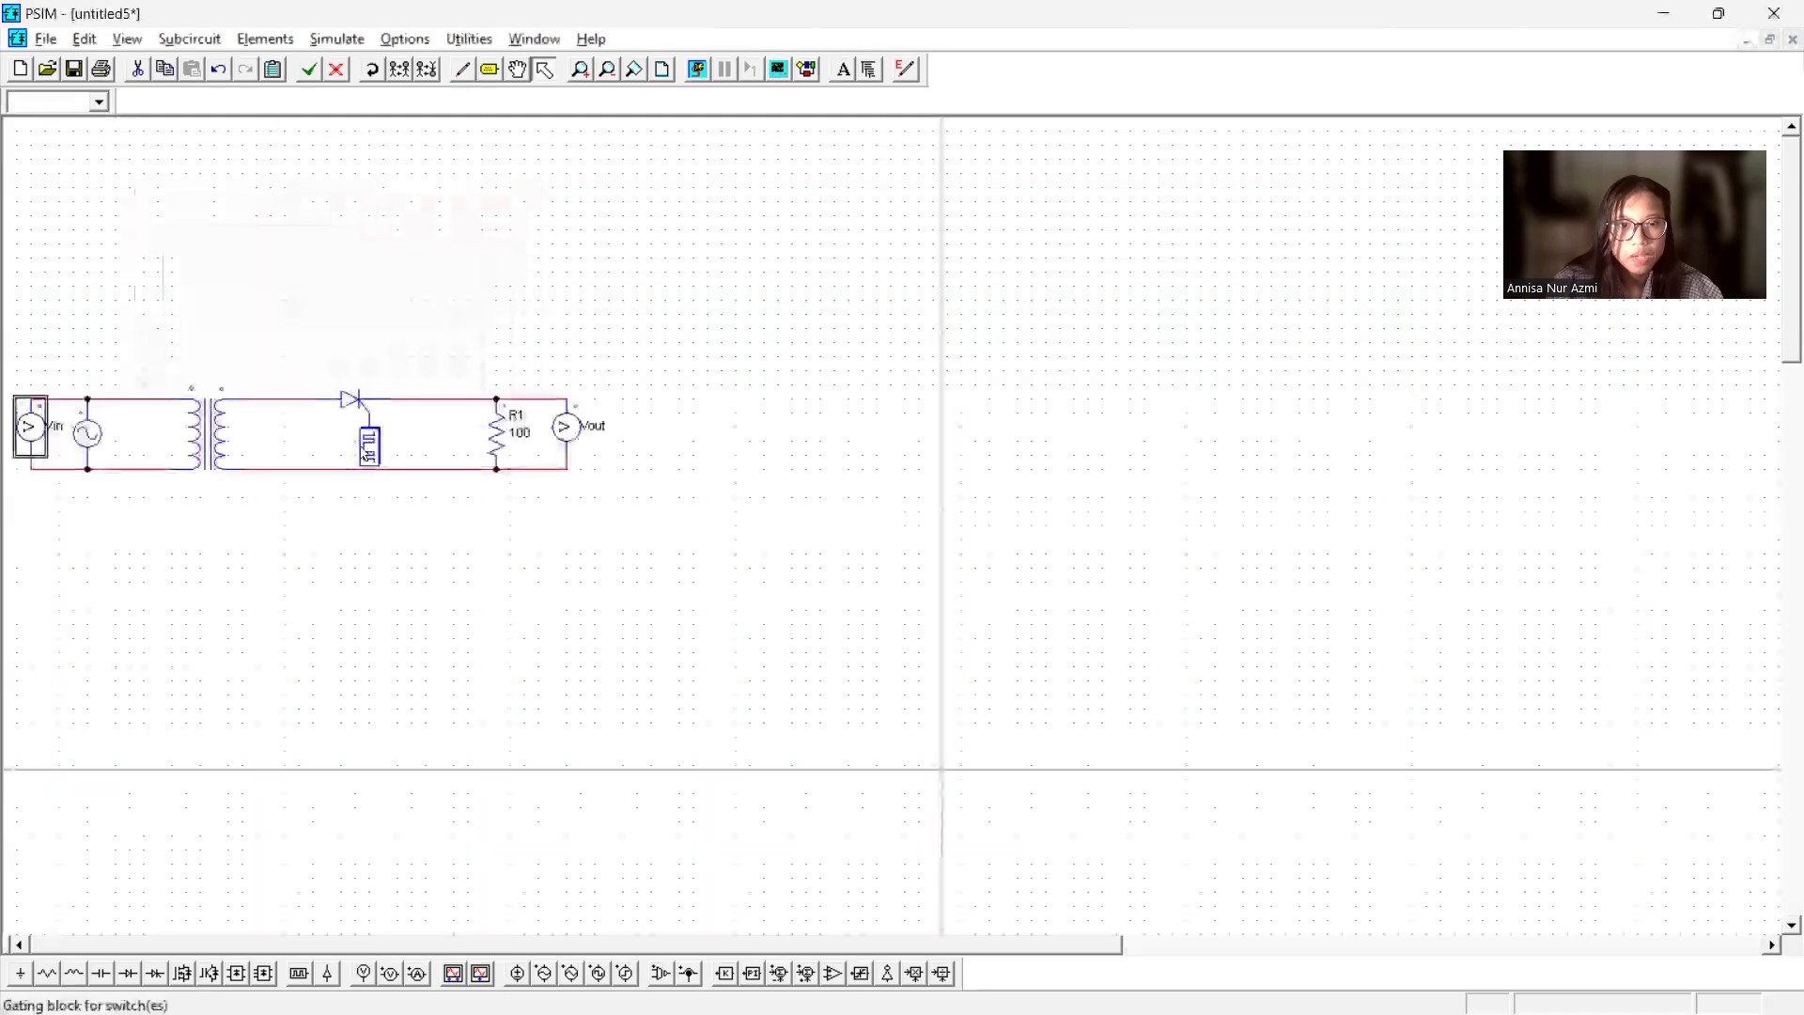
# - Set the gating block's frequency to 50 and switching points to 30 180, and display both values on the schematic
pyautogui.doubleClick(367, 446)
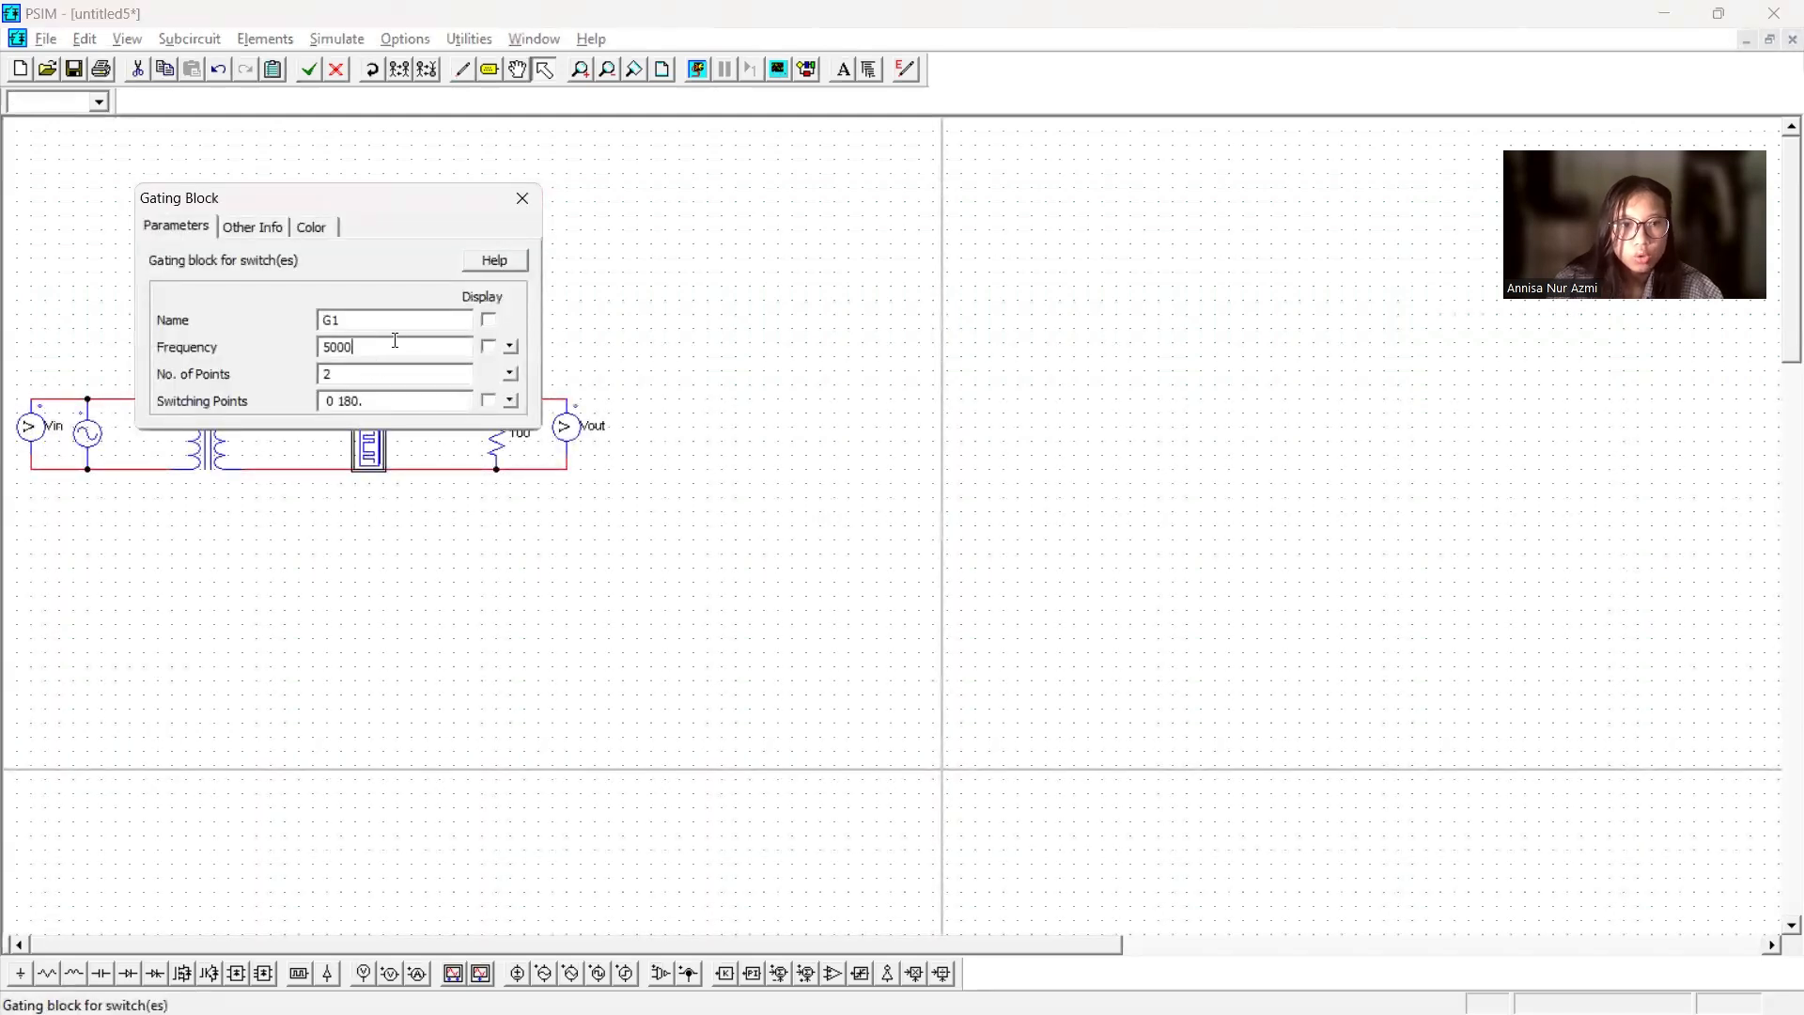
pyautogui.click(487, 348)
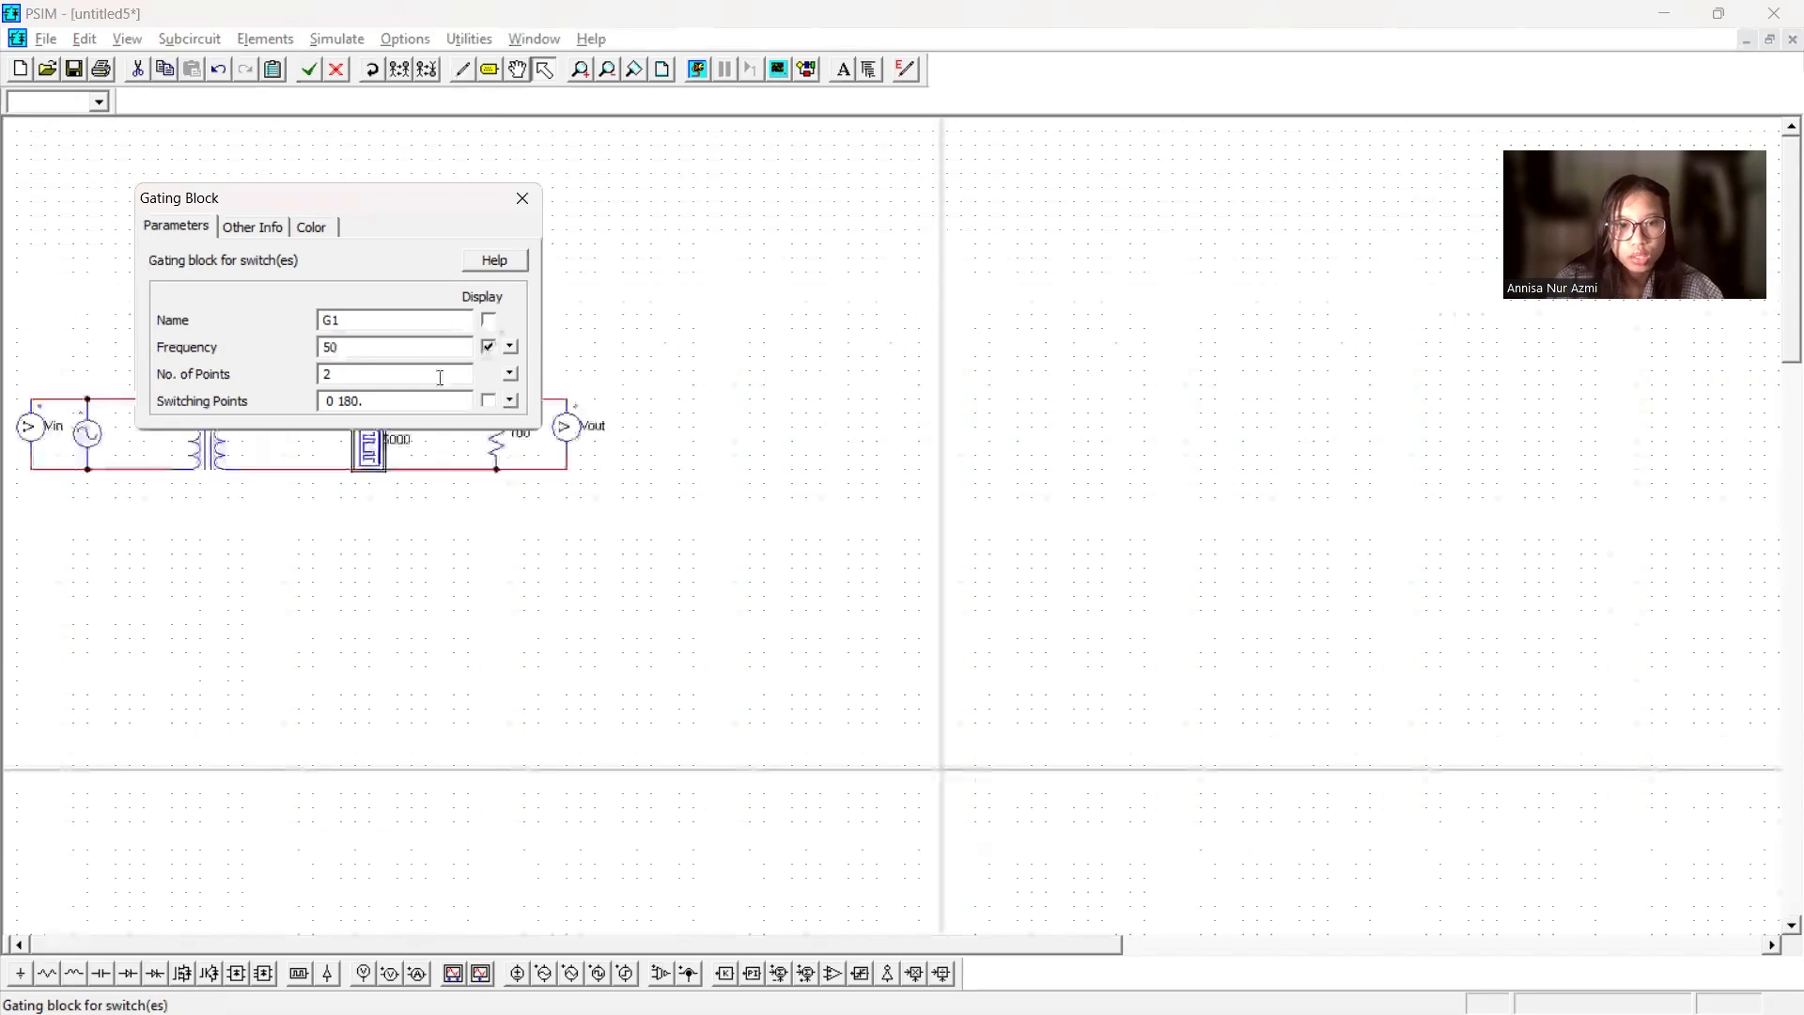
pyautogui.click(328, 400)
pyautogui.write('3')
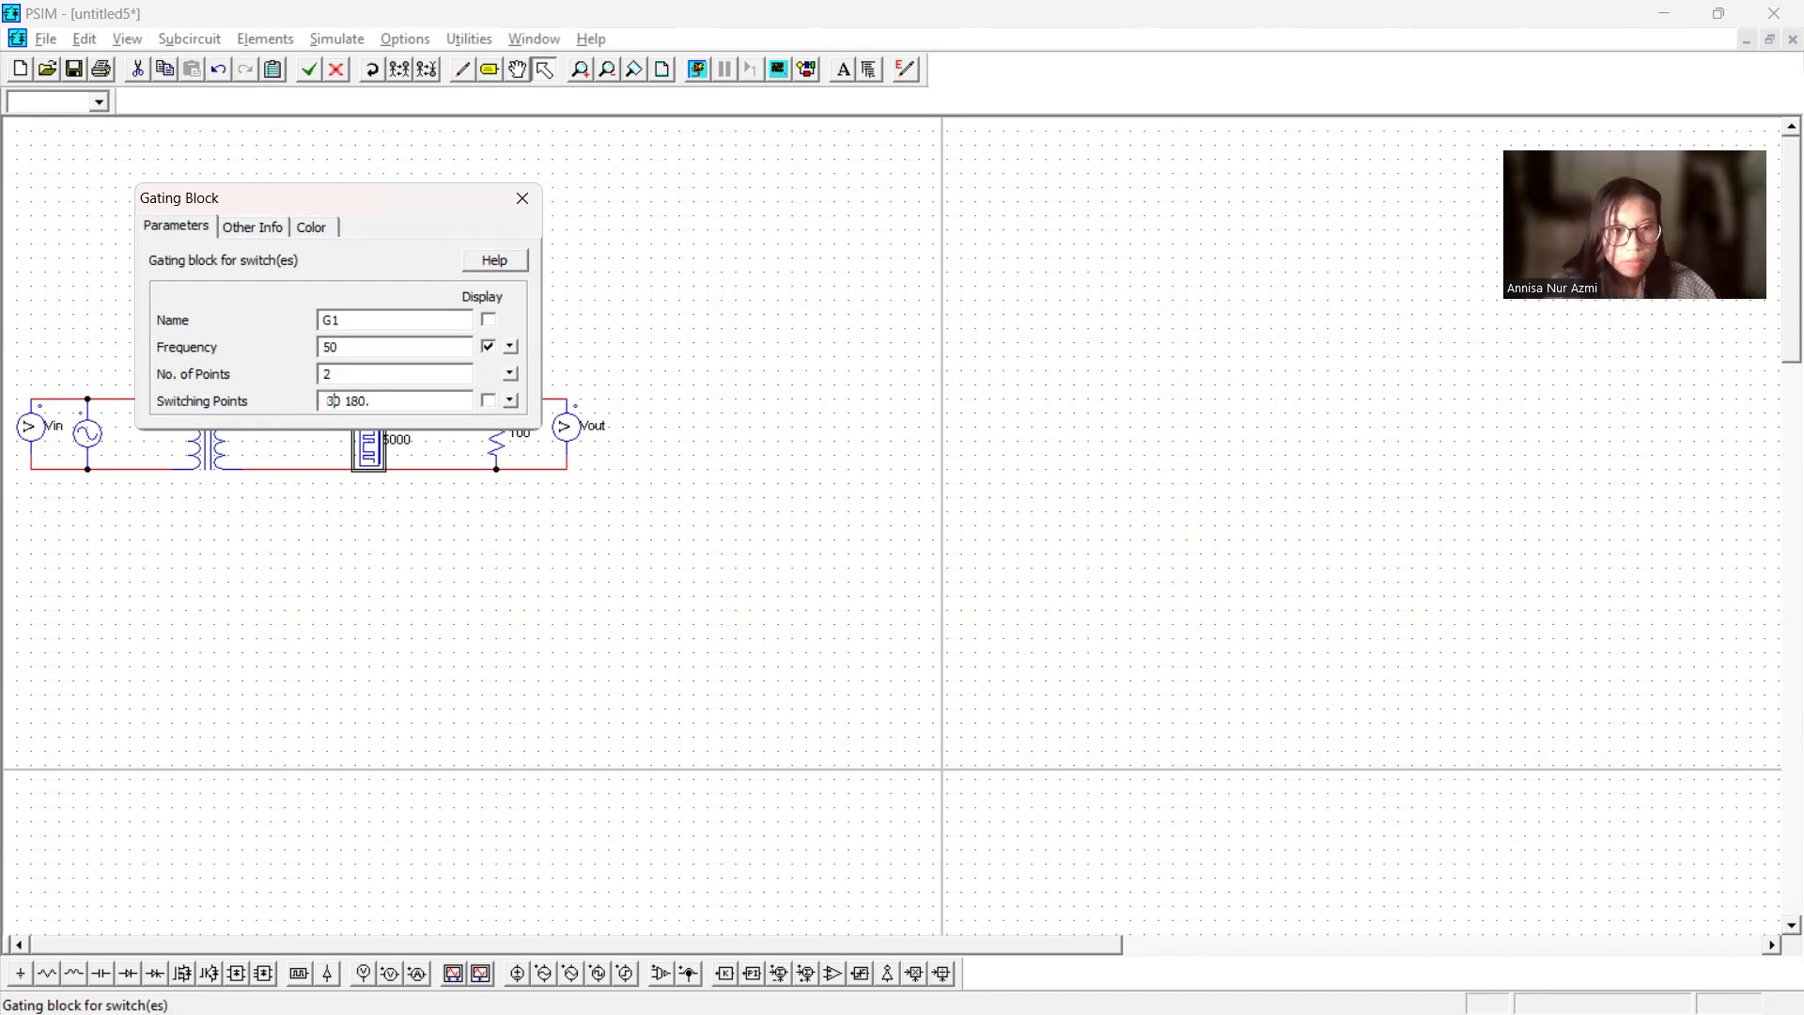
pyautogui.click(491, 400)
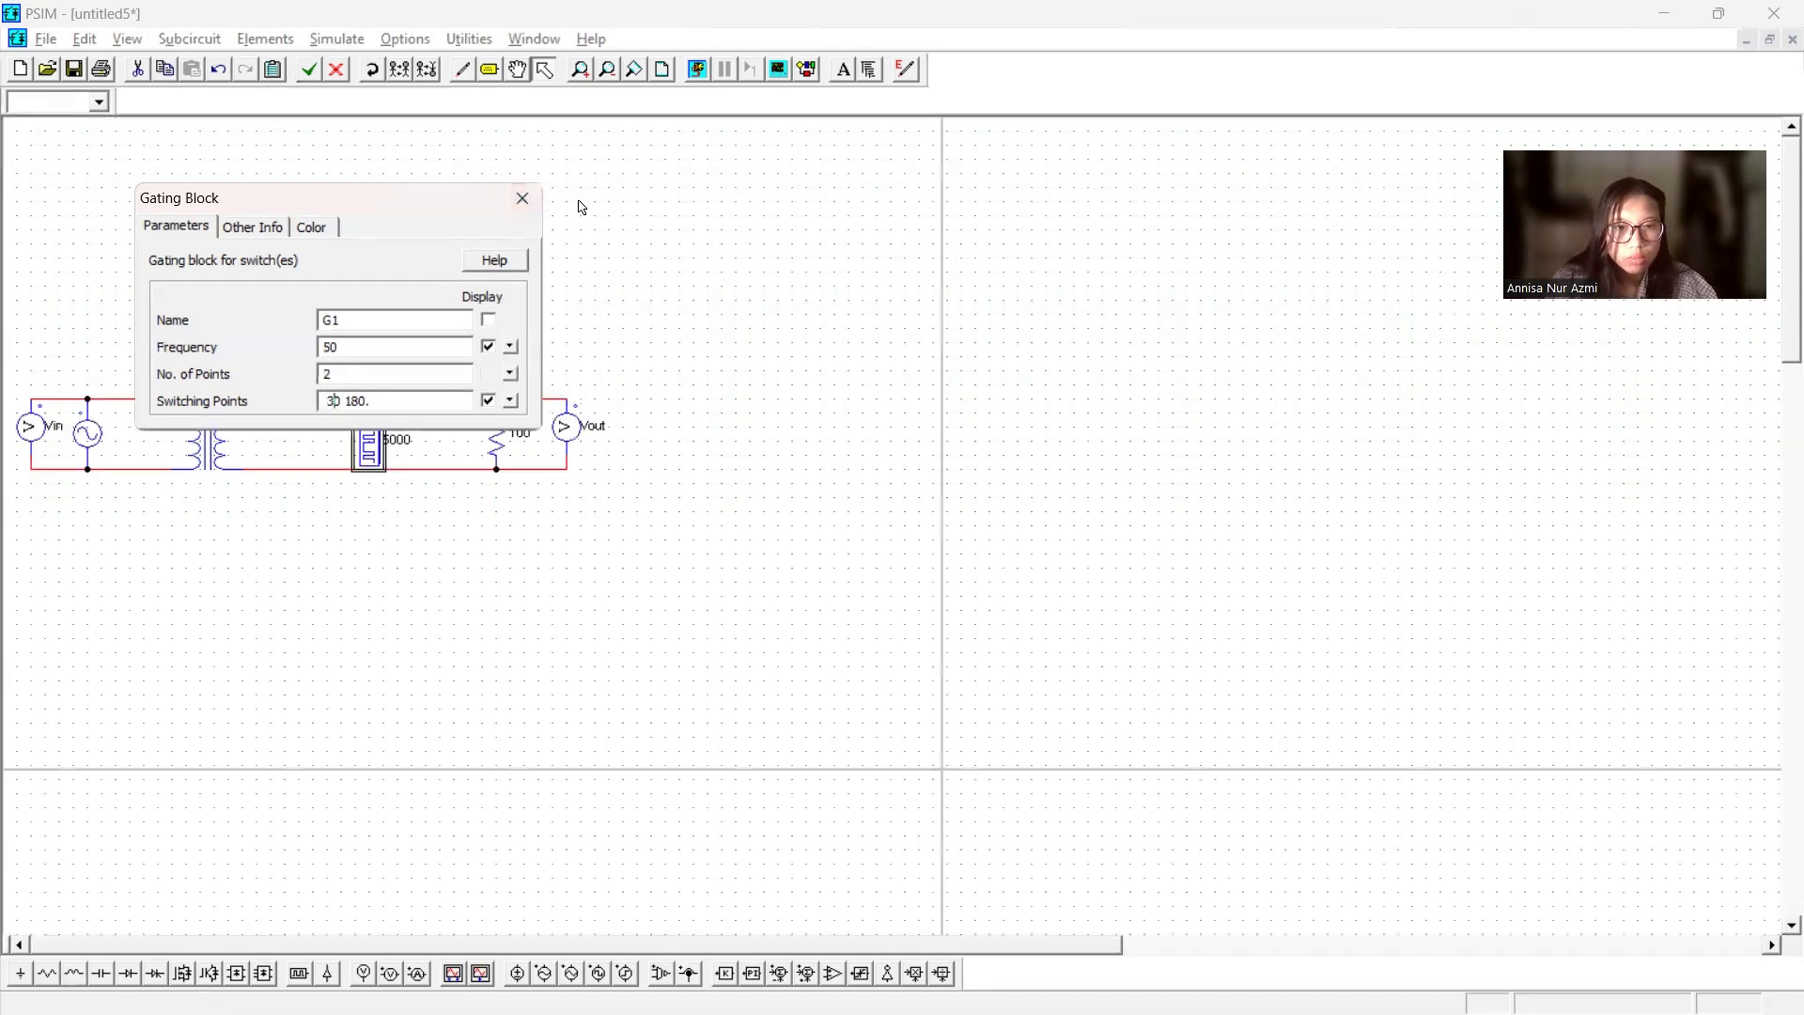
pyautogui.click(523, 197)
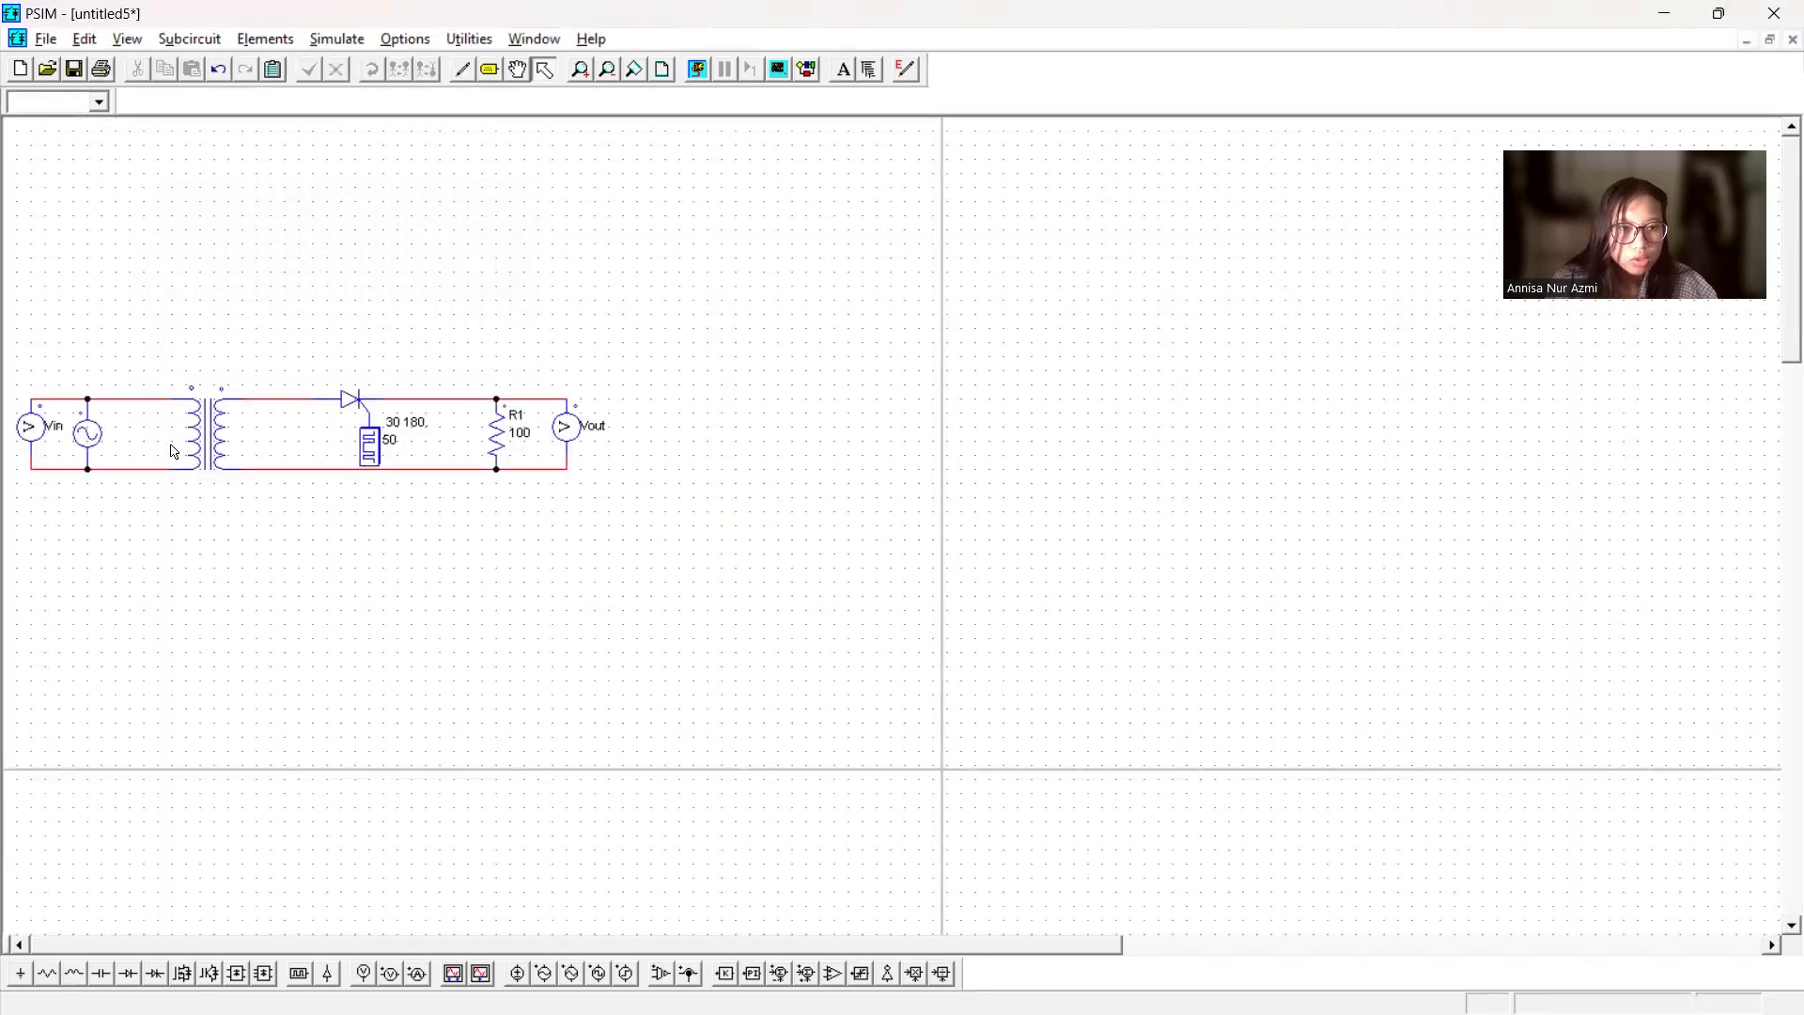
# - Check the sinusoidal voltage source's peak amplitude and frequency settings
pyautogui.doubleClick(82, 437)
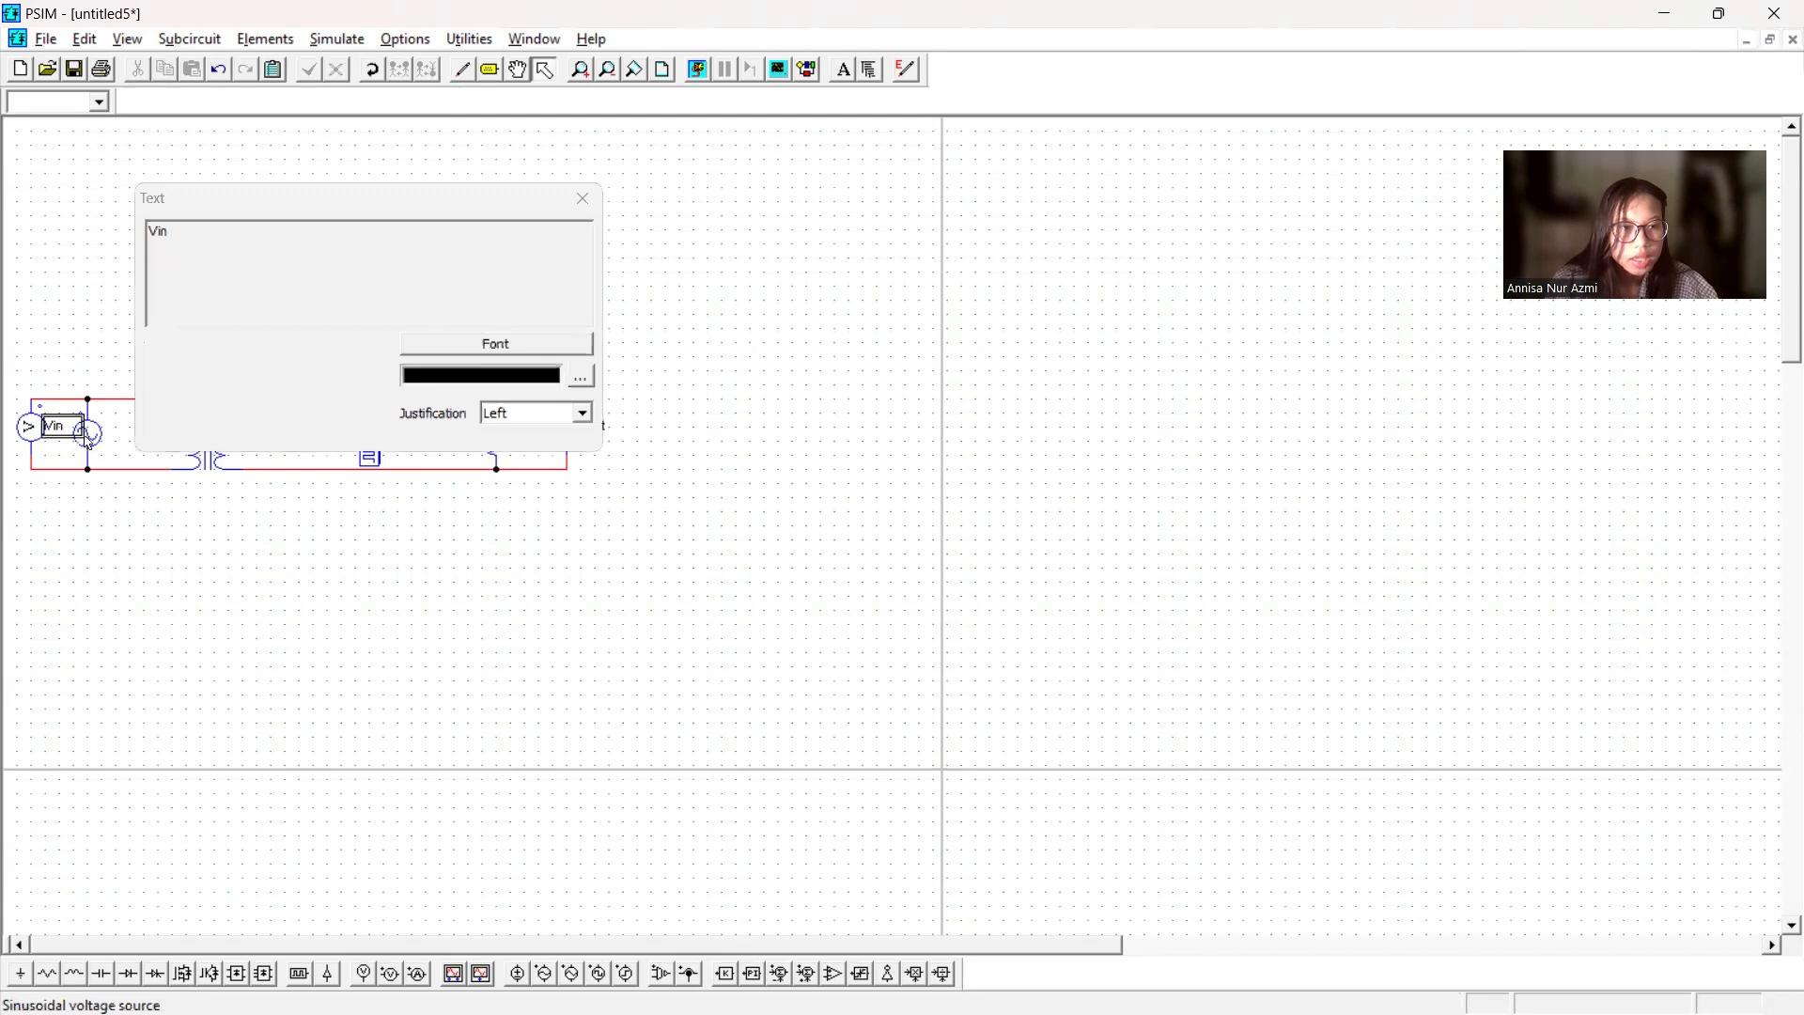
pyautogui.doubleClick(89, 436)
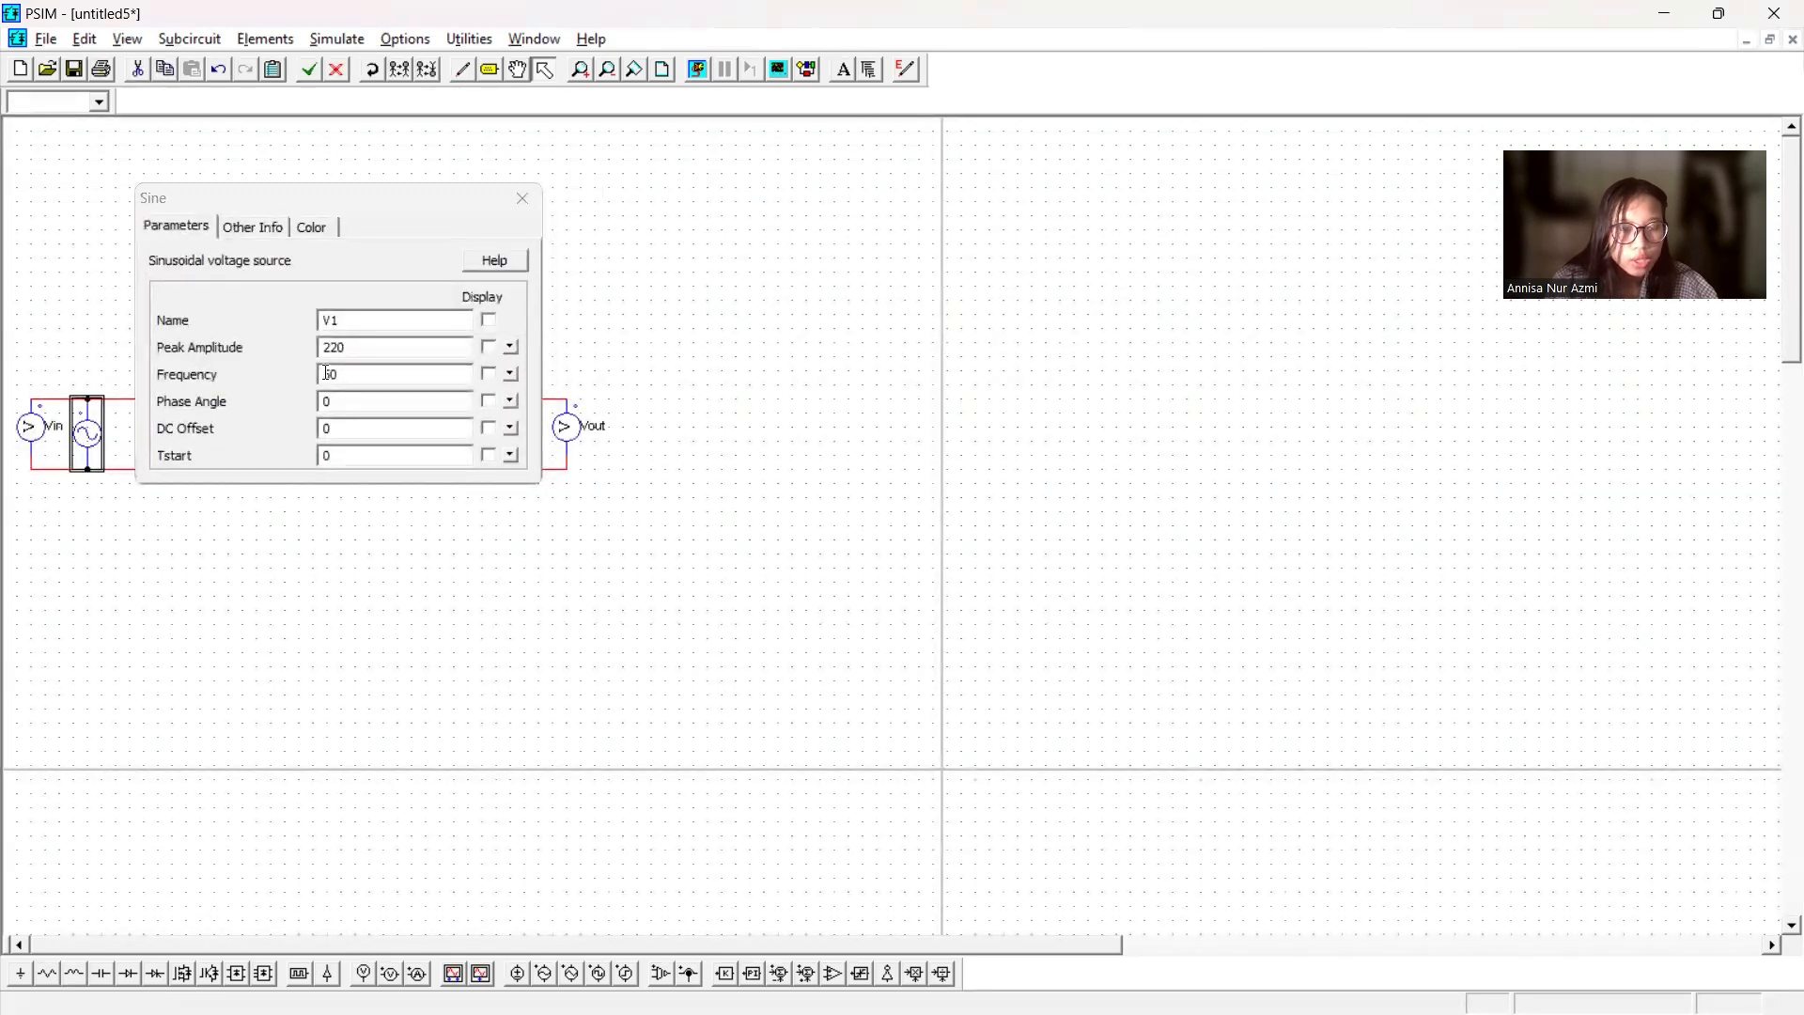
pyautogui.click(522, 198)
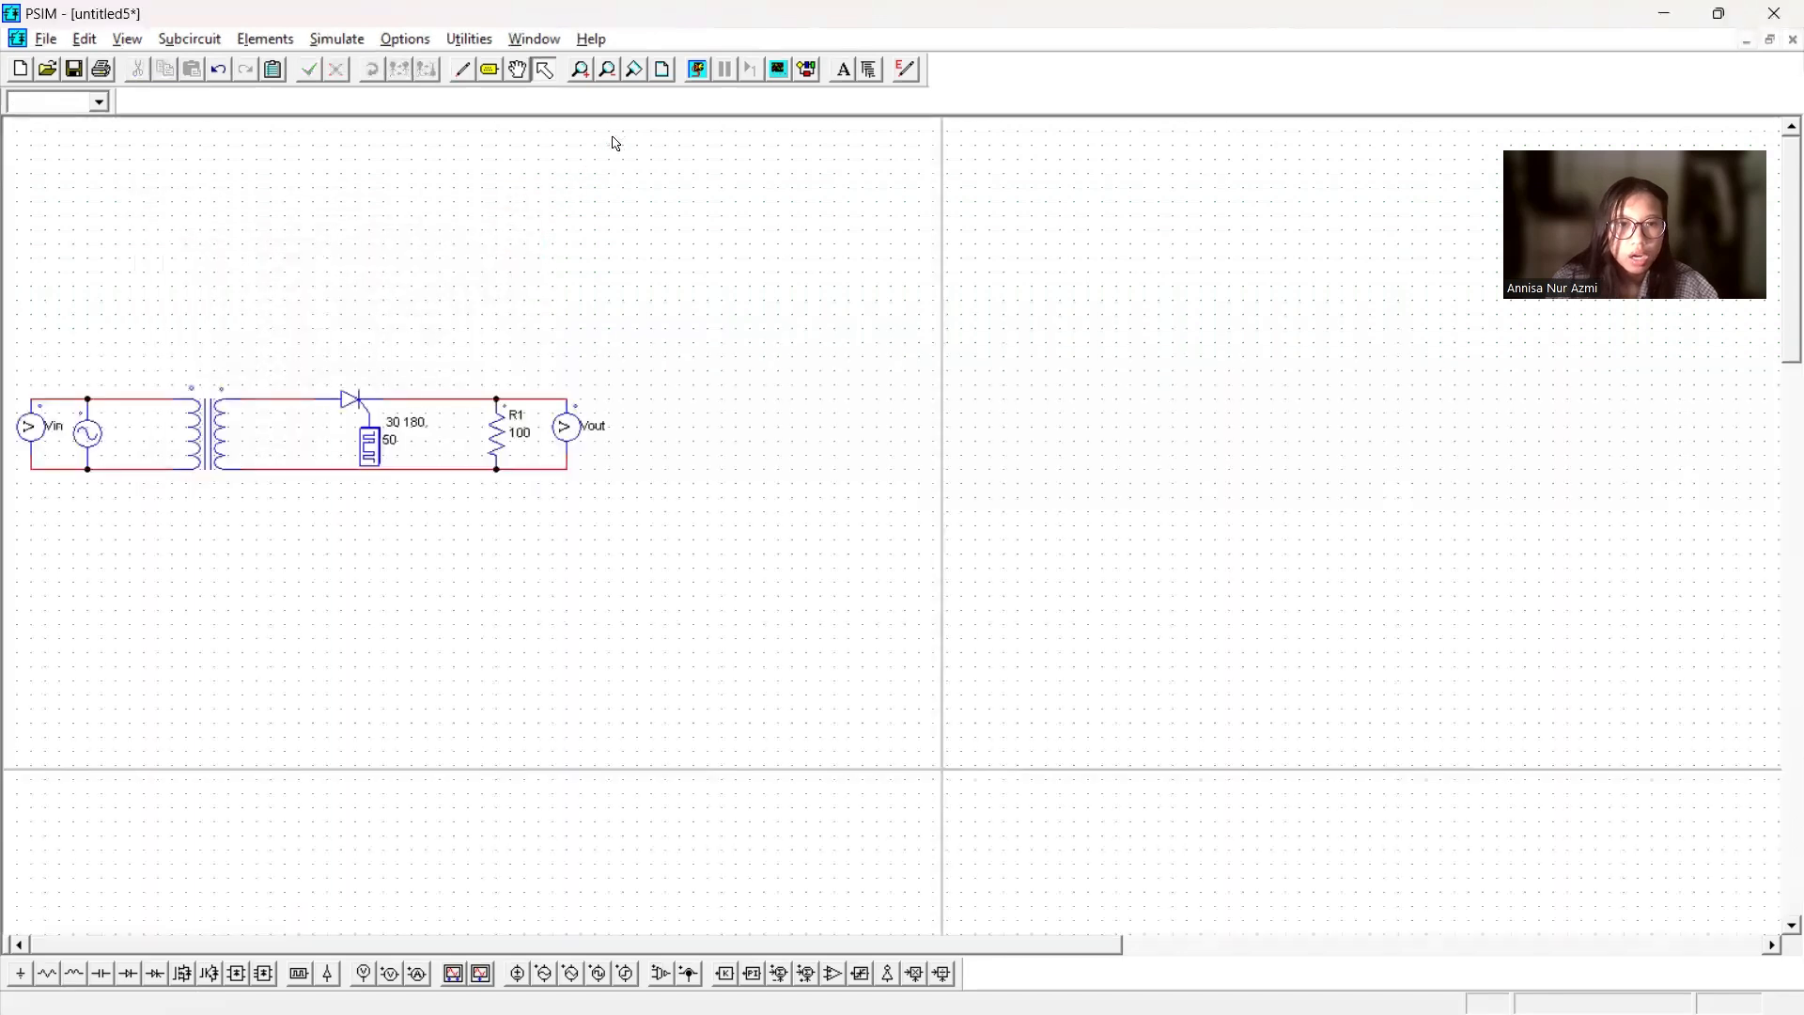
# - Place a Simulation Control element above the source and set its total time to 0.06
pyautogui.click(347, 40)
pyautogui.click(380, 66)
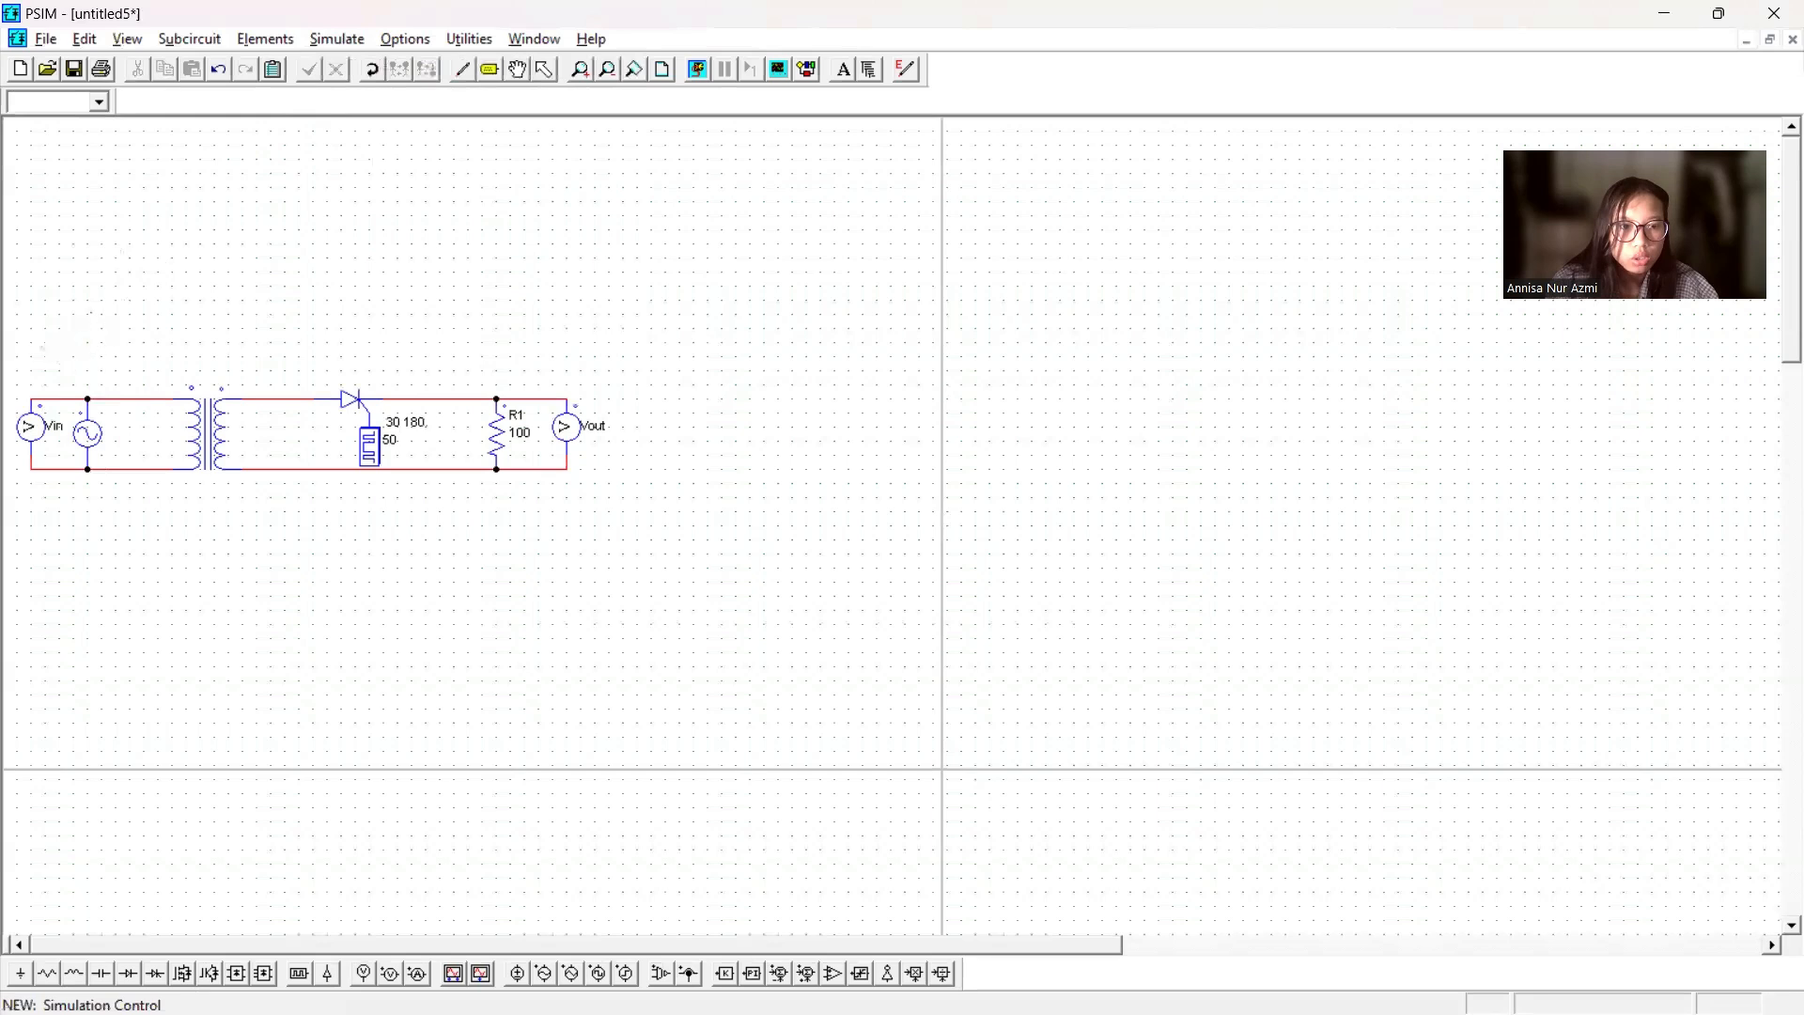
pyautogui.click(68, 336)
pyautogui.click(323, 337)
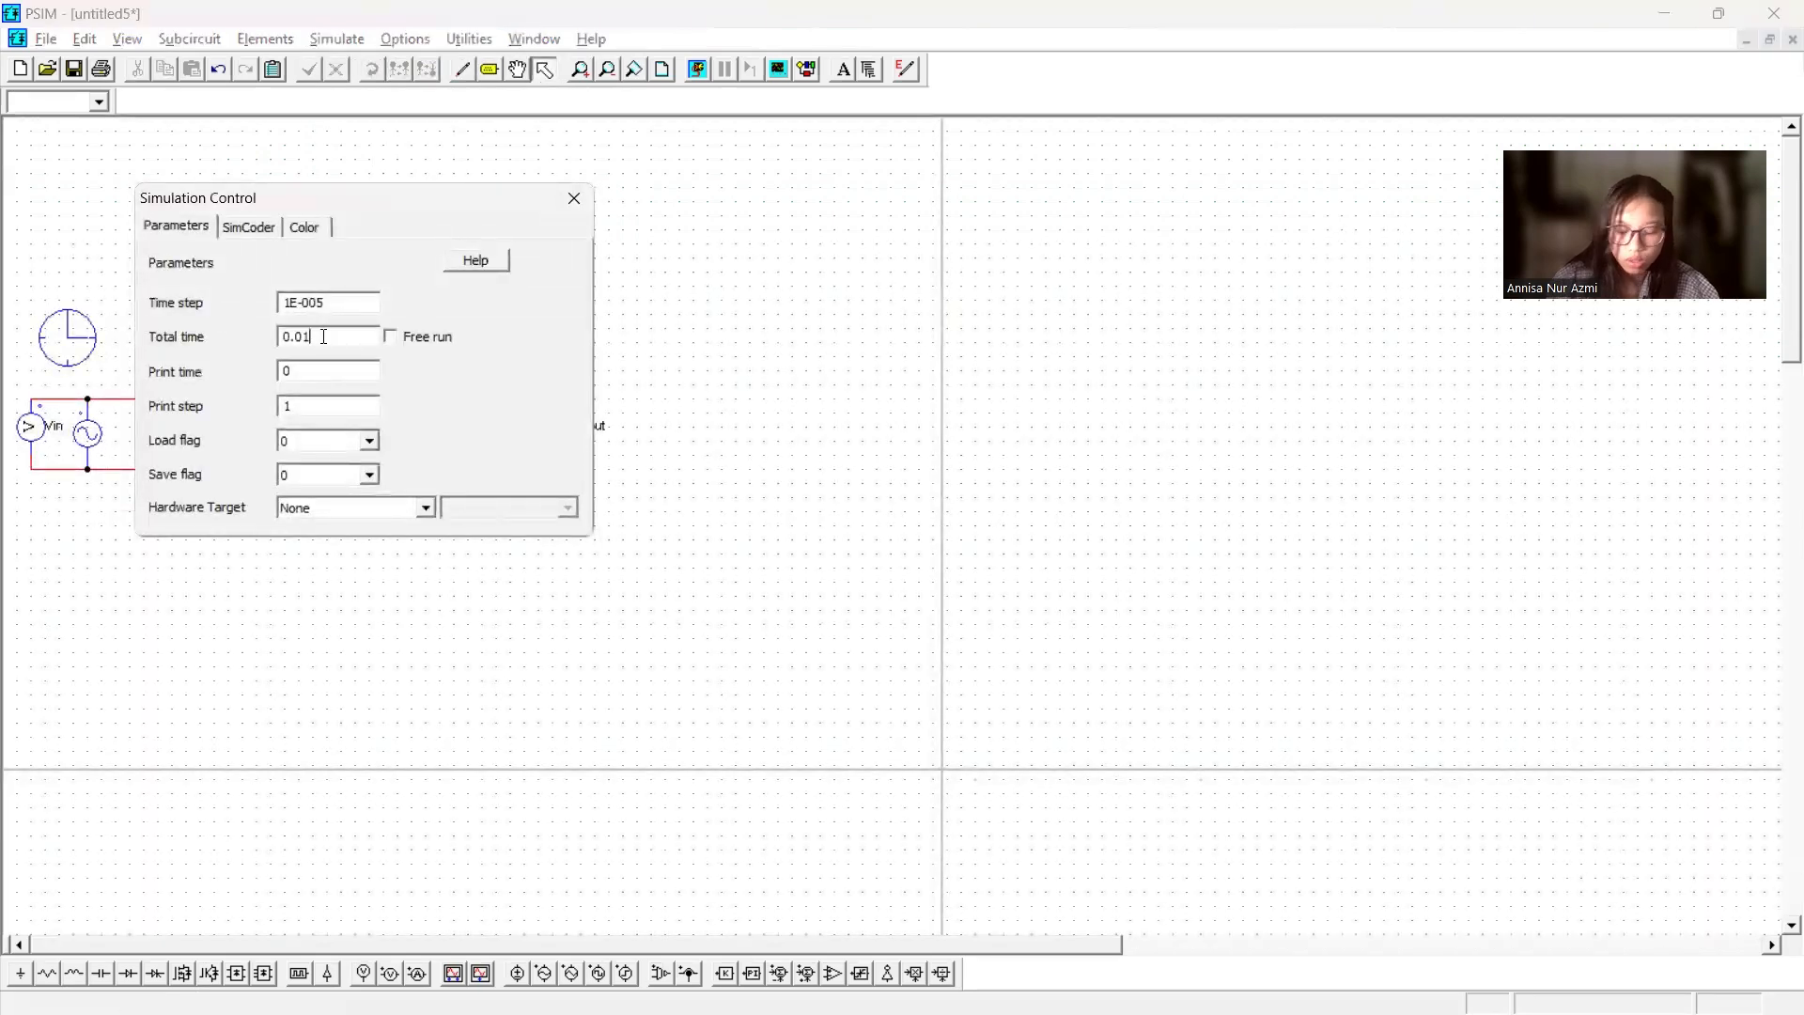
pyautogui.press('BackSpace')
pyautogui.write('6')
pyautogui.click(575, 197)
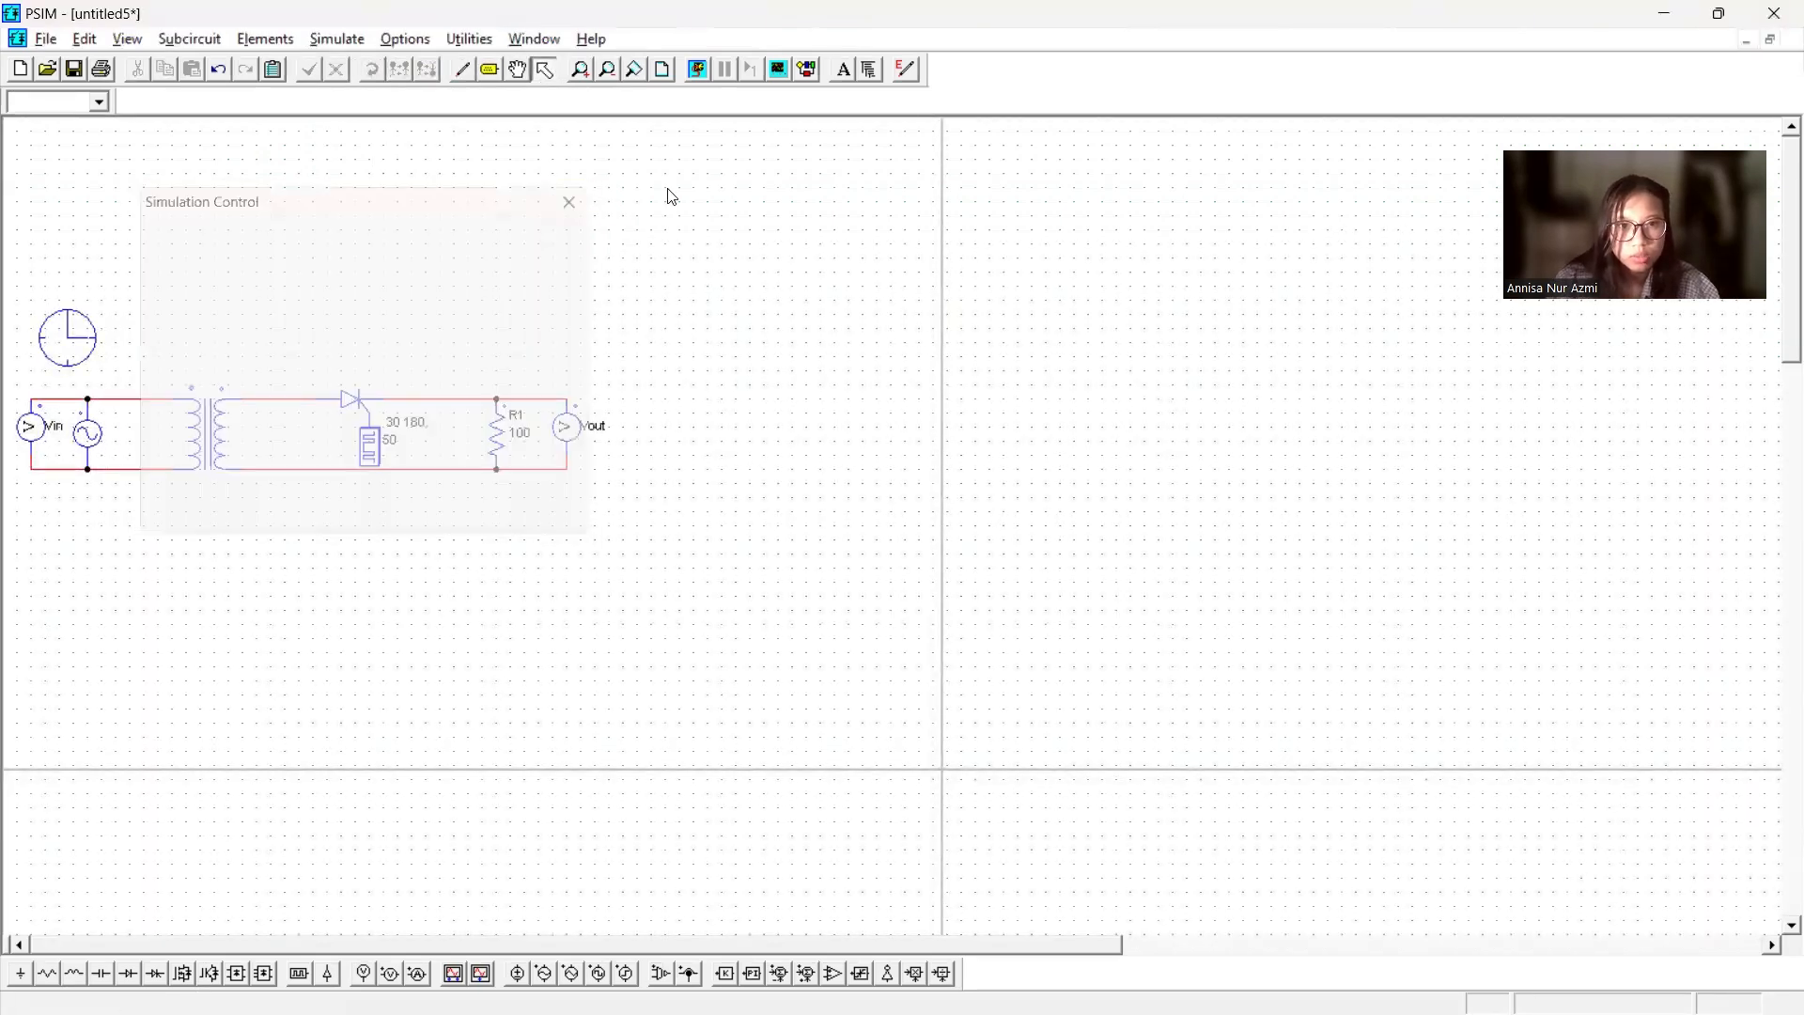
# - Run the simulation and plot Vin on its own screen below Vout, with the graph maximized inside Simview
pyautogui.click(697, 69)
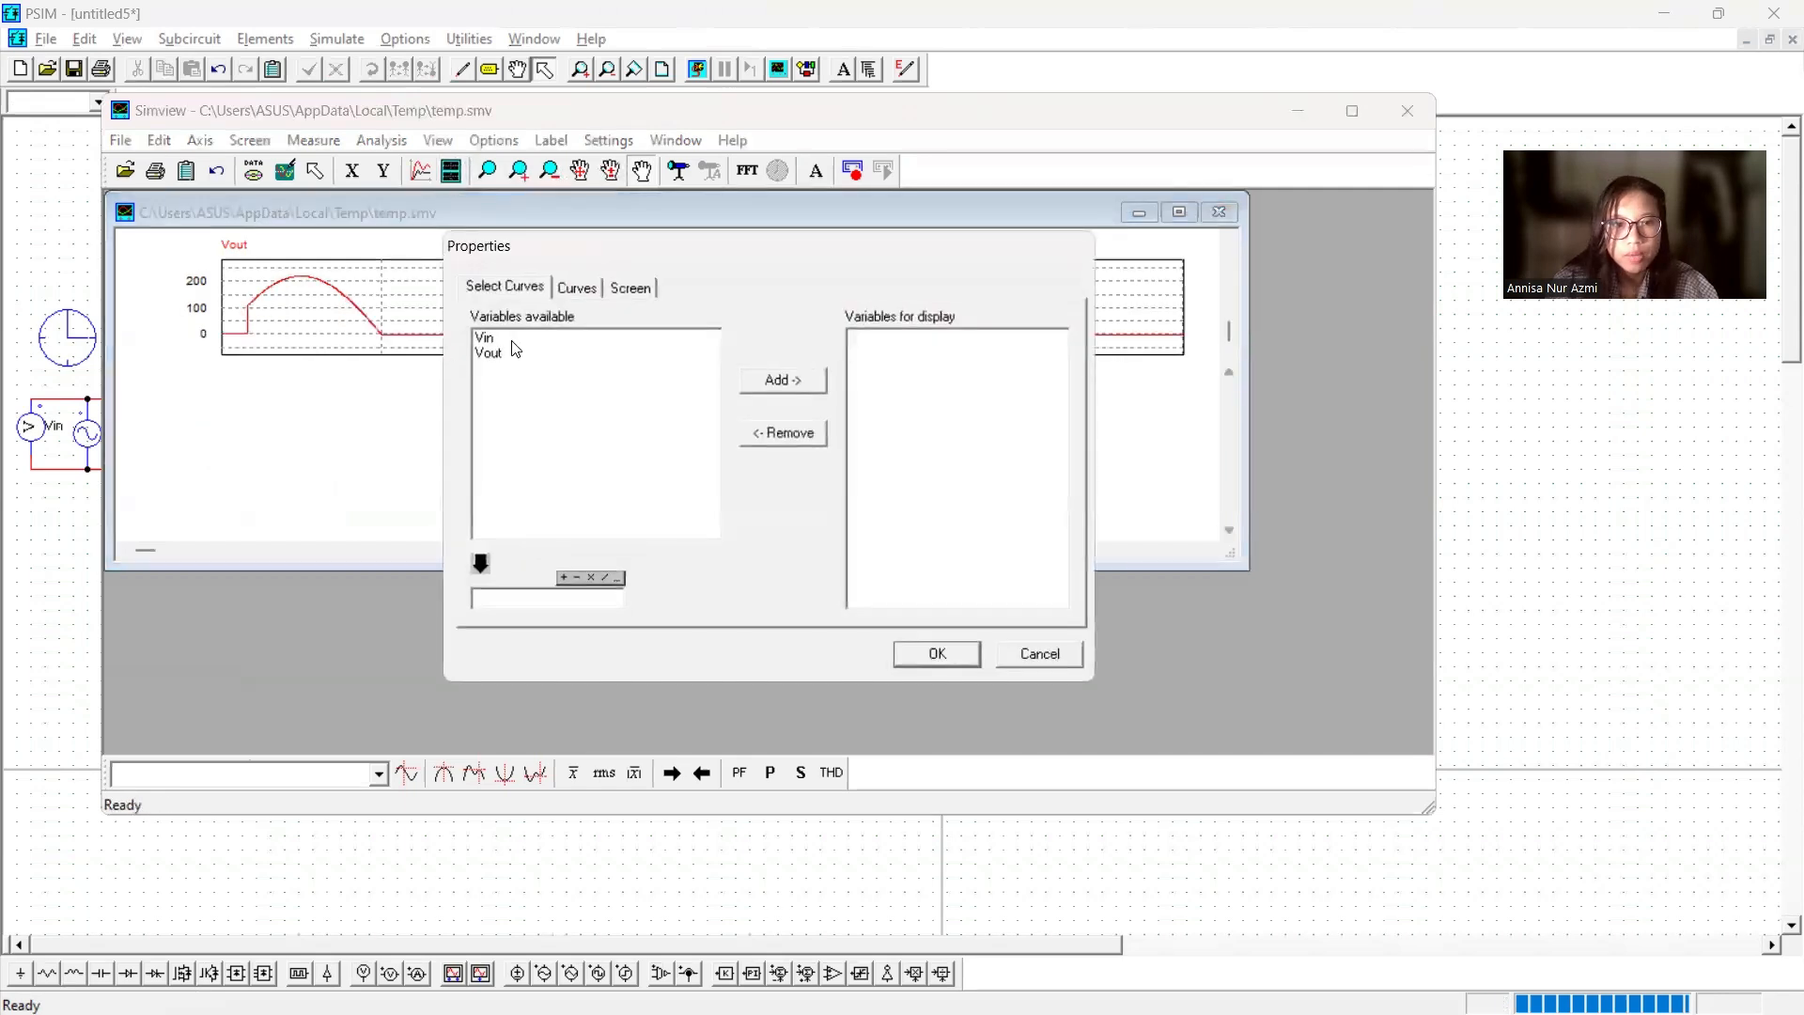
pyautogui.click(515, 338)
pyautogui.click(780, 380)
pyautogui.click(930, 651)
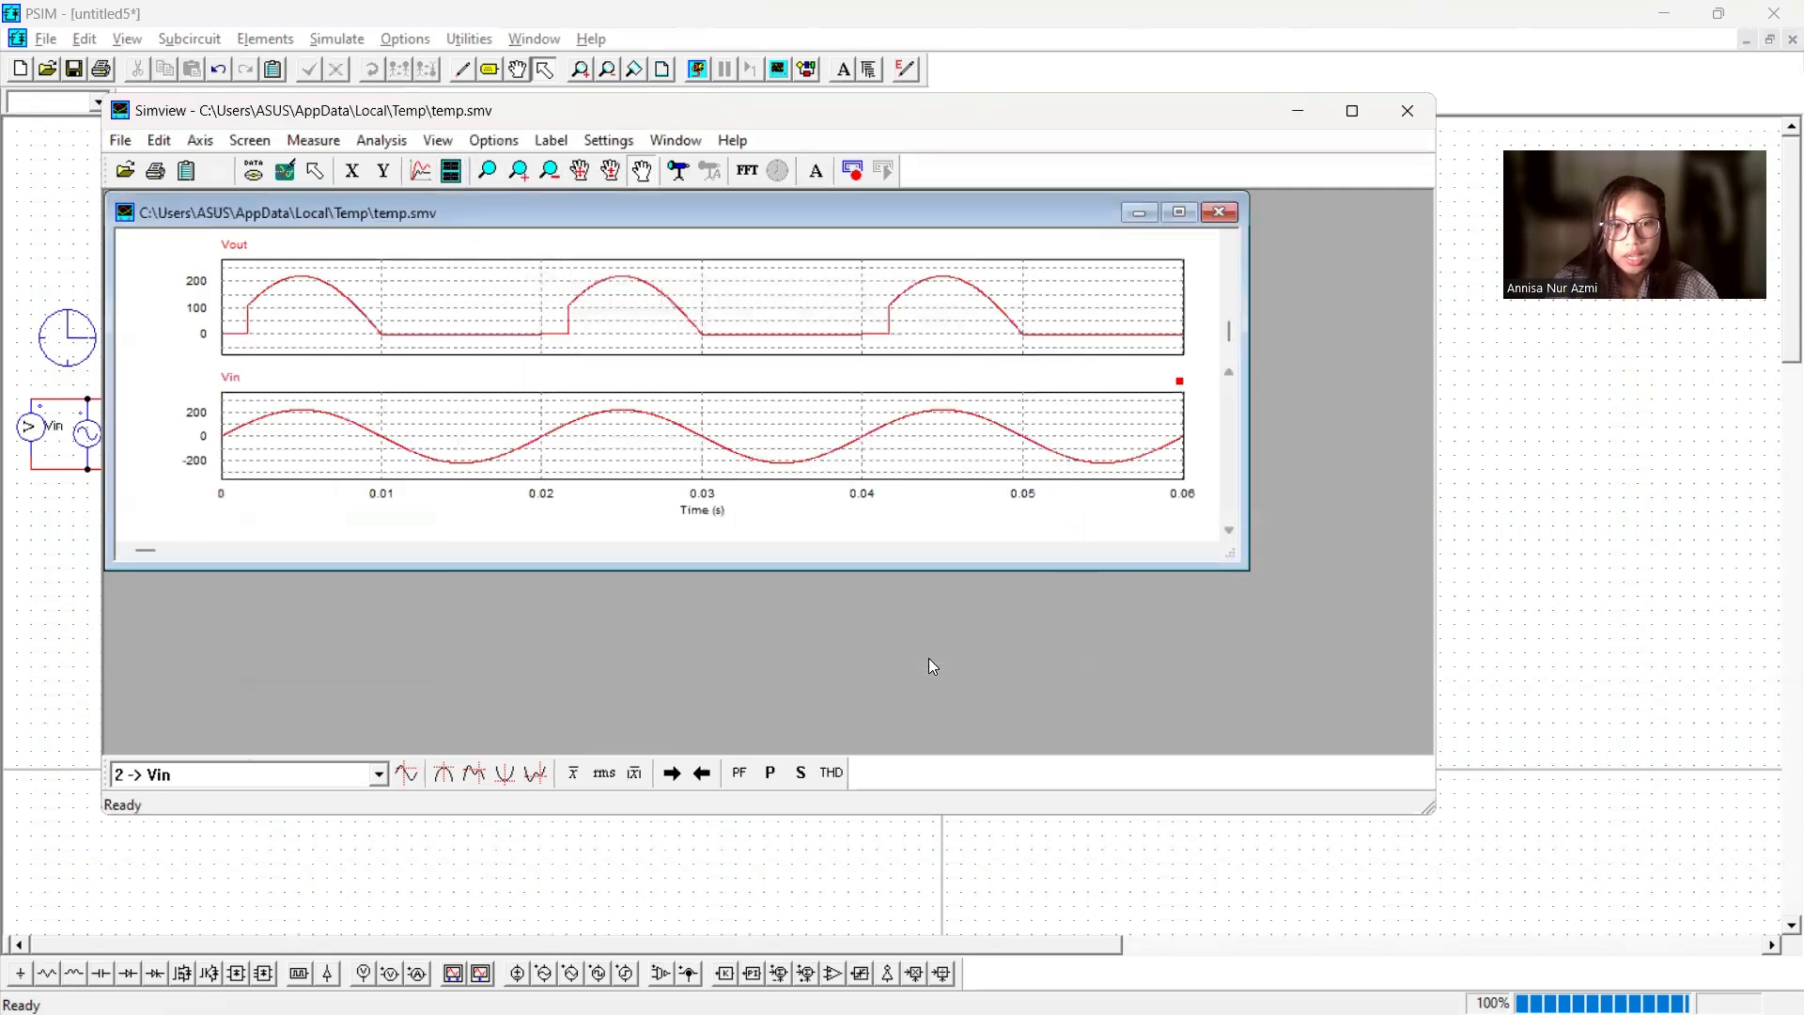
pyautogui.click(1178, 212)
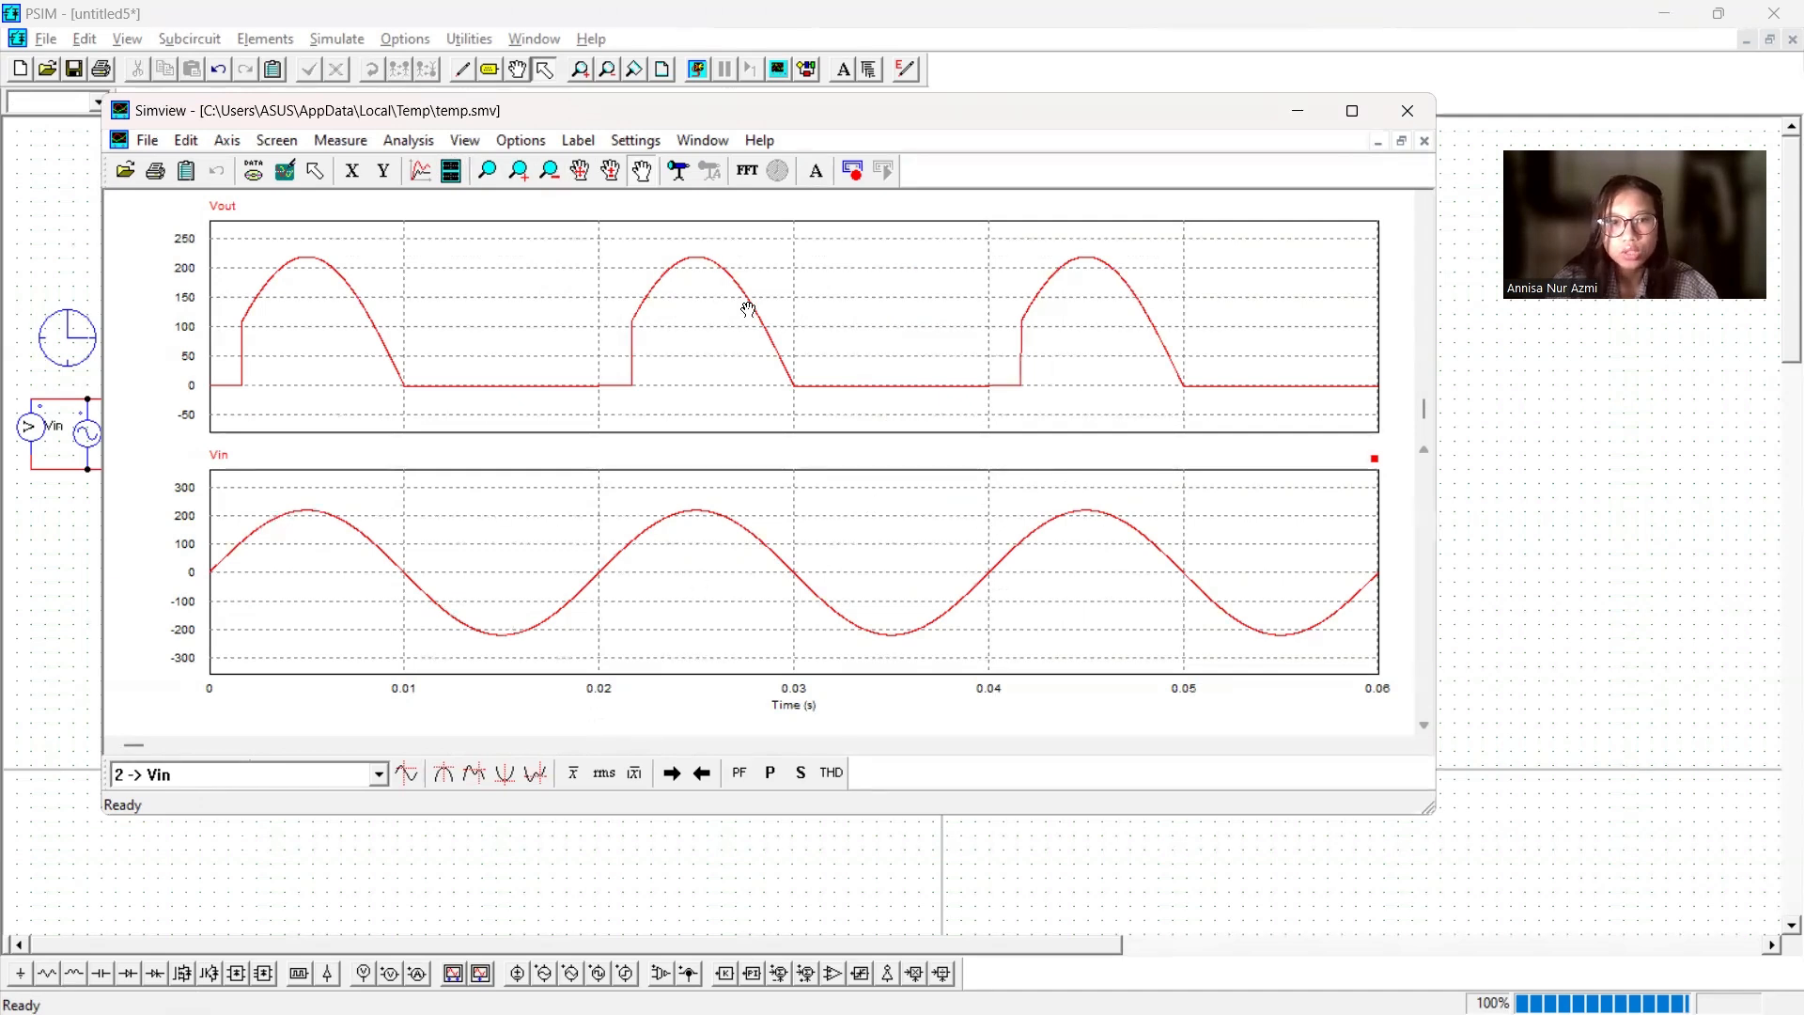
# - Add a third screen overlaying the Vin and Vout curves and enlarge Simview to full screen
pyautogui.click(451, 170)
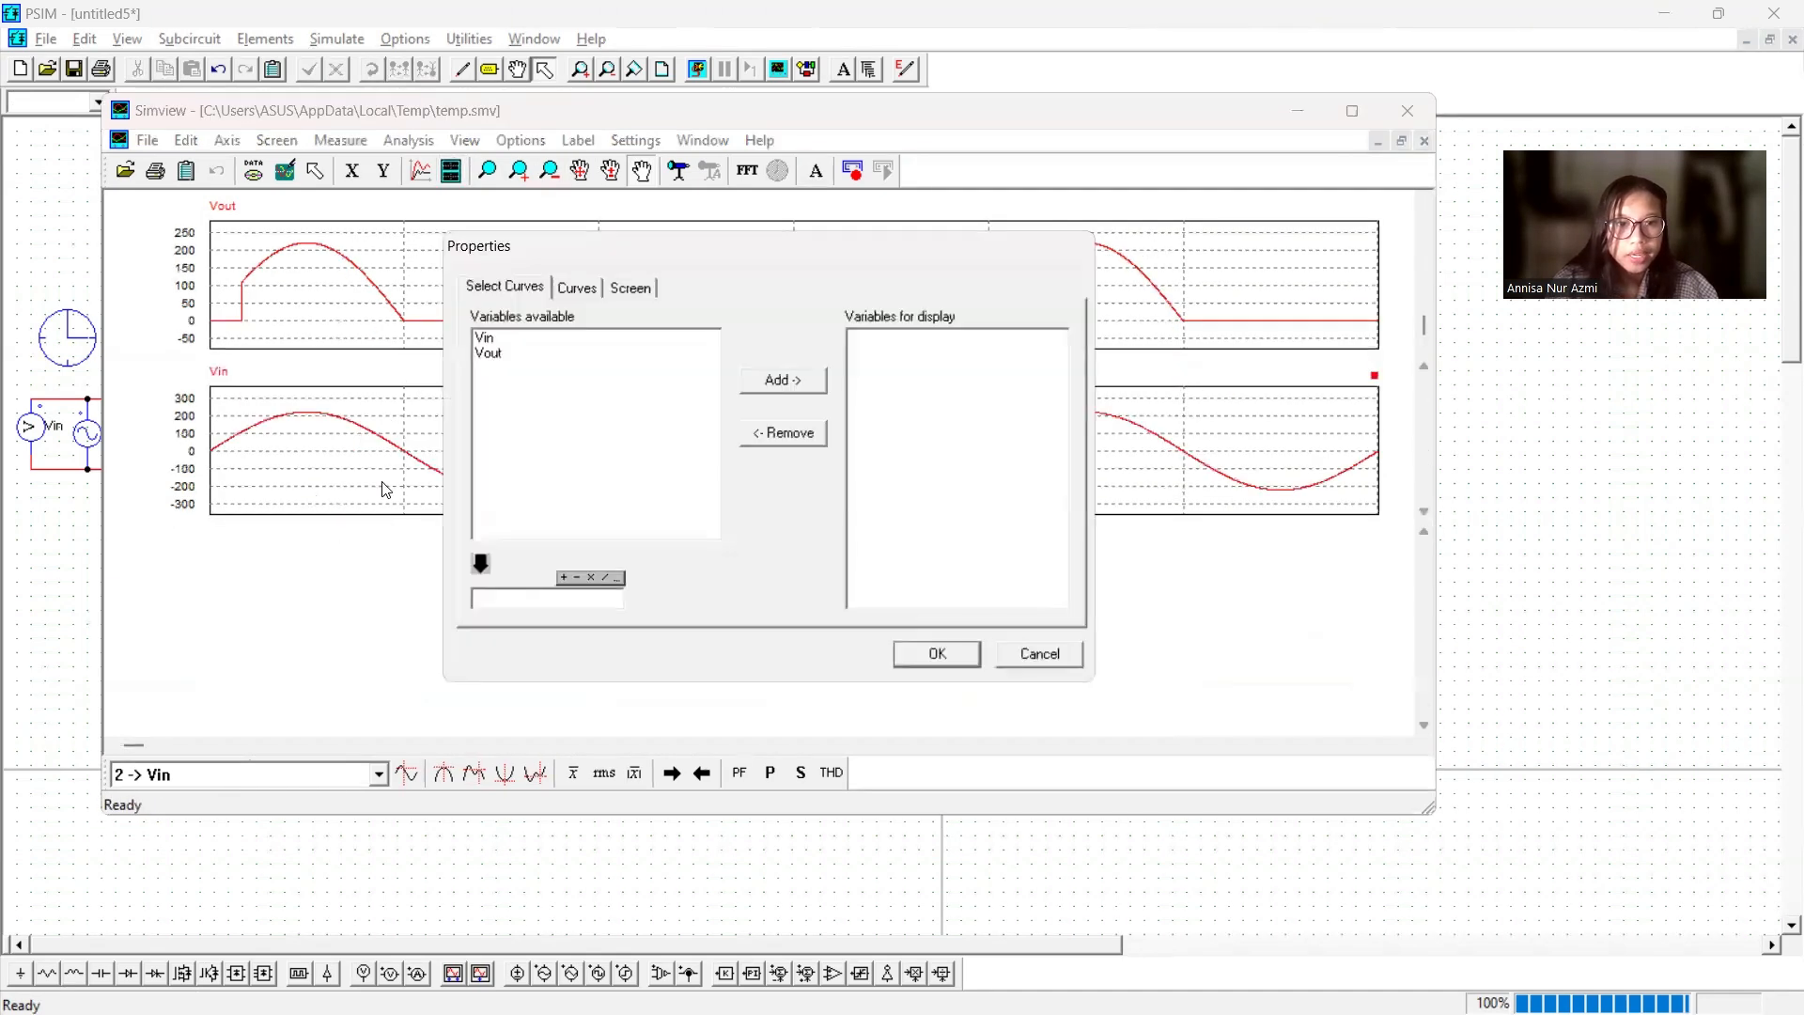
pyautogui.click(505, 338)
pyautogui.keyDown('shift'); pyautogui.click(500, 354); pyautogui.keyUp('shift')
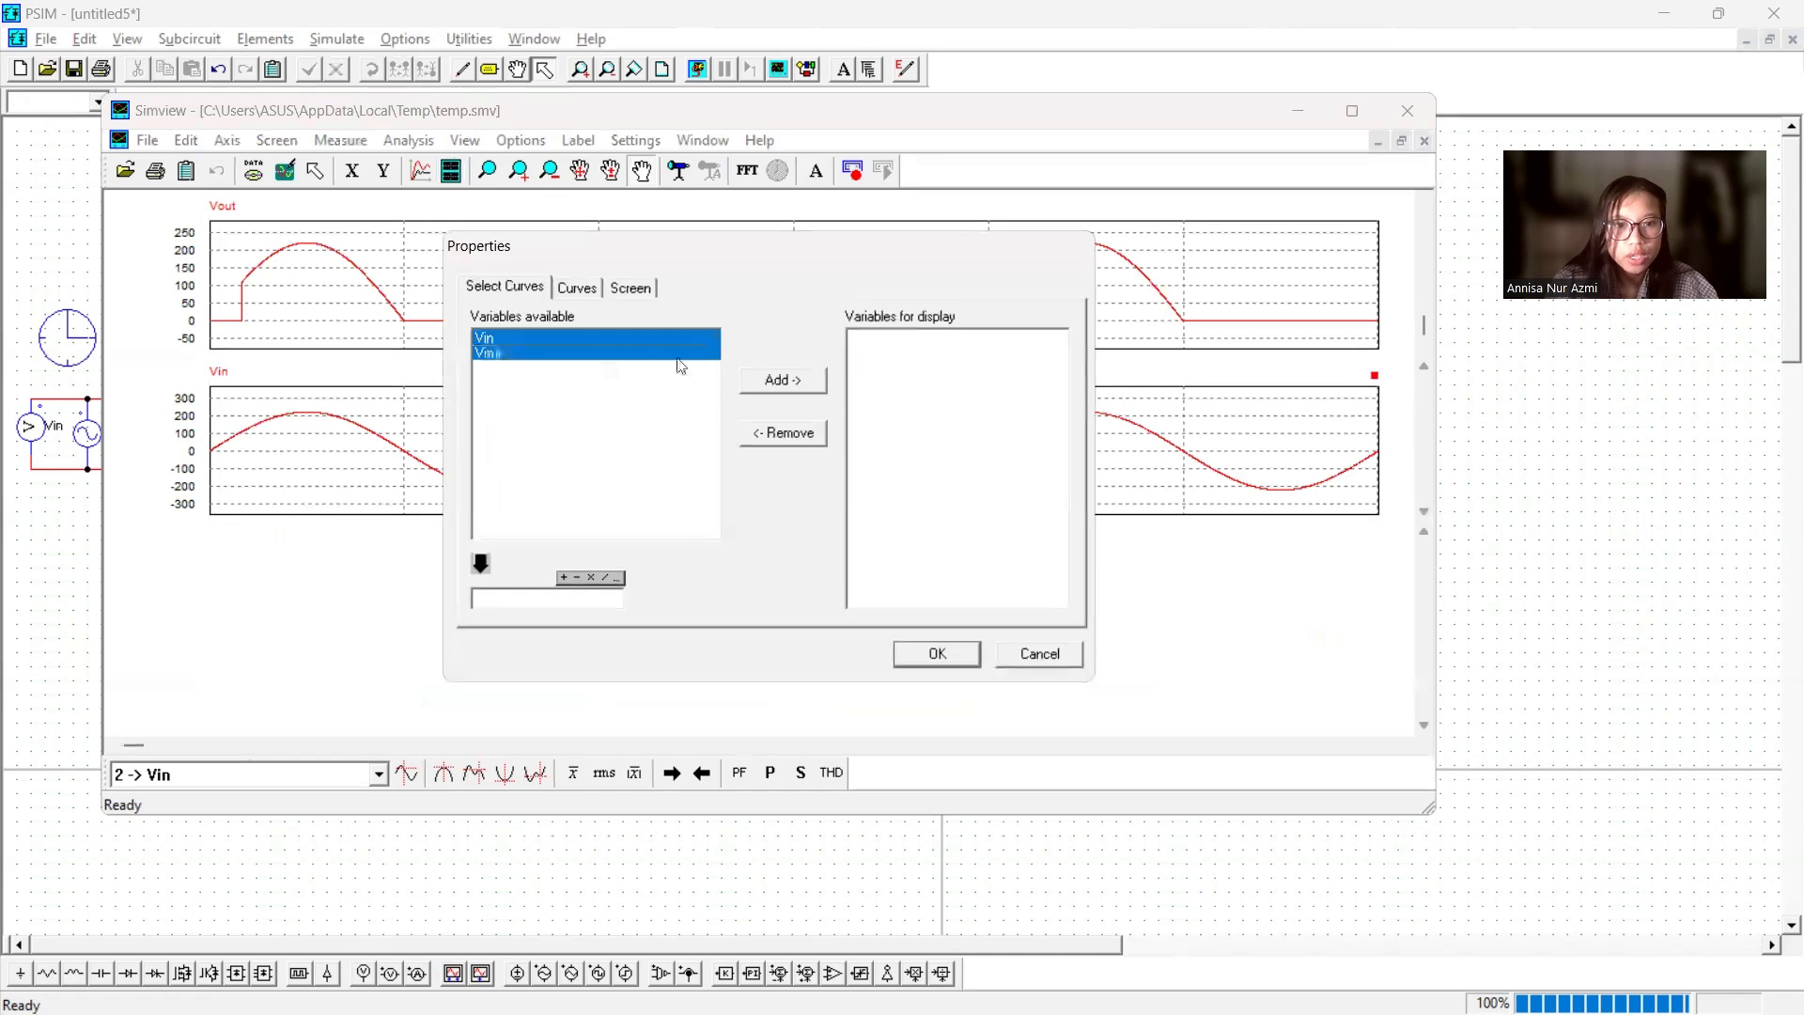
pyautogui.click(777, 380)
pyautogui.click(914, 655)
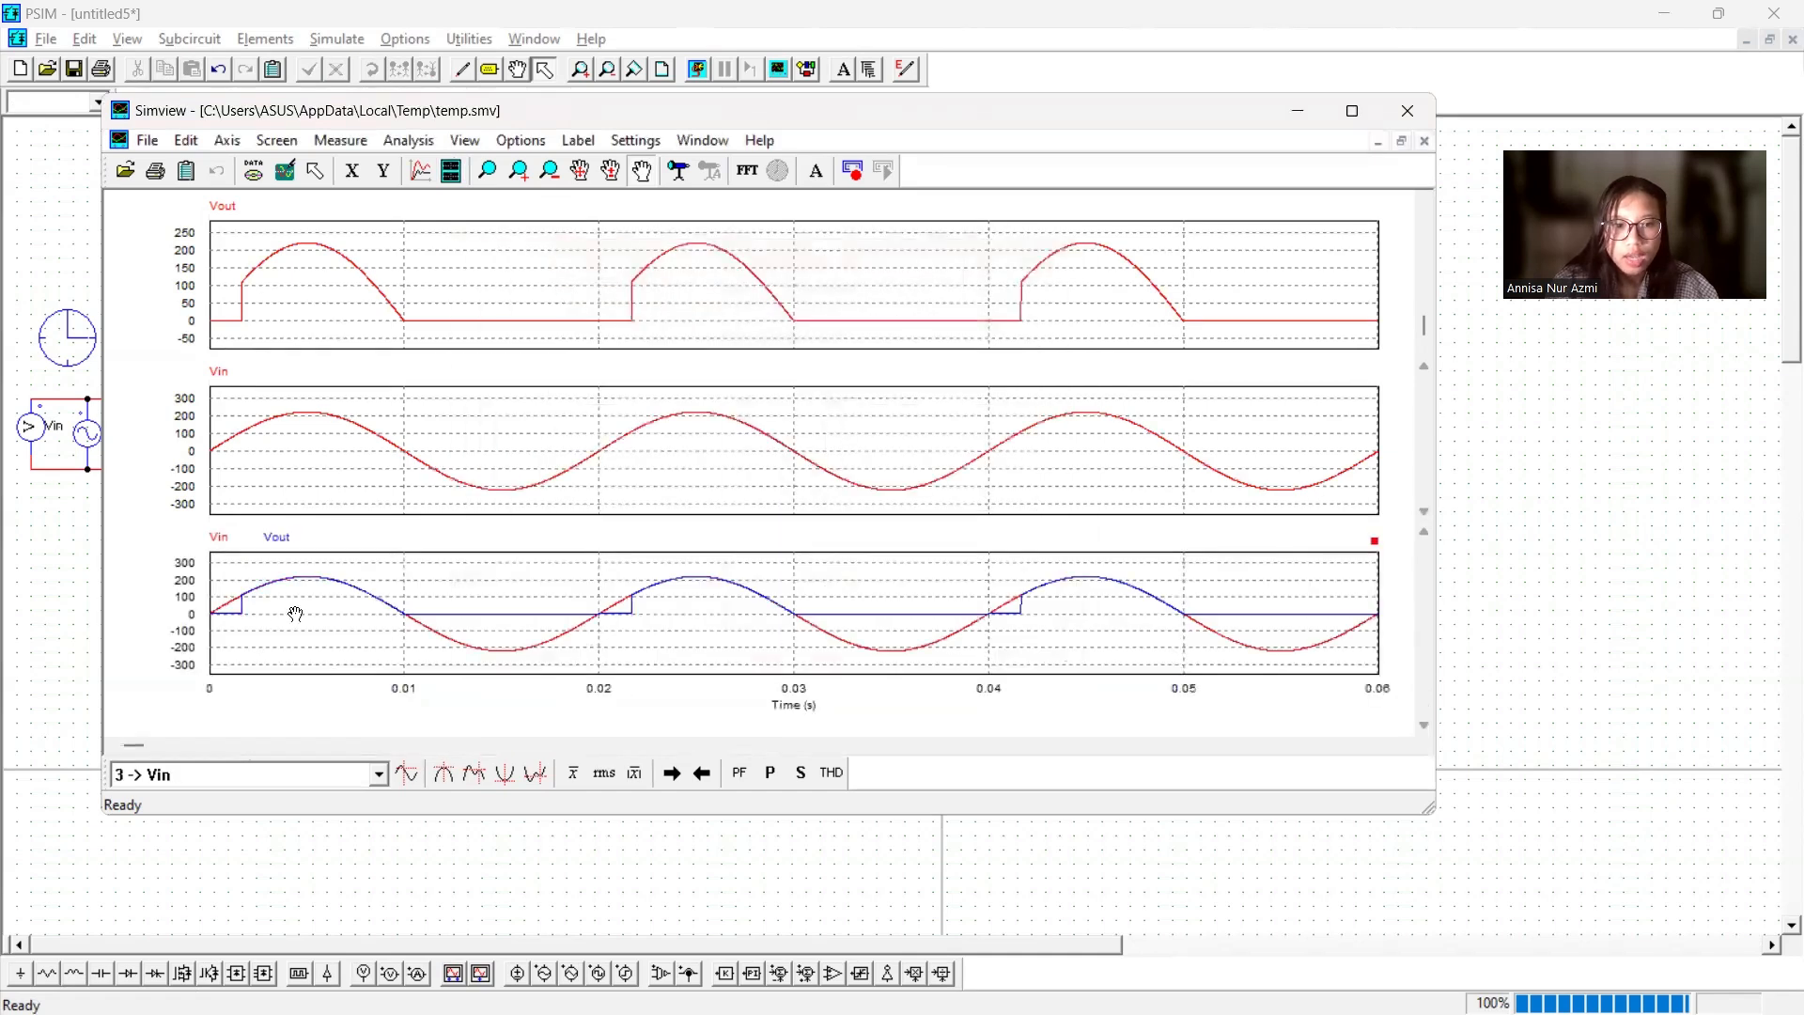
pyautogui.click(1352, 110)
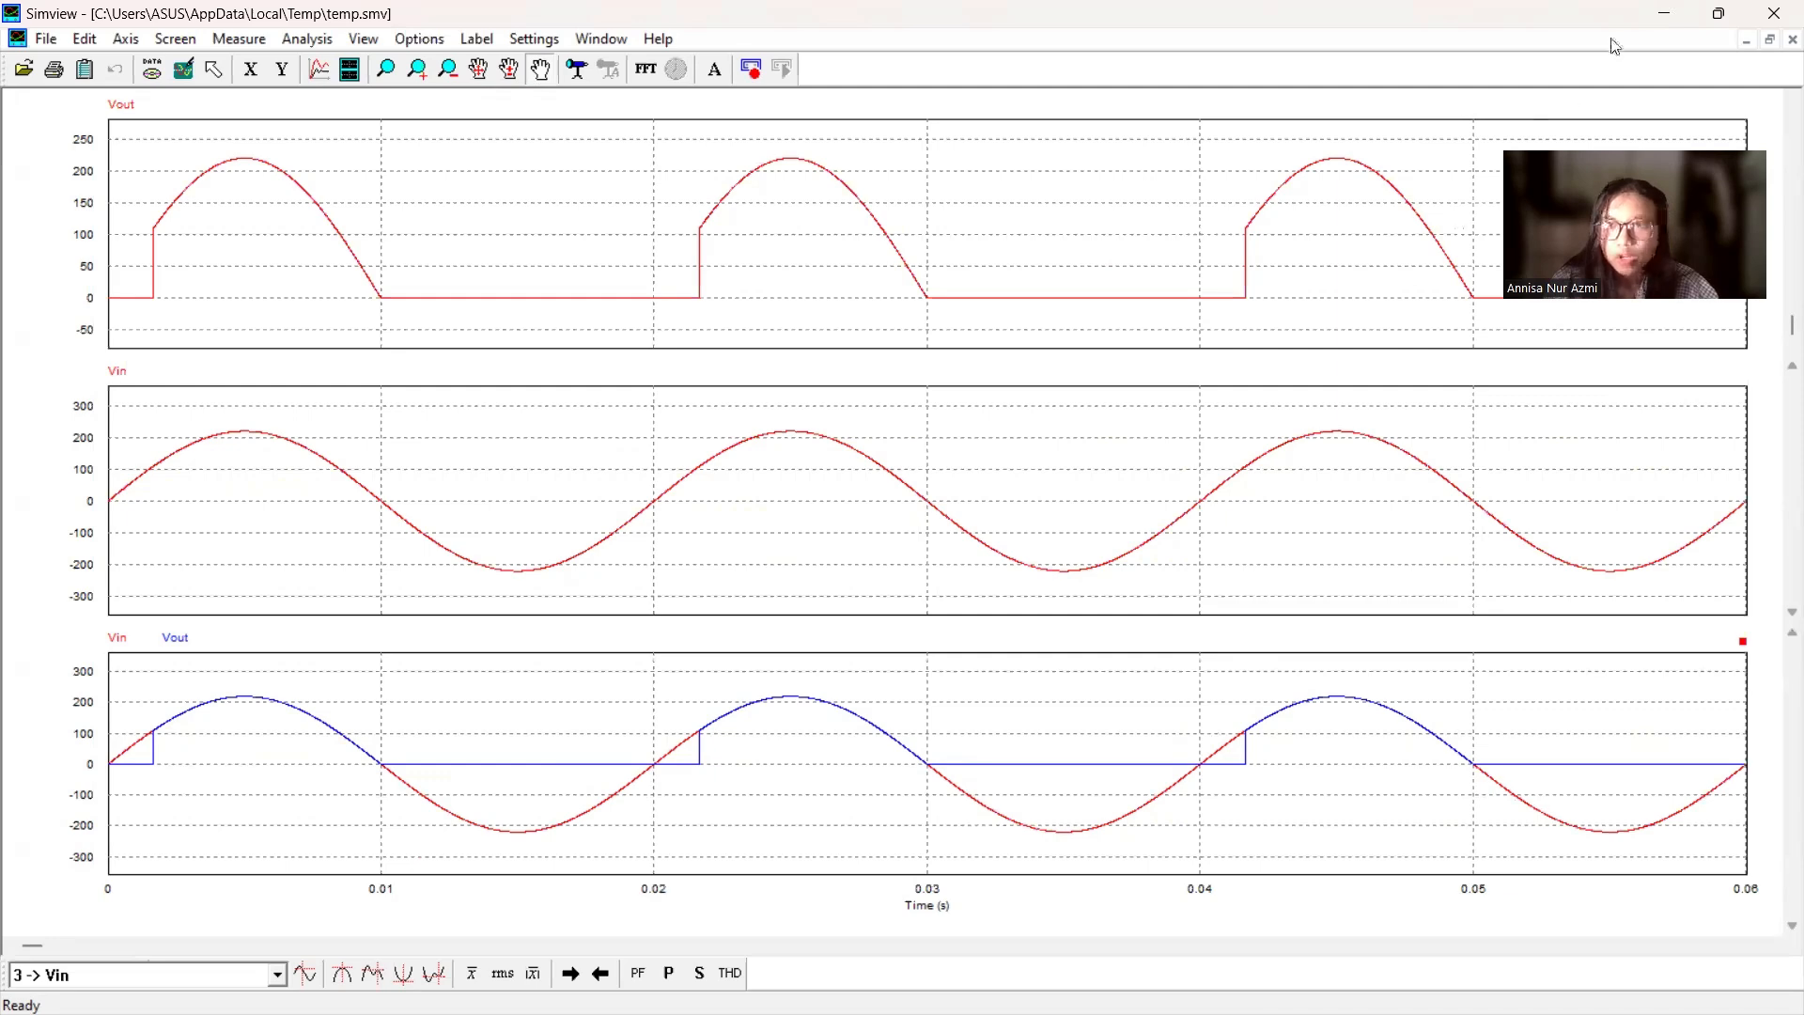
# - Return to the PSIM schematic, change the gating block's switching points to 50 180 and rerun the simulation
pyautogui.hotkey('alt', 'Tab')
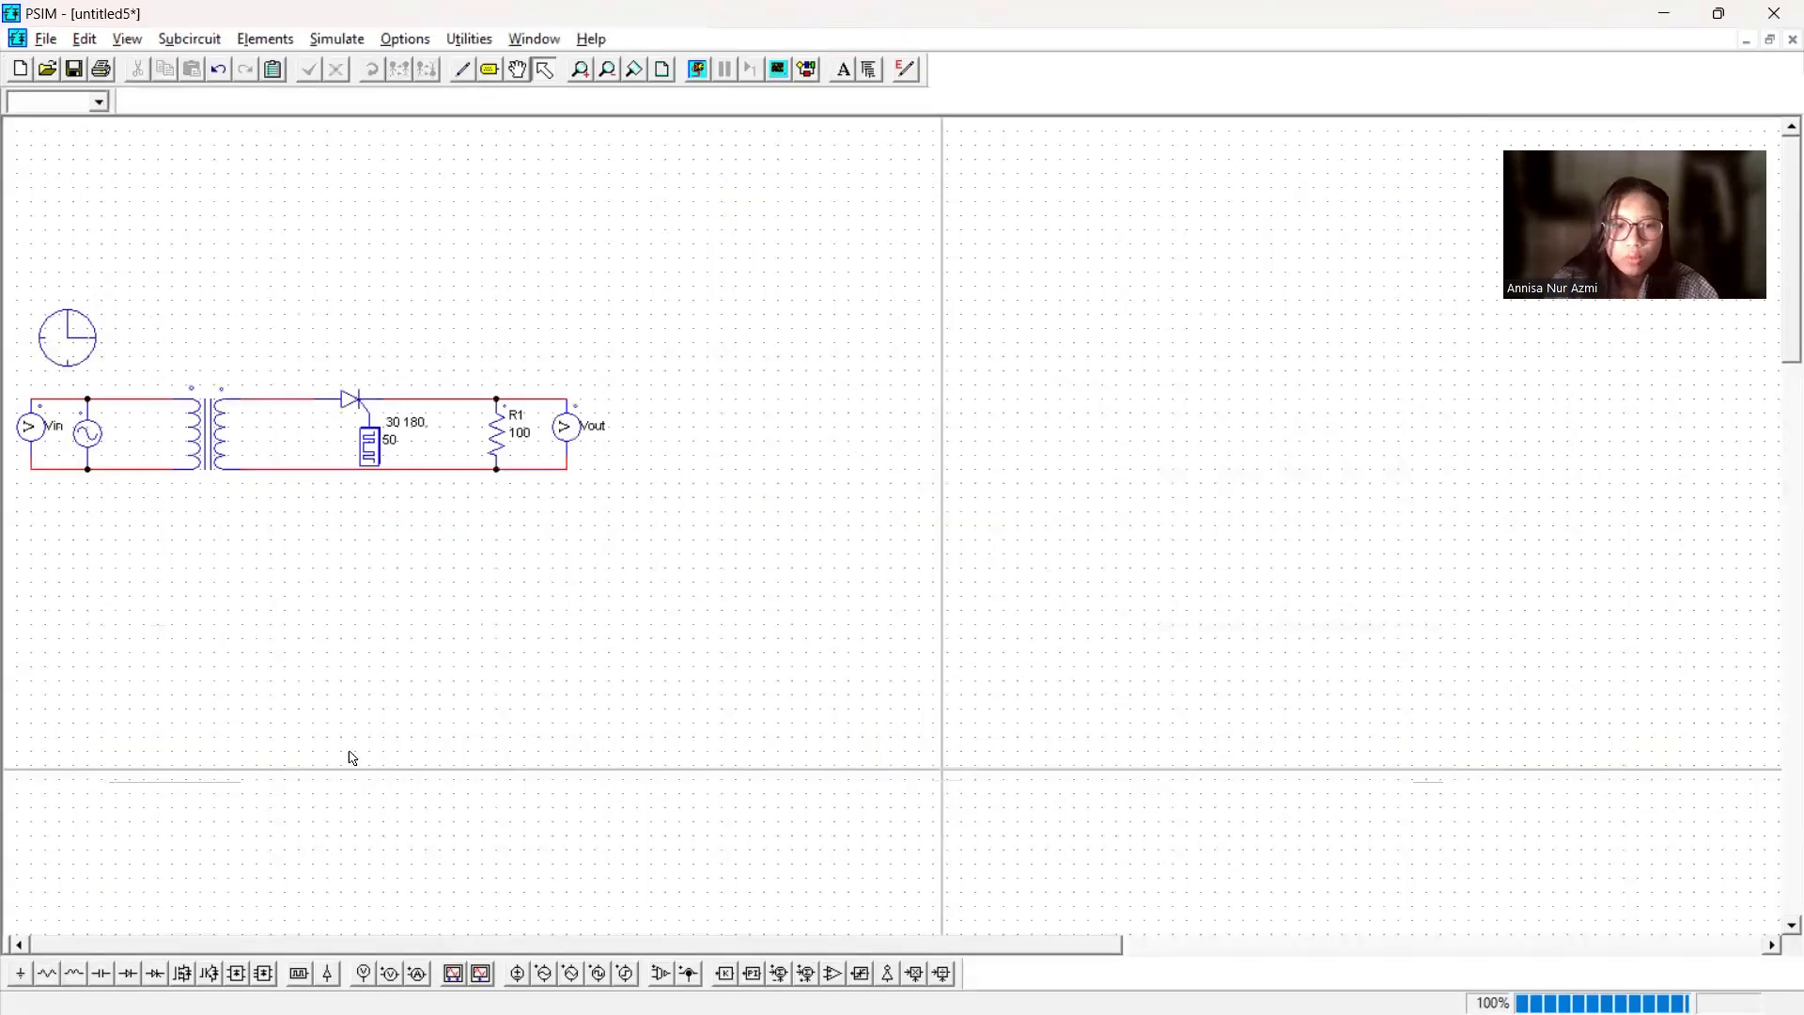
pyautogui.doubleClick(373, 454)
pyautogui.click(335, 402)
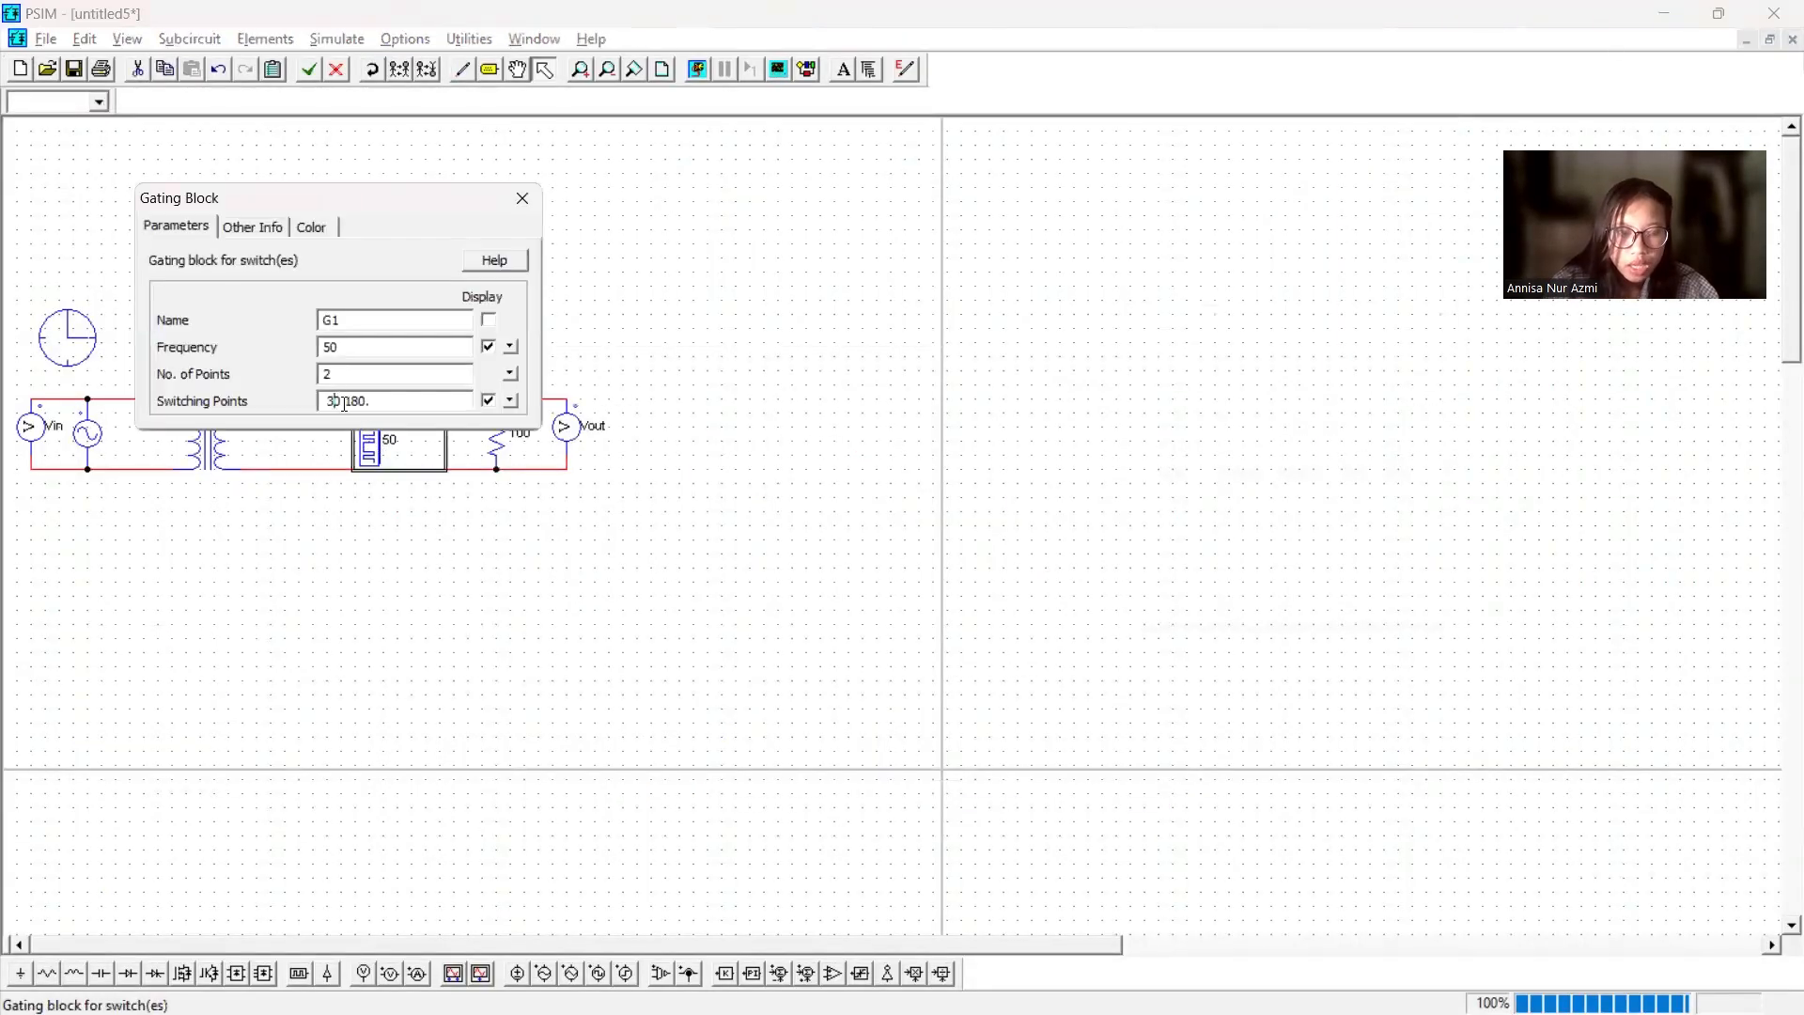
pyautogui.press('BackSpace')
pyautogui.write('5')
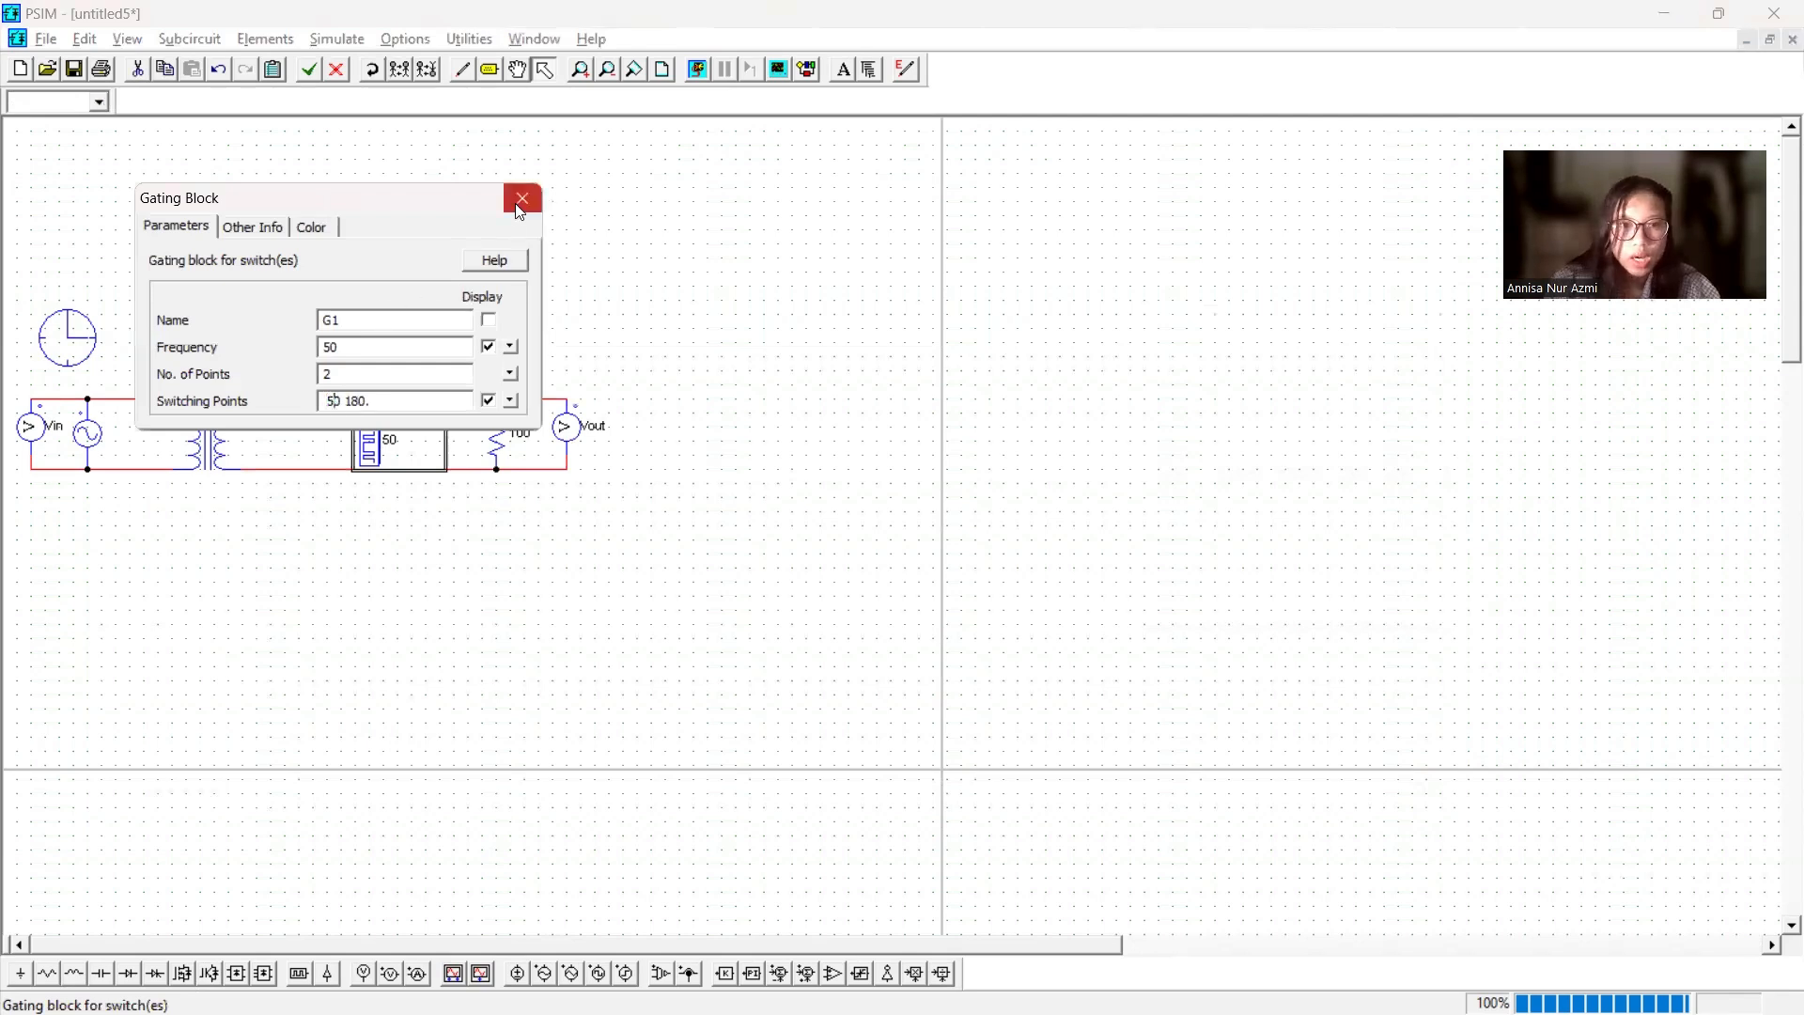
pyautogui.click(522, 198)
pyautogui.click(698, 68)
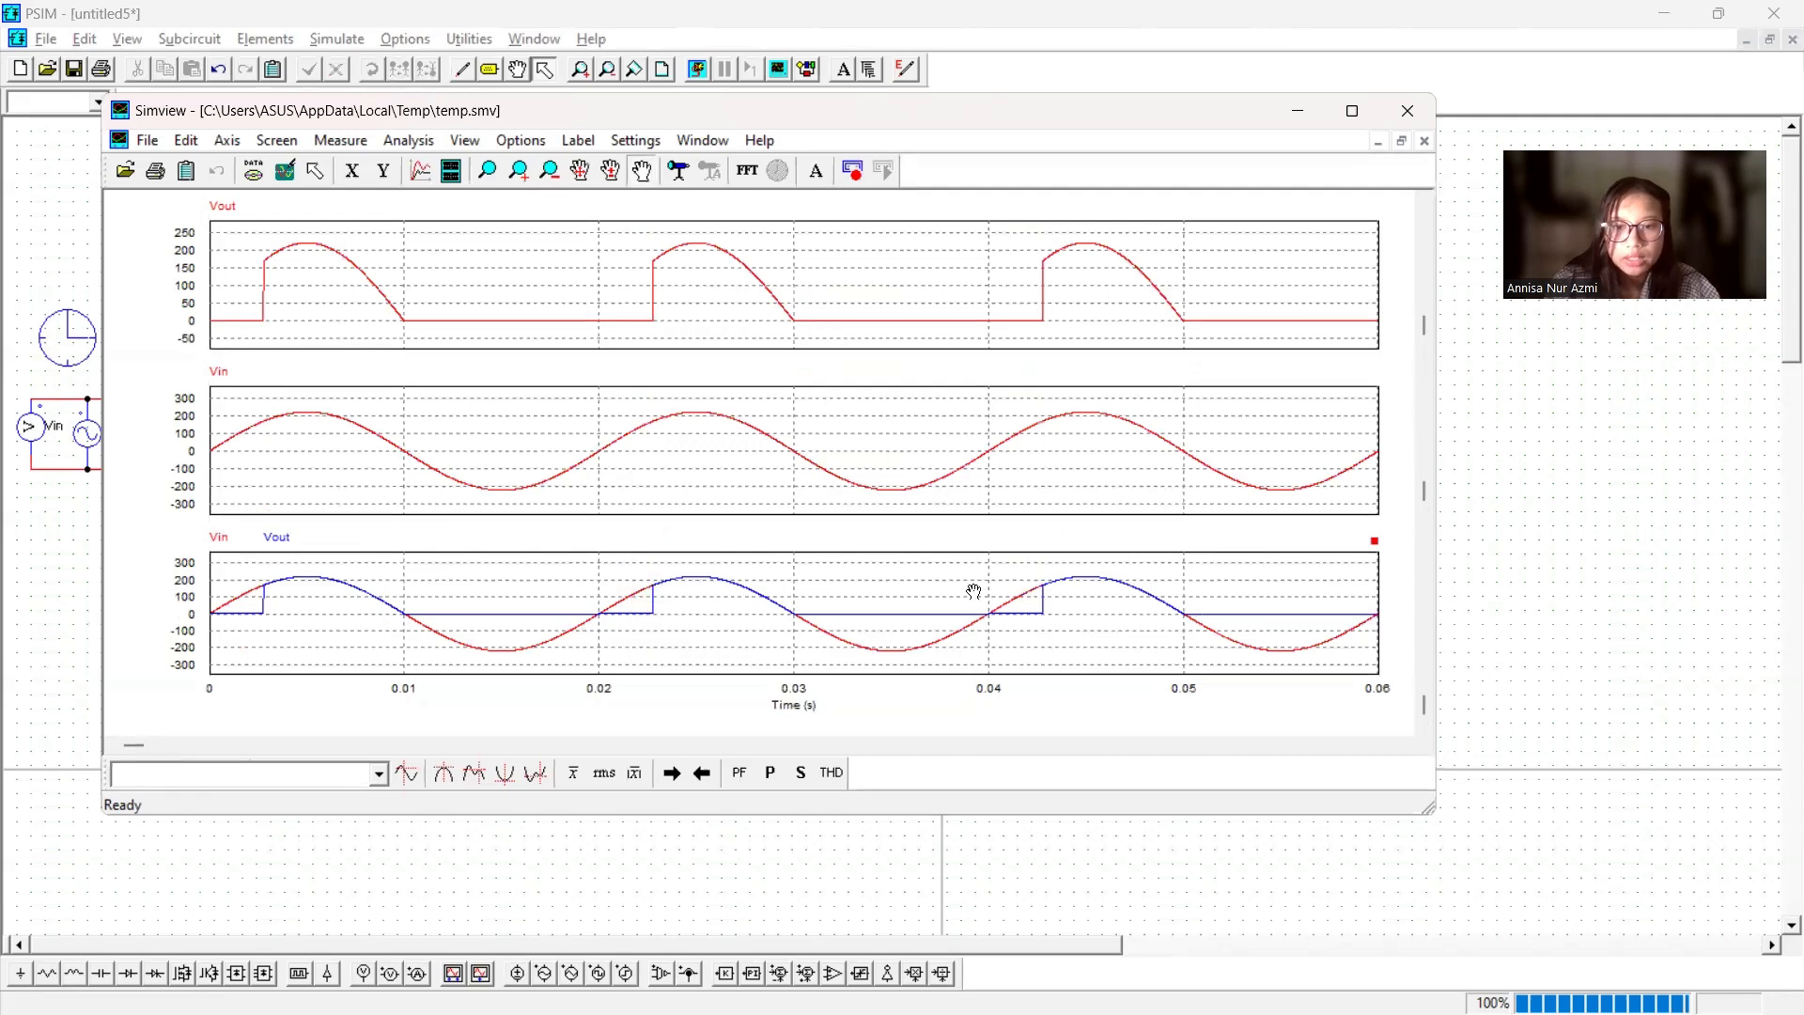
# - Change the gating block's switching points to 70 180 and simulate the circuit again
pyautogui.click(1295, 118)
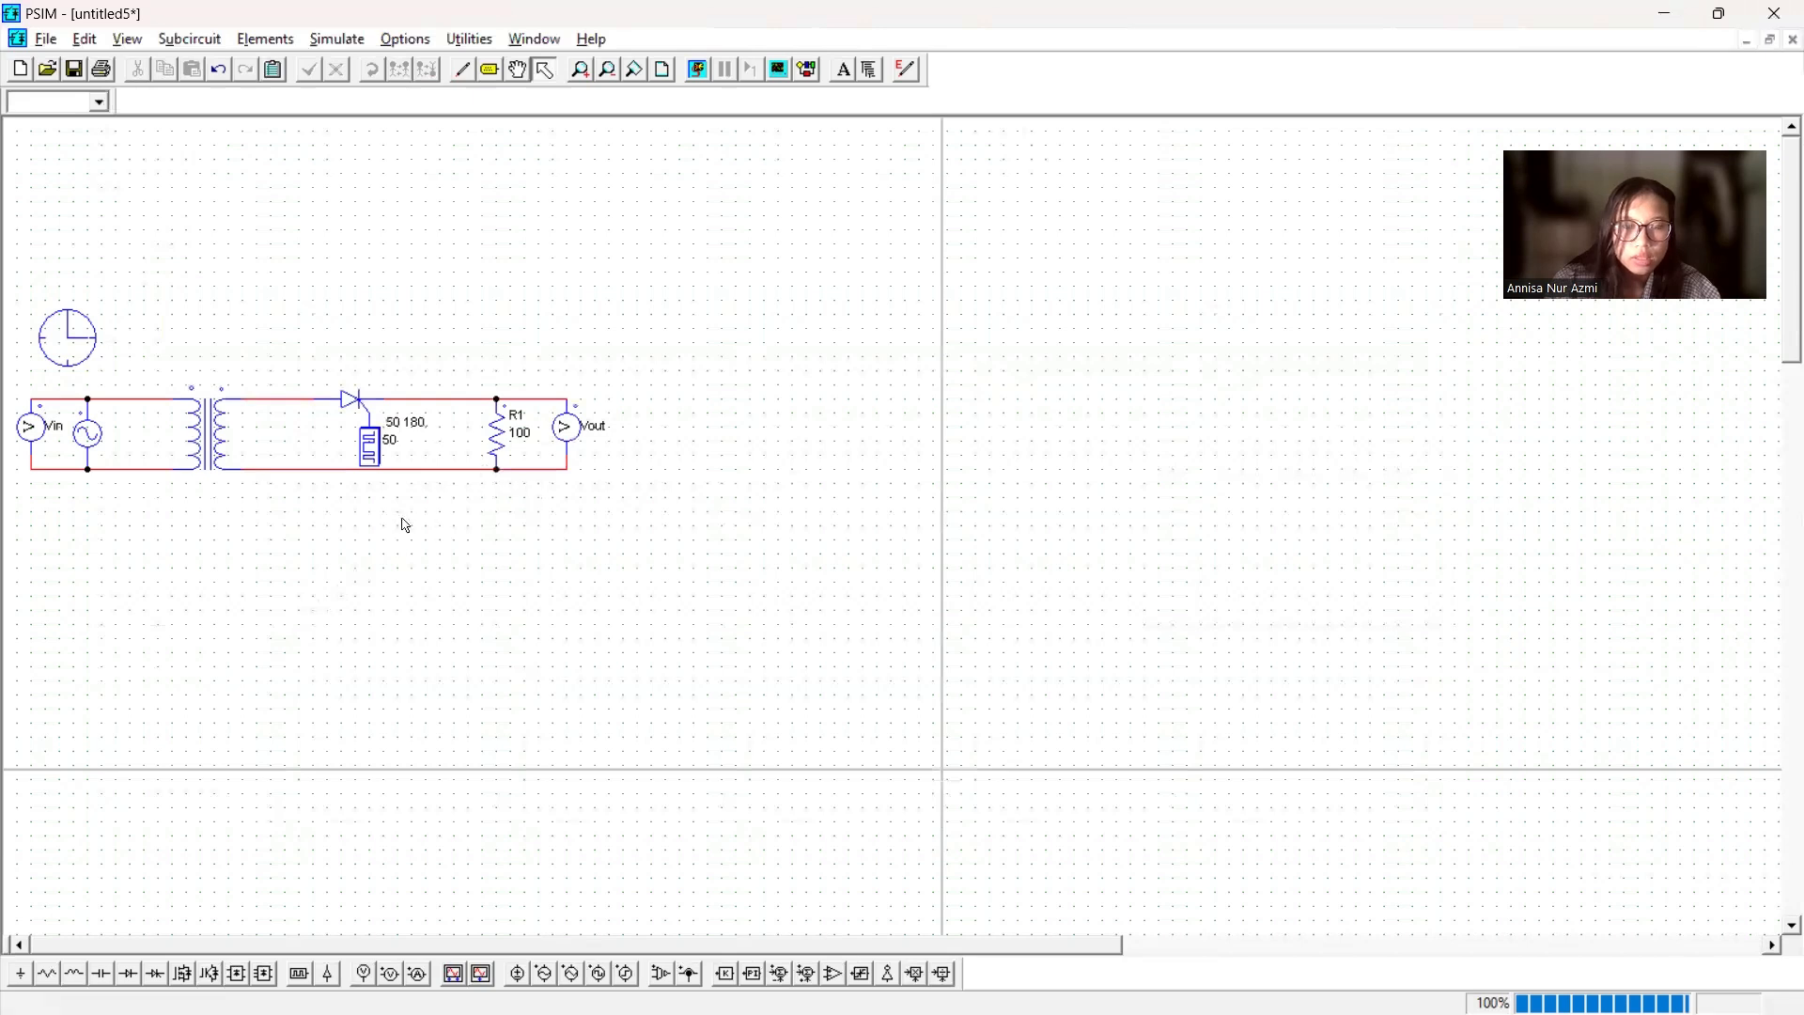
pyautogui.doubleClick(366, 449)
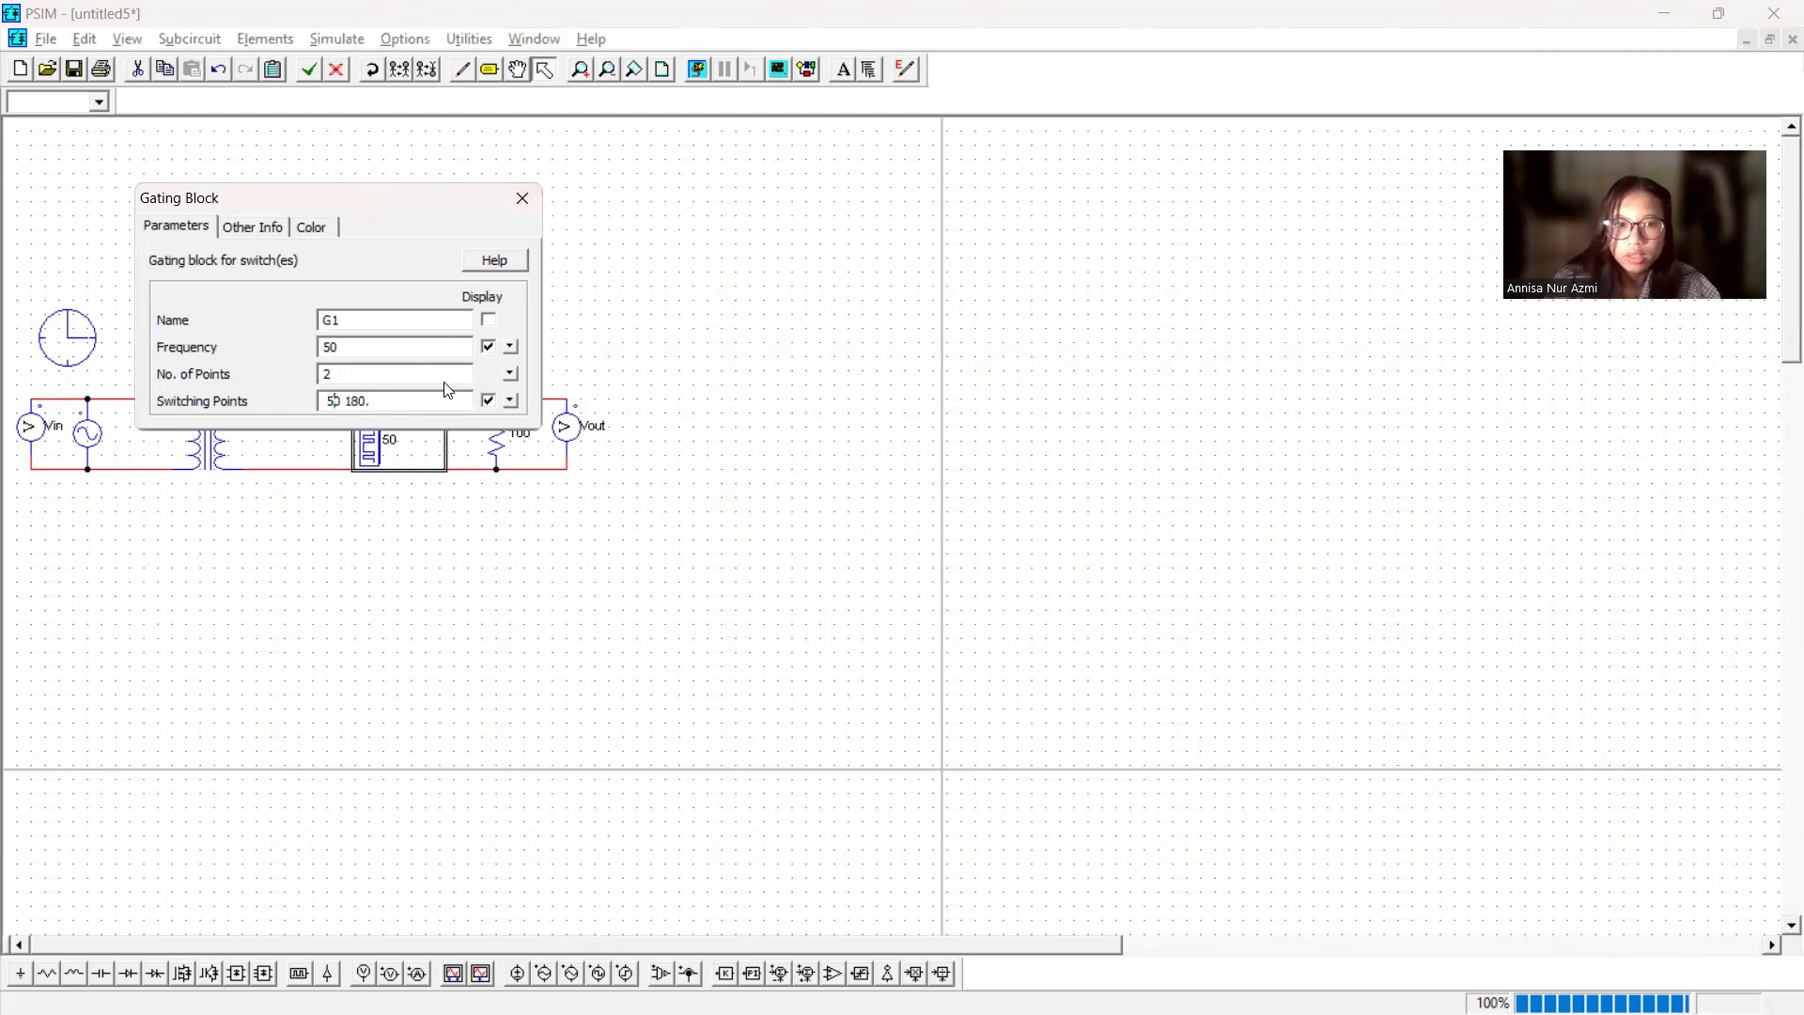
pyautogui.press('BackSpace')
pyautogui.write('7')
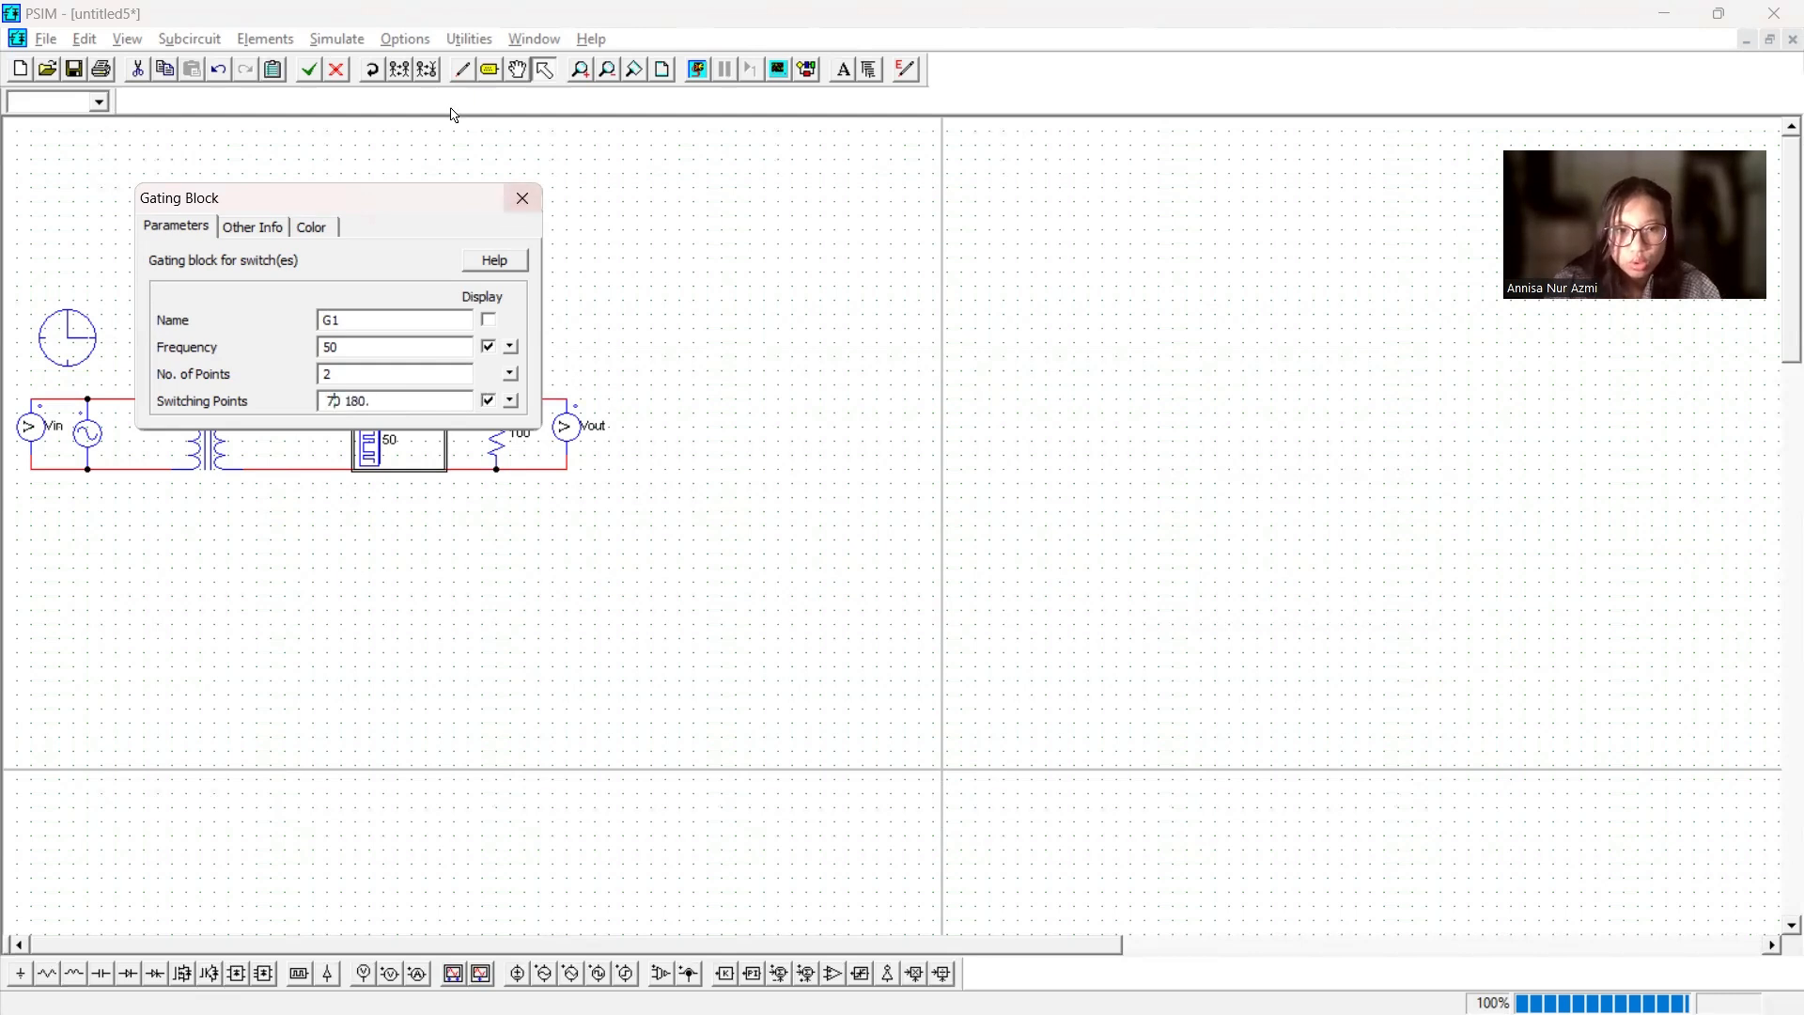
pyautogui.click(522, 197)
pyautogui.click(697, 69)
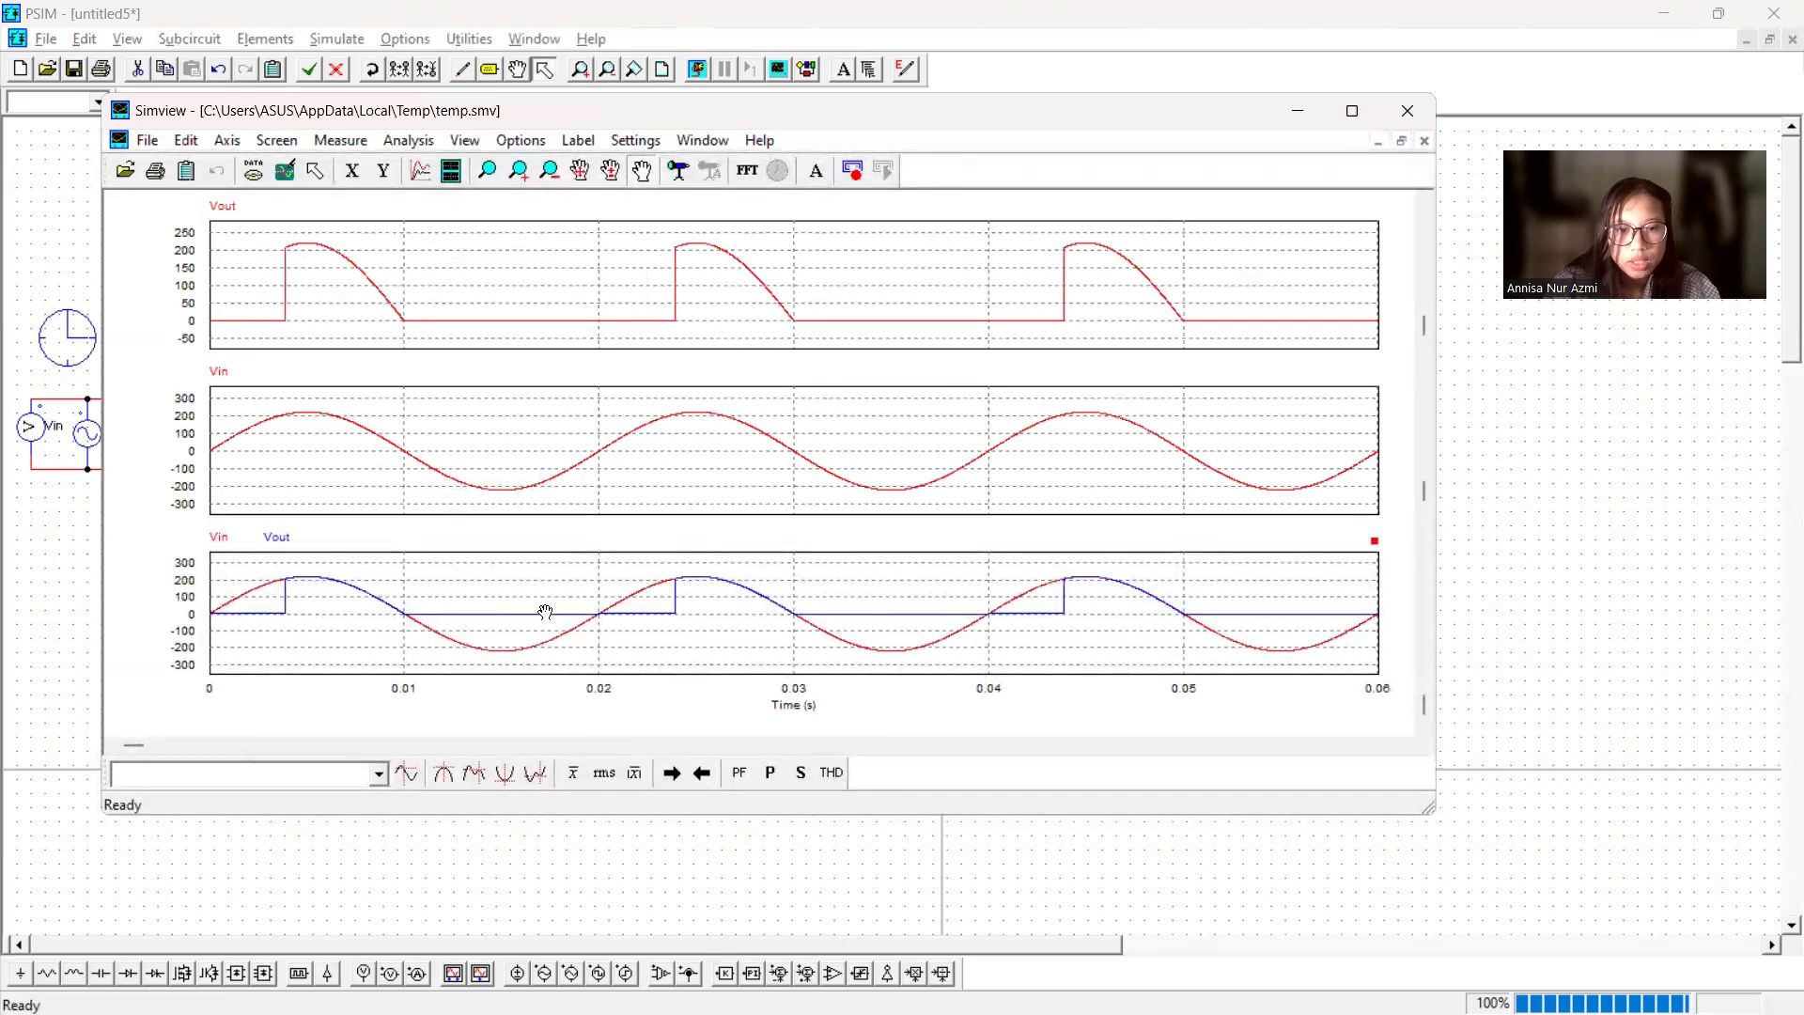
# - Simulate the unchanged circuit again, calculate the curves' average values and measure the waveforms at about 0.034 s
pyautogui.click(1304, 115)
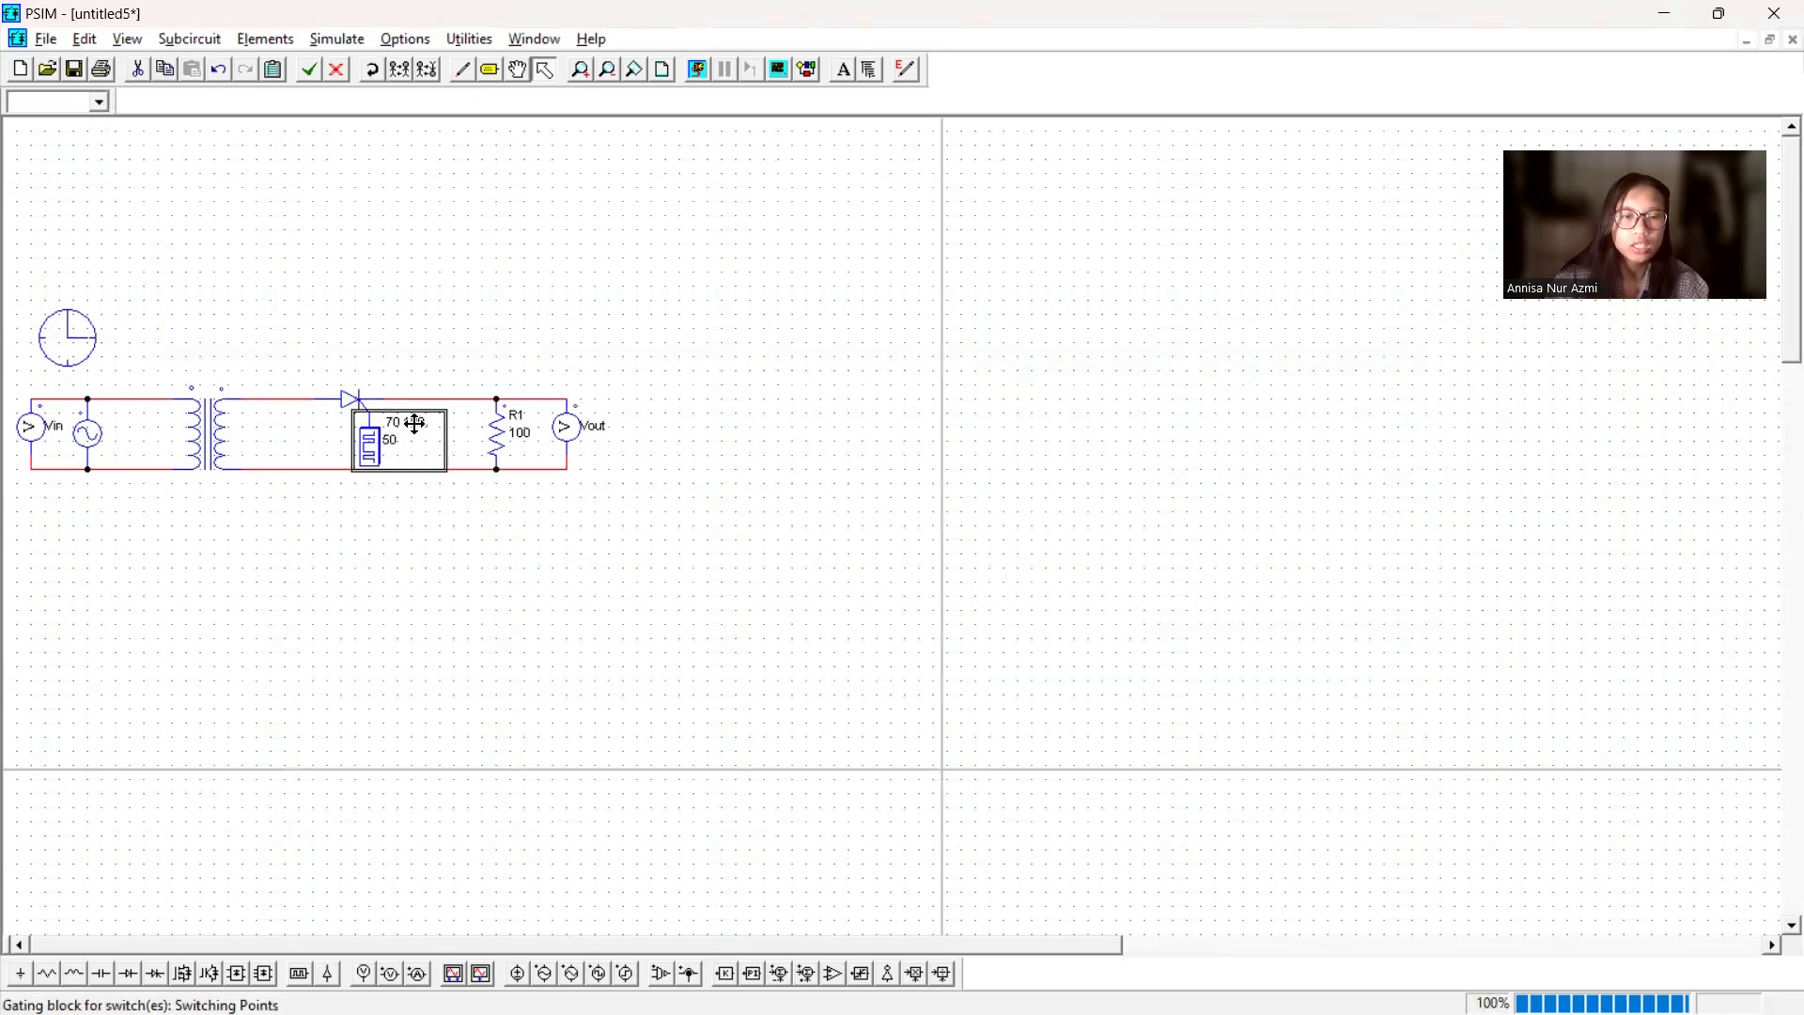
pyautogui.click(439, 329)
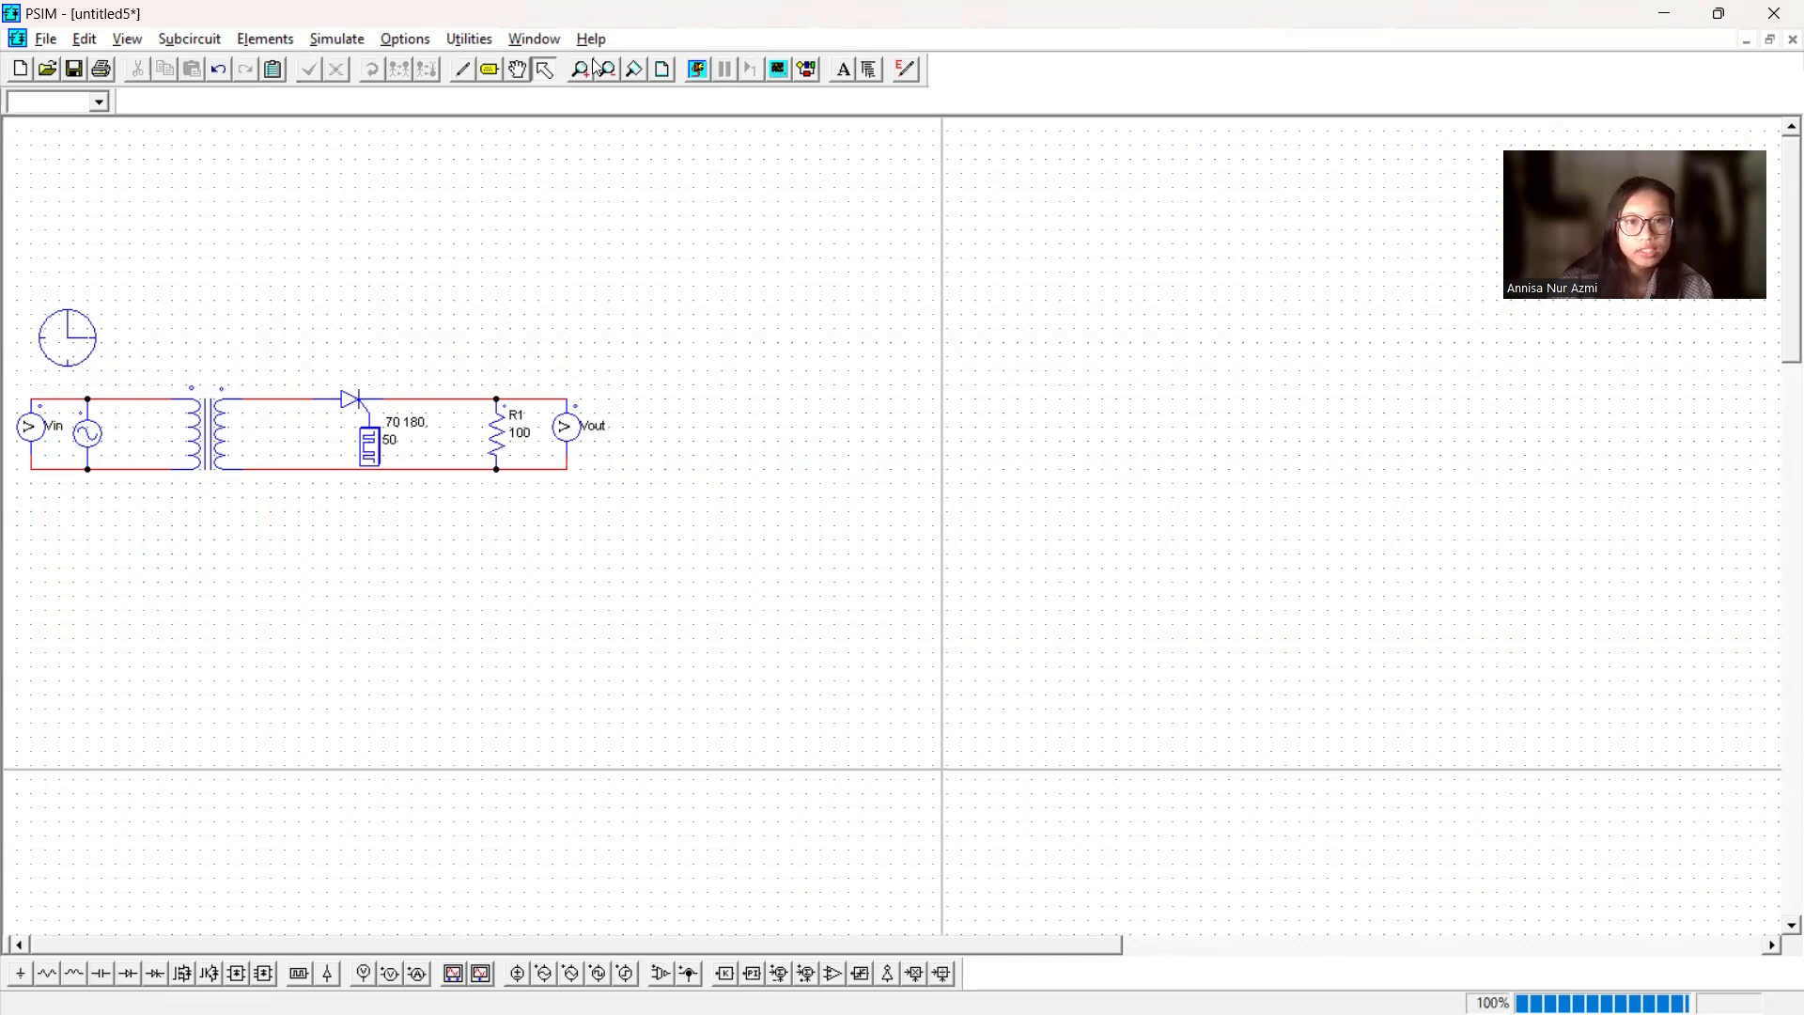
pyautogui.click(695, 70)
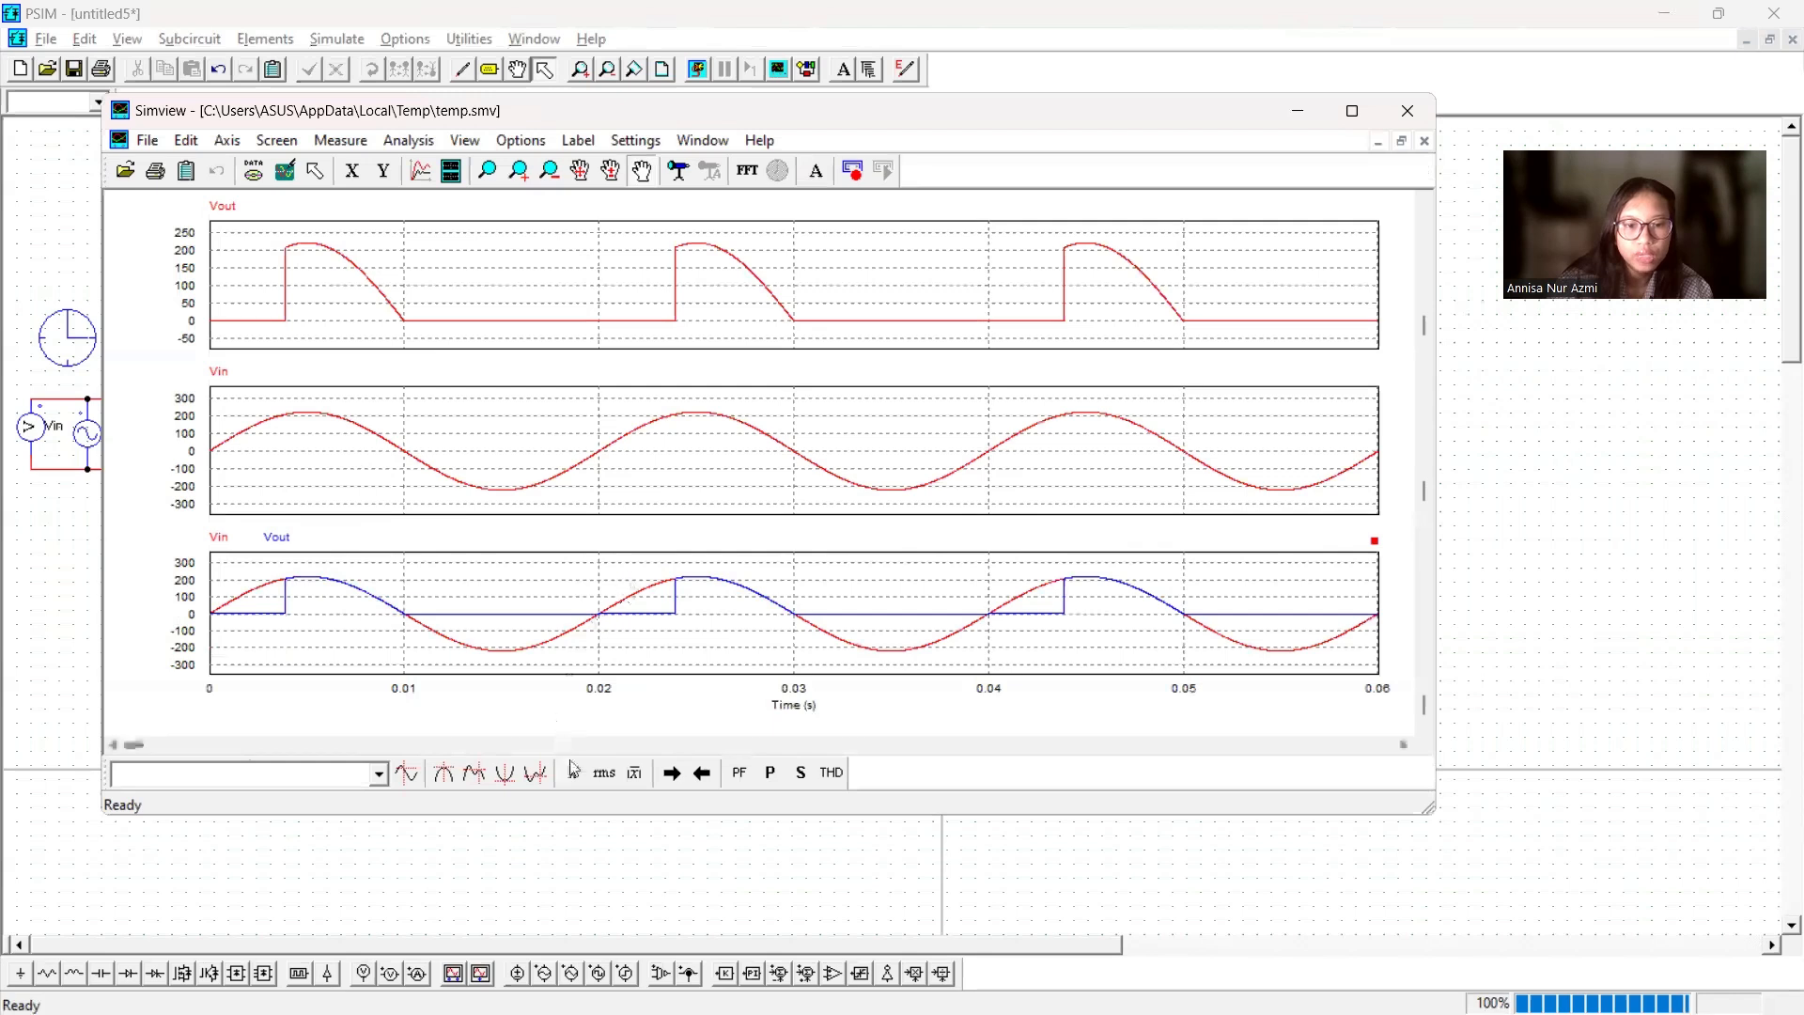
pyautogui.click(605, 774)
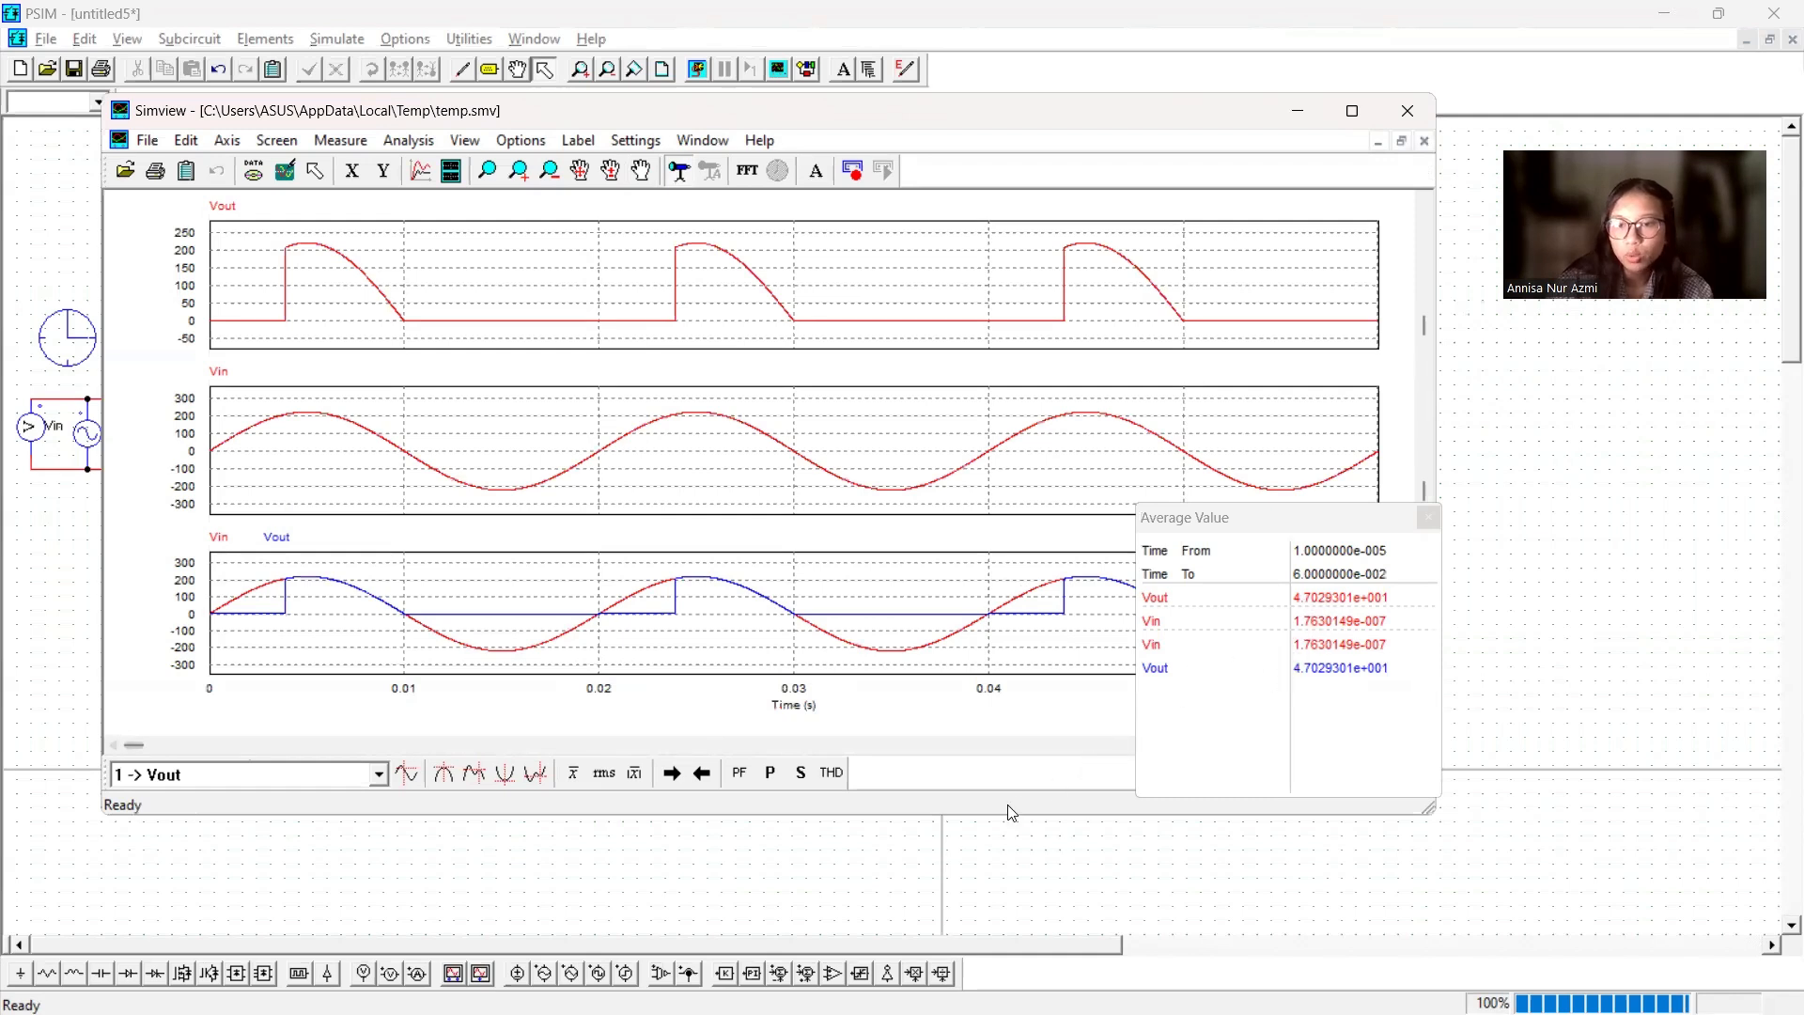
pyautogui.click(881, 483)
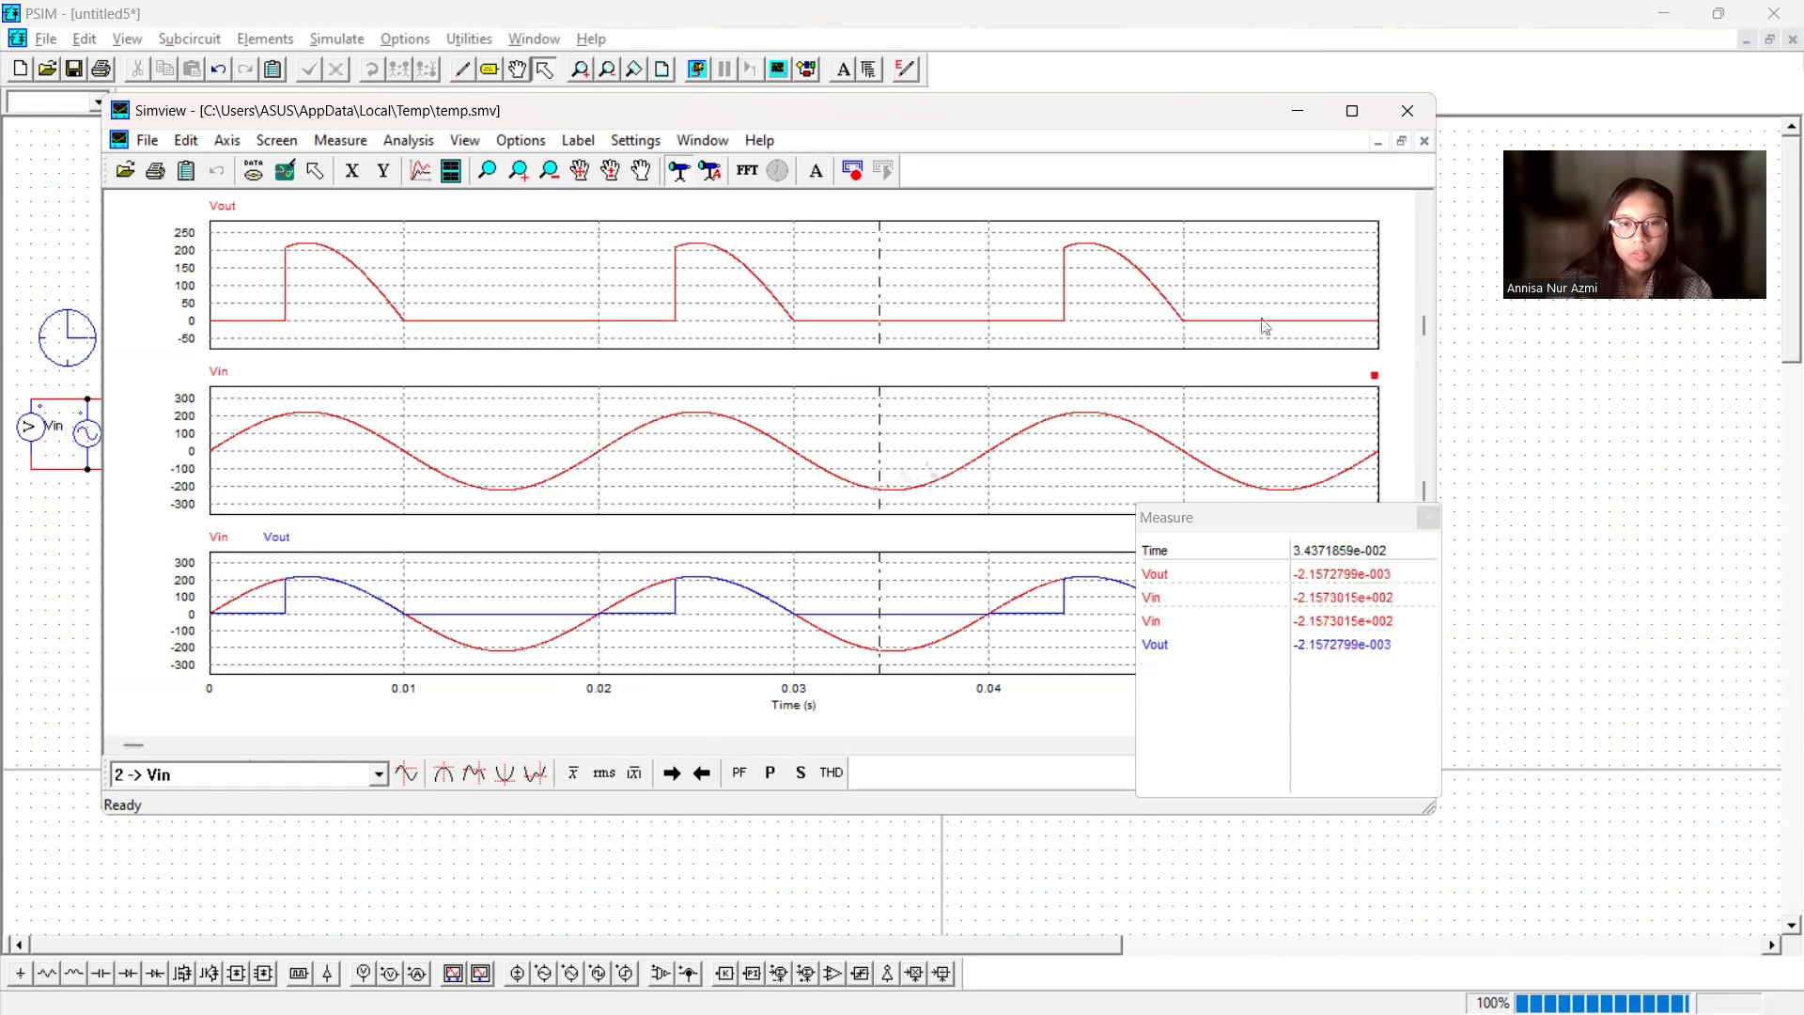
# - Measure the waveforms at about 0.054 s, and close the measurement readout and Simview
pyautogui.click(739, 399)
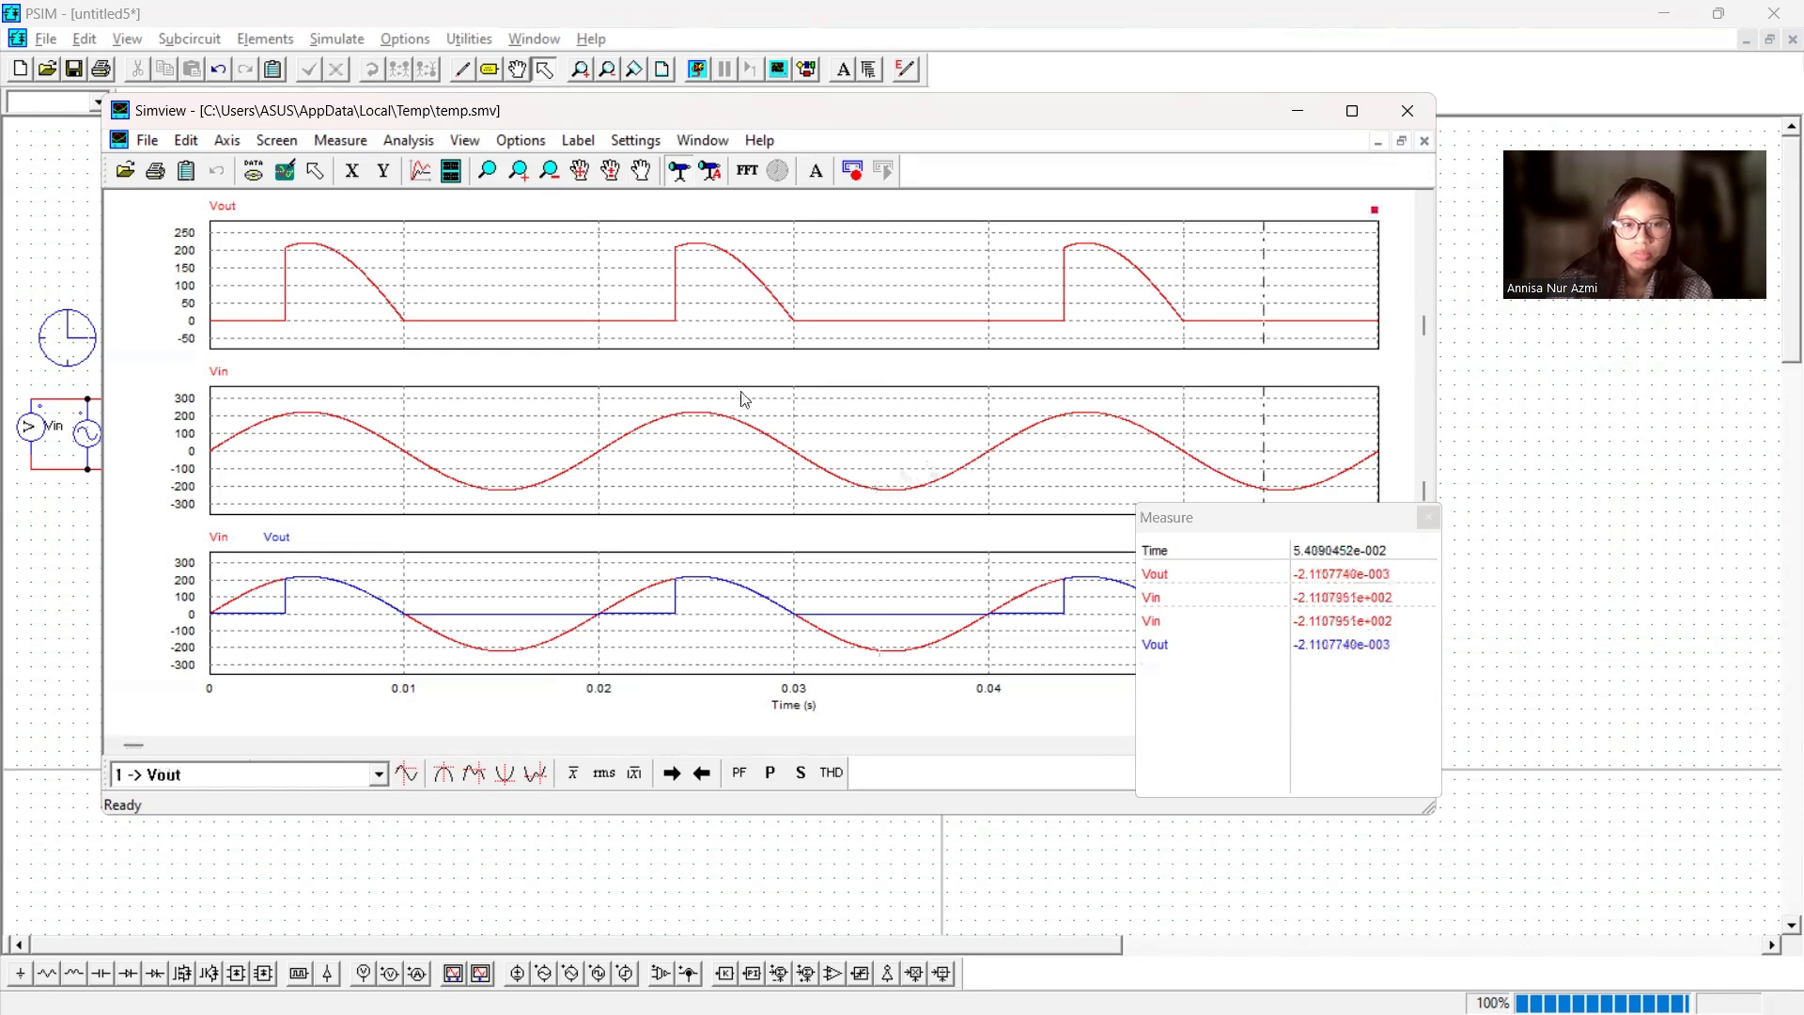
pyautogui.click(1428, 517)
pyautogui.click(1407, 111)
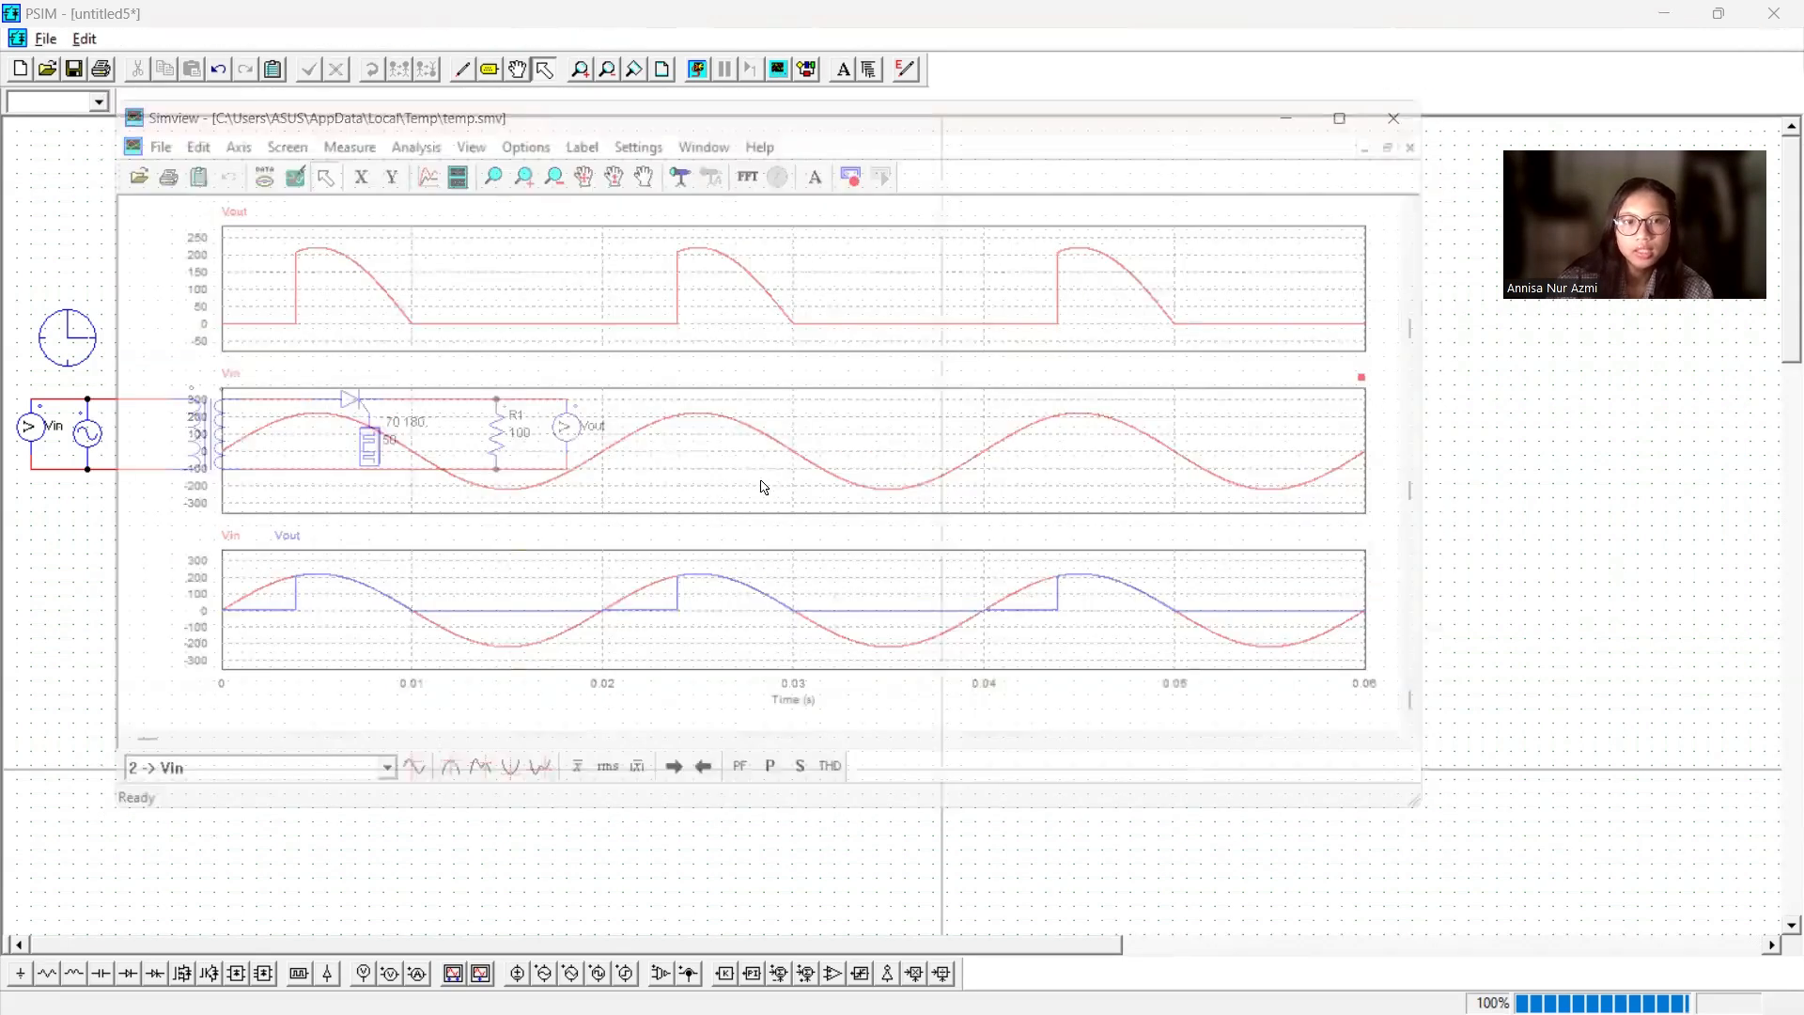
# - Fit the half-wave schematic in the view and switch to the center-tapped full-wave circuit in untitled4
pyautogui.click(664, 71)
pyautogui.scroll(-2, 794, 302)
pyautogui.scroll(2, 794, 302)
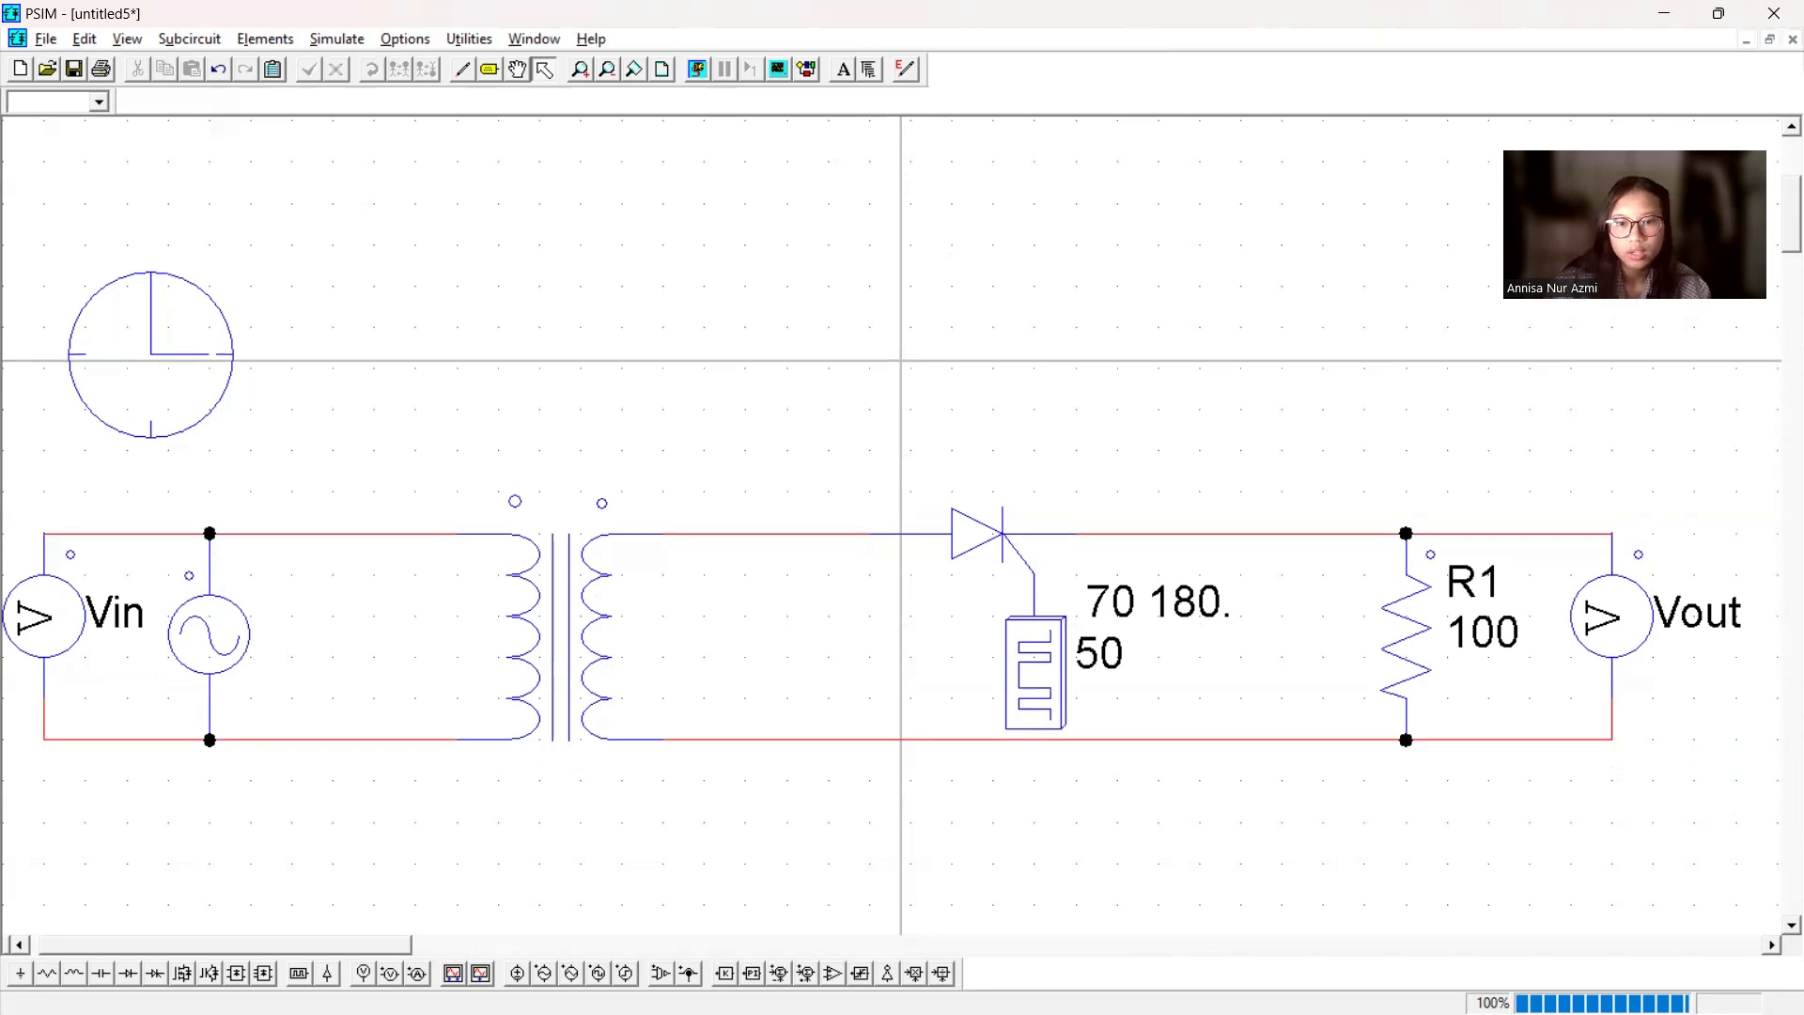
pyautogui.hotkey('ctrl', 'F4')
pyautogui.click(900, 570)
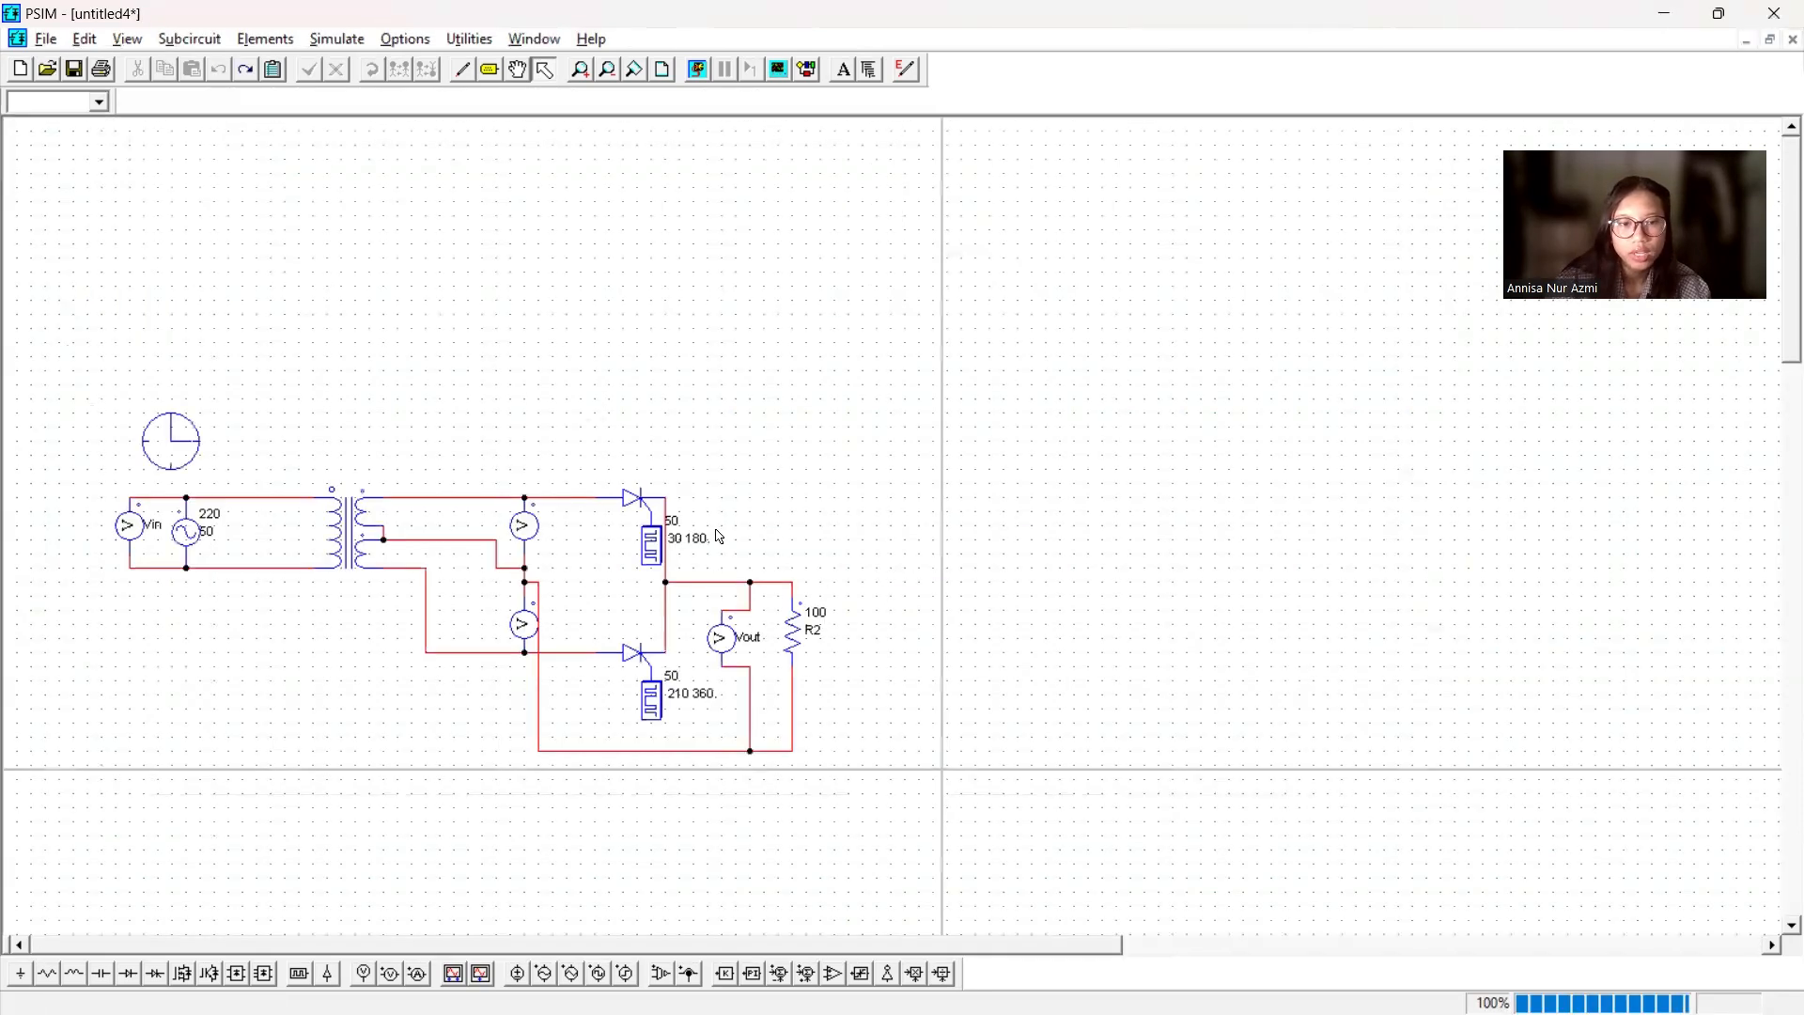
# - Examine the full-wave circuit's layout, the sinusoidal source's parameters and the three-winding transformer
pyautogui.scroll(-2, 720, 536)
pyautogui.scroll(2, 1007, 550)
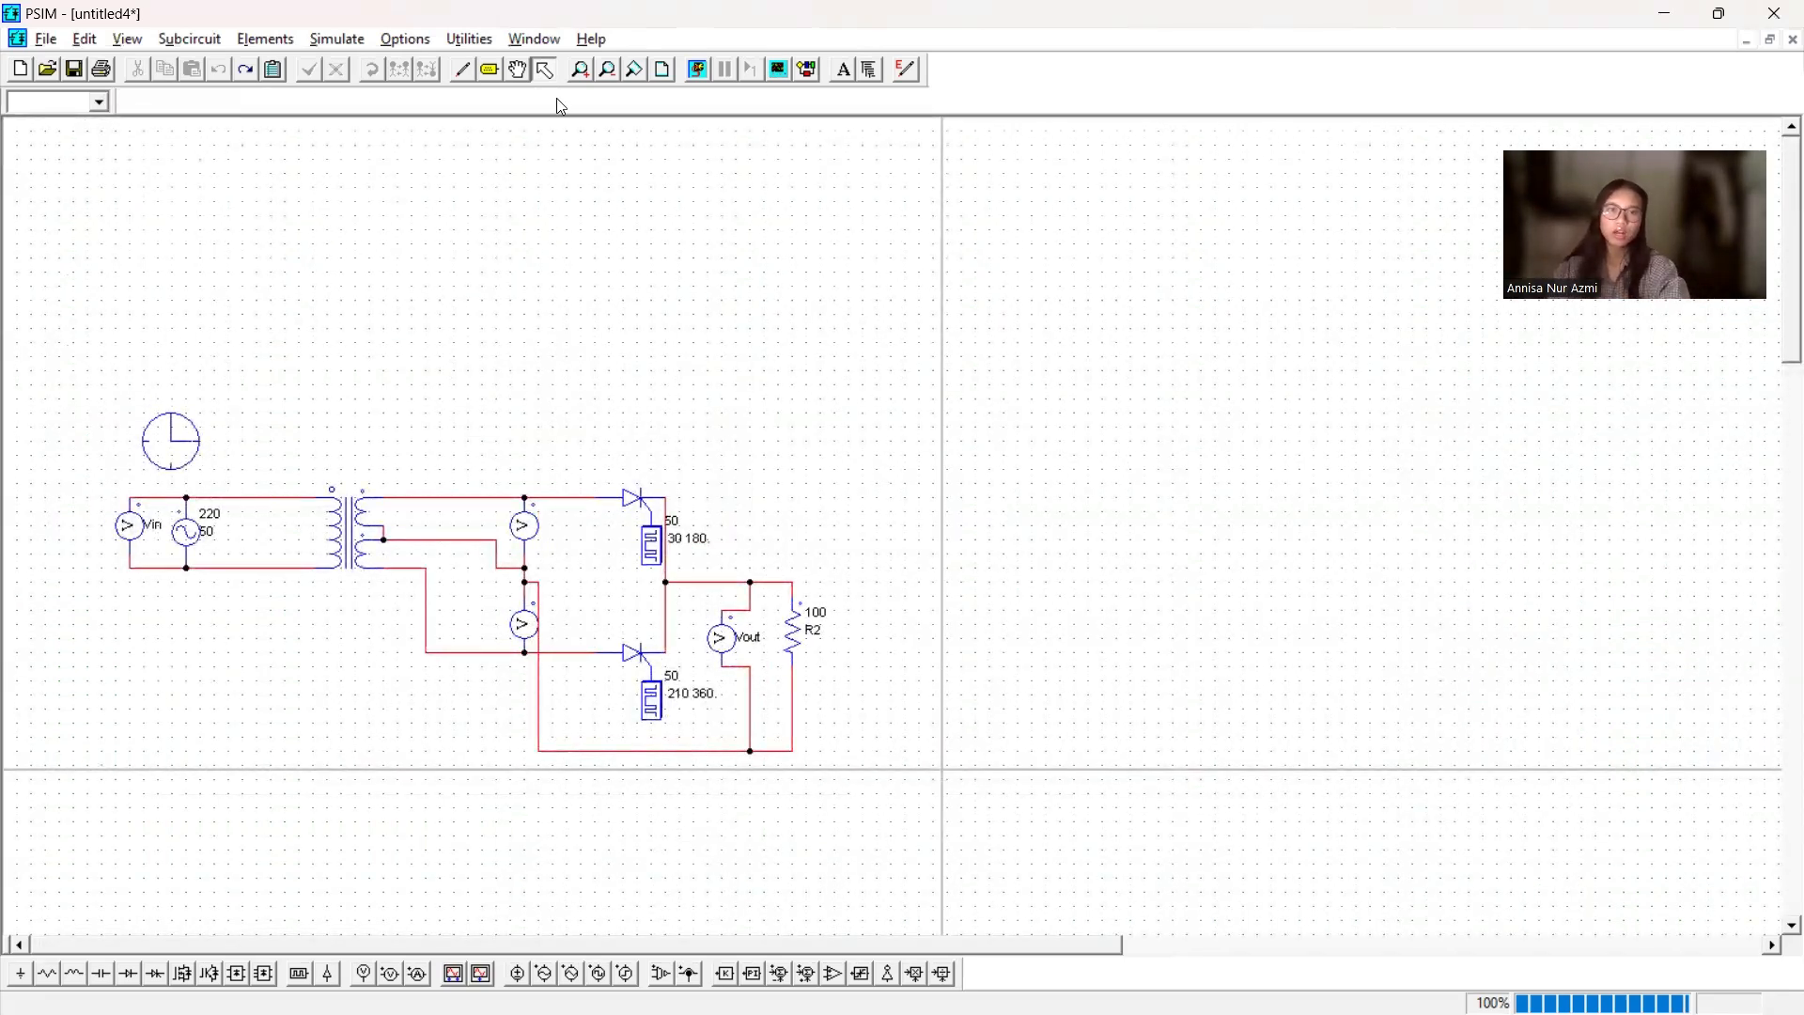
pyautogui.scroll(3, 790, 552)
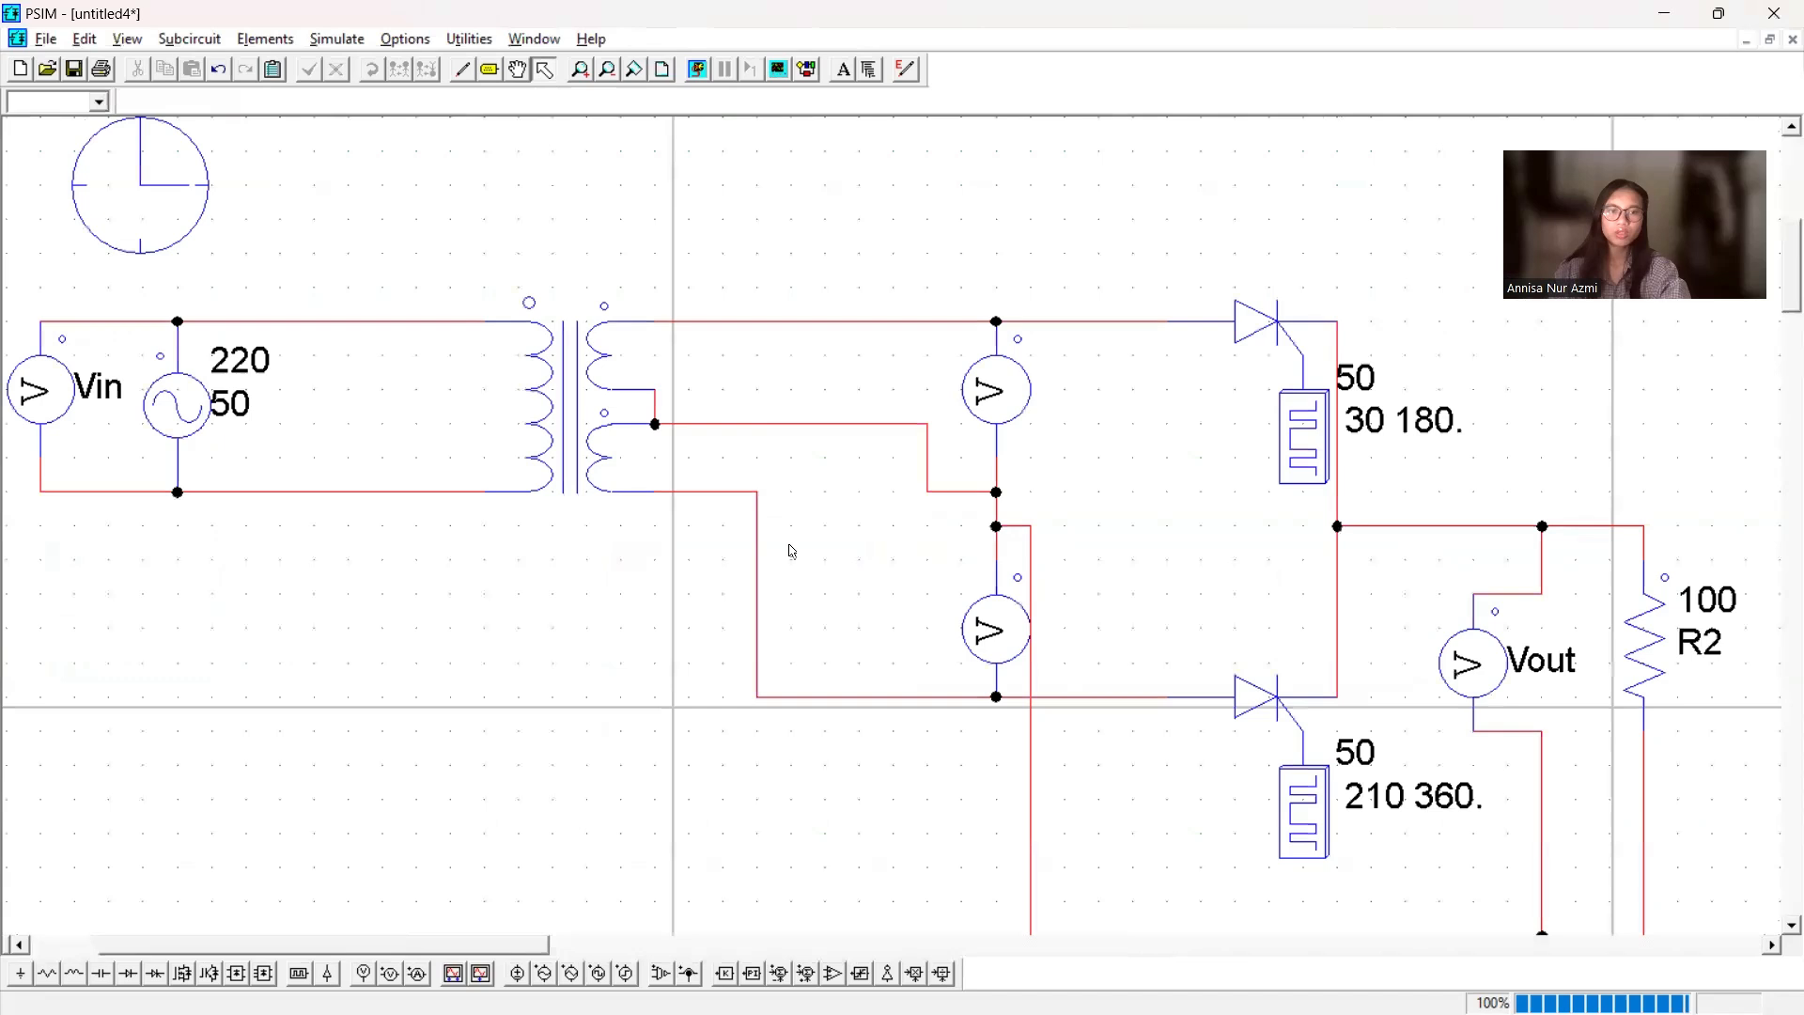
pyautogui.scroll(1, 986, 556)
pyautogui.scroll(-2, 987, 556)
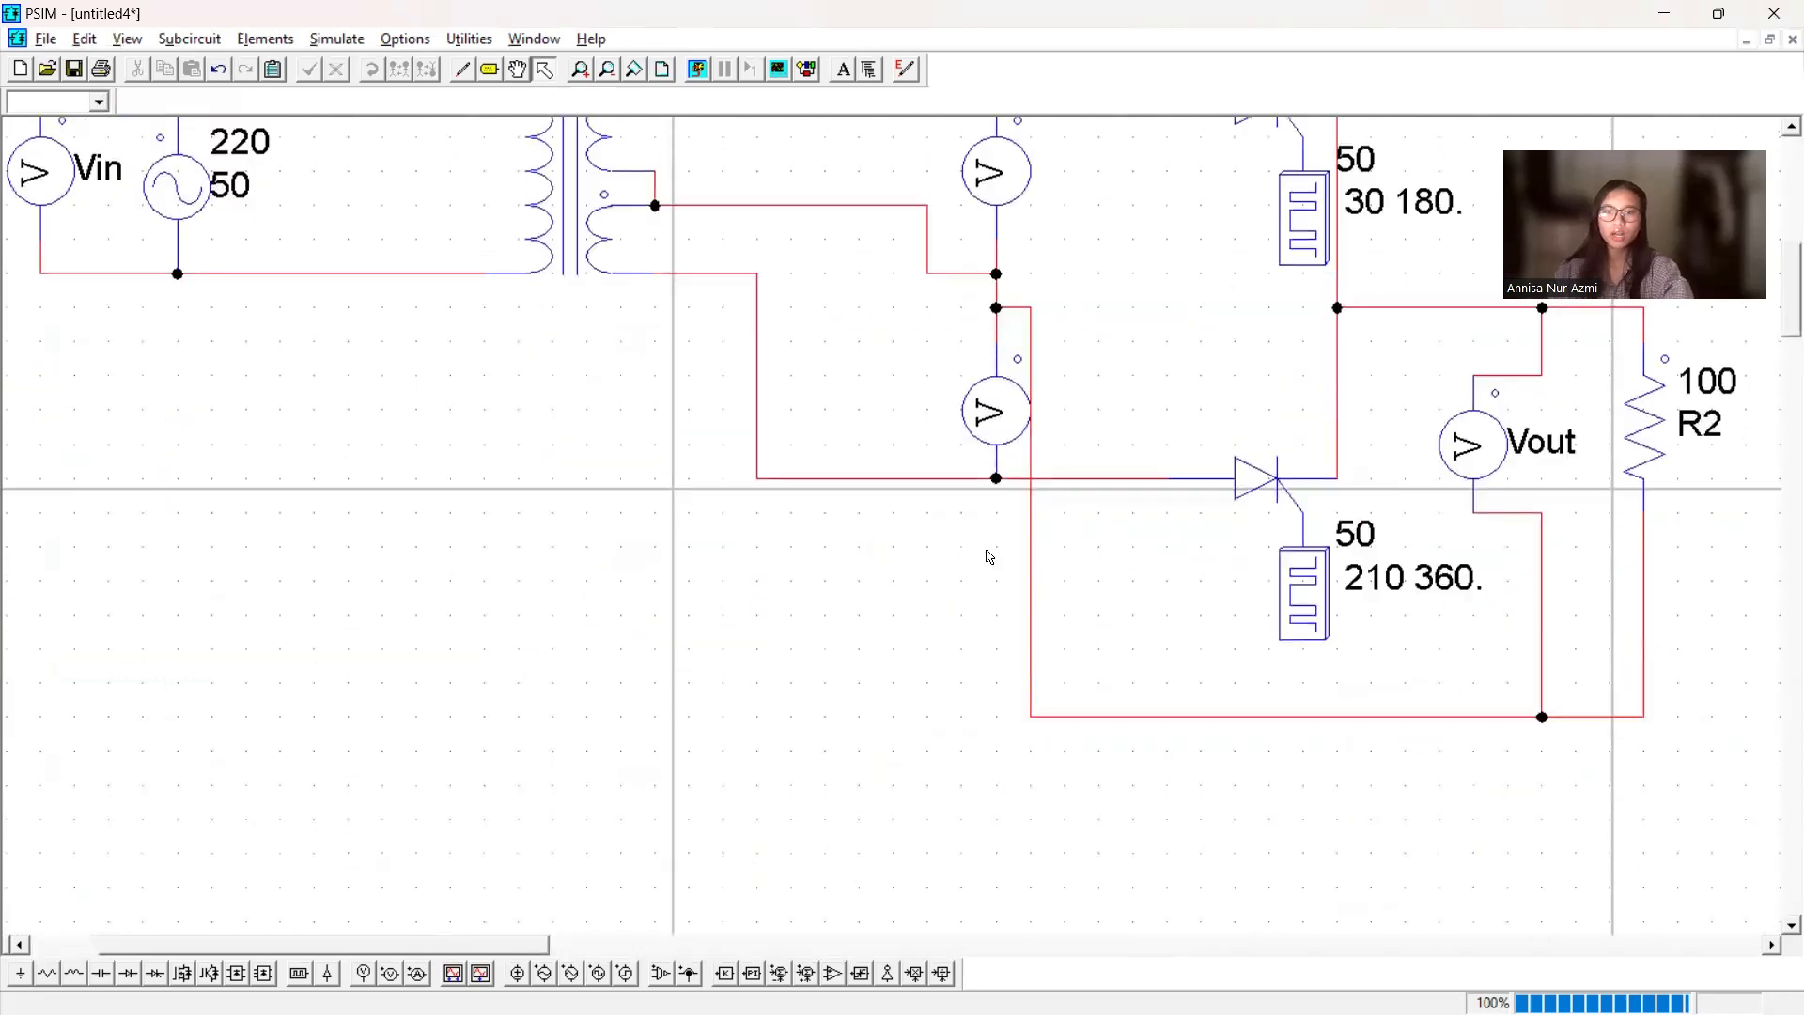
pyautogui.scroll(1, 987, 556)
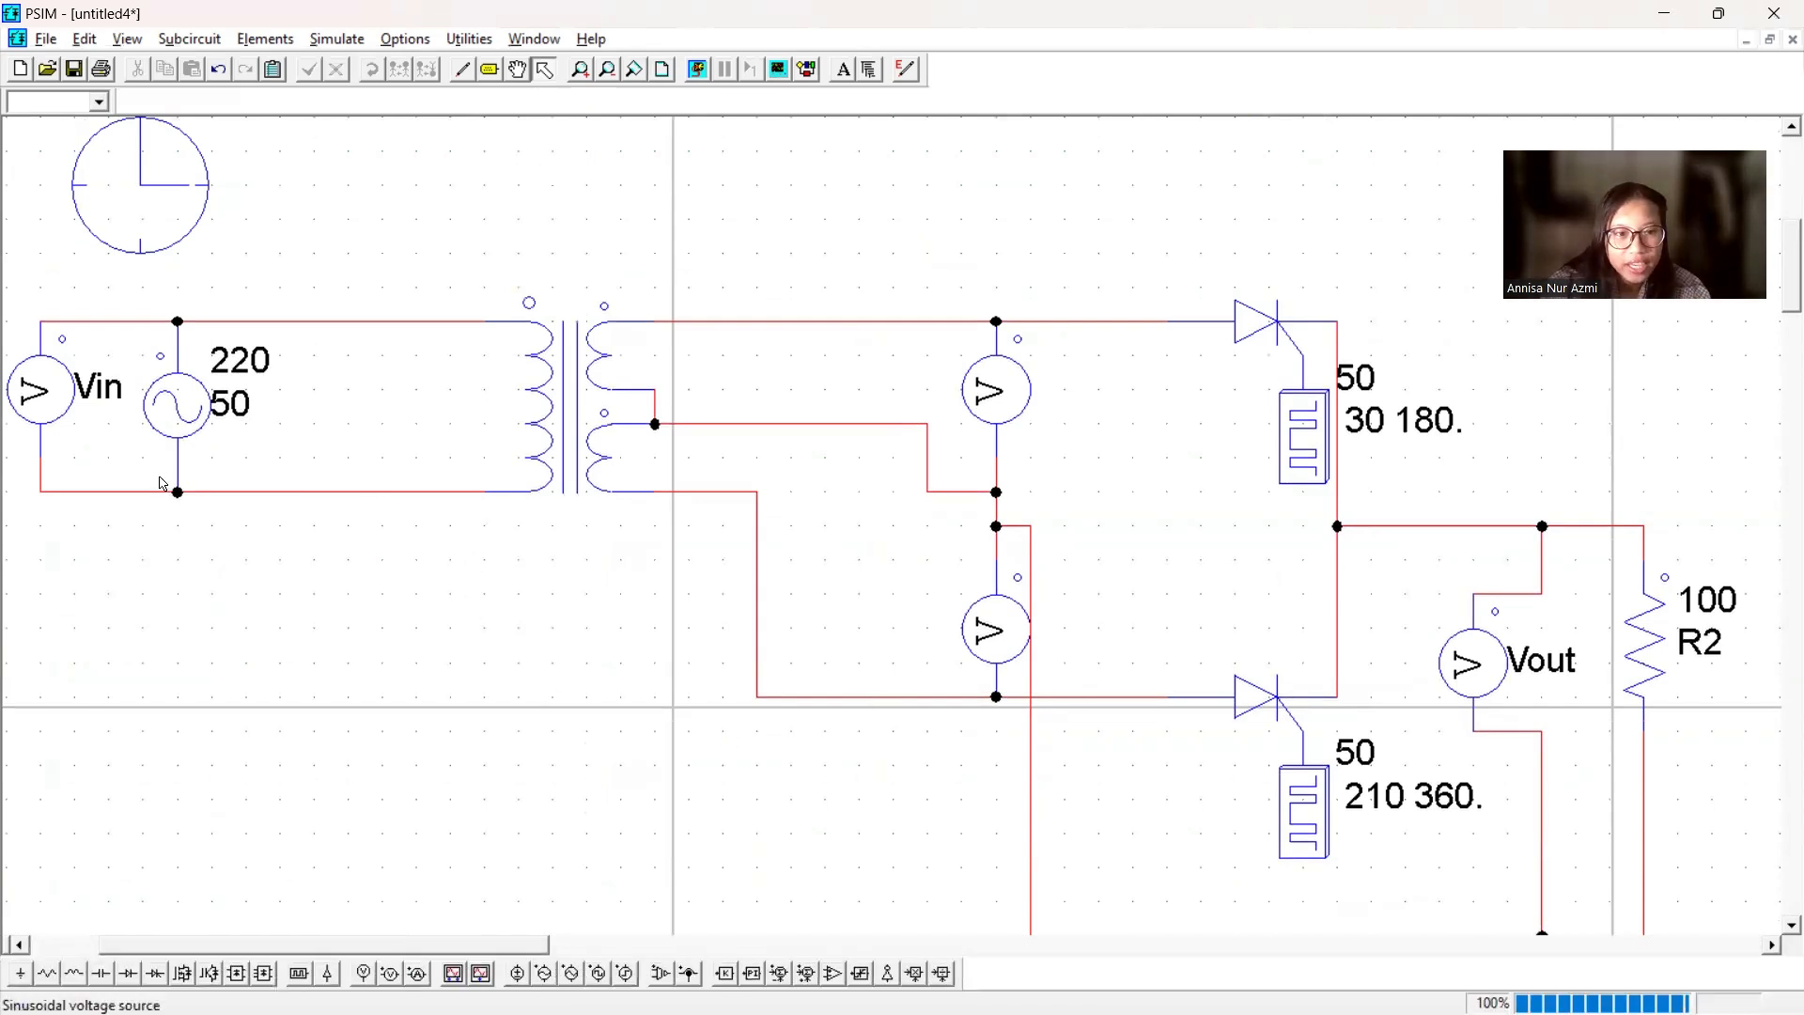
pyautogui.click(176, 393)
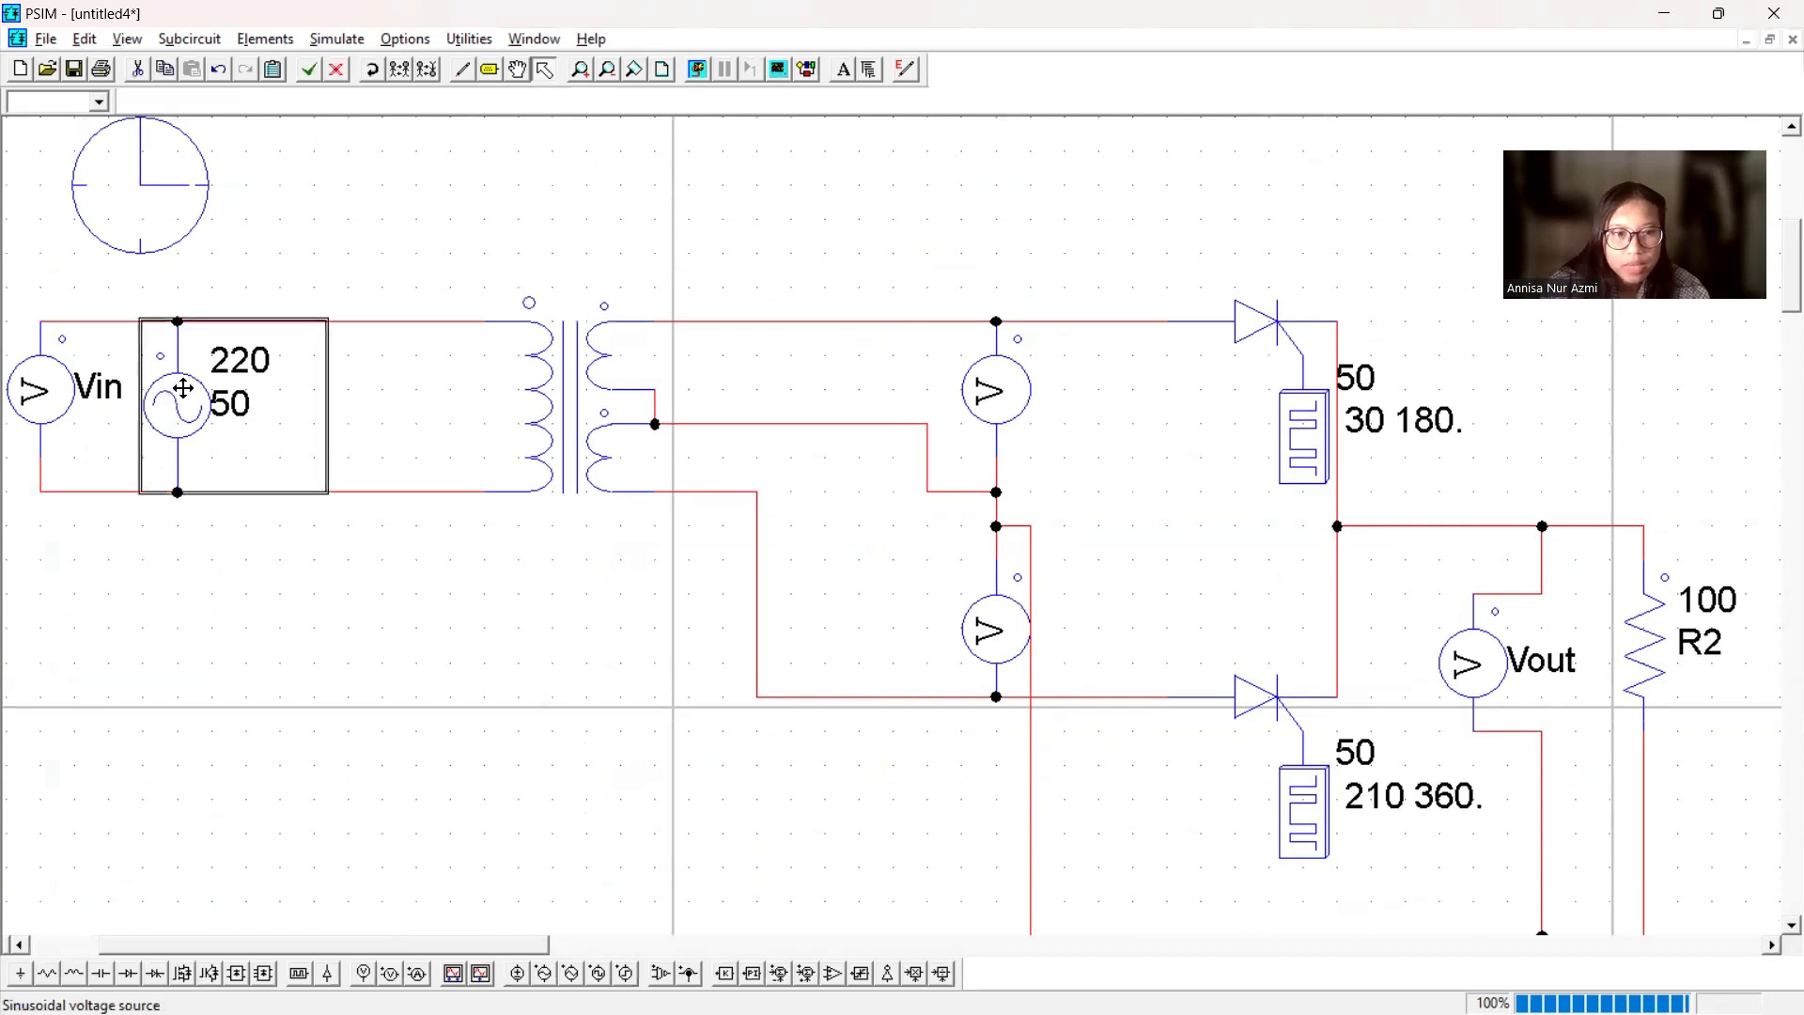
pyautogui.doubleClick(182, 388)
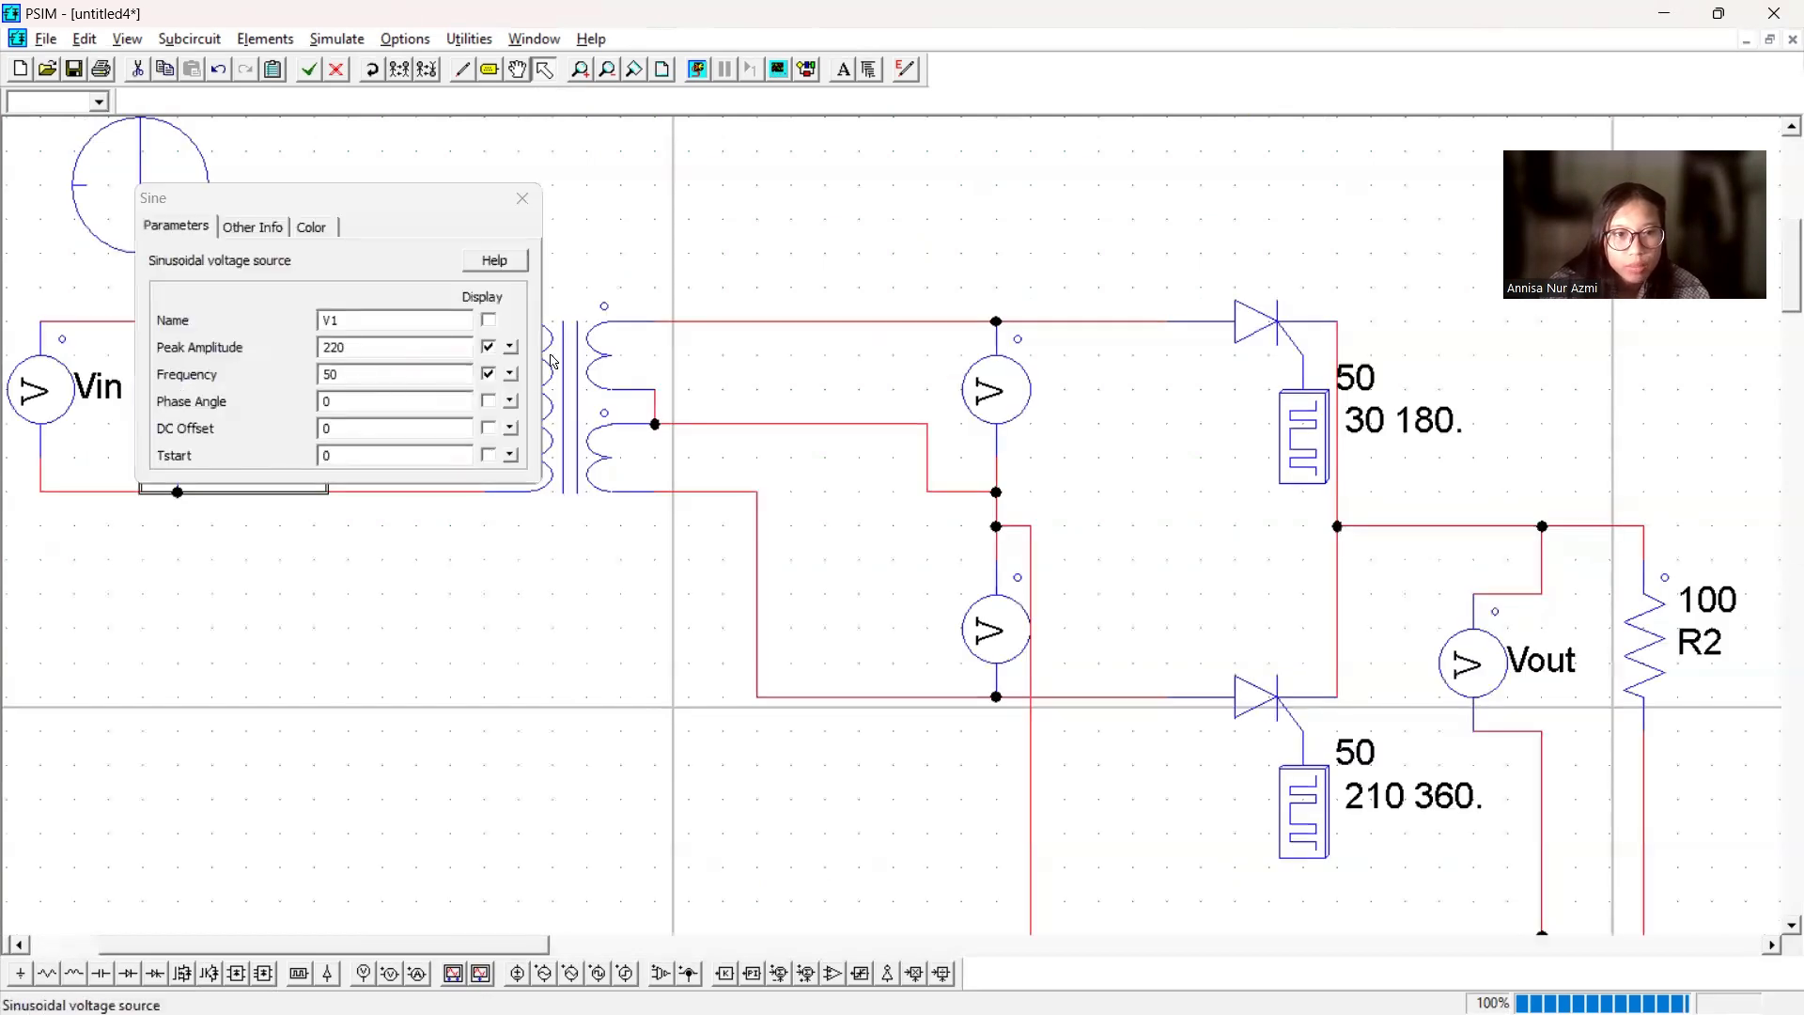
pyautogui.click(522, 198)
pyautogui.click(602, 302)
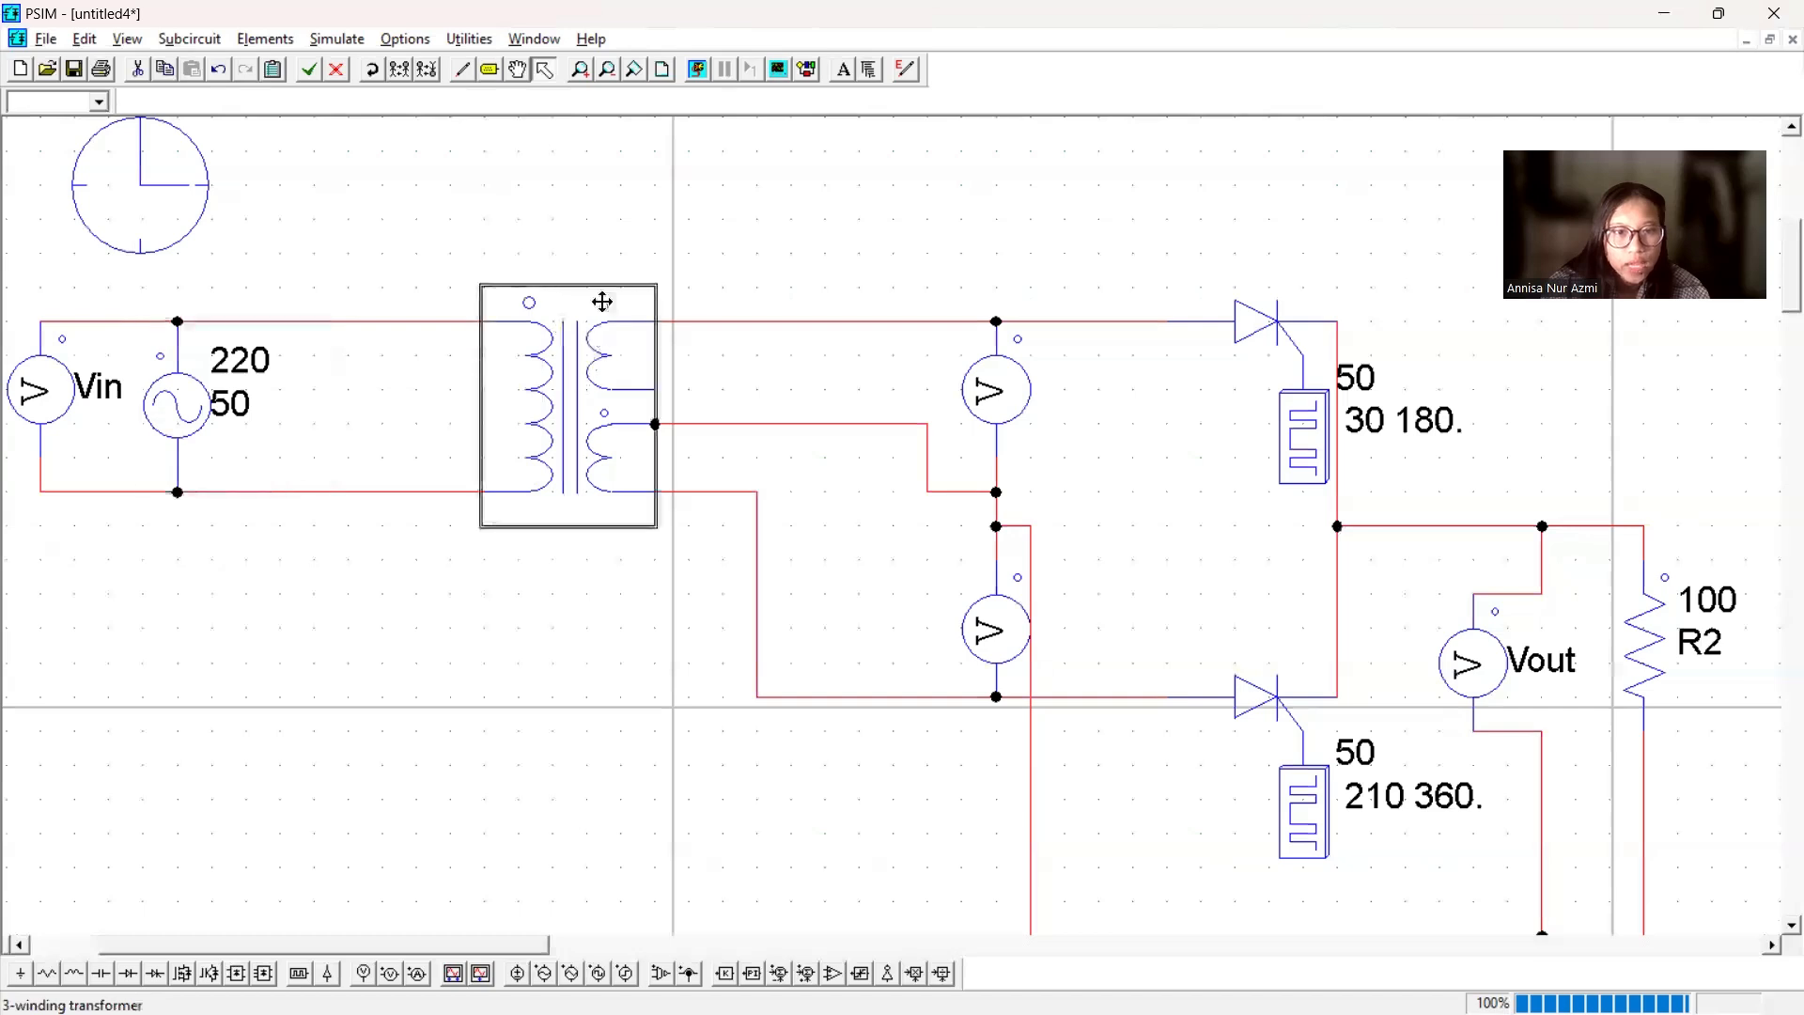
pyautogui.scroll(3, 580, 190)
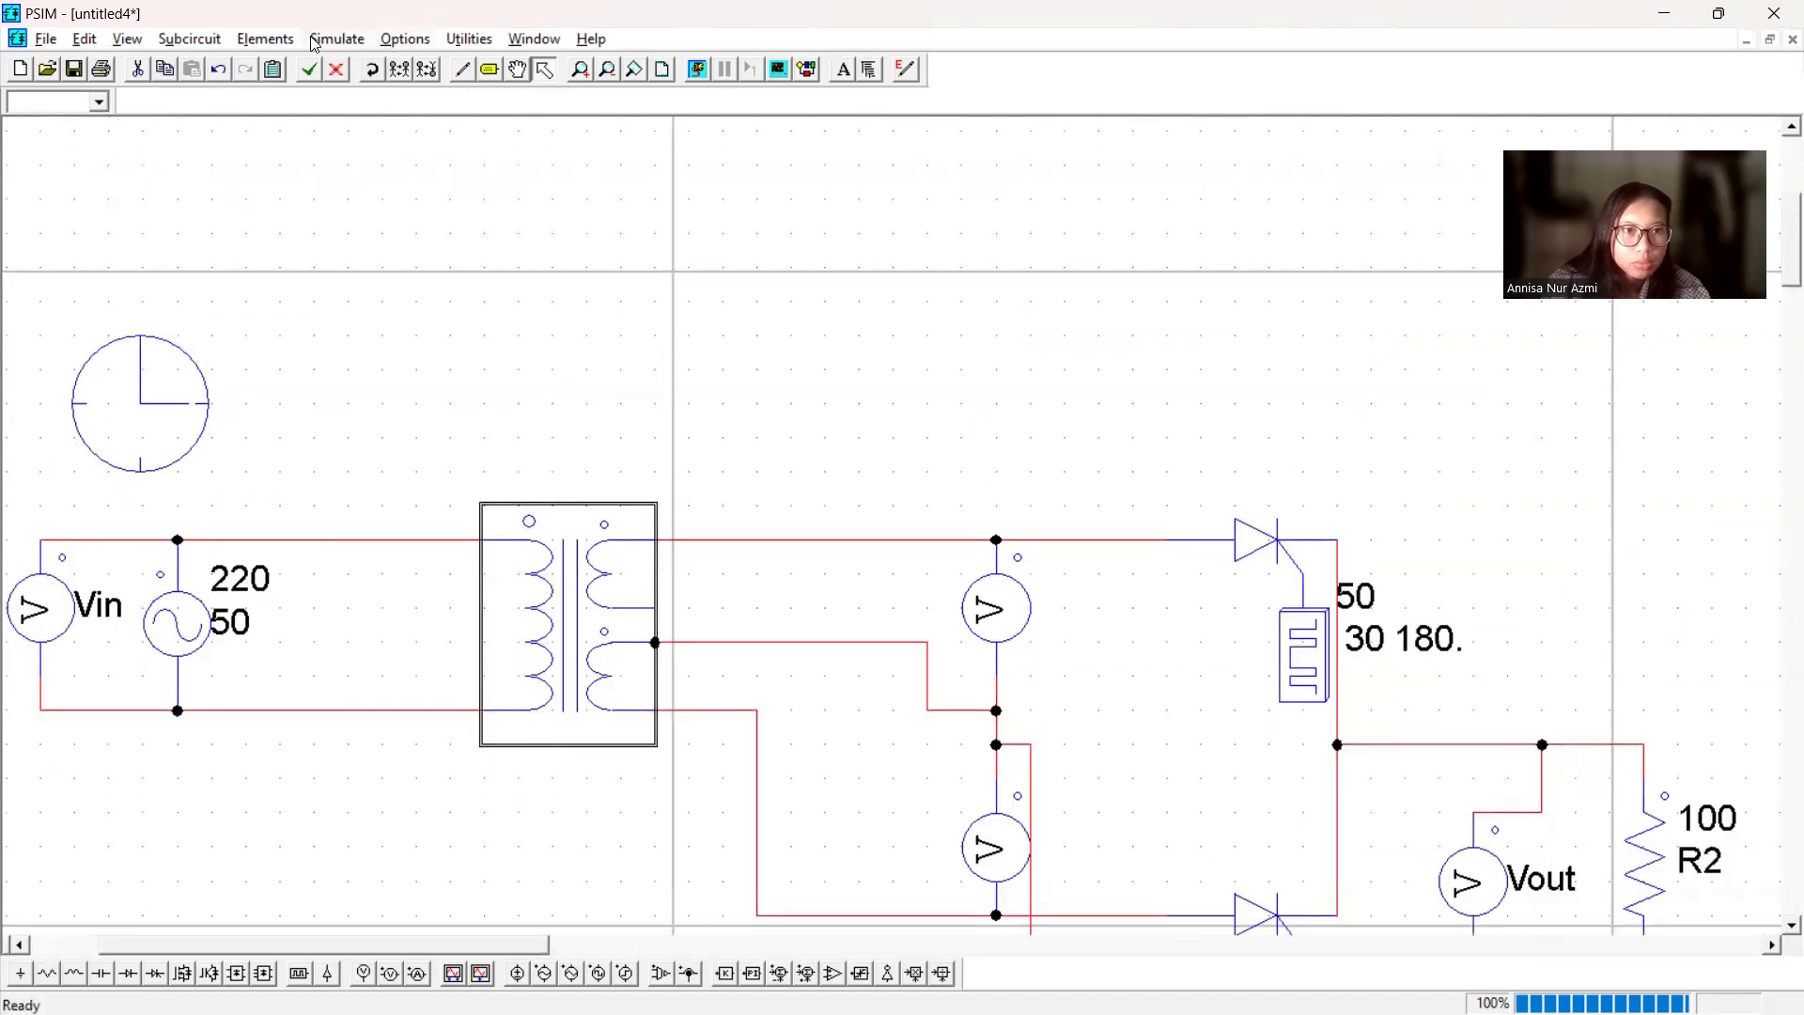
pyautogui.click(264, 39)
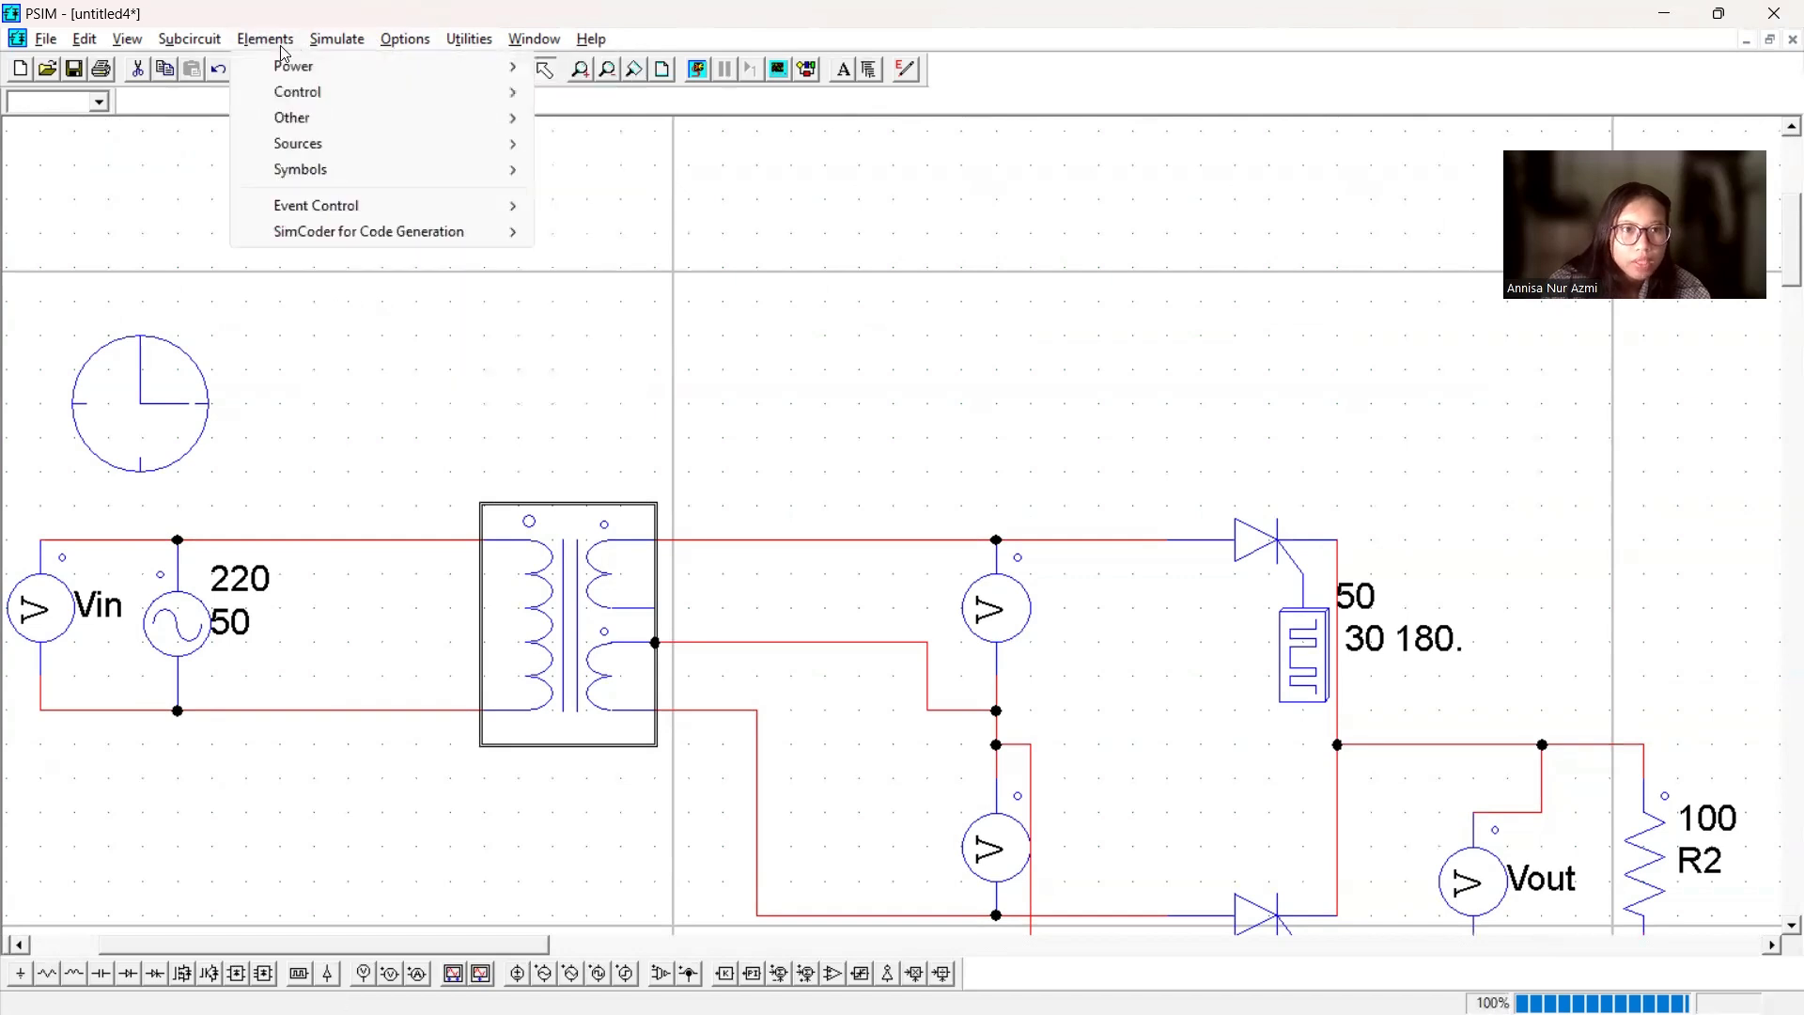
pyautogui.click(272, 42)
pyautogui.click(273, 42)
pyautogui.moveTo(420, 76)
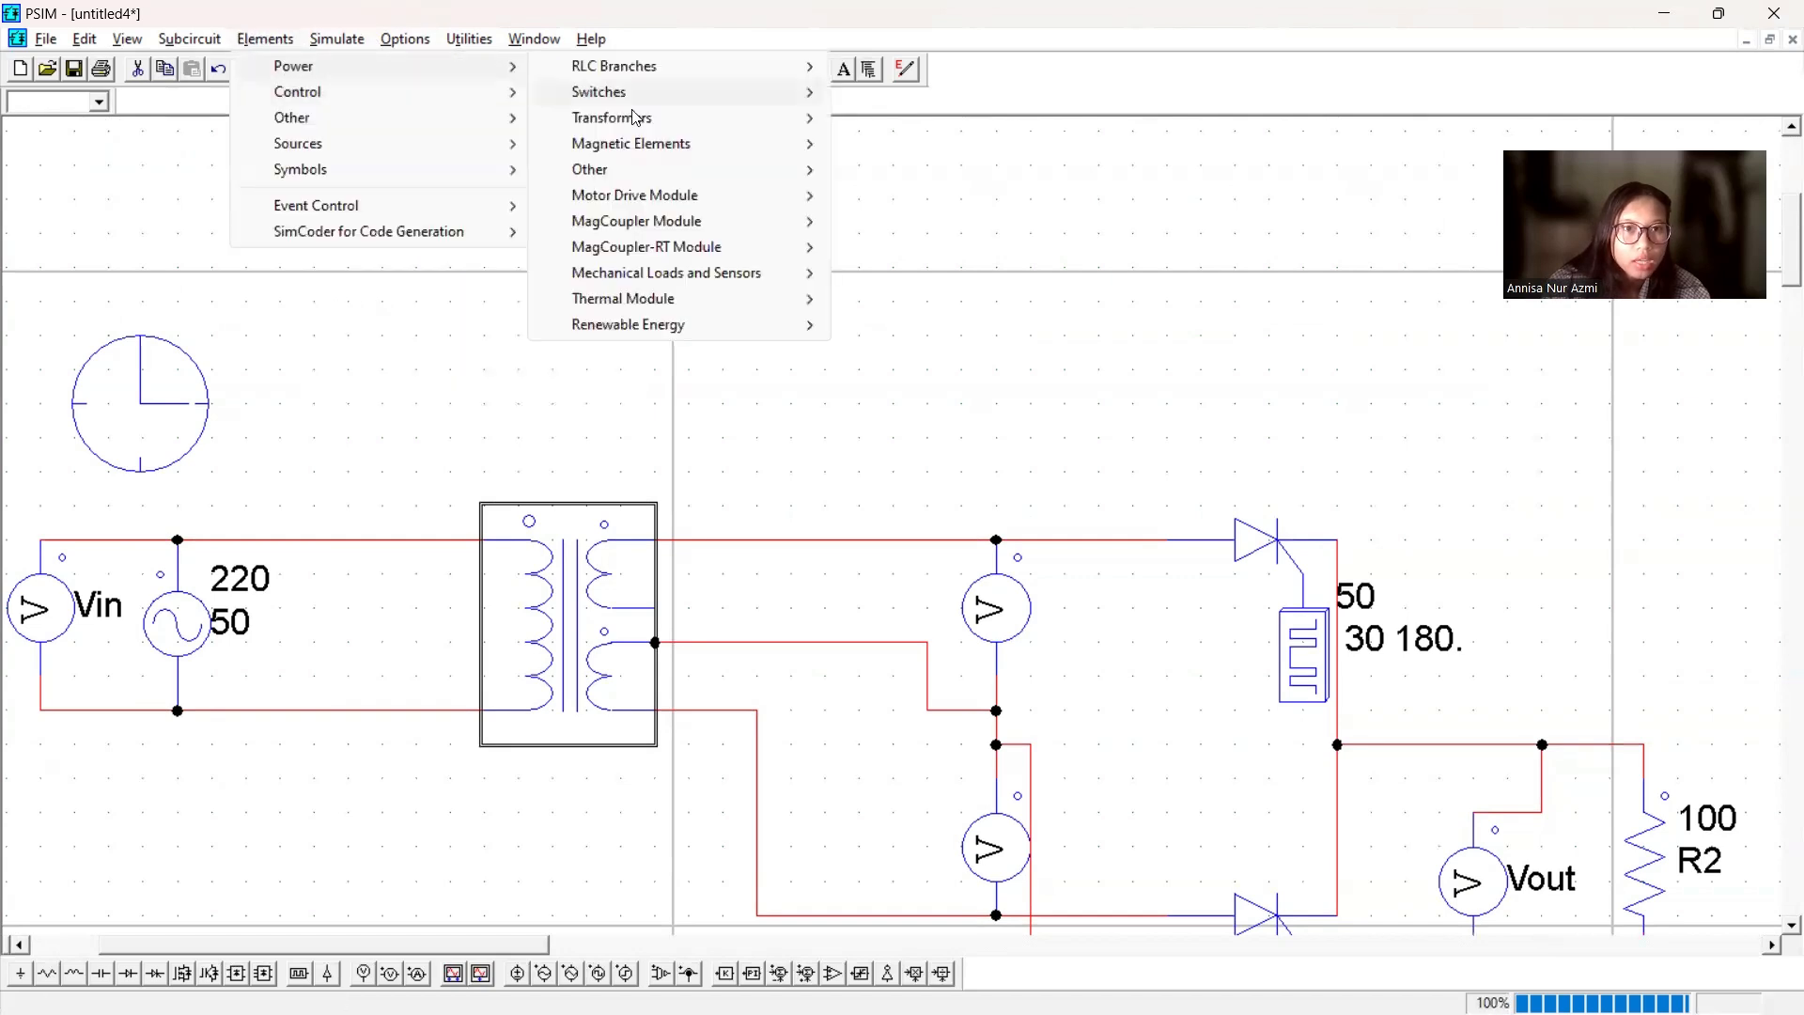
pyautogui.moveTo(636, 117)
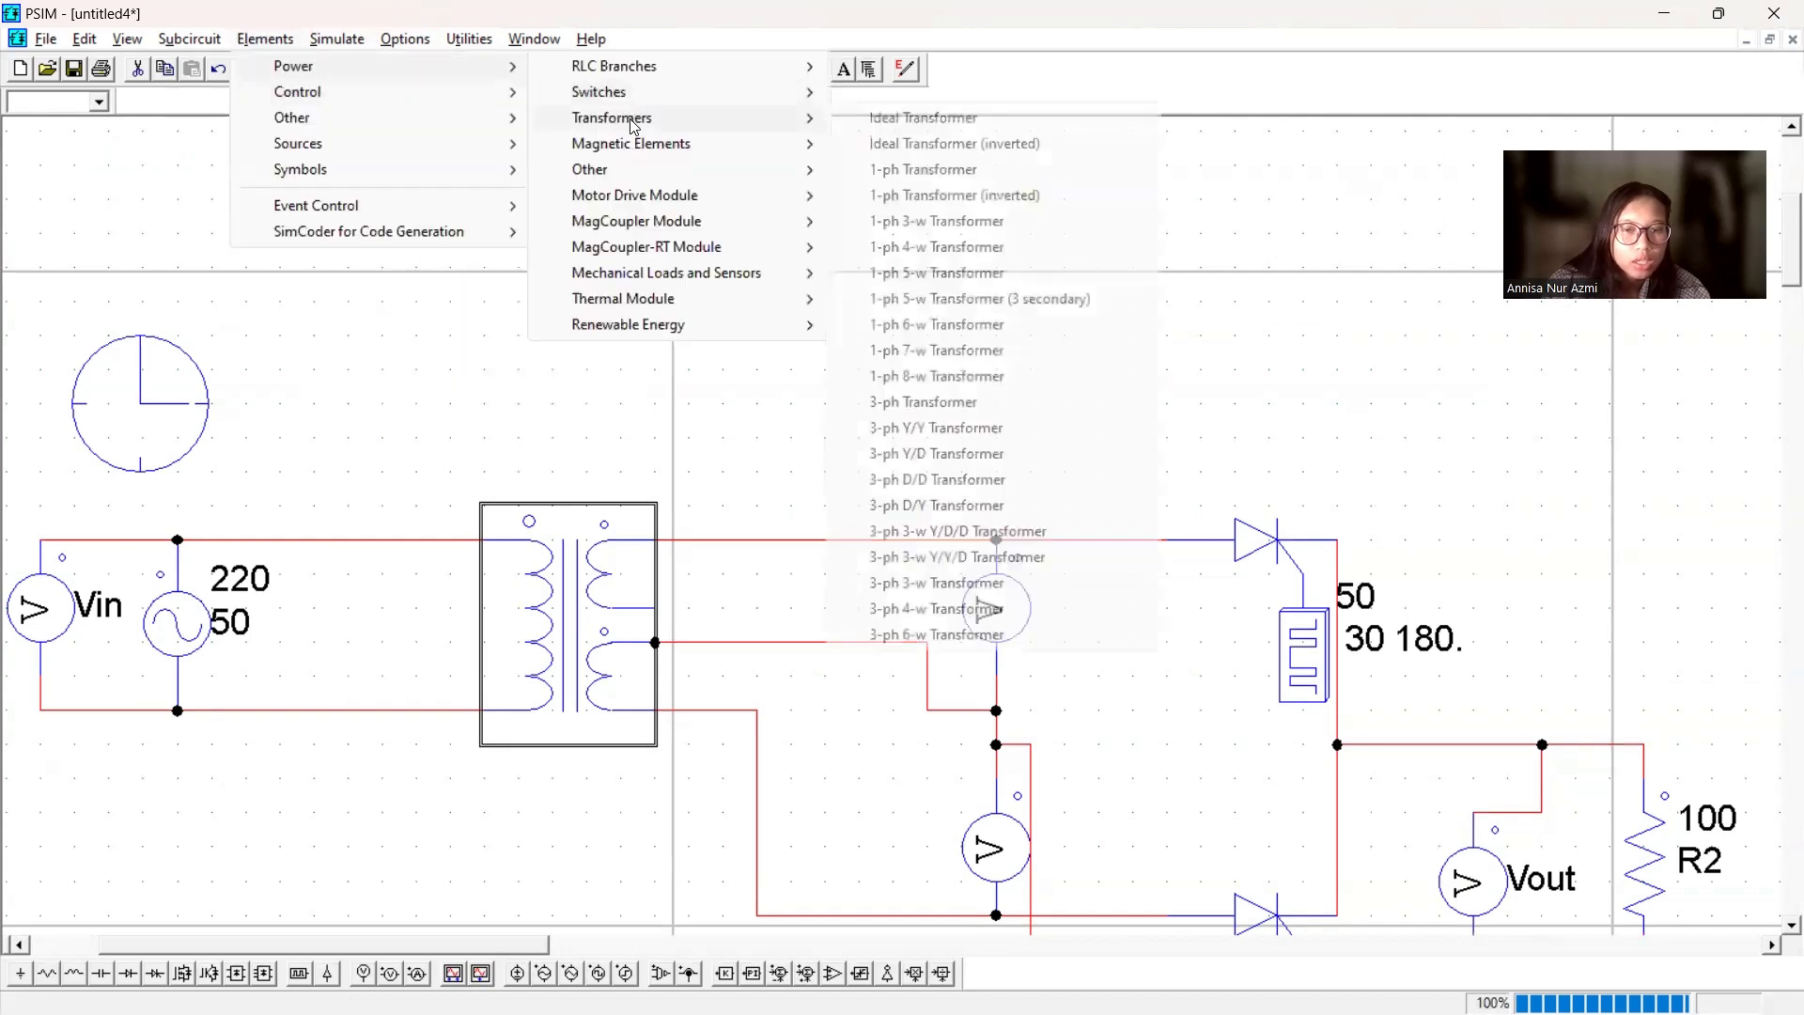
pyautogui.click(917, 229)
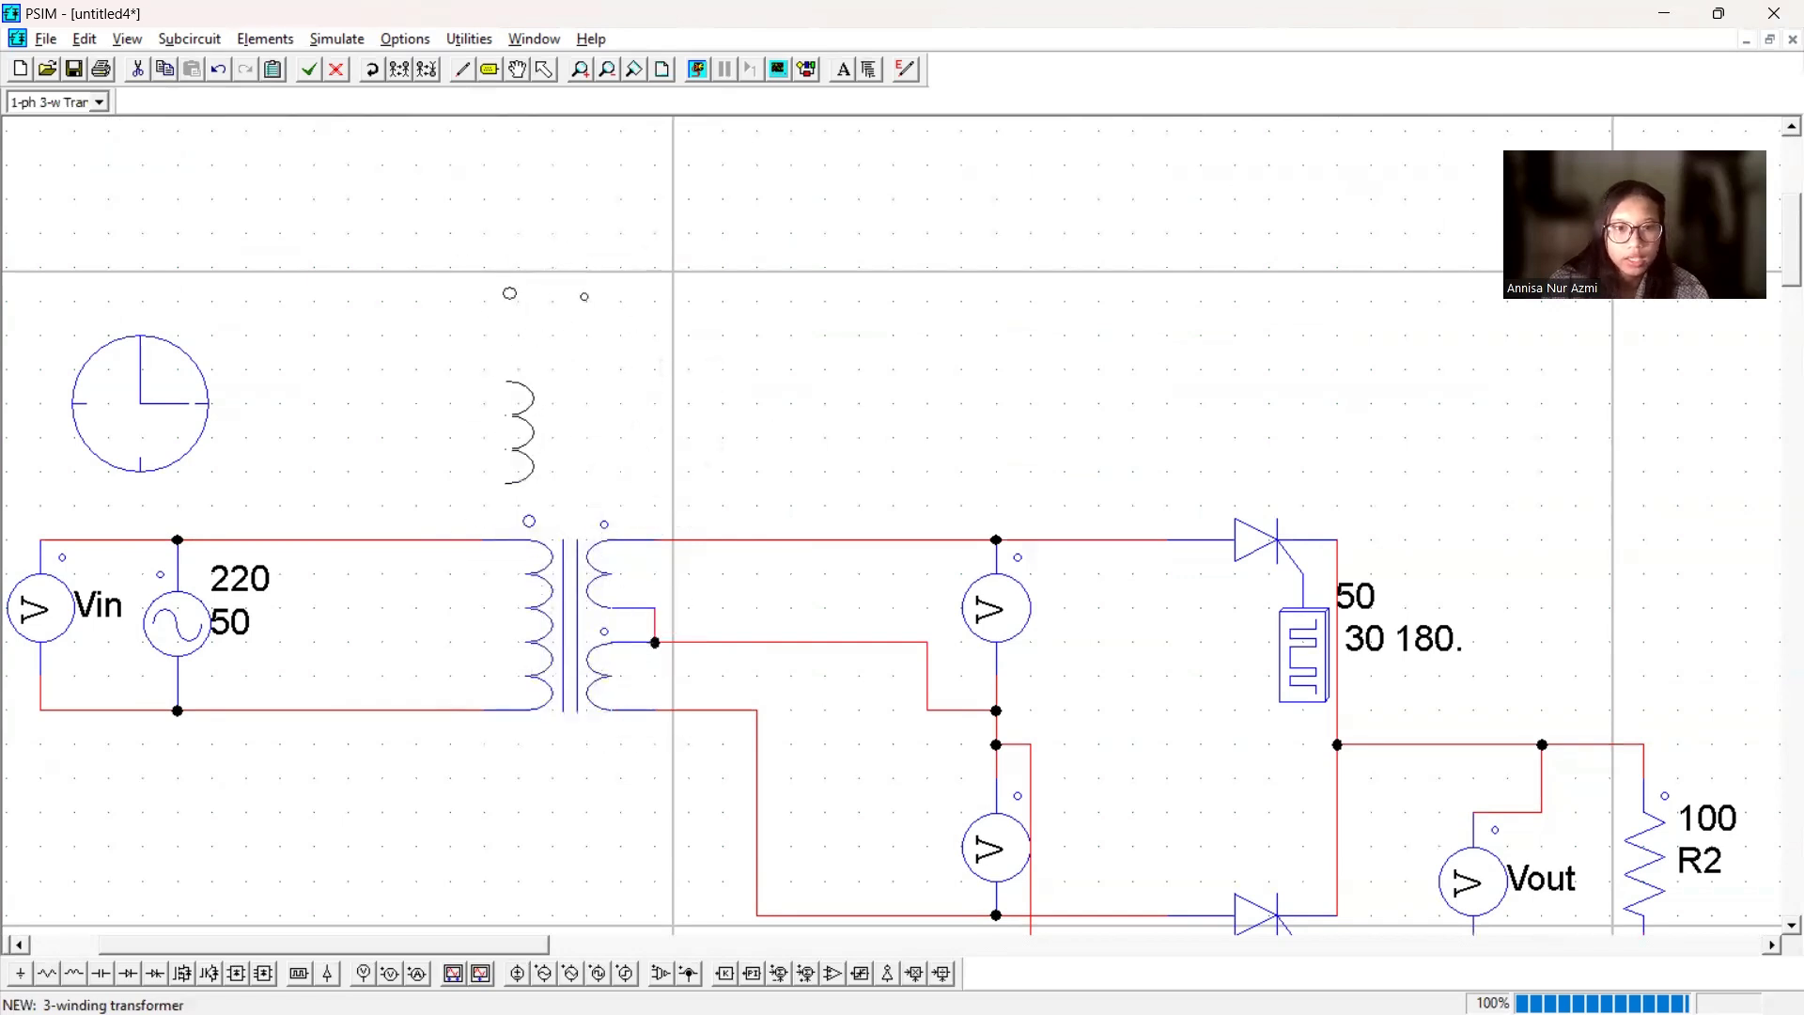
pyautogui.press('Escape')
# - Examine the output side of the full-wave circuit: both thyristors' gating blocks, the Vout voltmeter and load resistor R2
pyautogui.scroll(-3, 1179, 508)
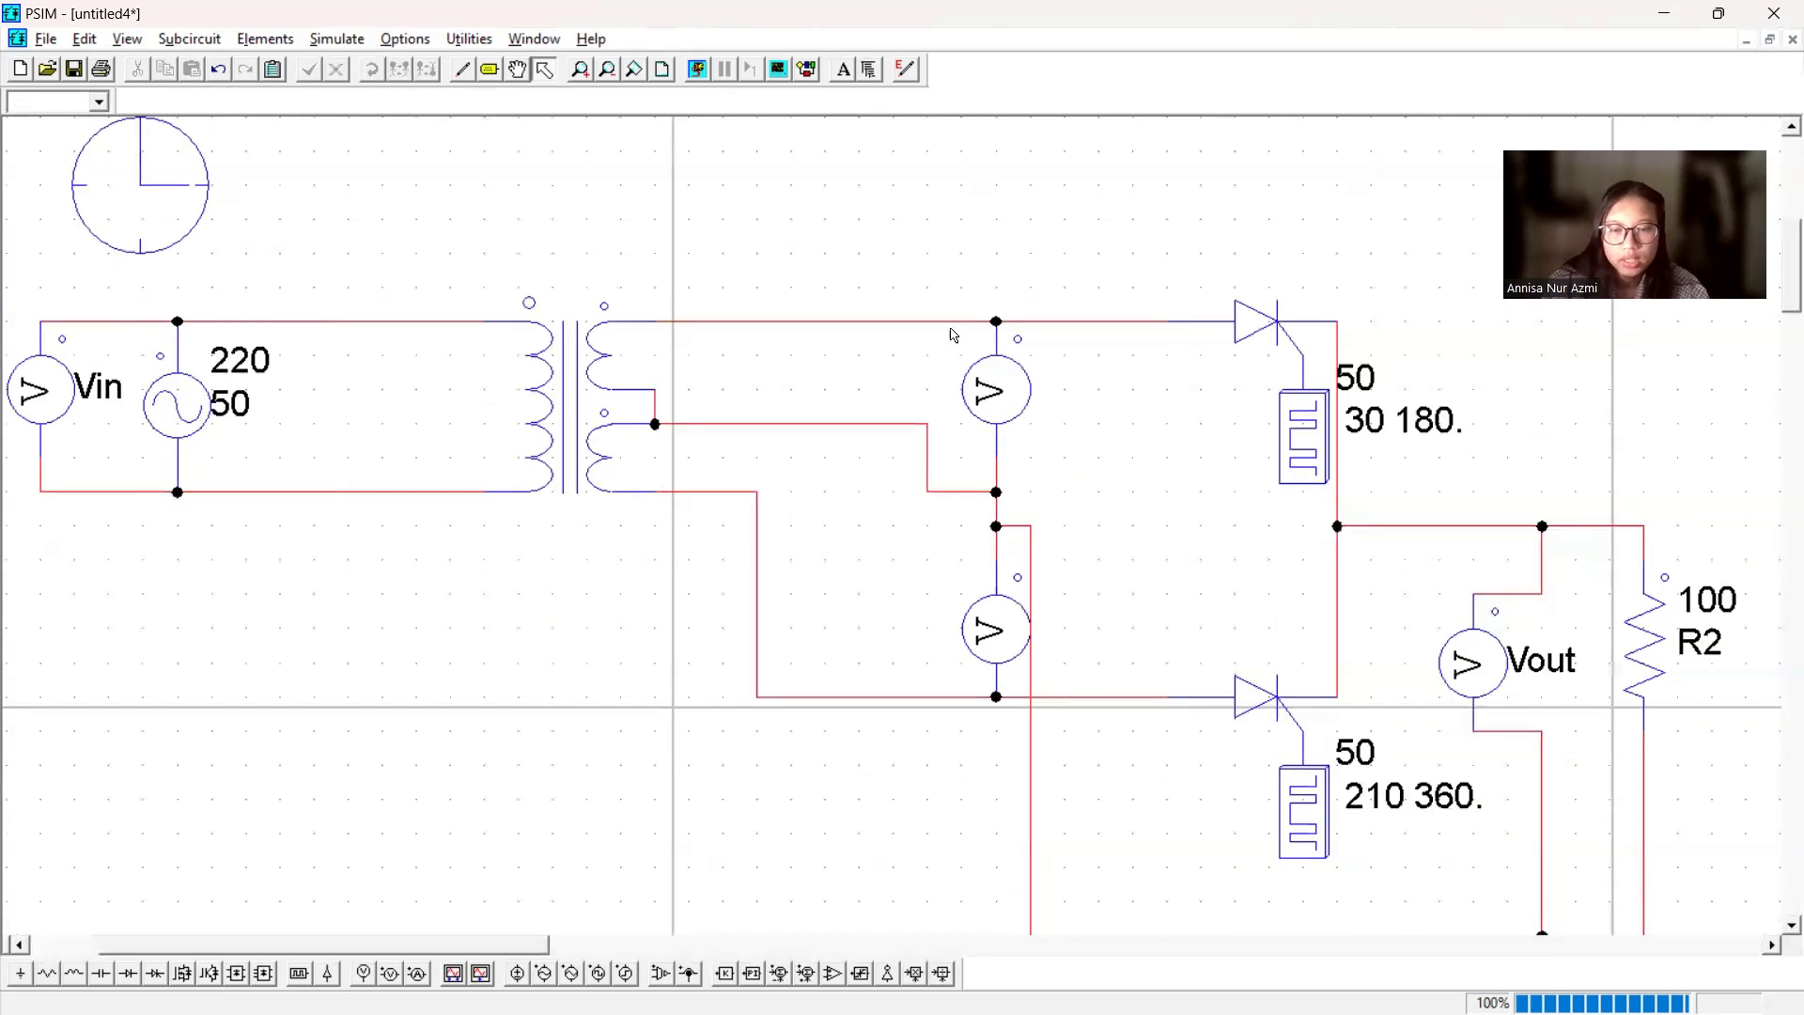
pyautogui.moveTo(492, 954); pyautogui.dragTo(665, 937)
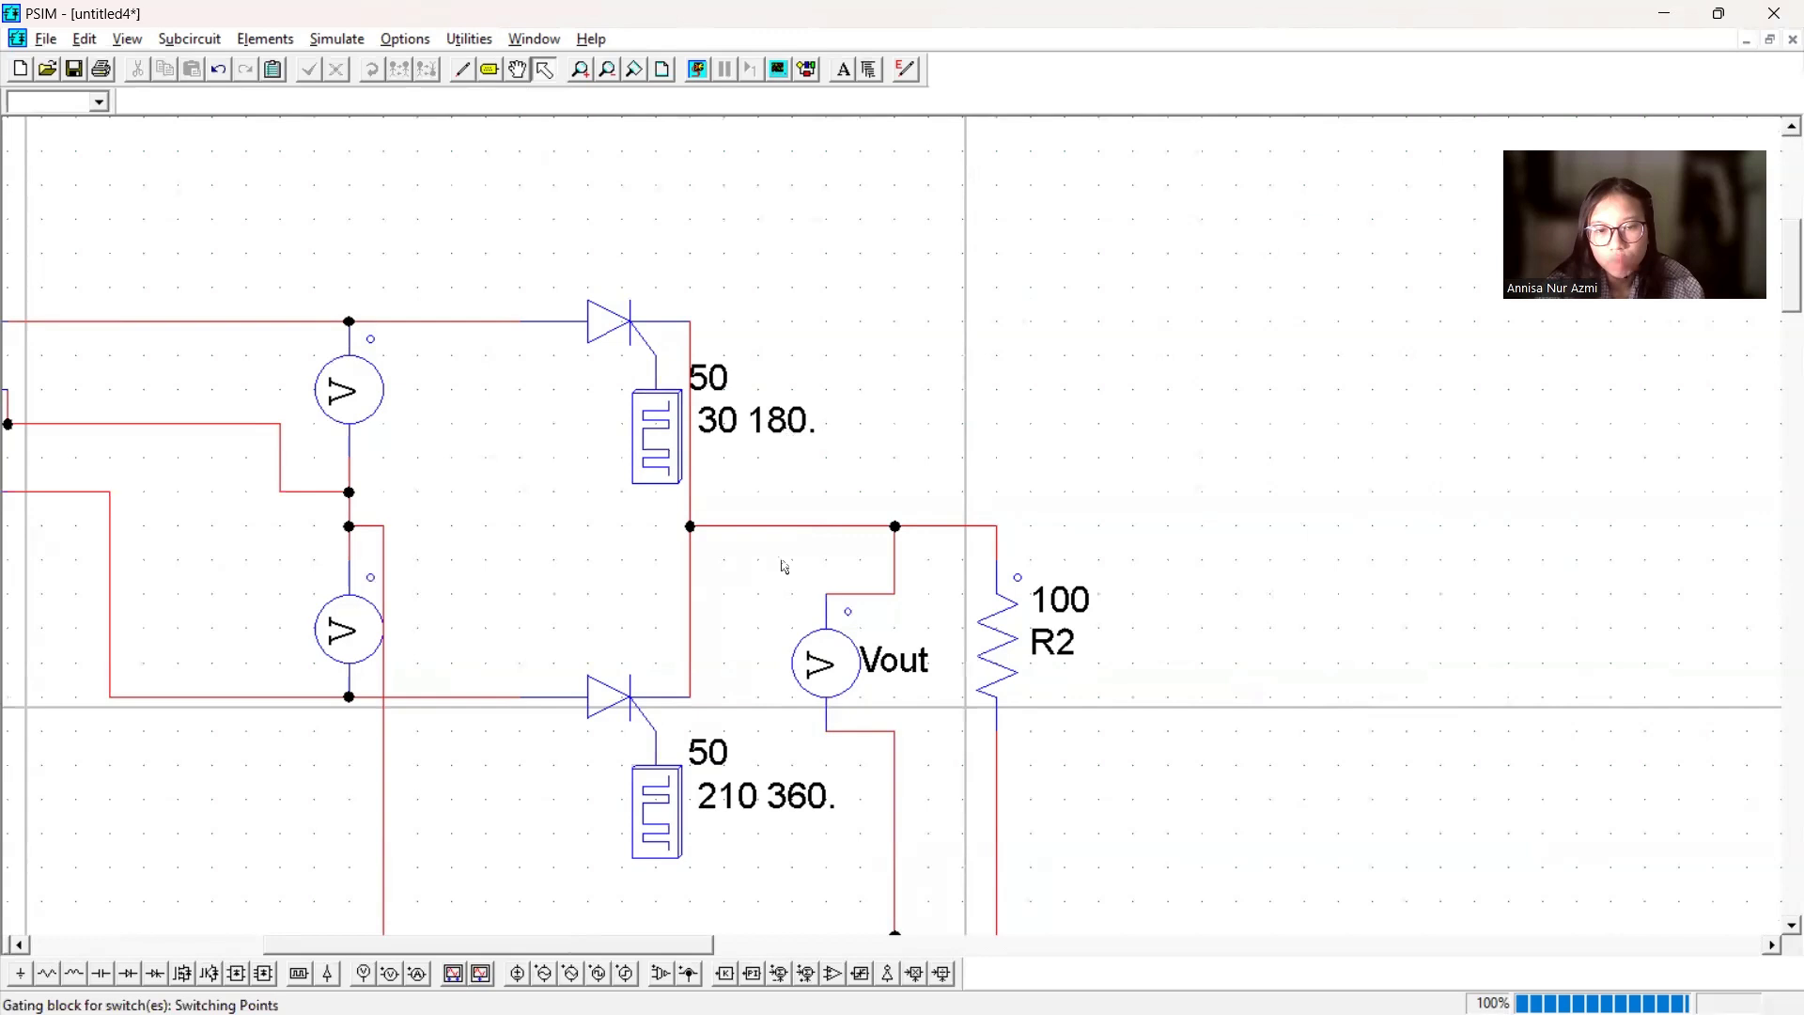
pyautogui.scroll(-3, 793, 752)
pyautogui.scroll(3, 793, 756)
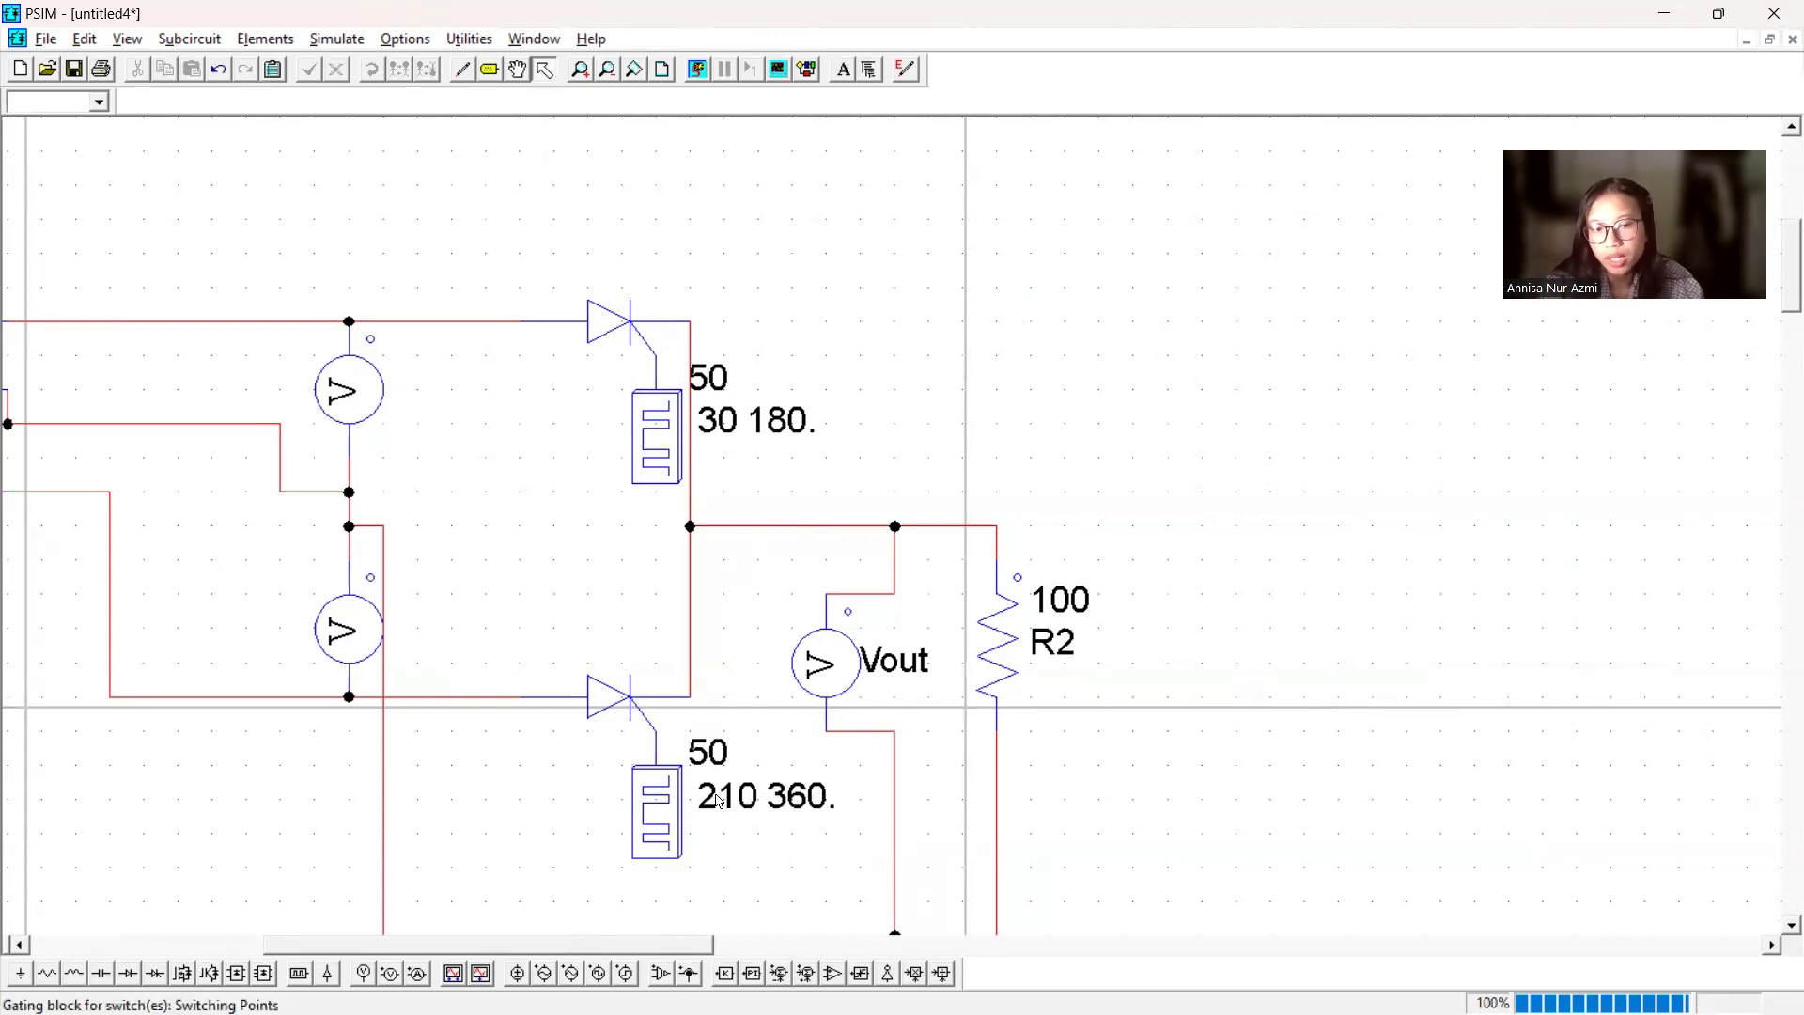
pyautogui.scroll(-3, 747, 794)
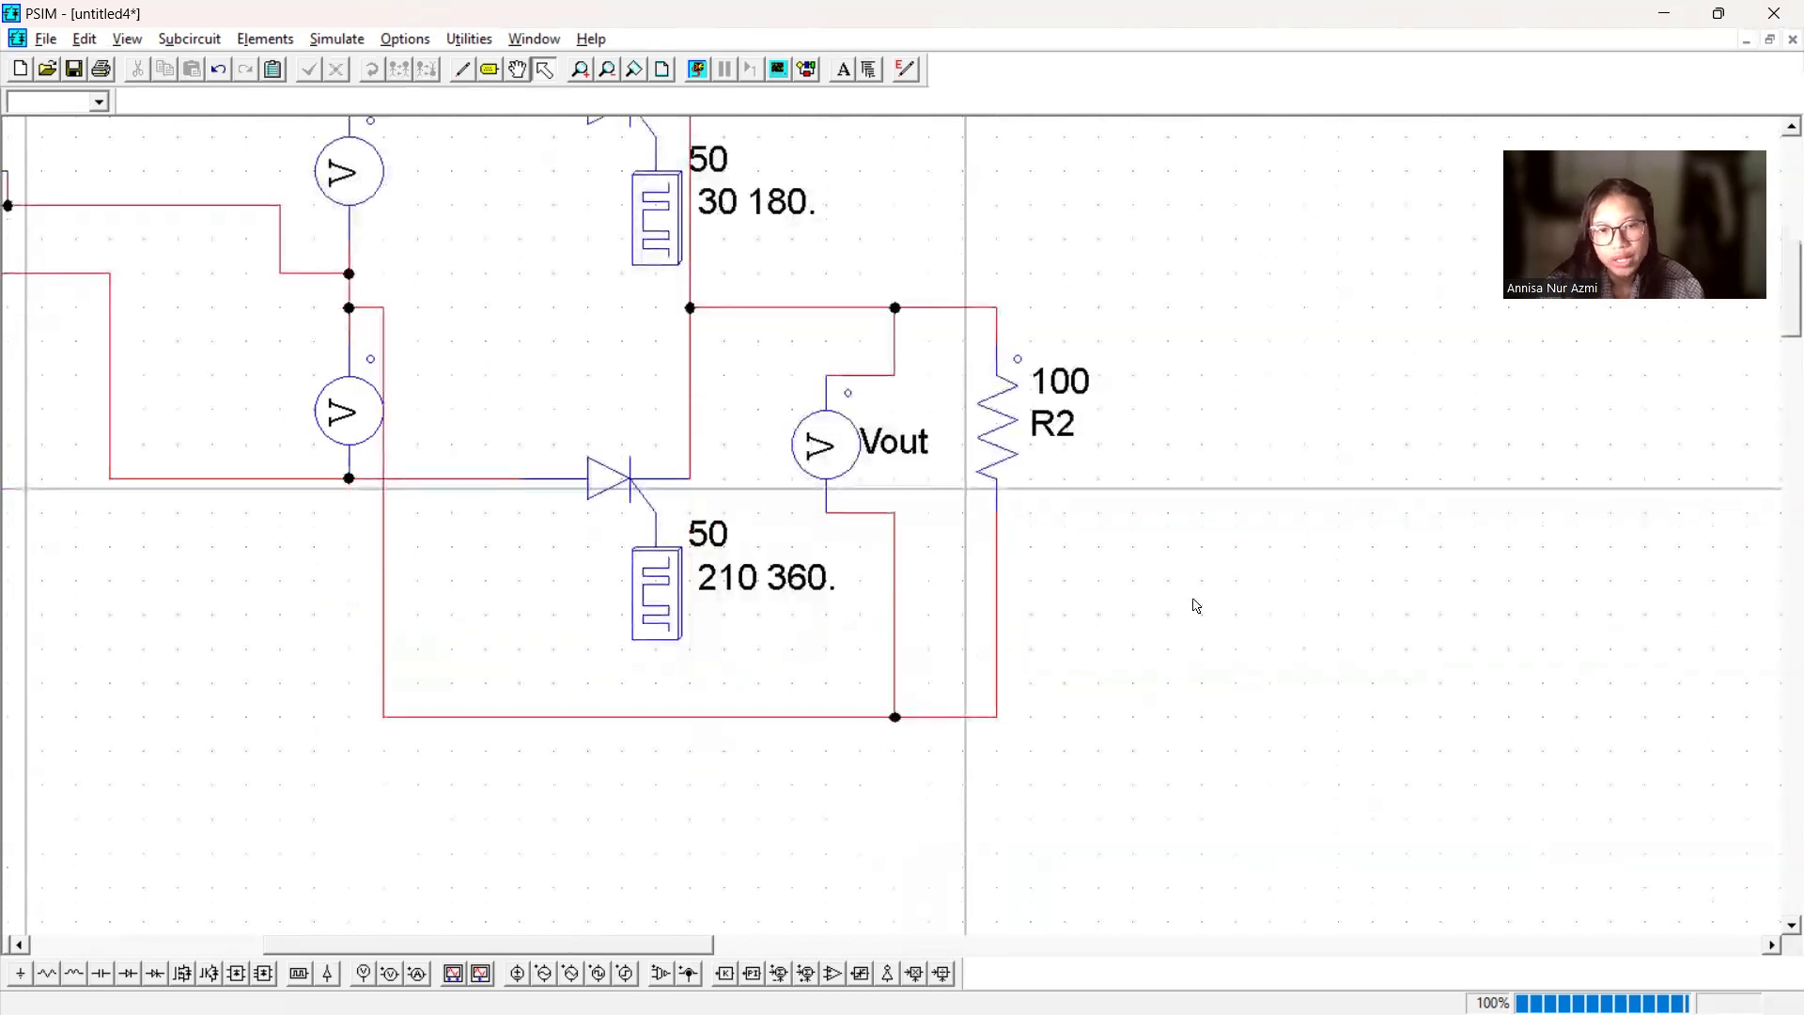
pyautogui.scroll(3, 1049, 551)
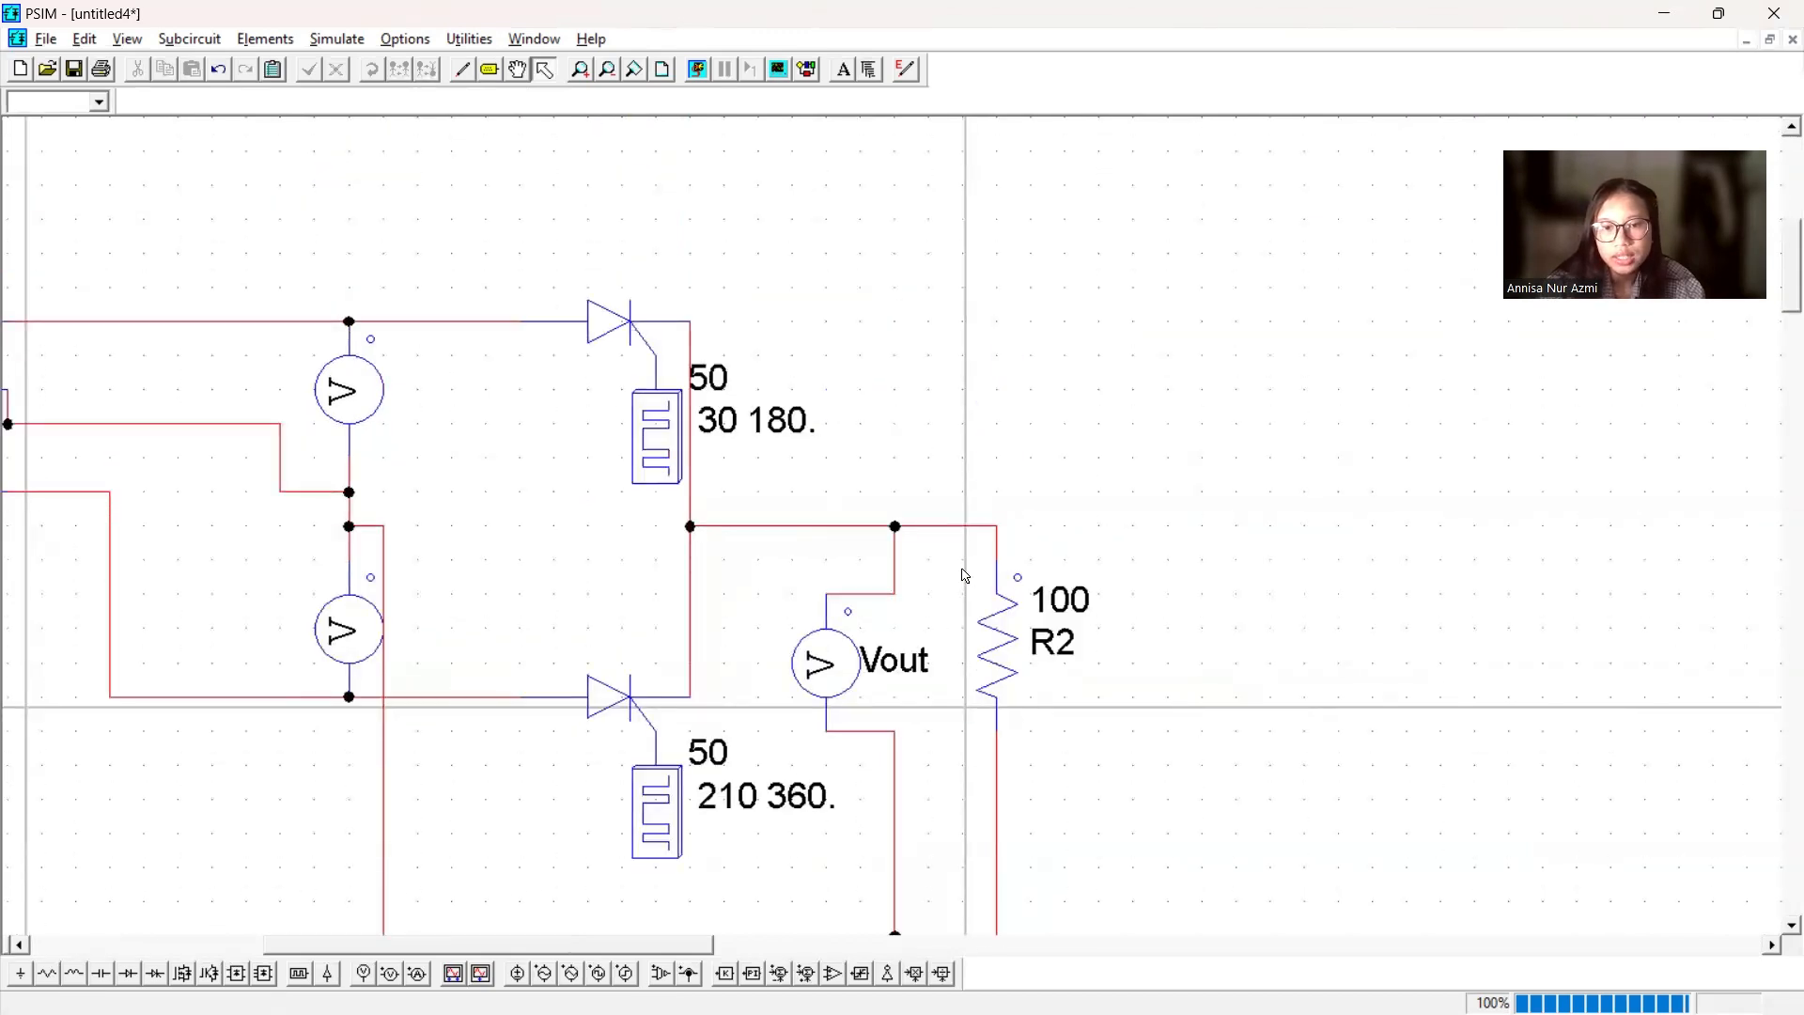
pyautogui.scroll(-3, 1115, 742)
pyautogui.scroll(3, 965, 575)
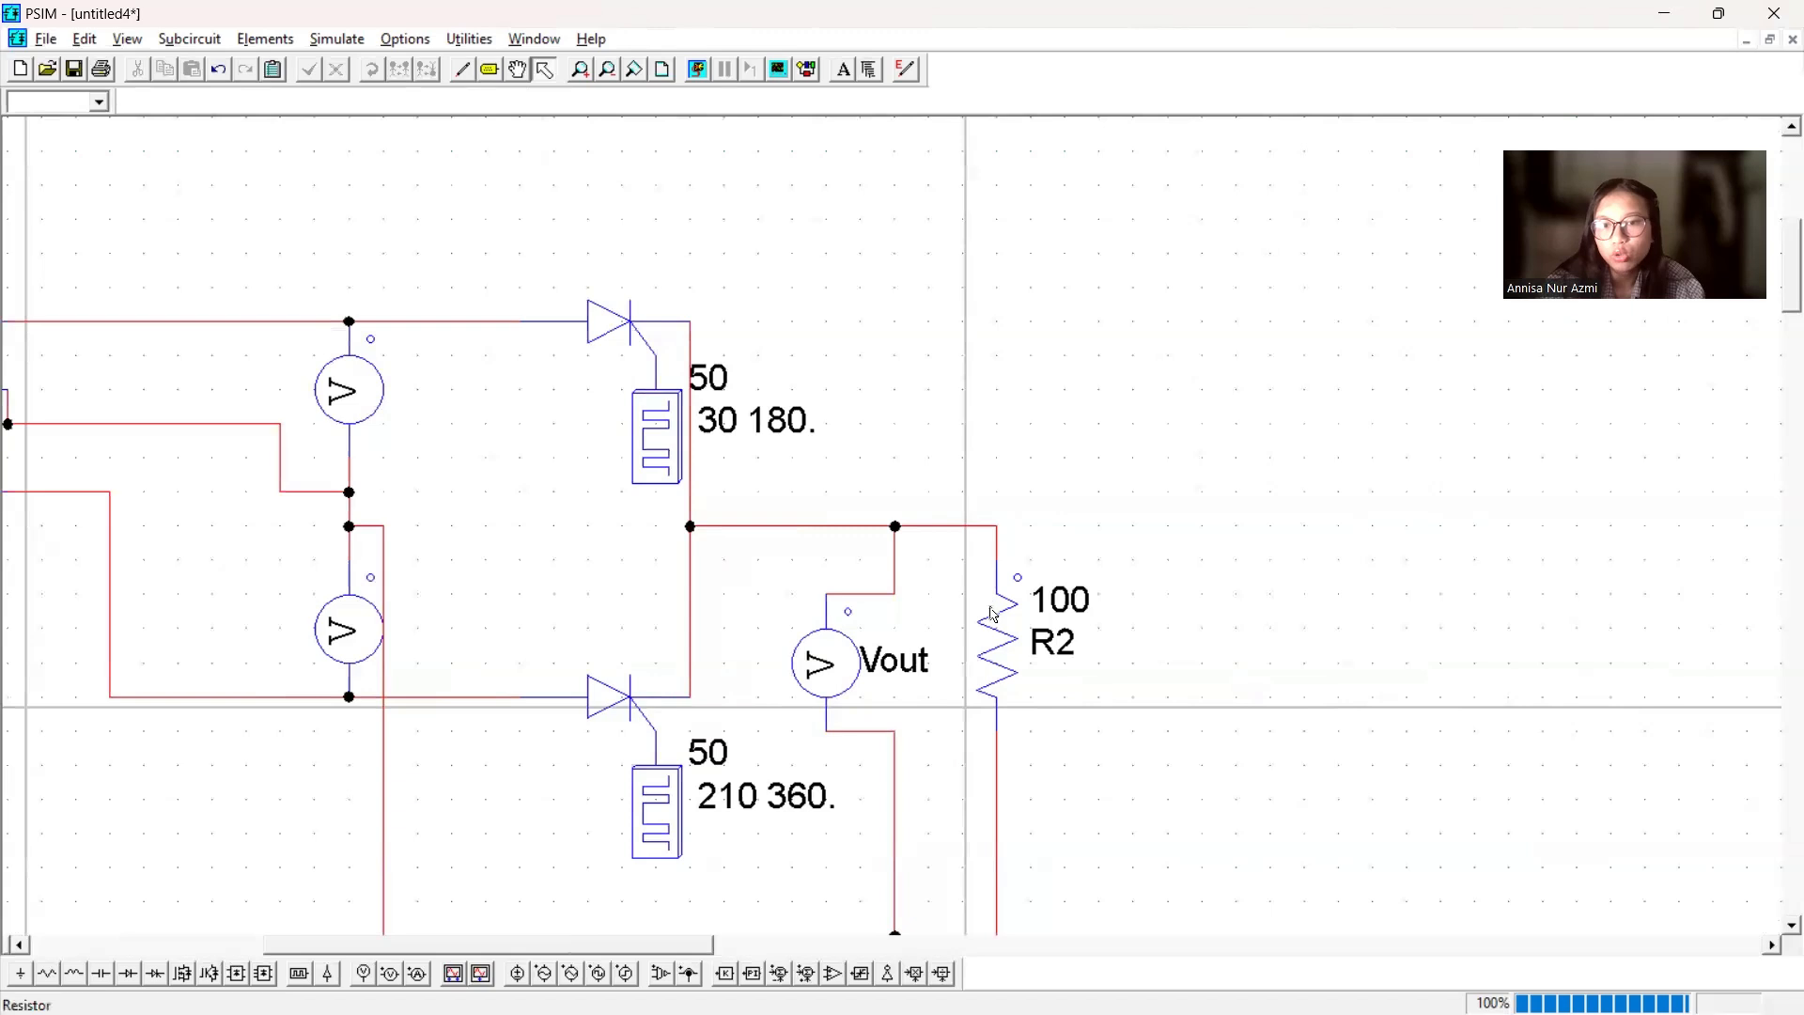
# - Fit the full-wave circuit in the view, simulate it and plot the Vin curve in Simview
pyautogui.click(662, 70)
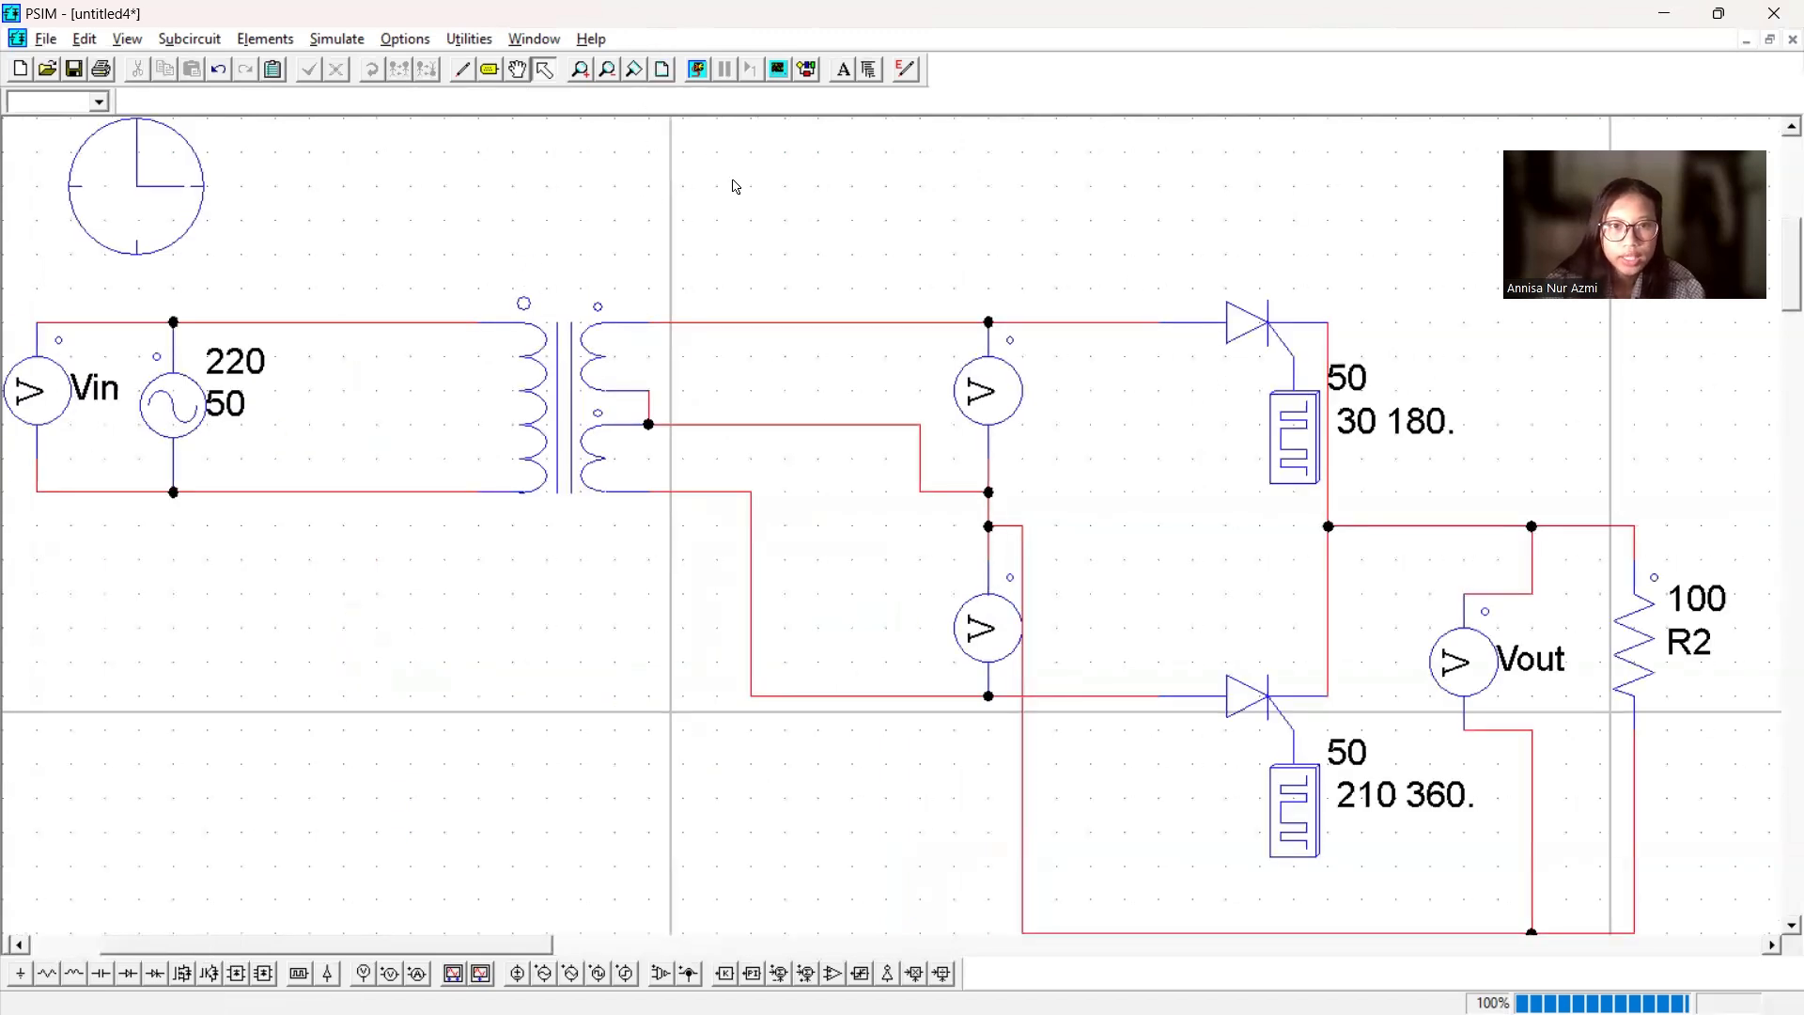
pyautogui.click(698, 69)
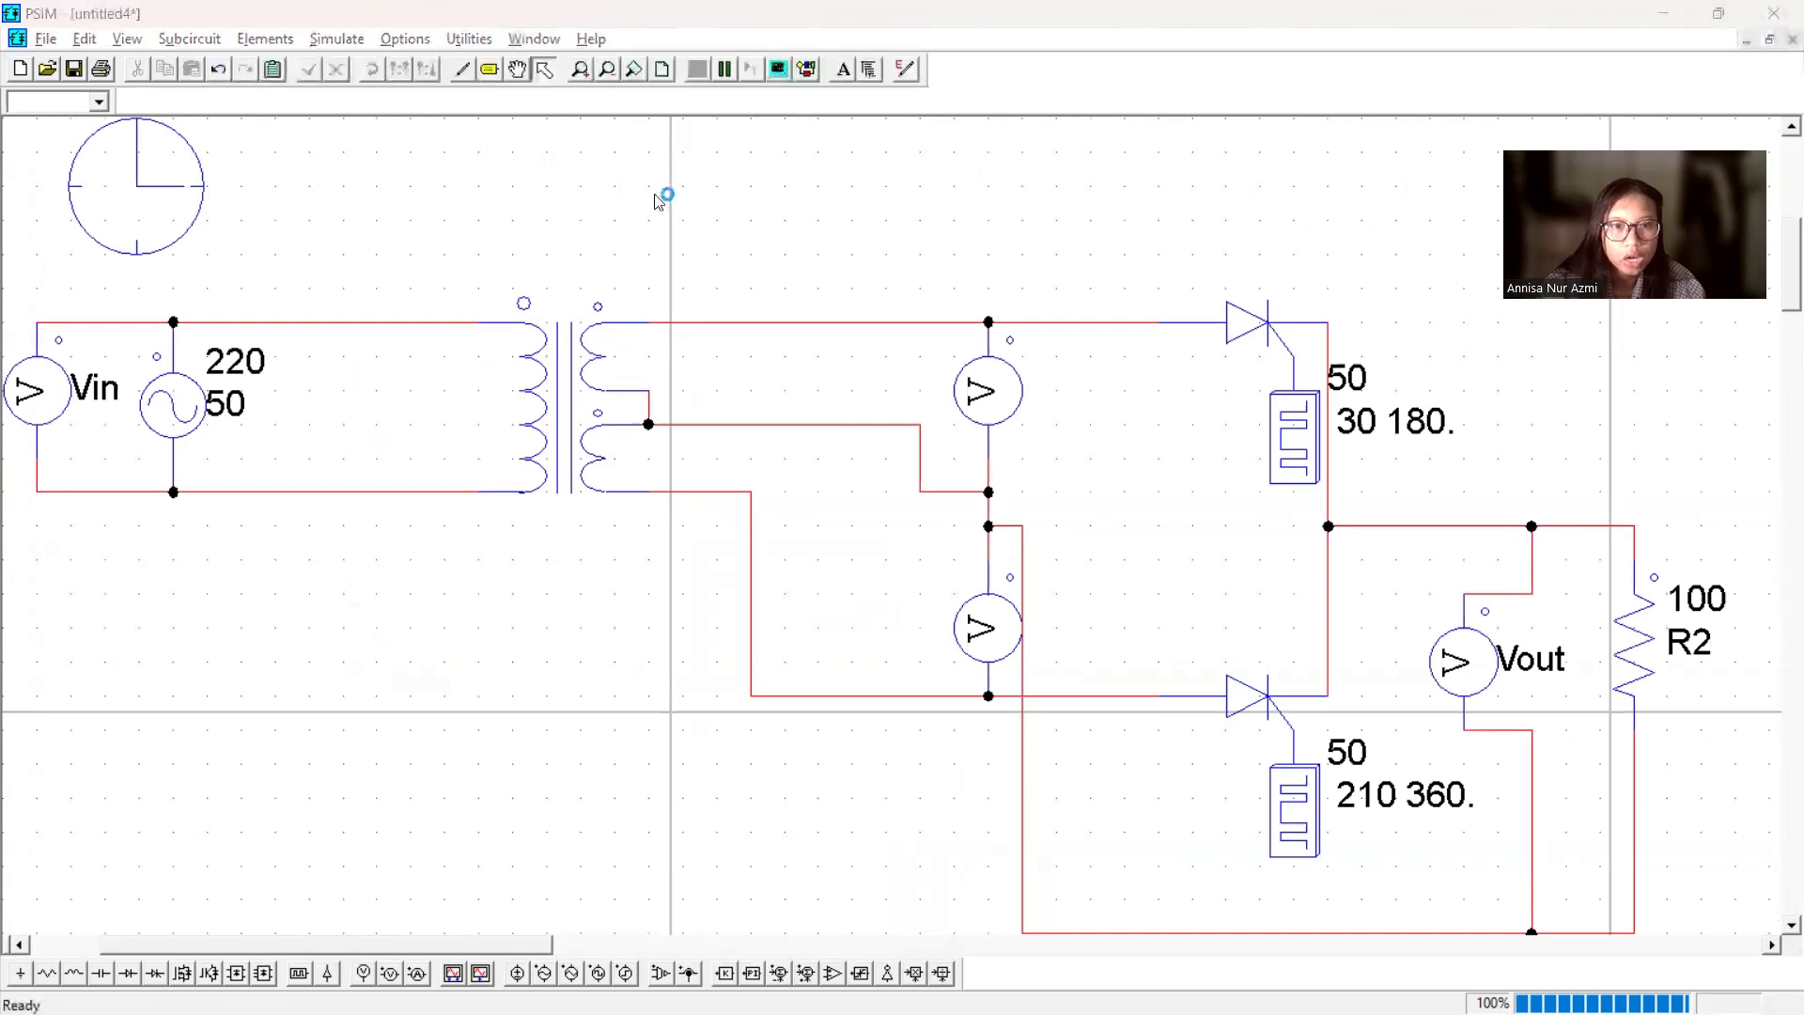
pyautogui.click(525, 372)
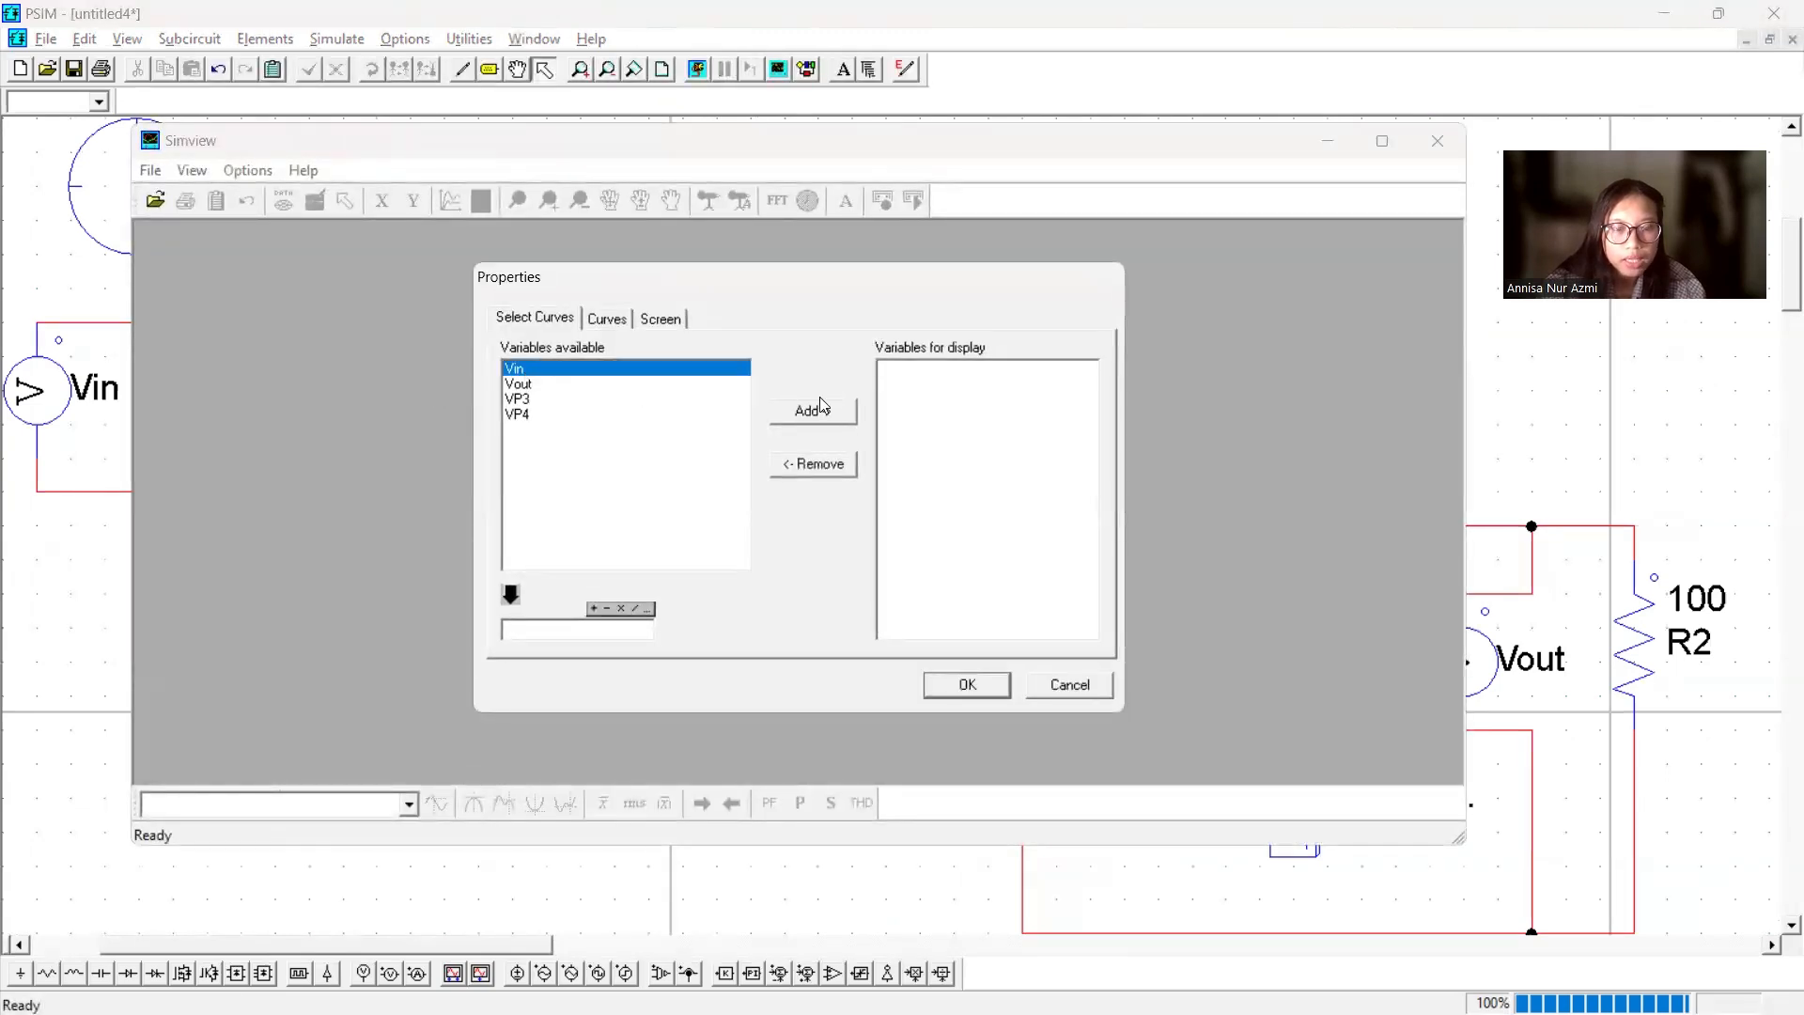
pyautogui.click(814, 412)
pyautogui.click(968, 684)
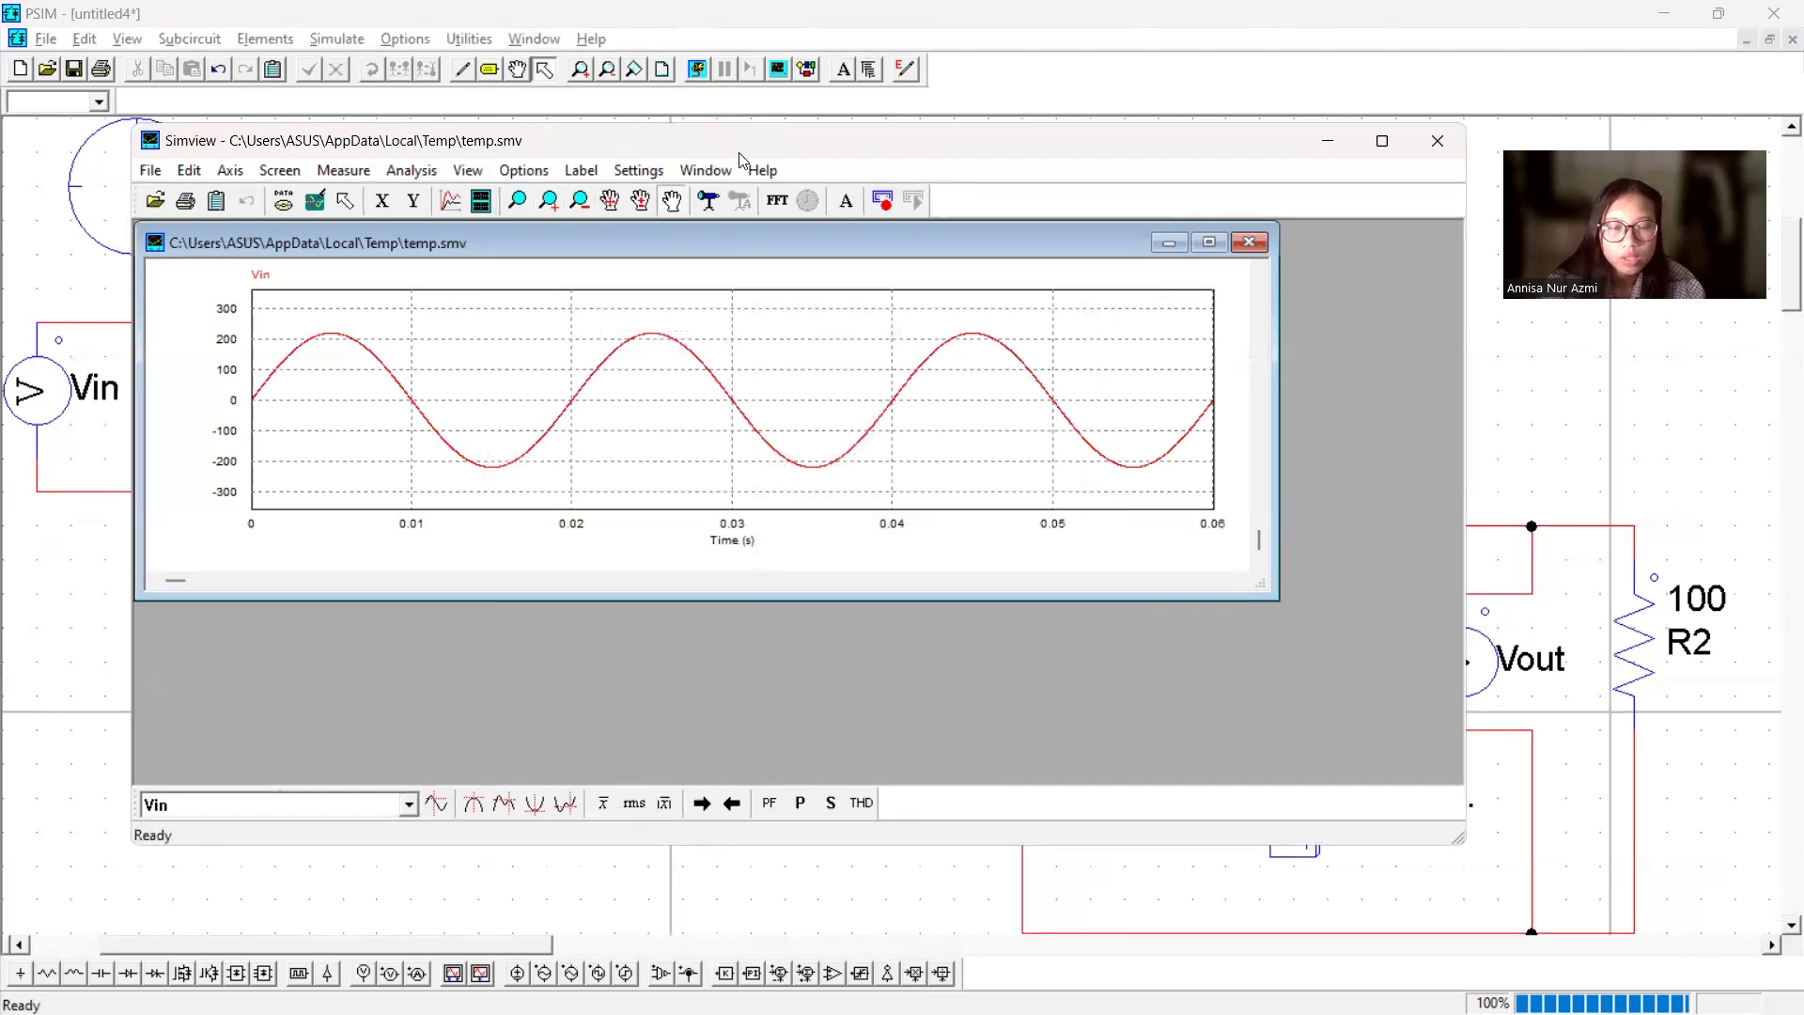
# - Reposition the Simview window over the schematic and add a second screen overlaying the VP3 and VP4 curves
pyautogui.moveTo(740, 155); pyautogui.dragTo(715, 217)
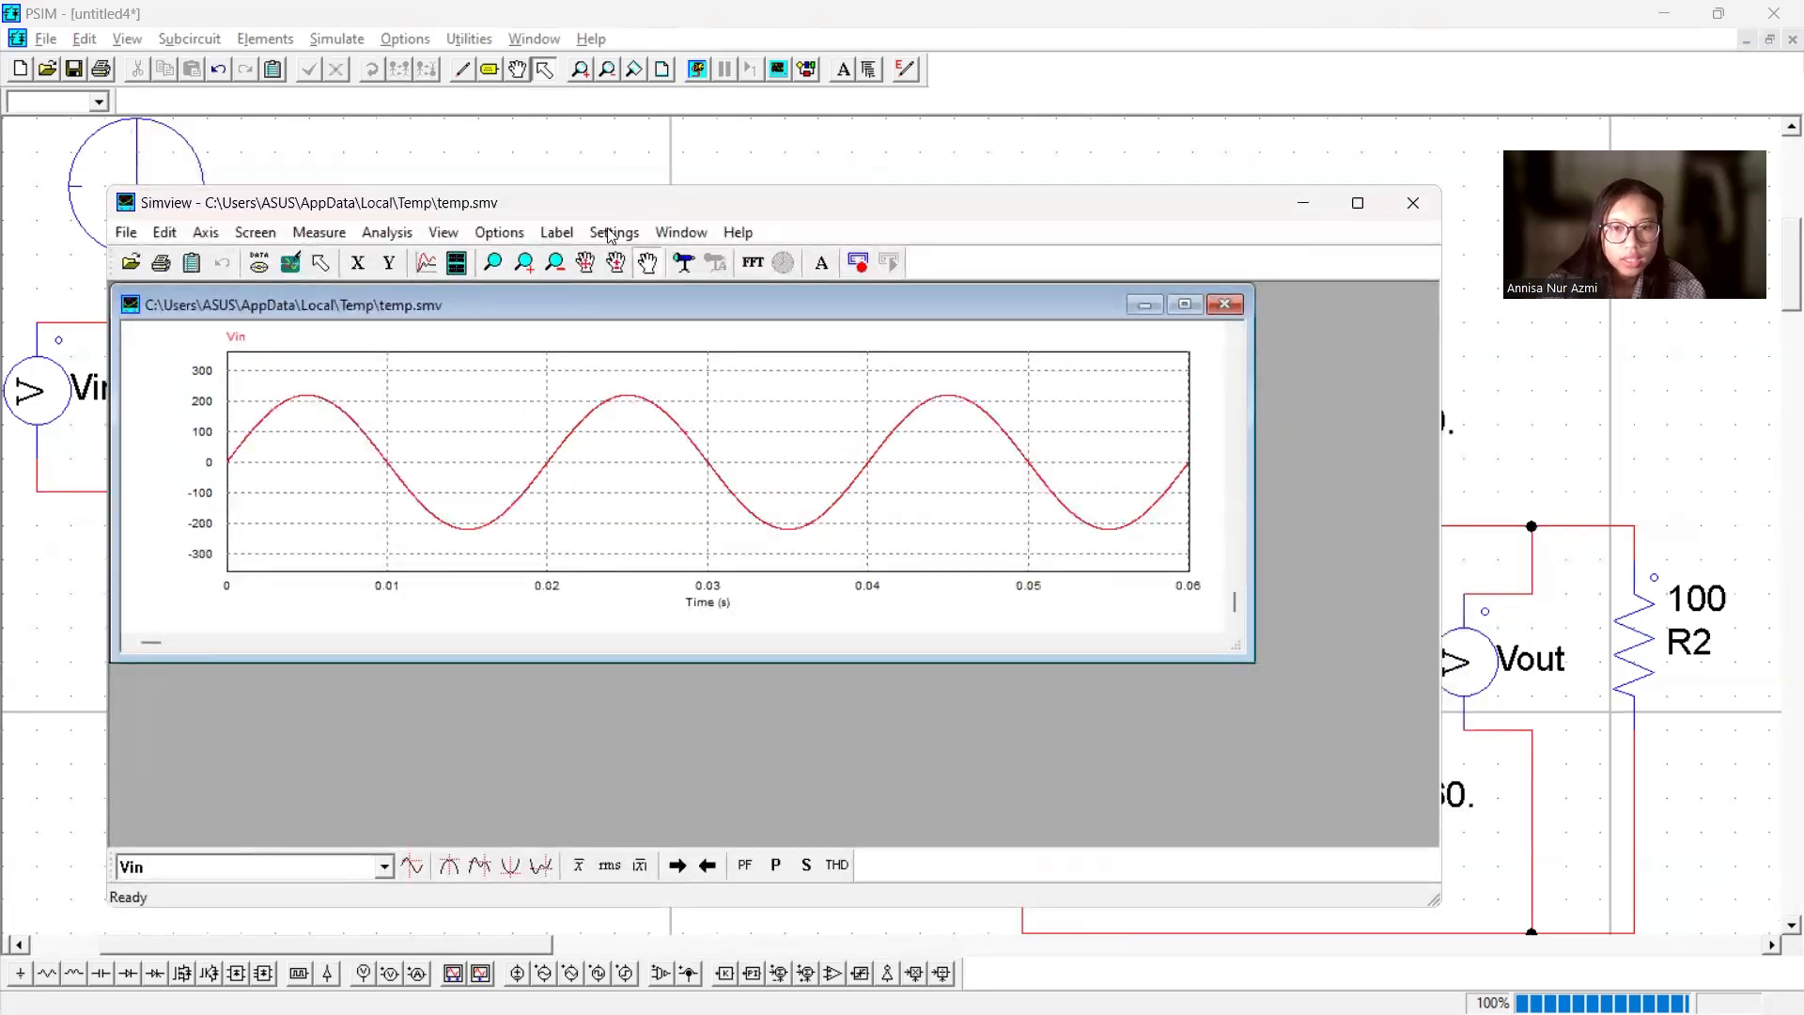
pyautogui.moveTo(609, 202); pyautogui.dragTo(646, 764)
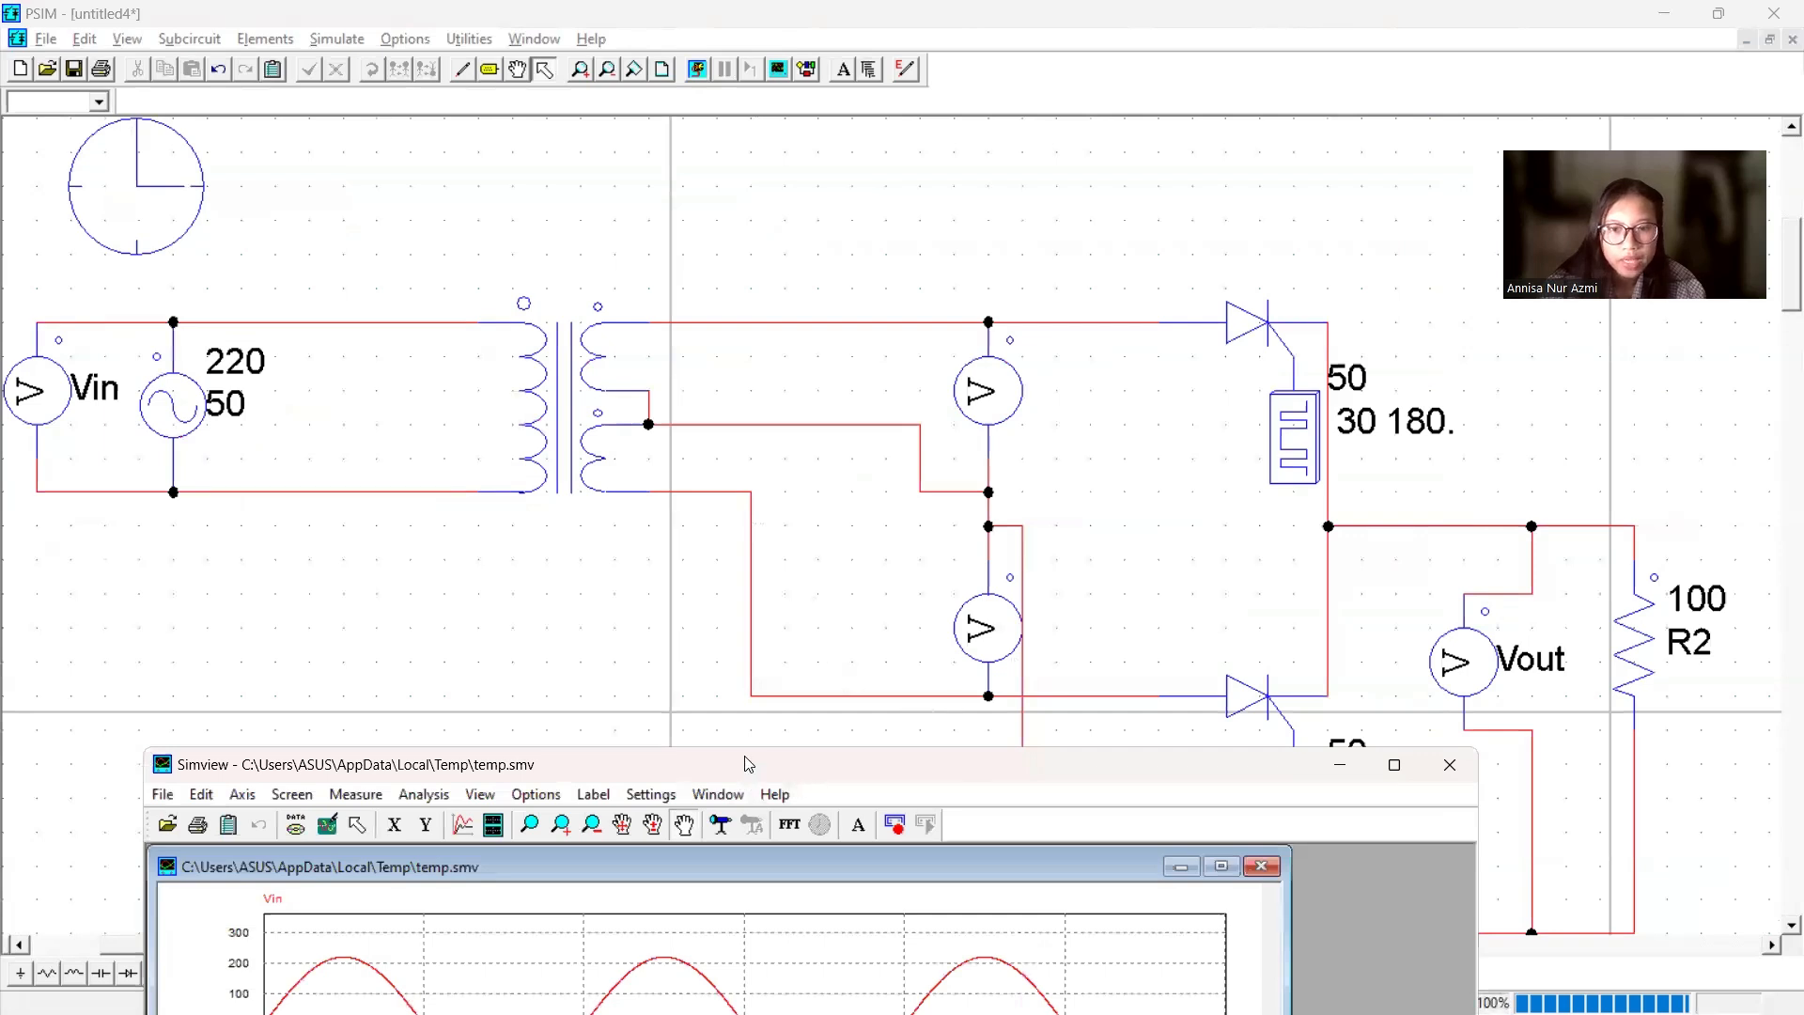
pyautogui.moveTo(745, 764); pyautogui.dragTo(722, 255)
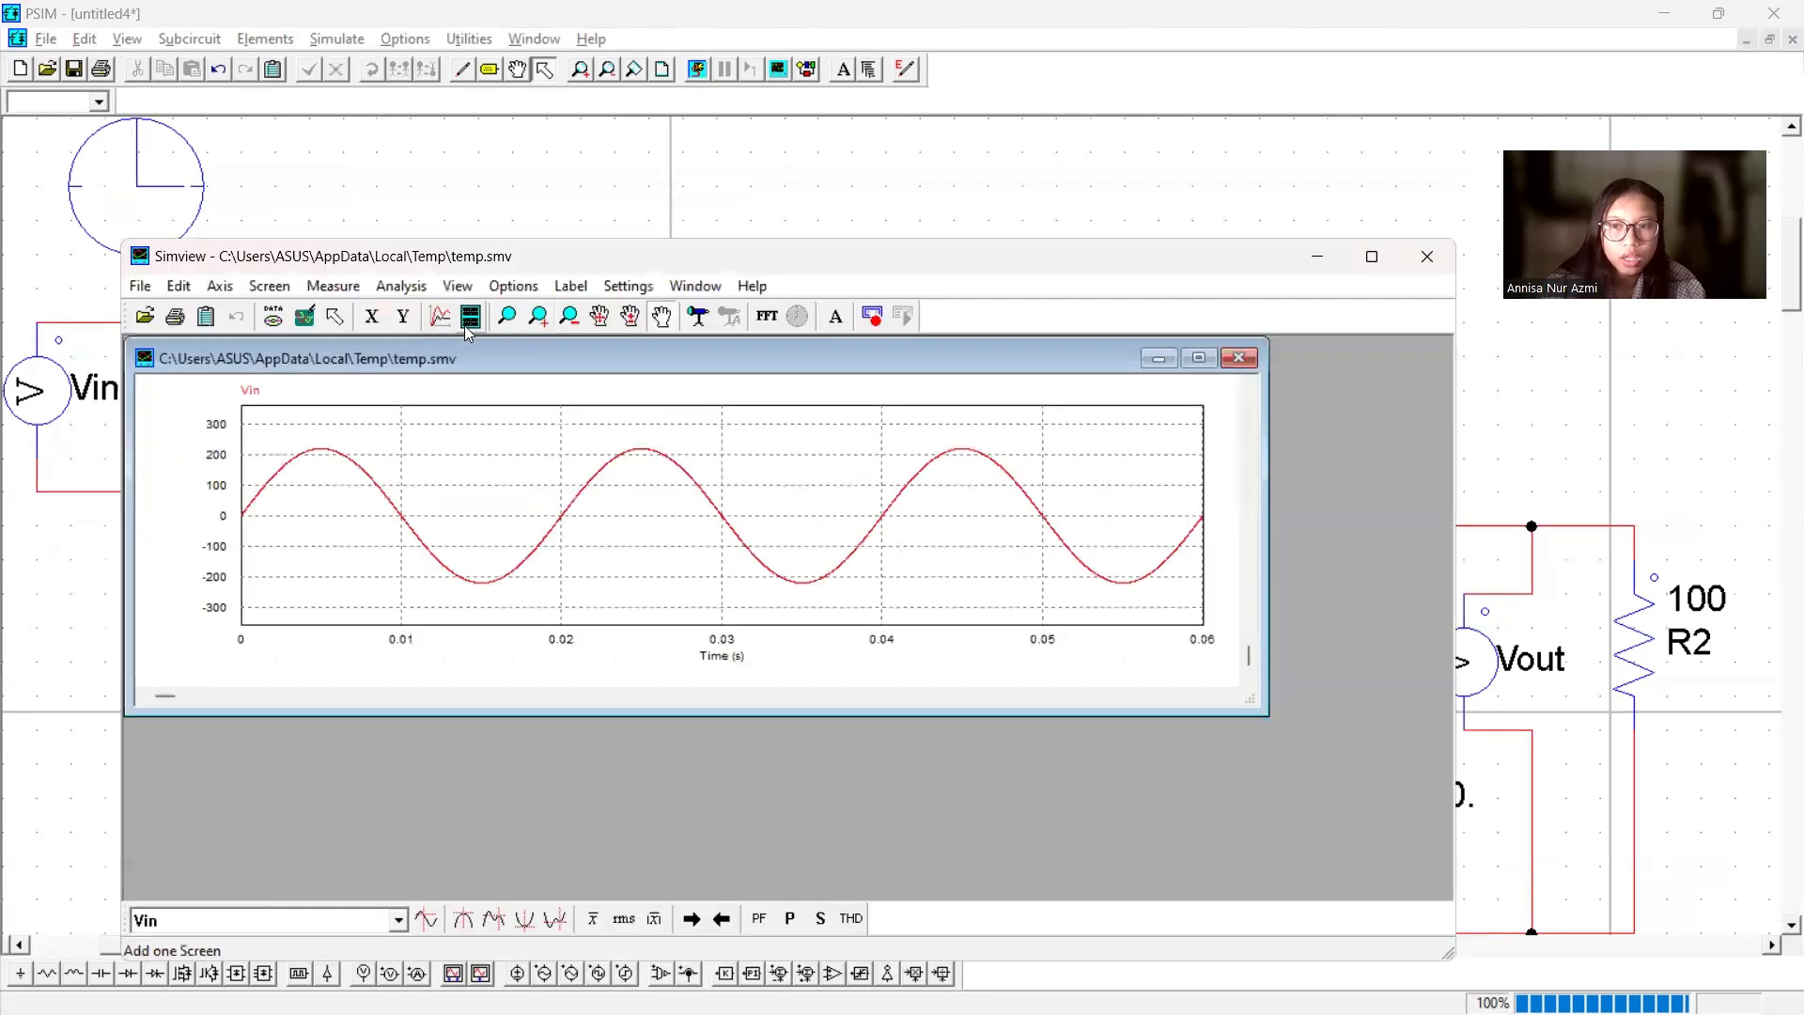
pyautogui.click(471, 316)
pyautogui.click(521, 514)
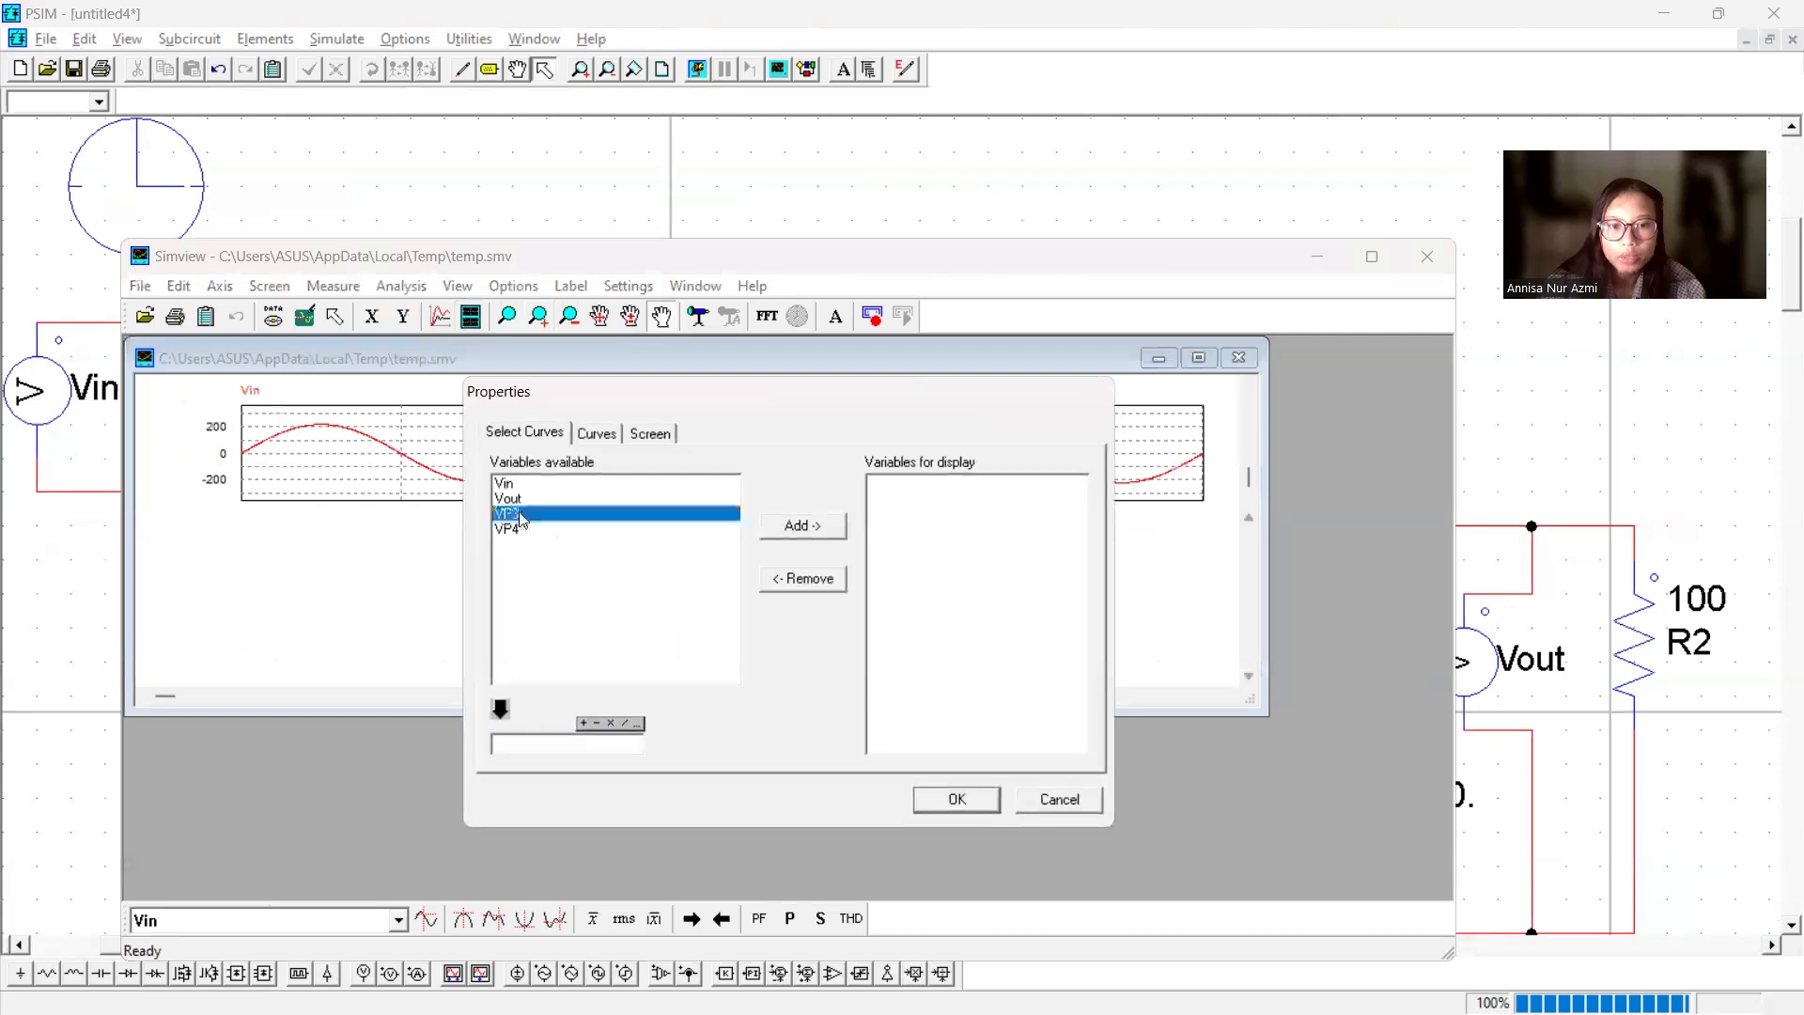
pyautogui.keyDown('shift'); pyautogui.click(522, 529); pyautogui.keyUp('shift')
pyautogui.click(795, 525)
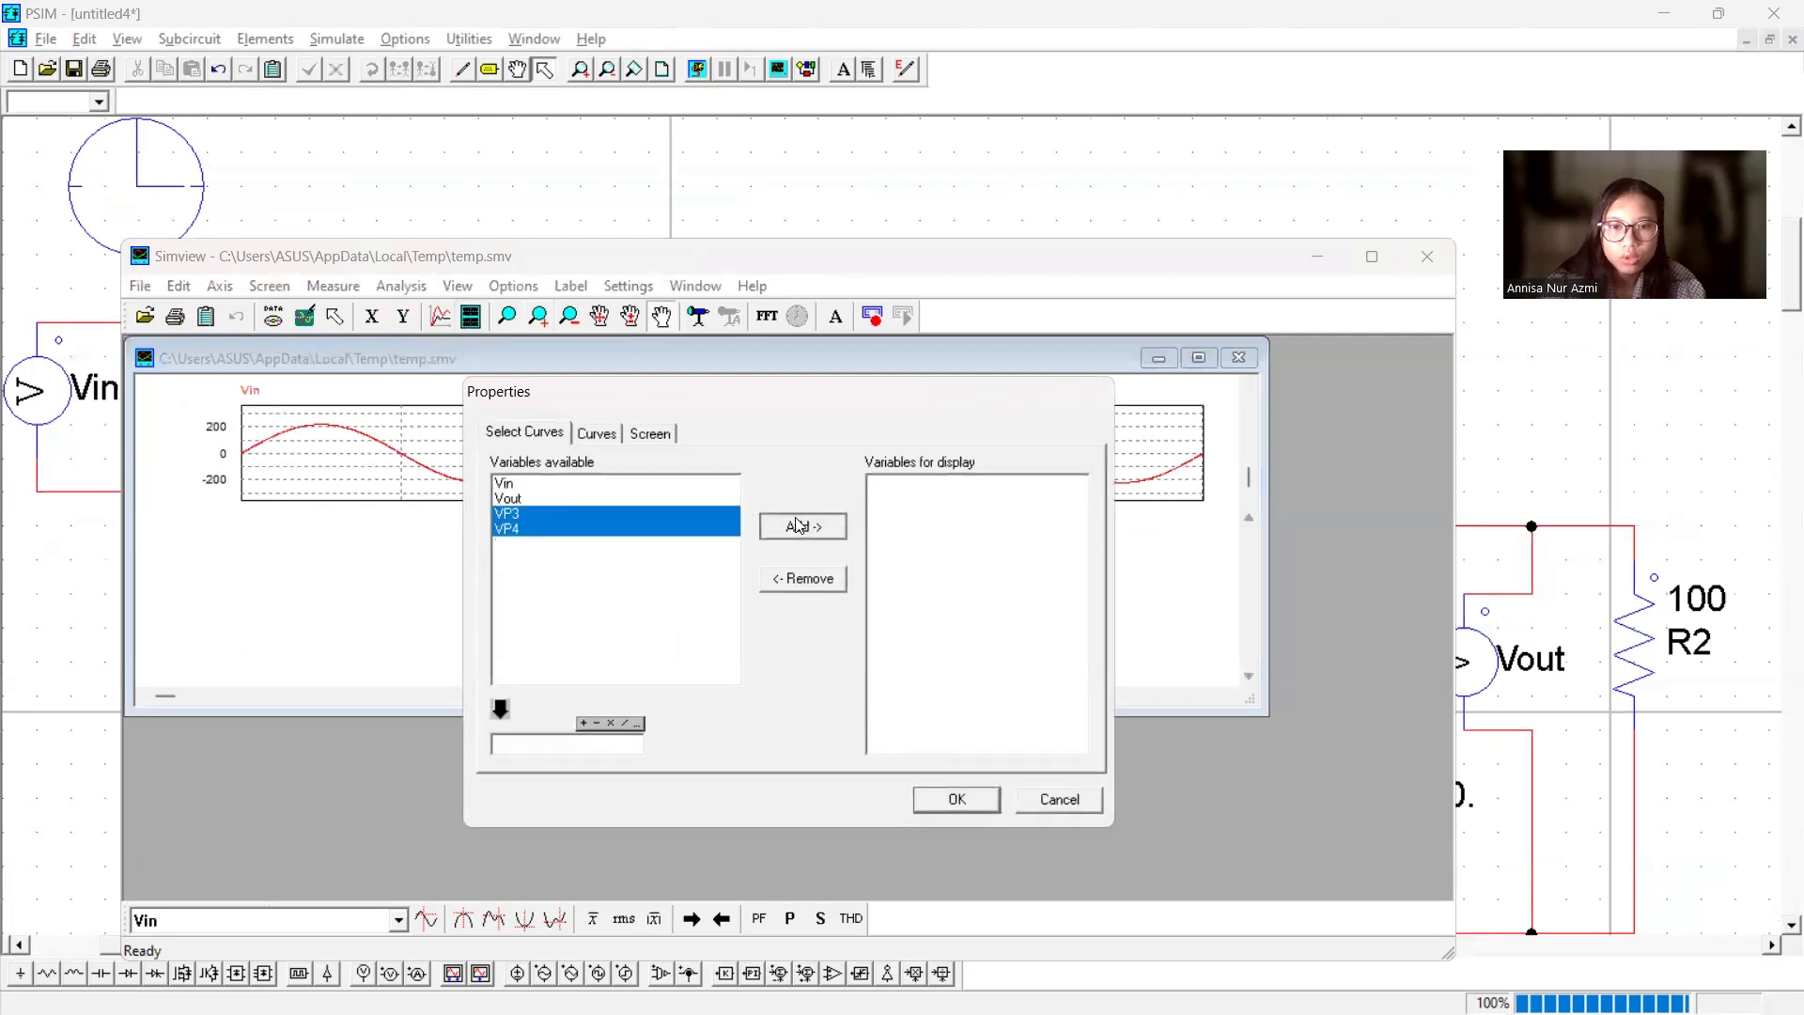
pyautogui.click(955, 800)
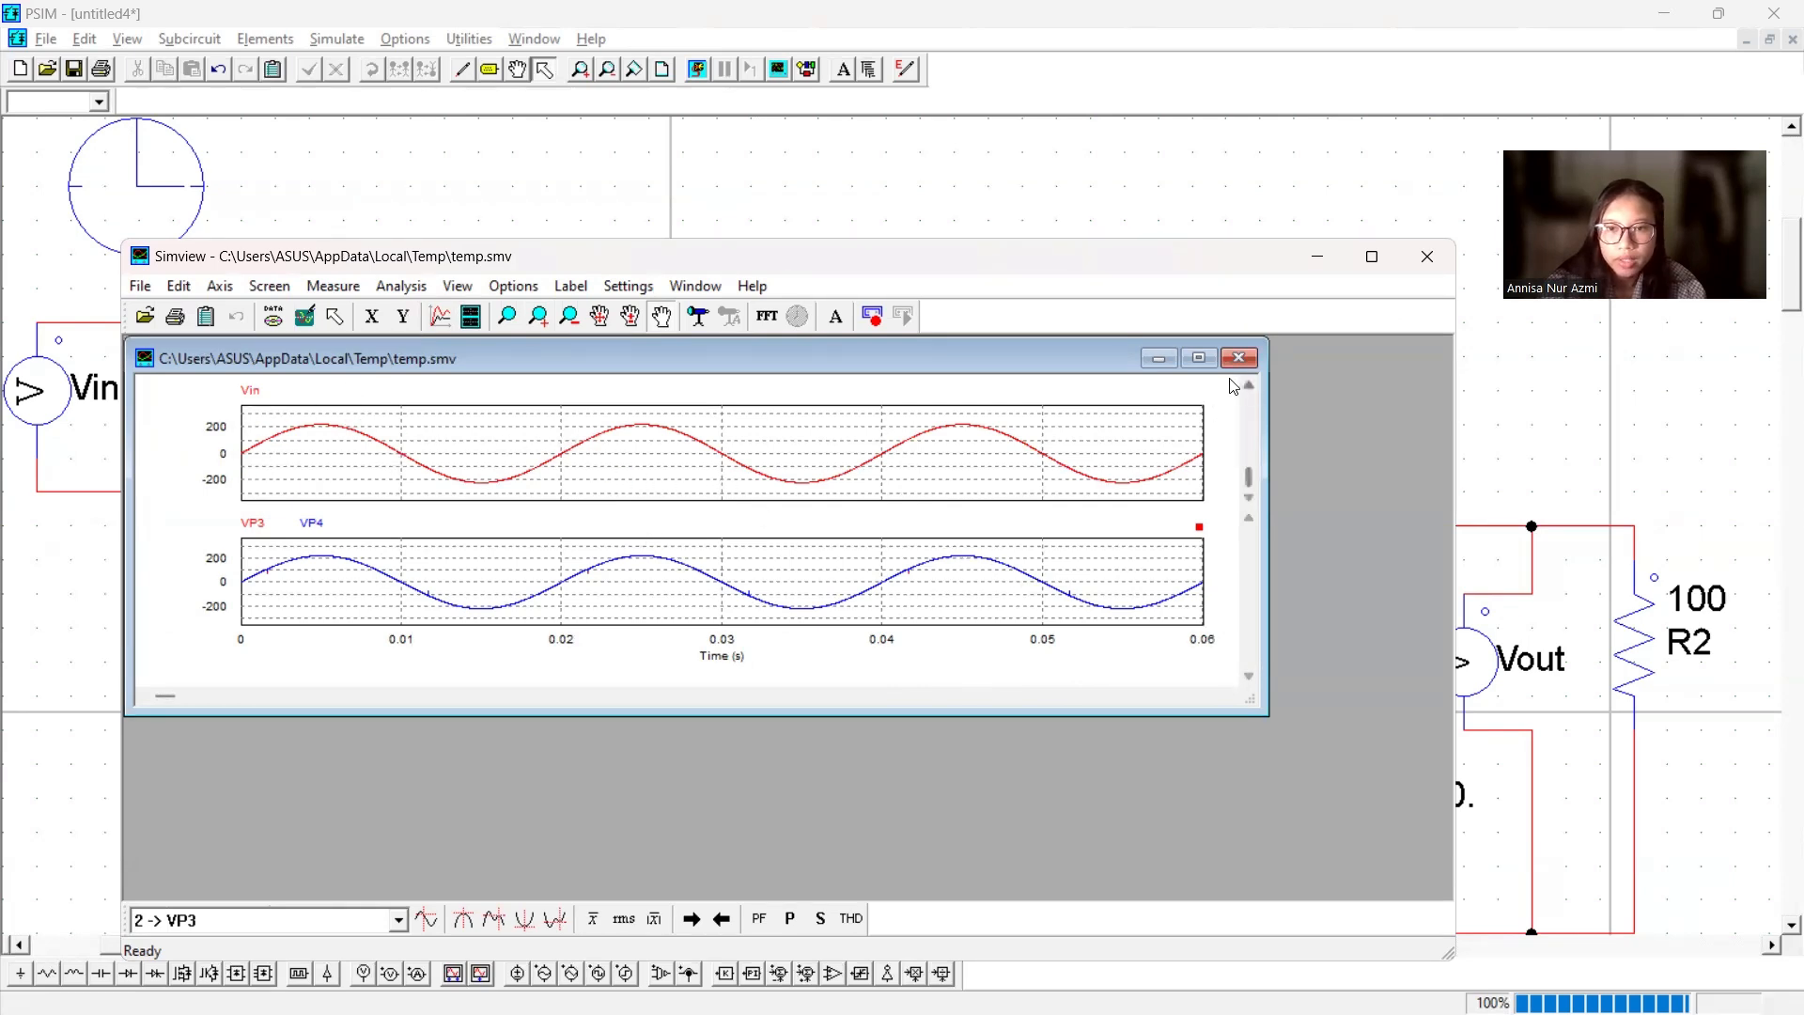
# - Enlarge the waveform plot and the Simview window, adding a third screen that displays the Vout curve
pyautogui.click(1199, 358)
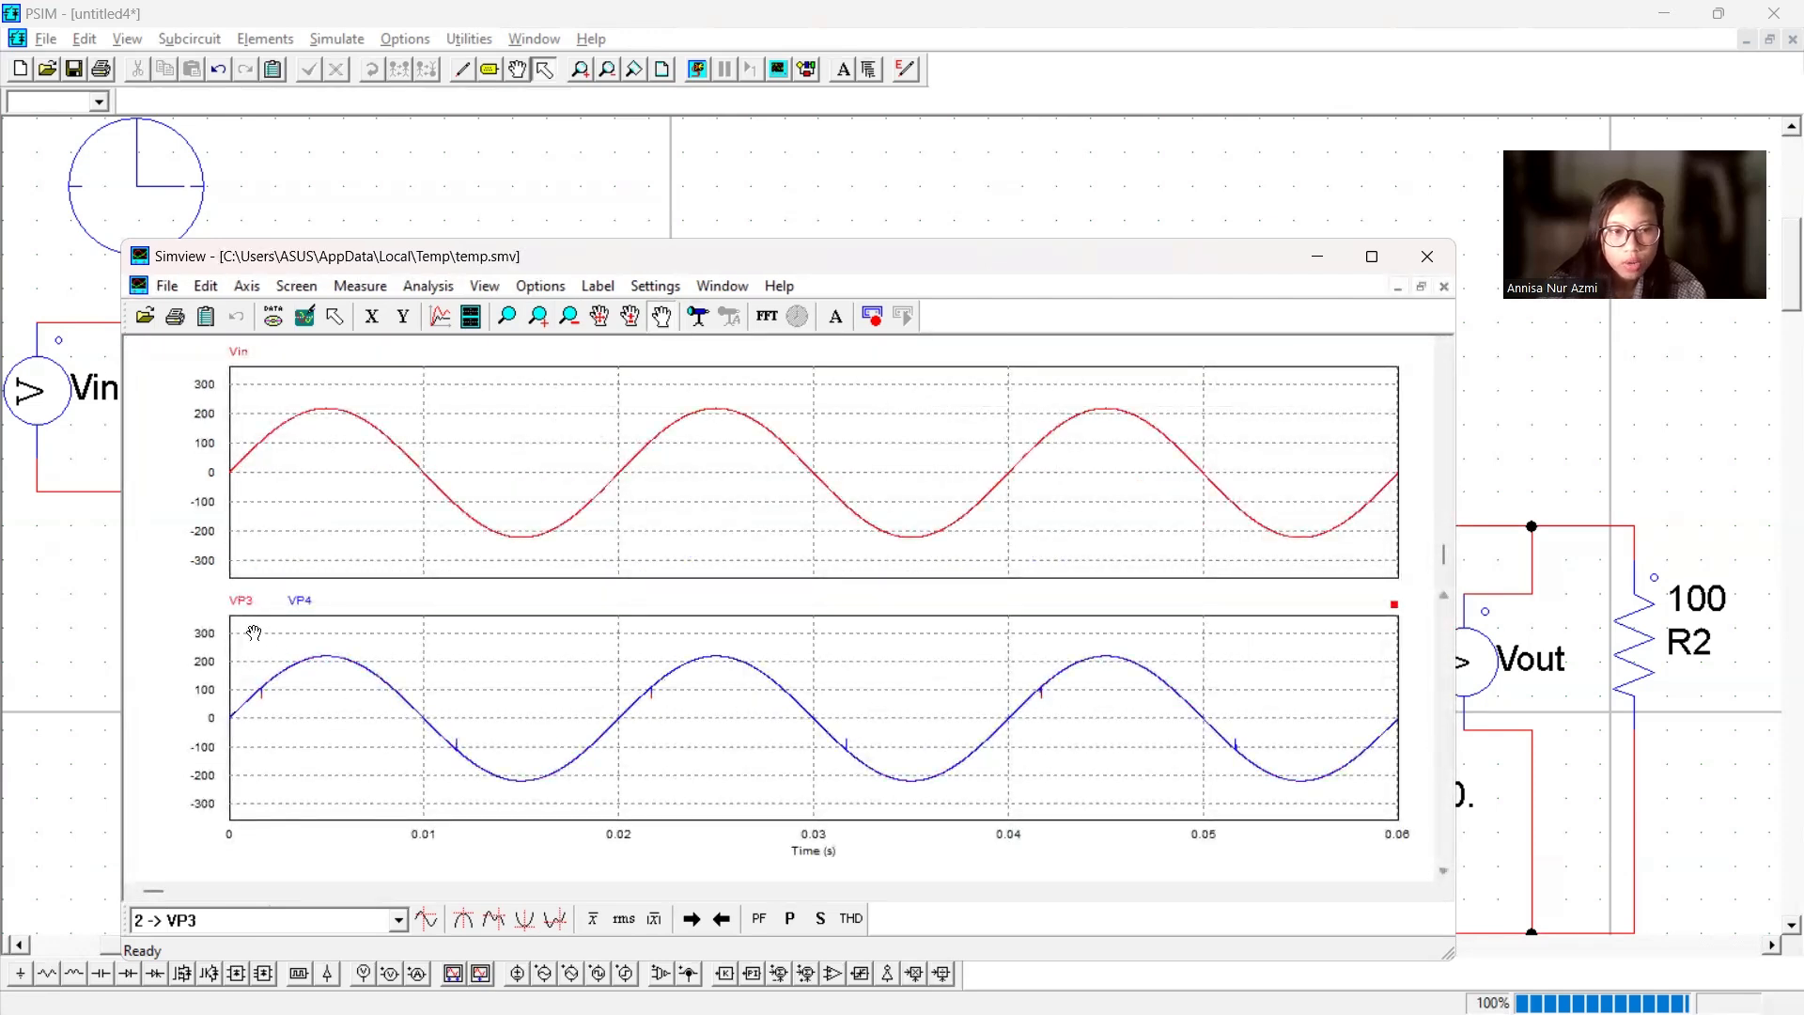
pyautogui.click(299, 602)
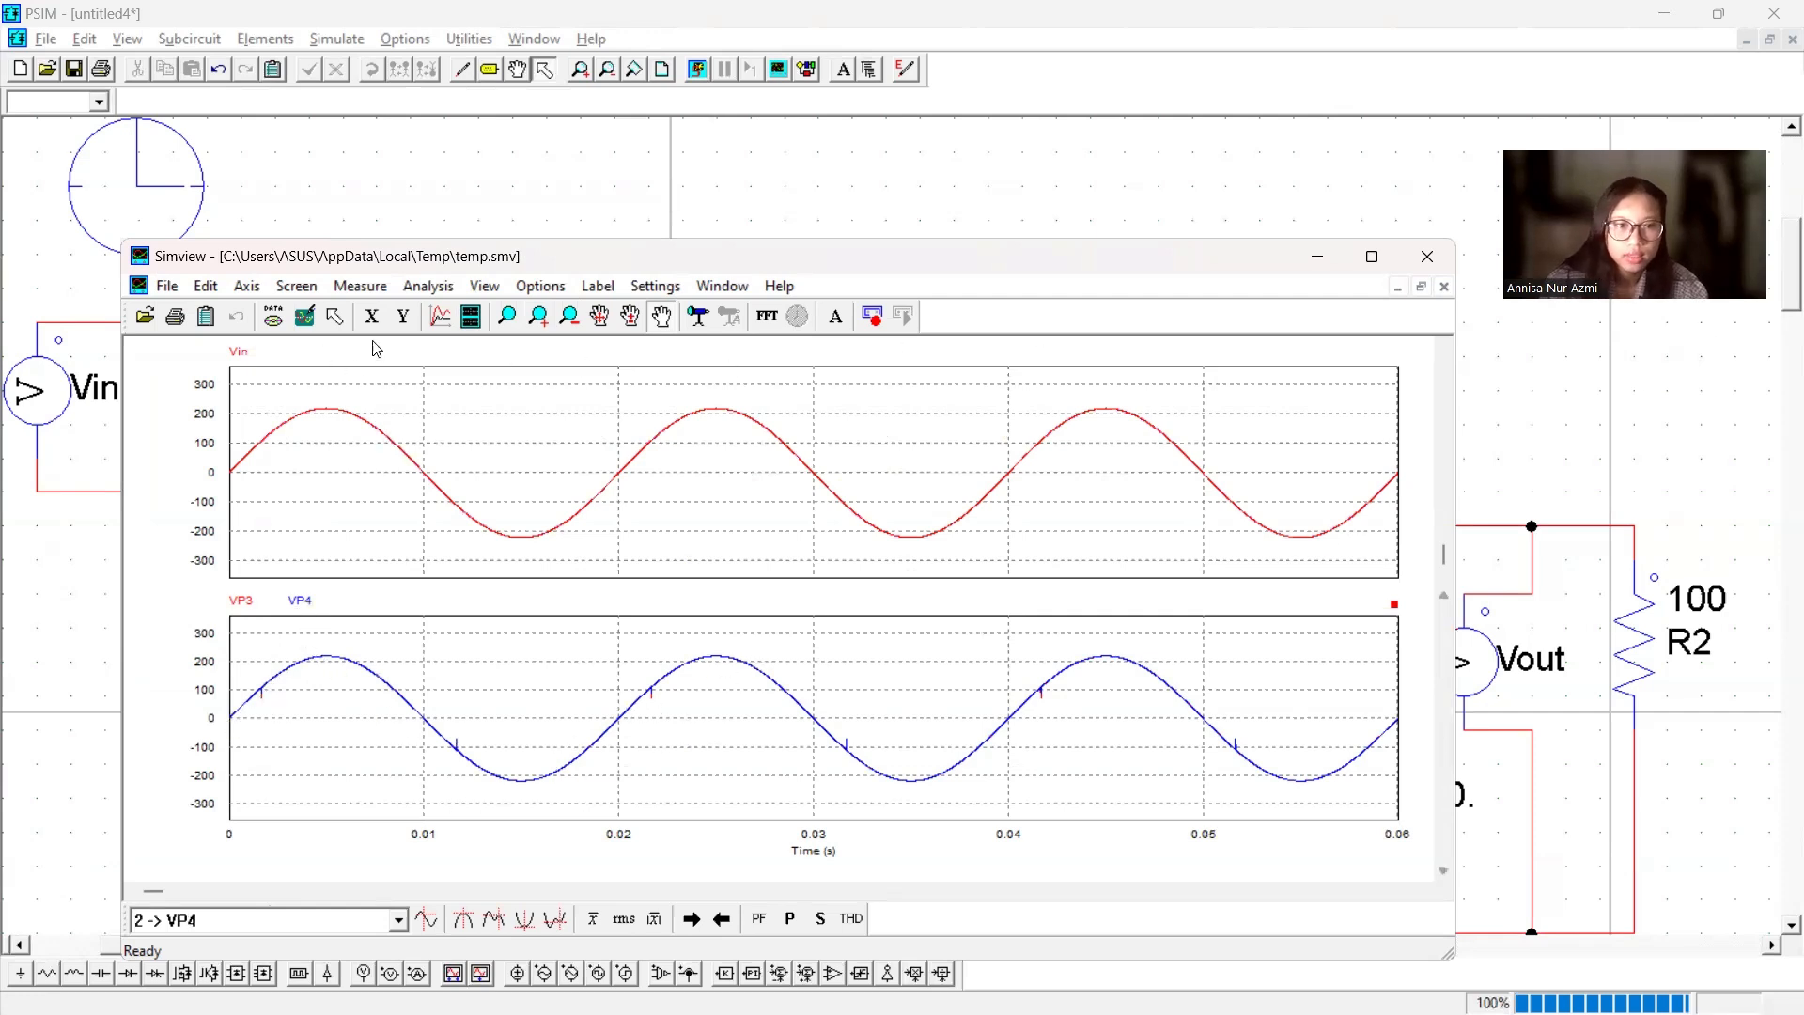
pyautogui.click(471, 316)
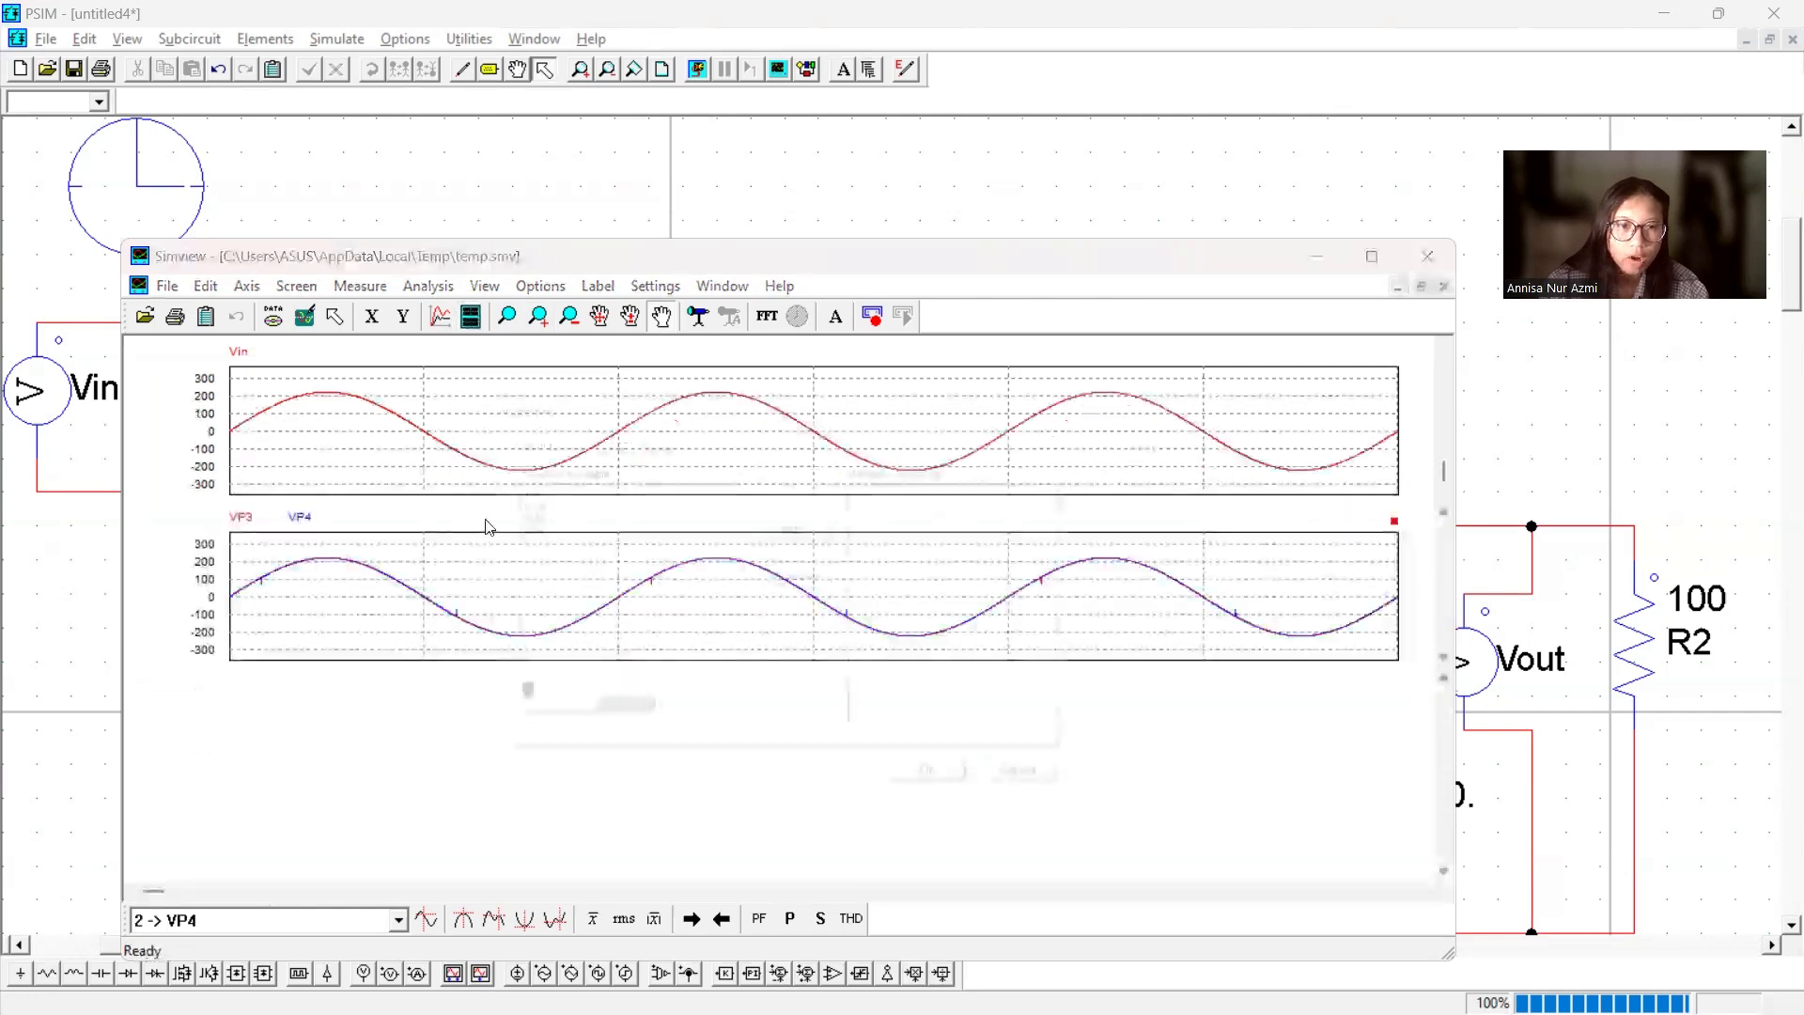
pyautogui.click(539, 501)
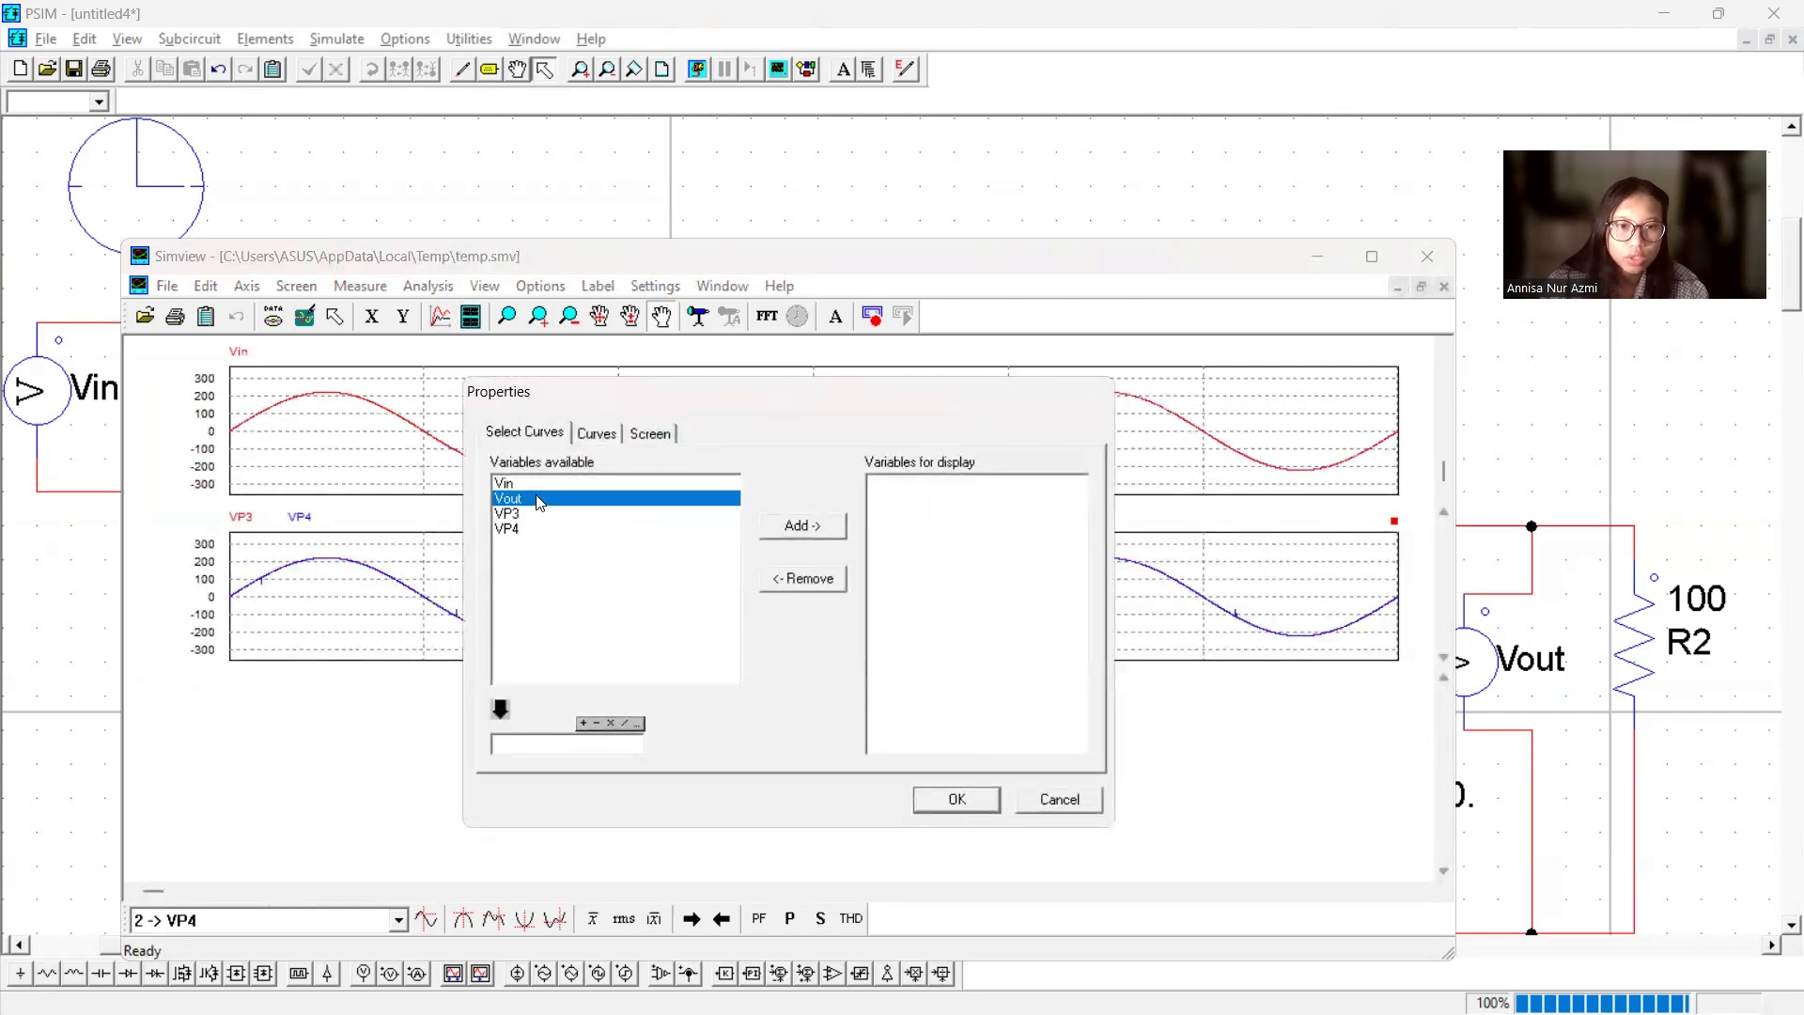
pyautogui.click(798, 527)
pyautogui.click(984, 810)
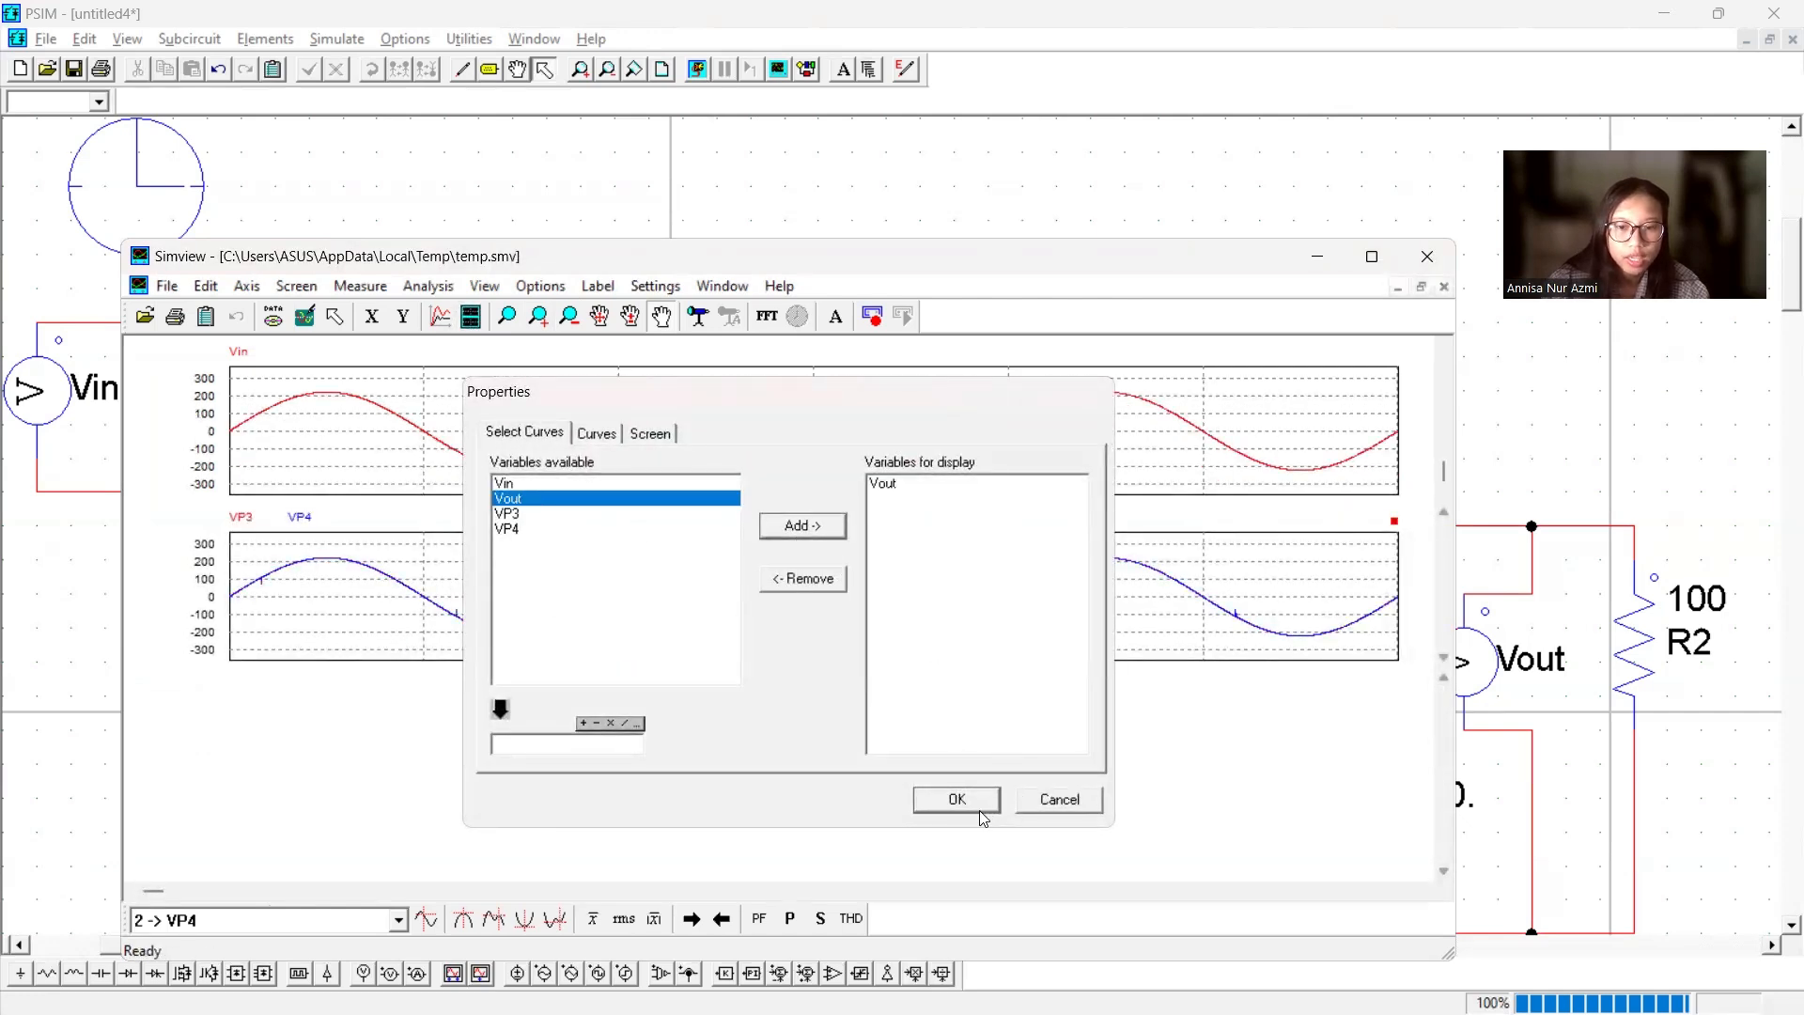
pyautogui.click(1372, 258)
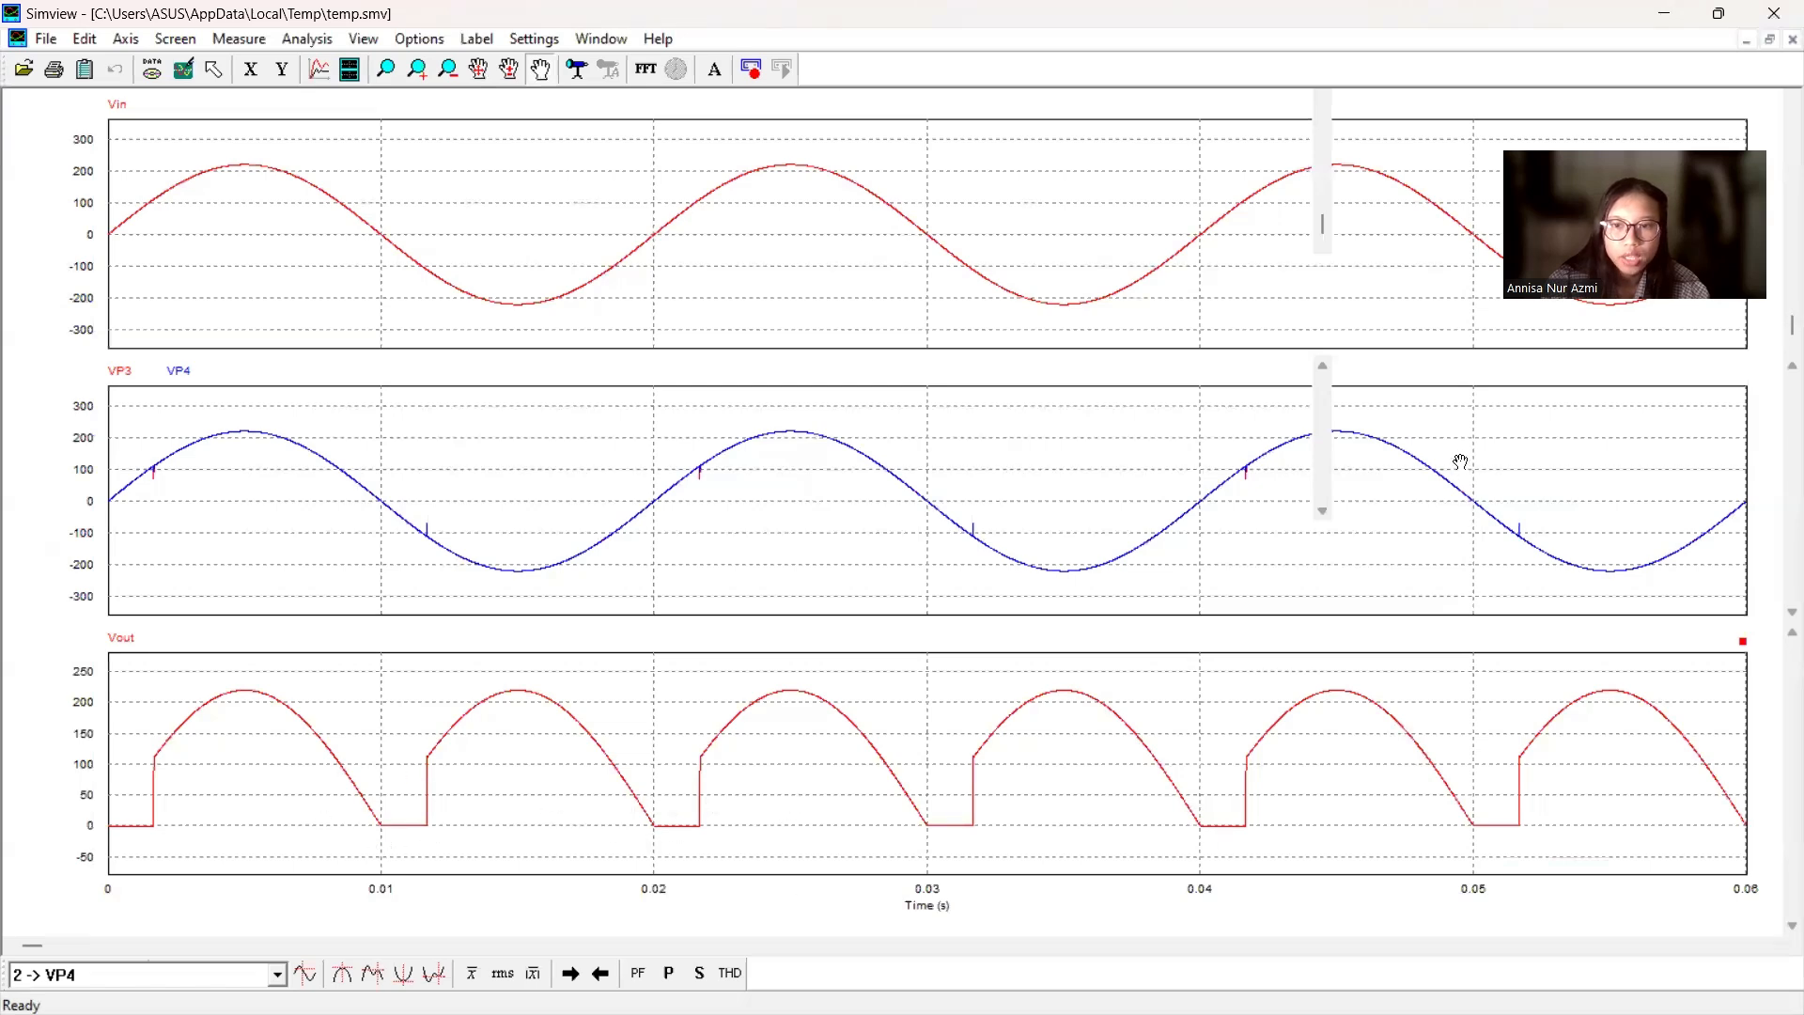
pyautogui.click(1337, 435)
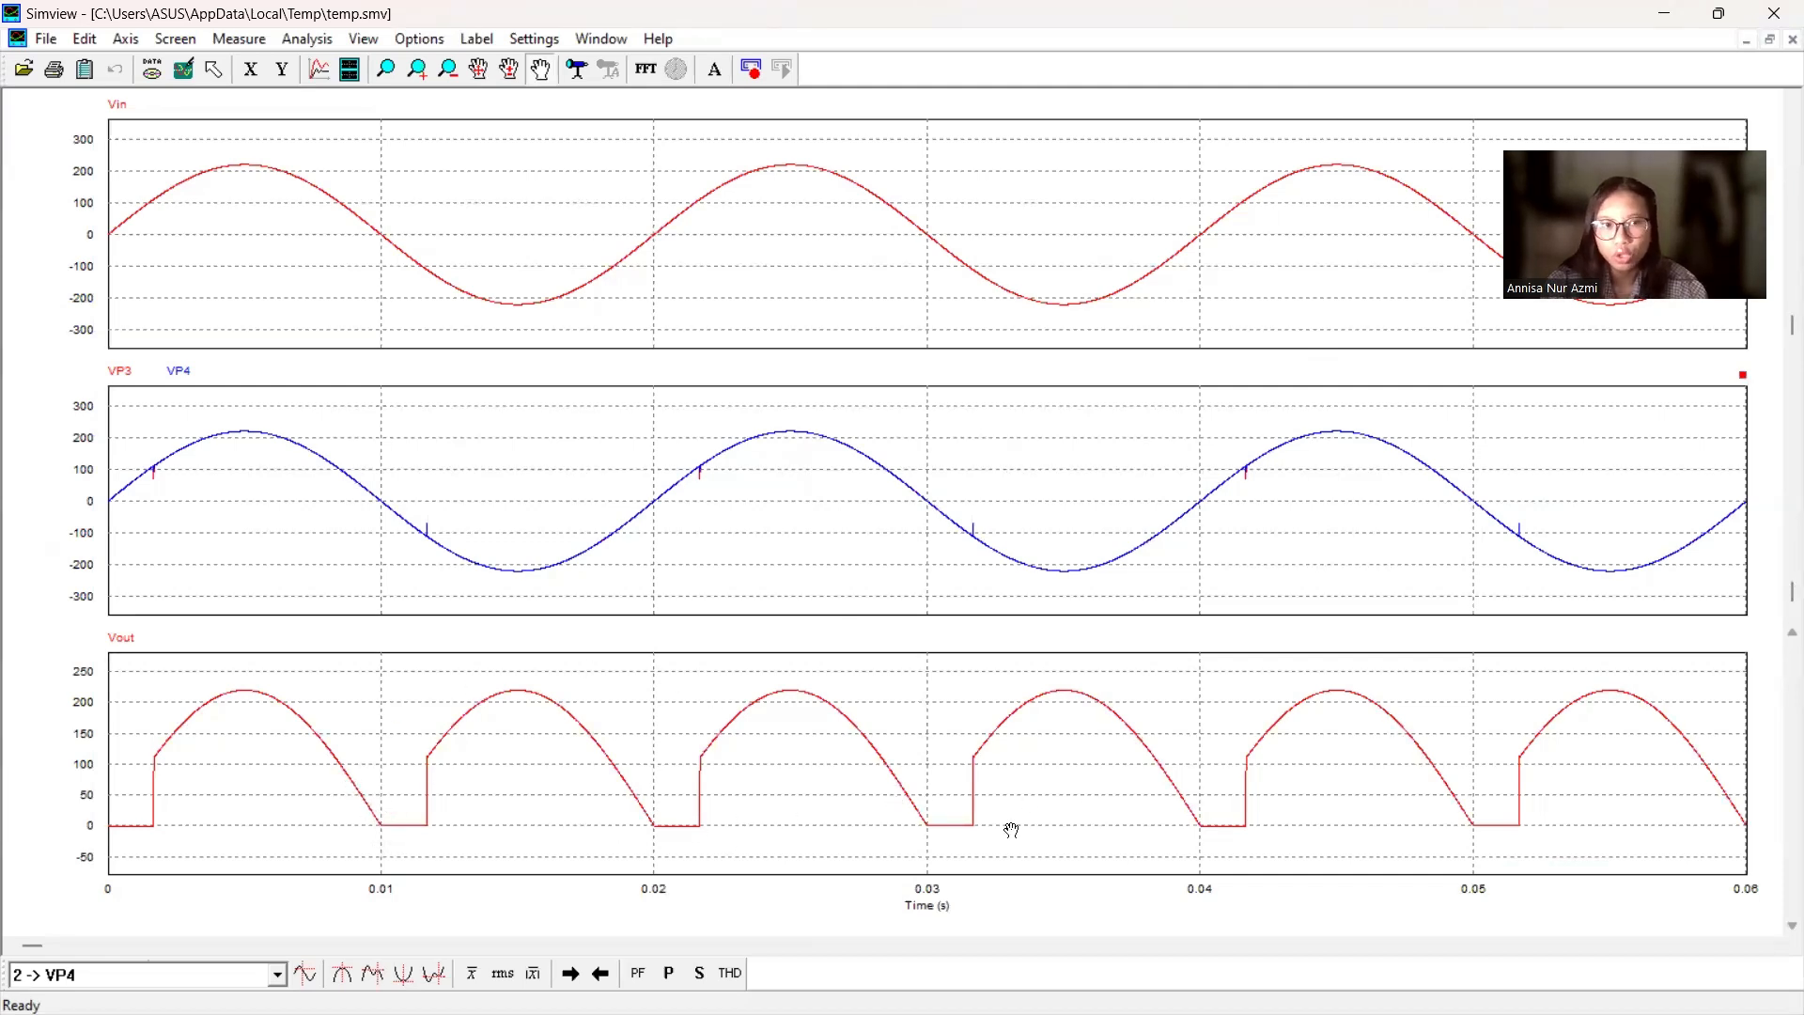
# - Add a fourth screen overlaying the Vin and Vout curves
pyautogui.click(349, 69)
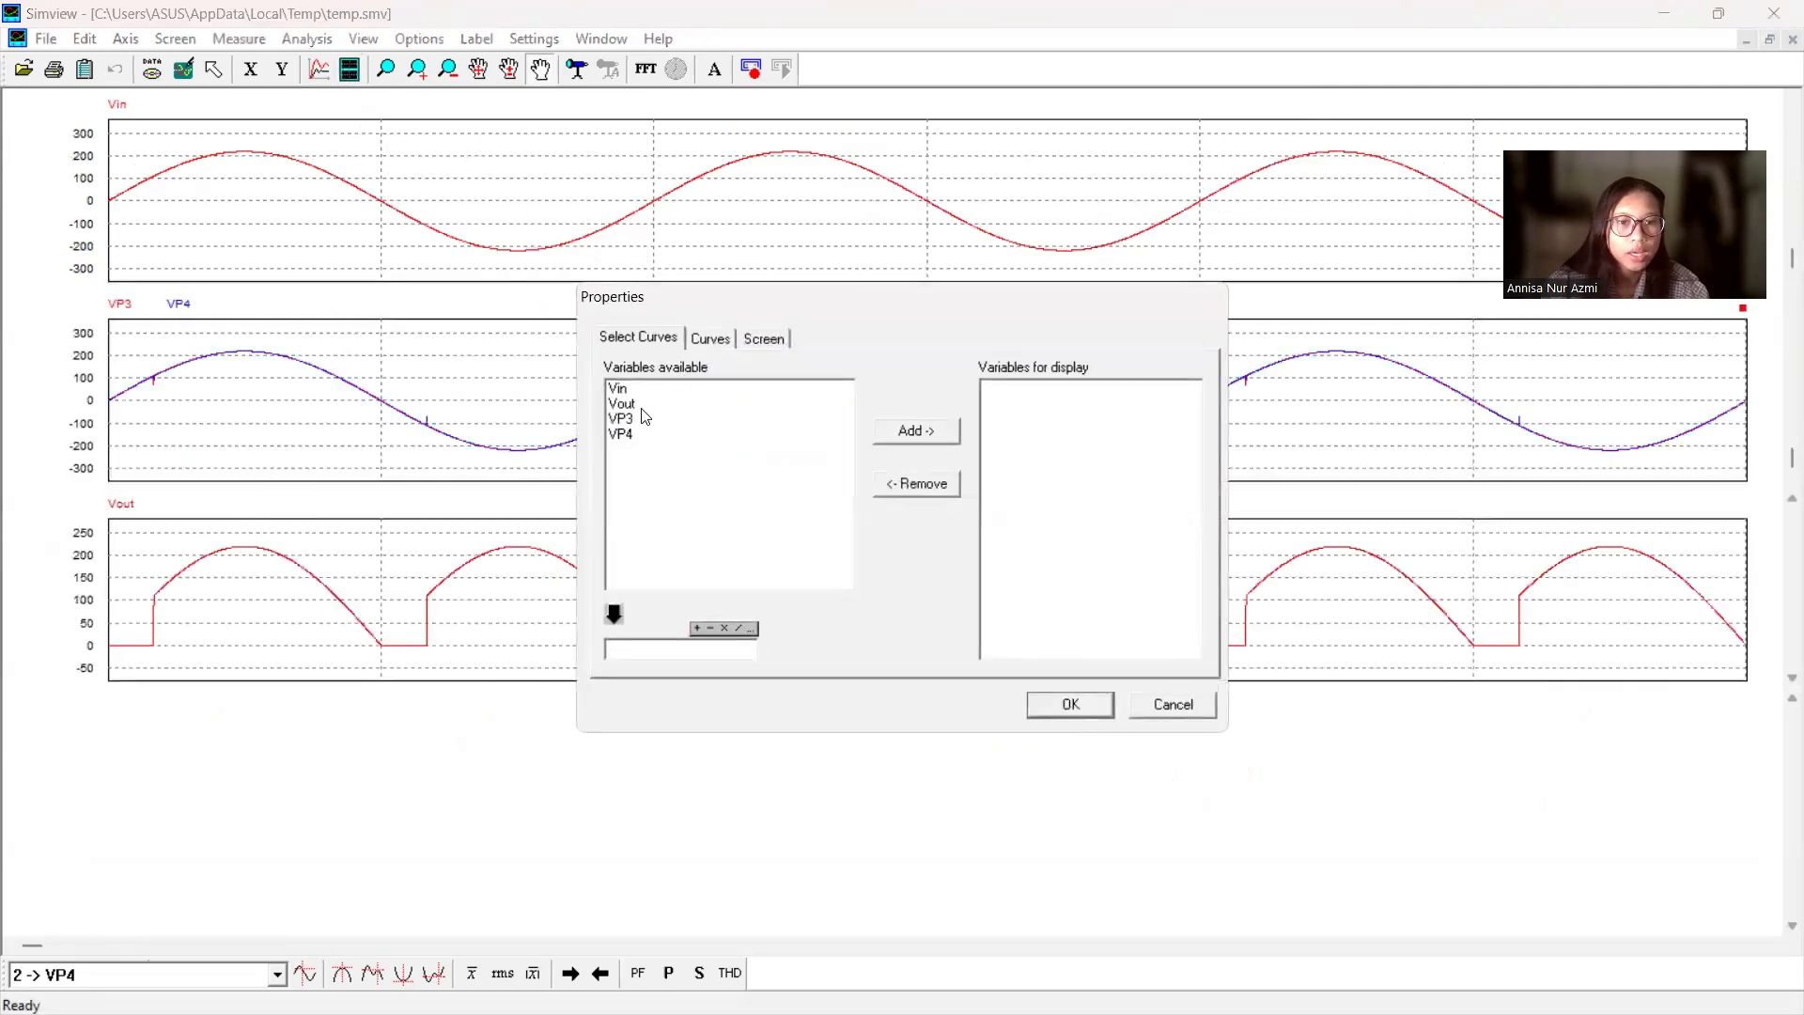
pyautogui.click(630, 388)
pyautogui.keyDown('shift'); pyautogui.click(637, 404); pyautogui.keyUp('shift')
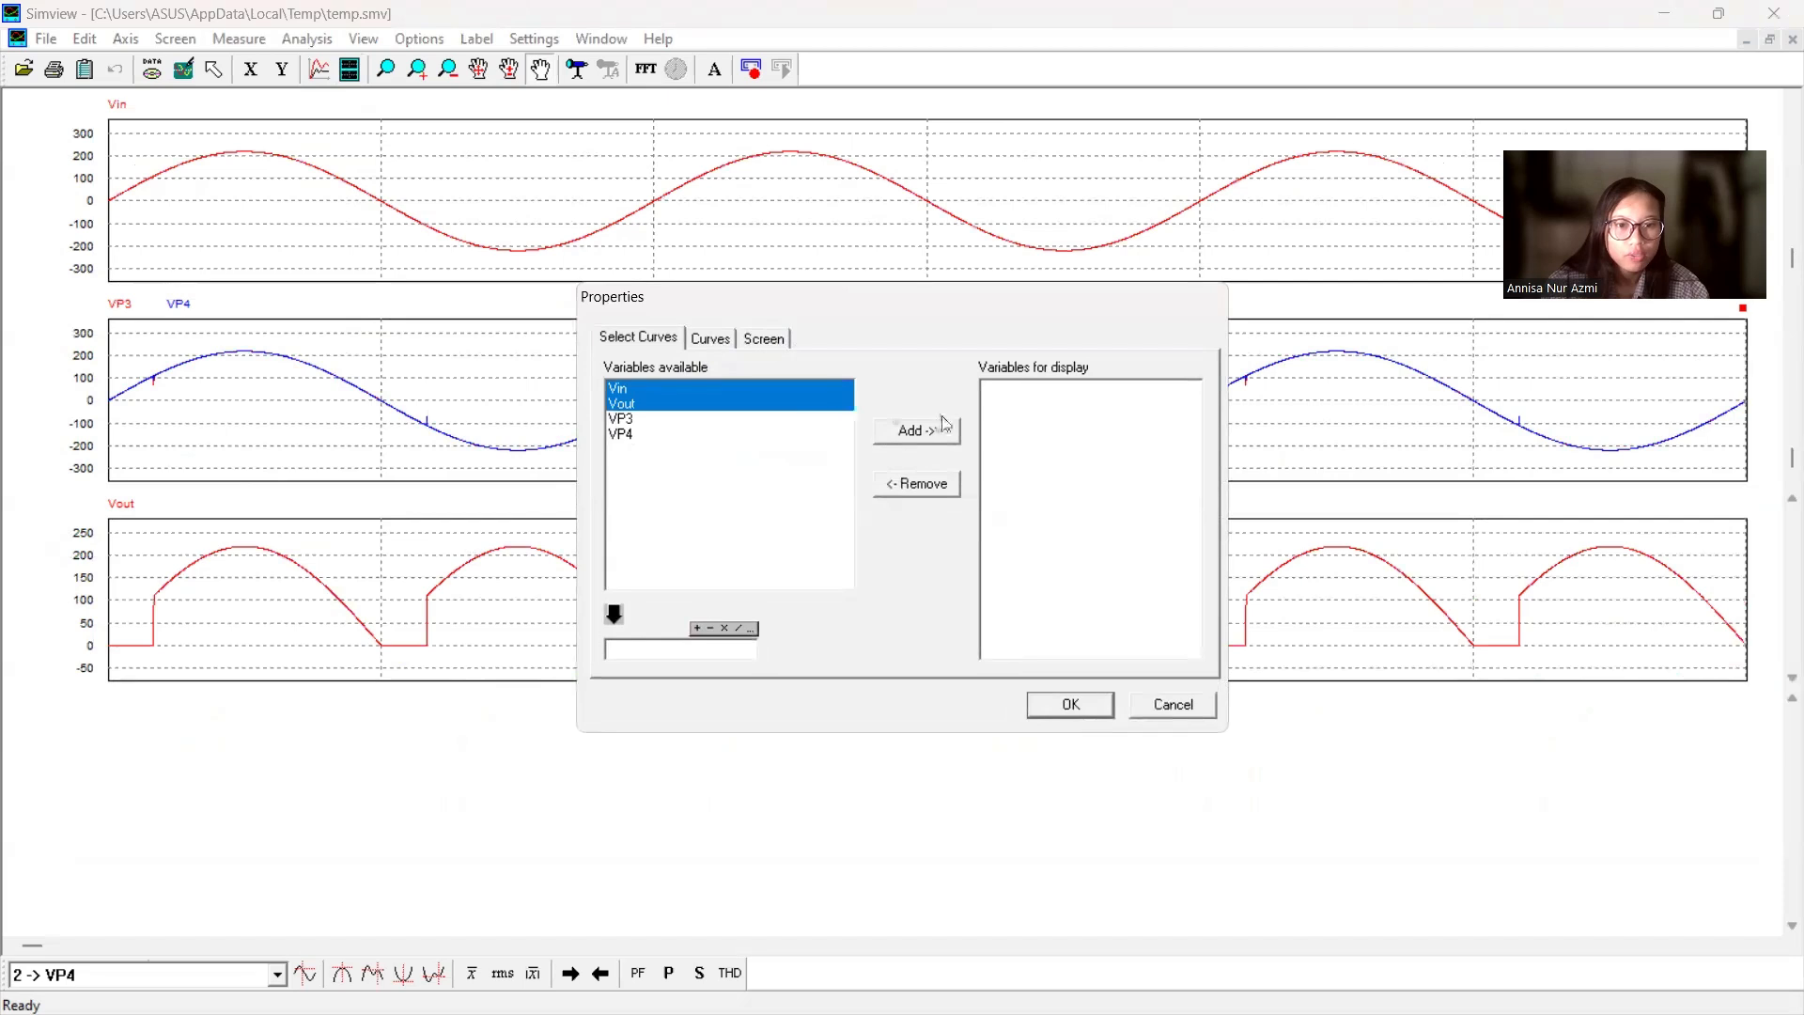
pyautogui.click(935, 427)
pyautogui.click(1066, 706)
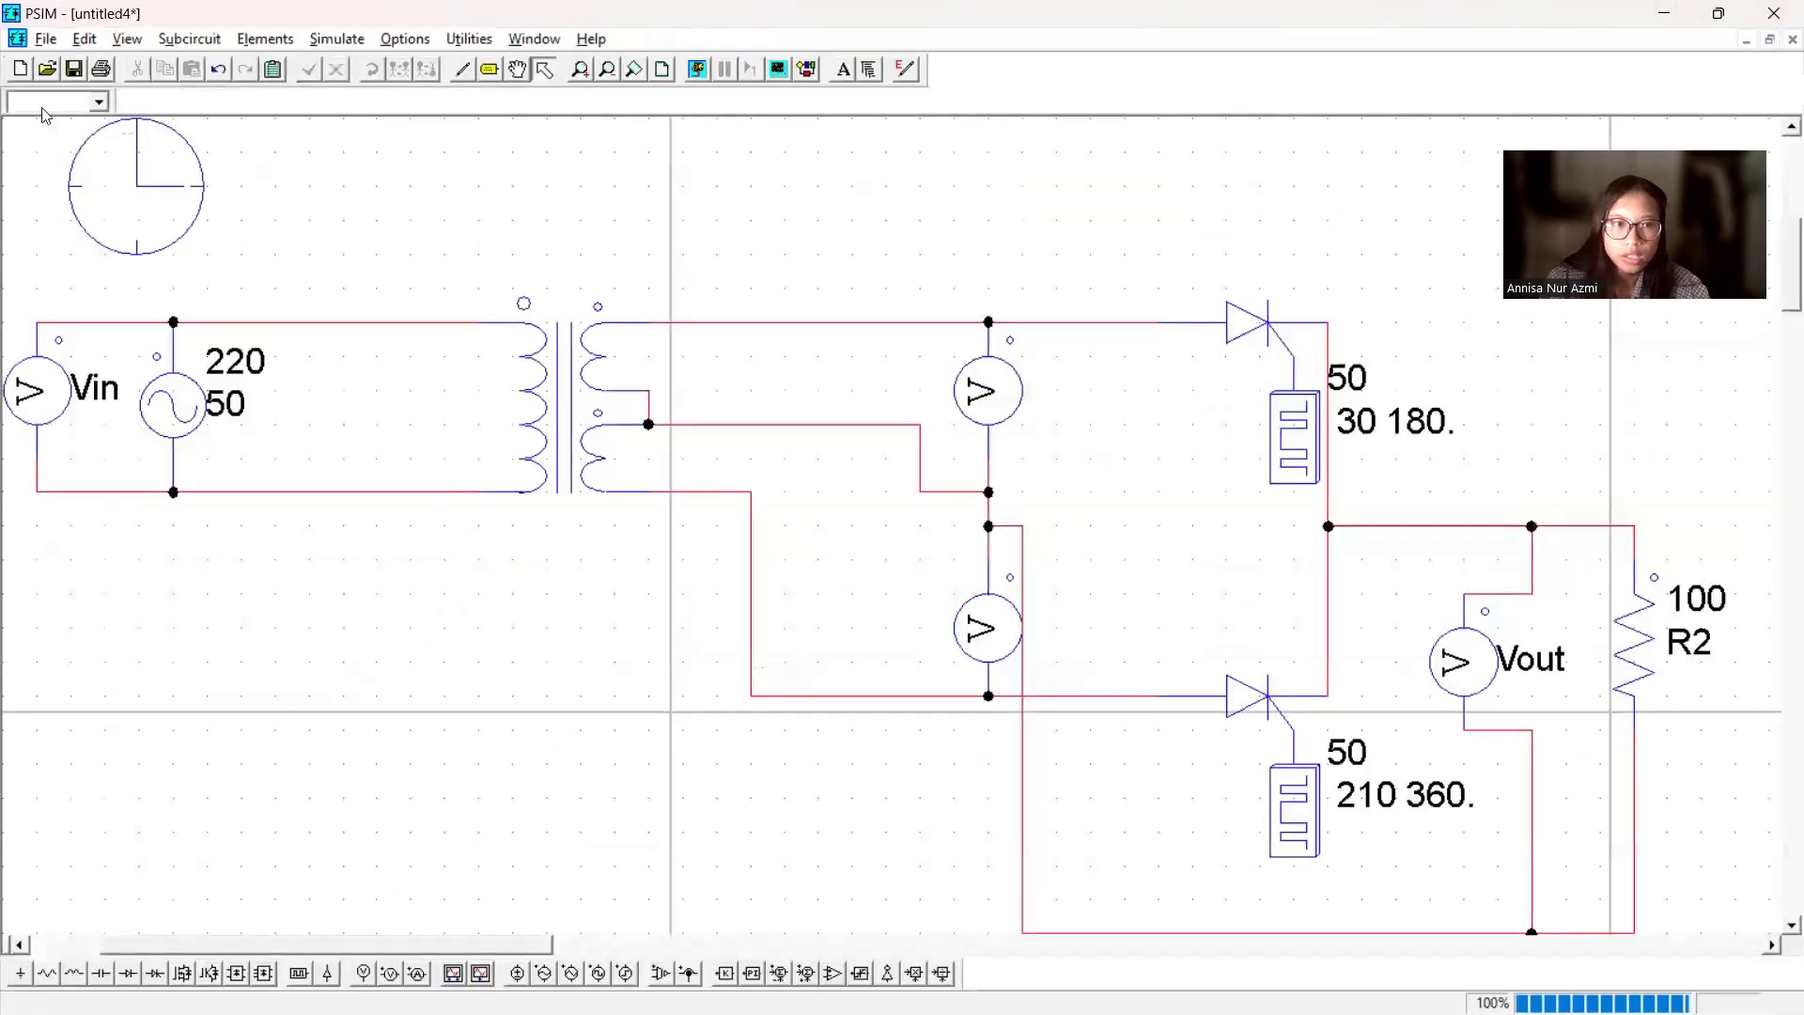
# - Create a new schematic and place a vertical triangular-wave voltage source at its left side
pyautogui.click(19, 71)
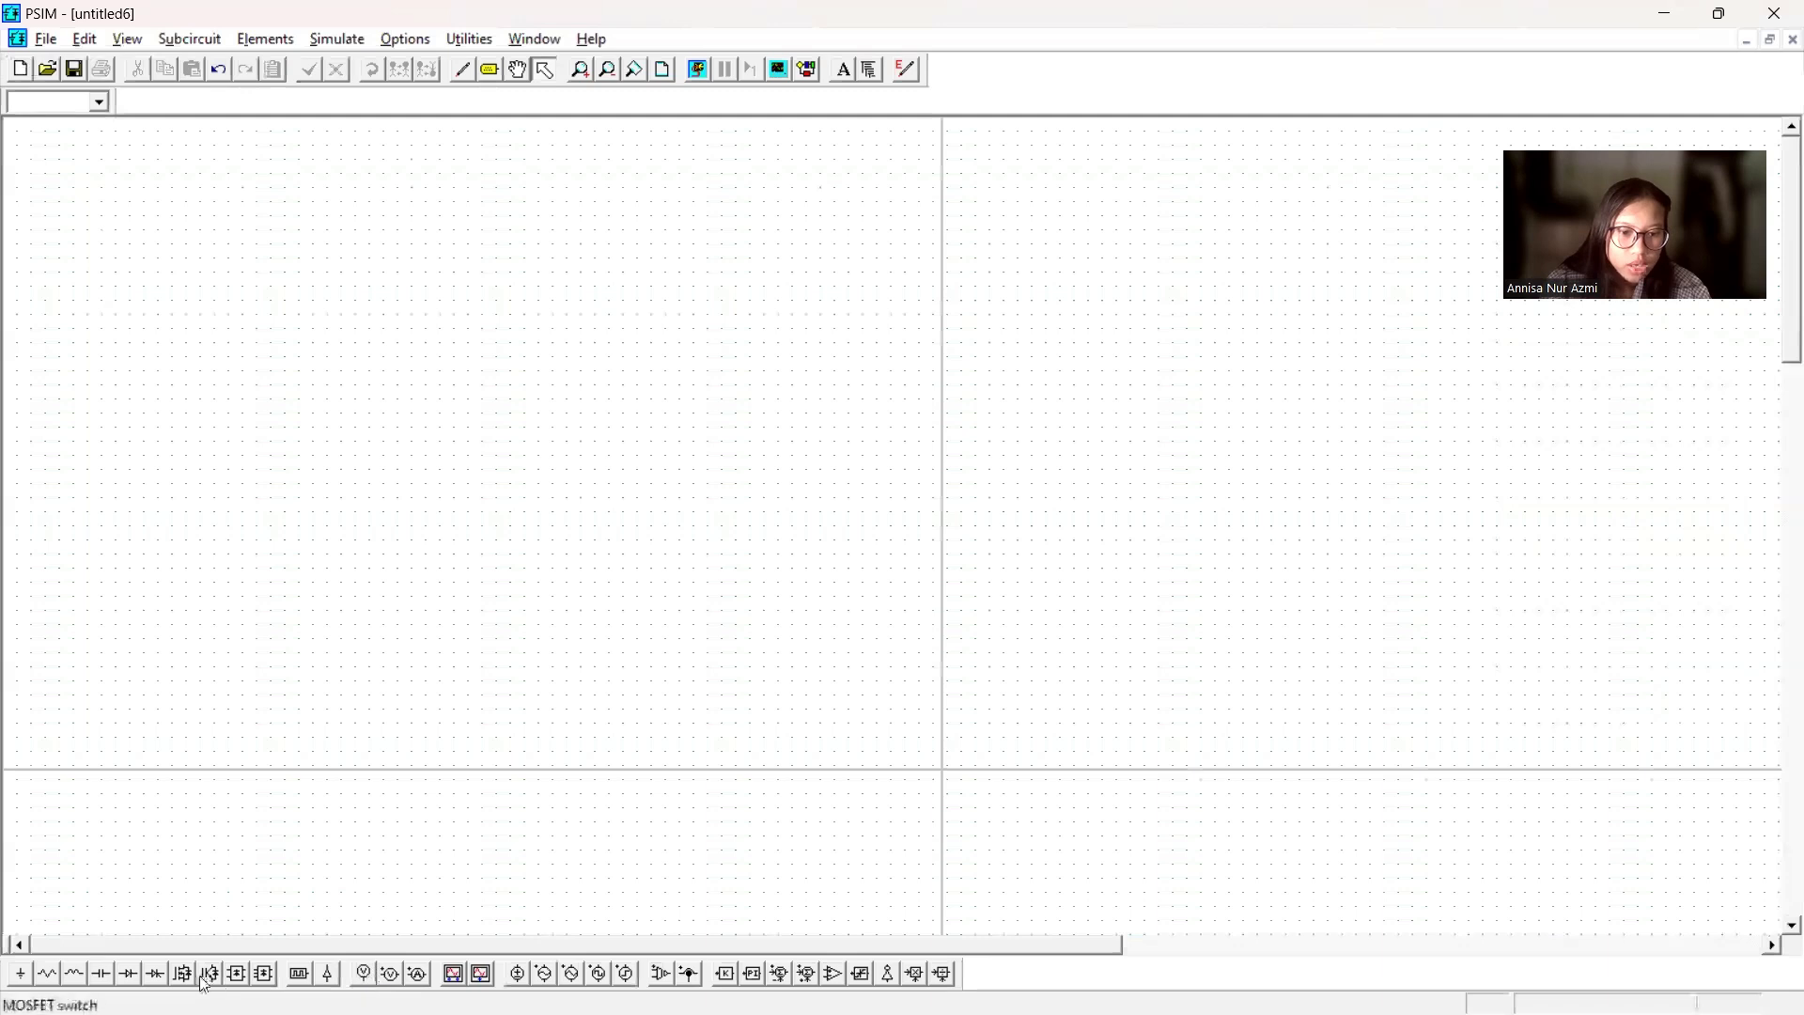
pyautogui.click(569, 975)
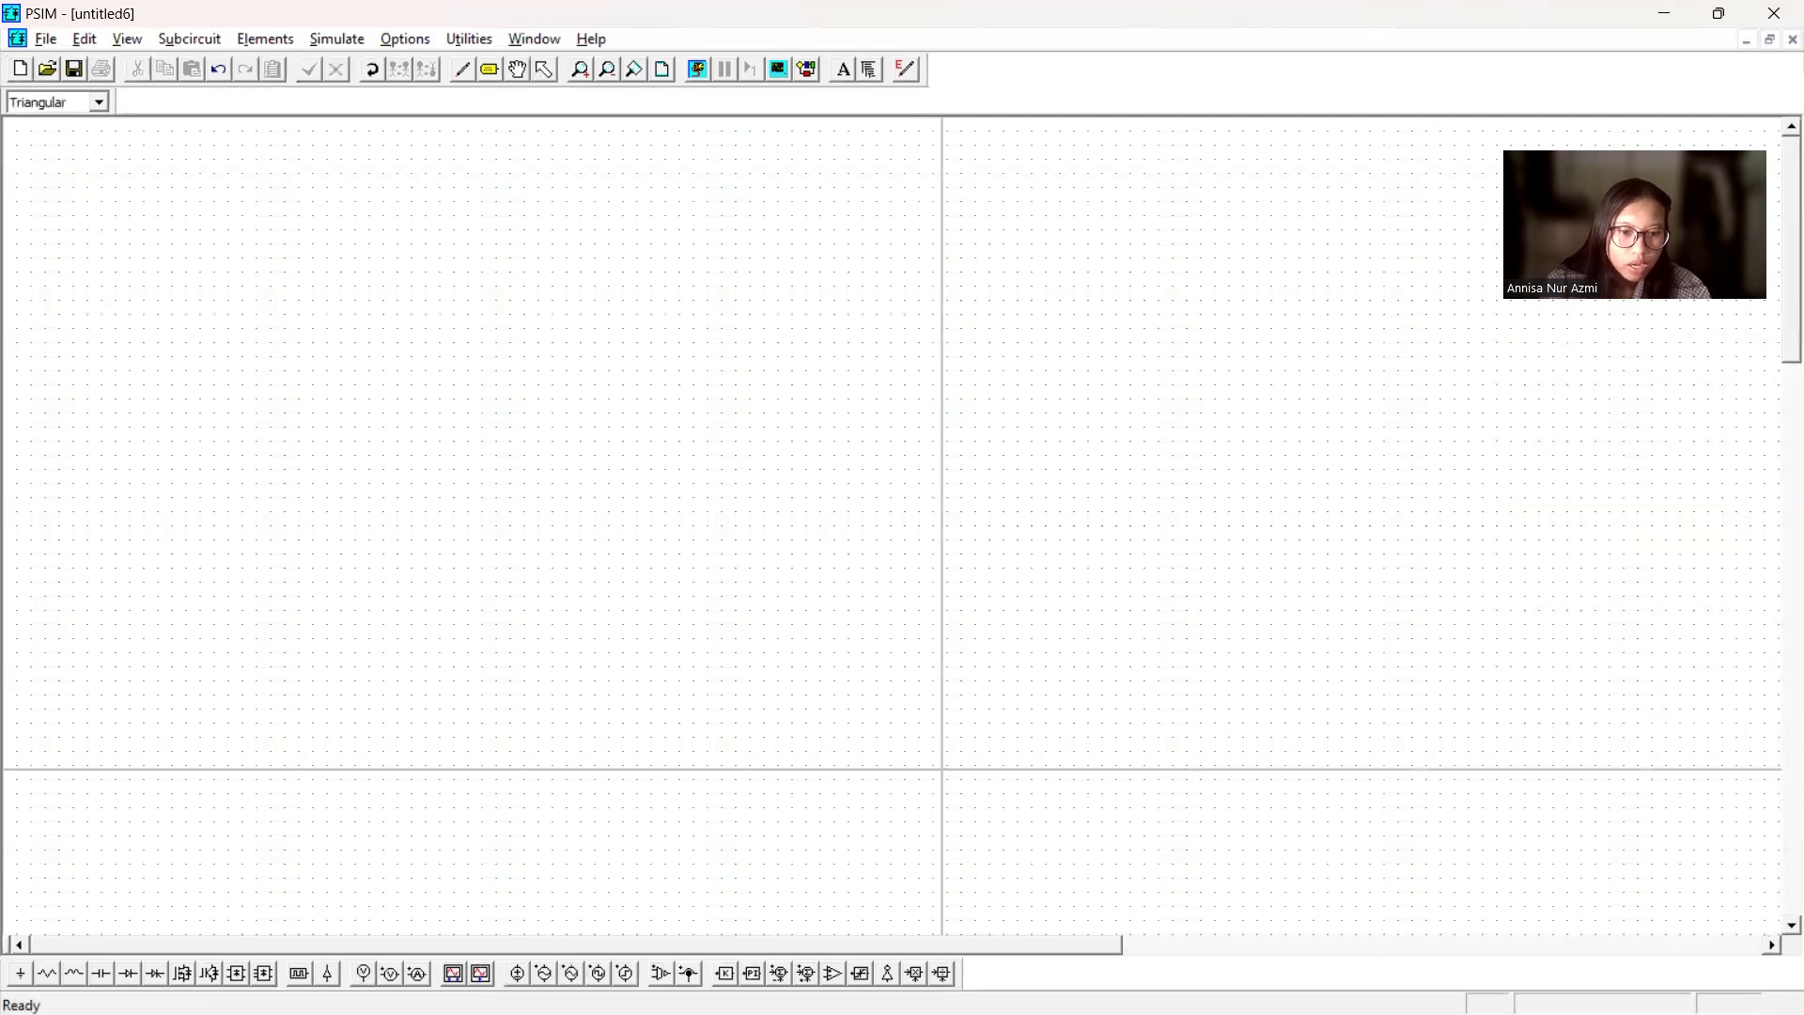
pyautogui.click(102, 461)
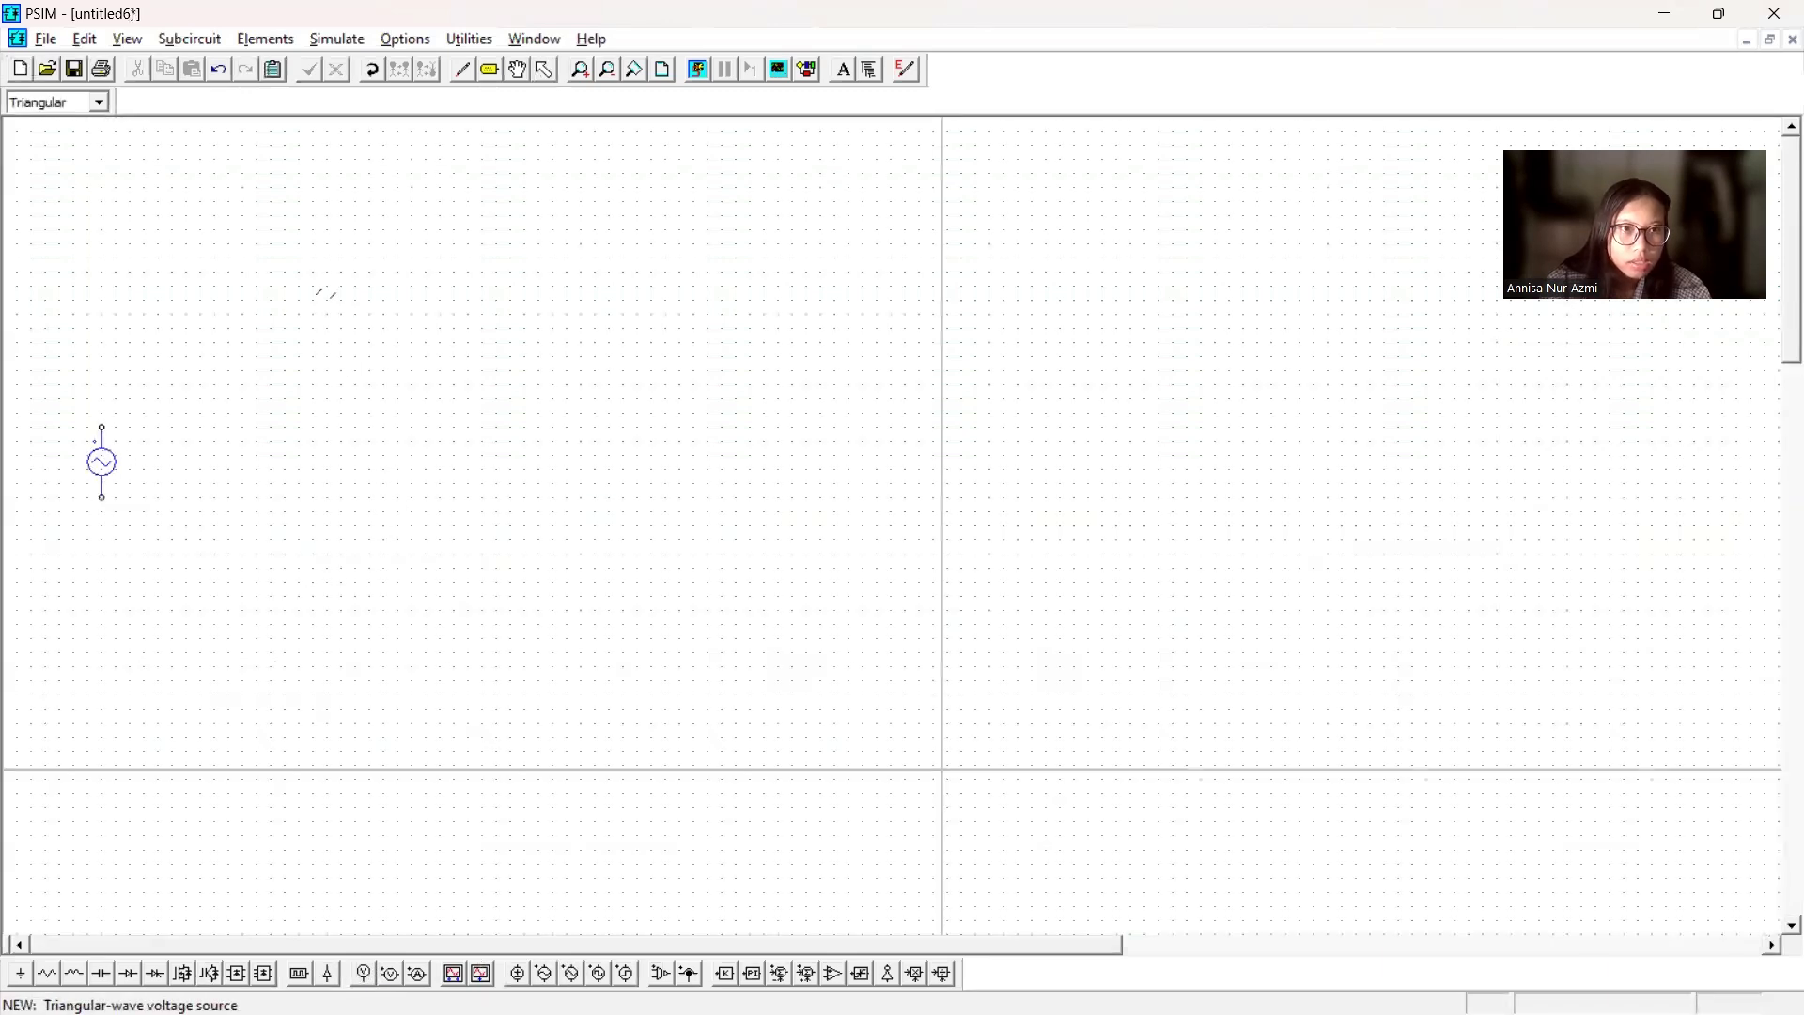
# - Place an inverted ideal transformer just right of the voltage source, level with its terminals
pyautogui.click(268, 39)
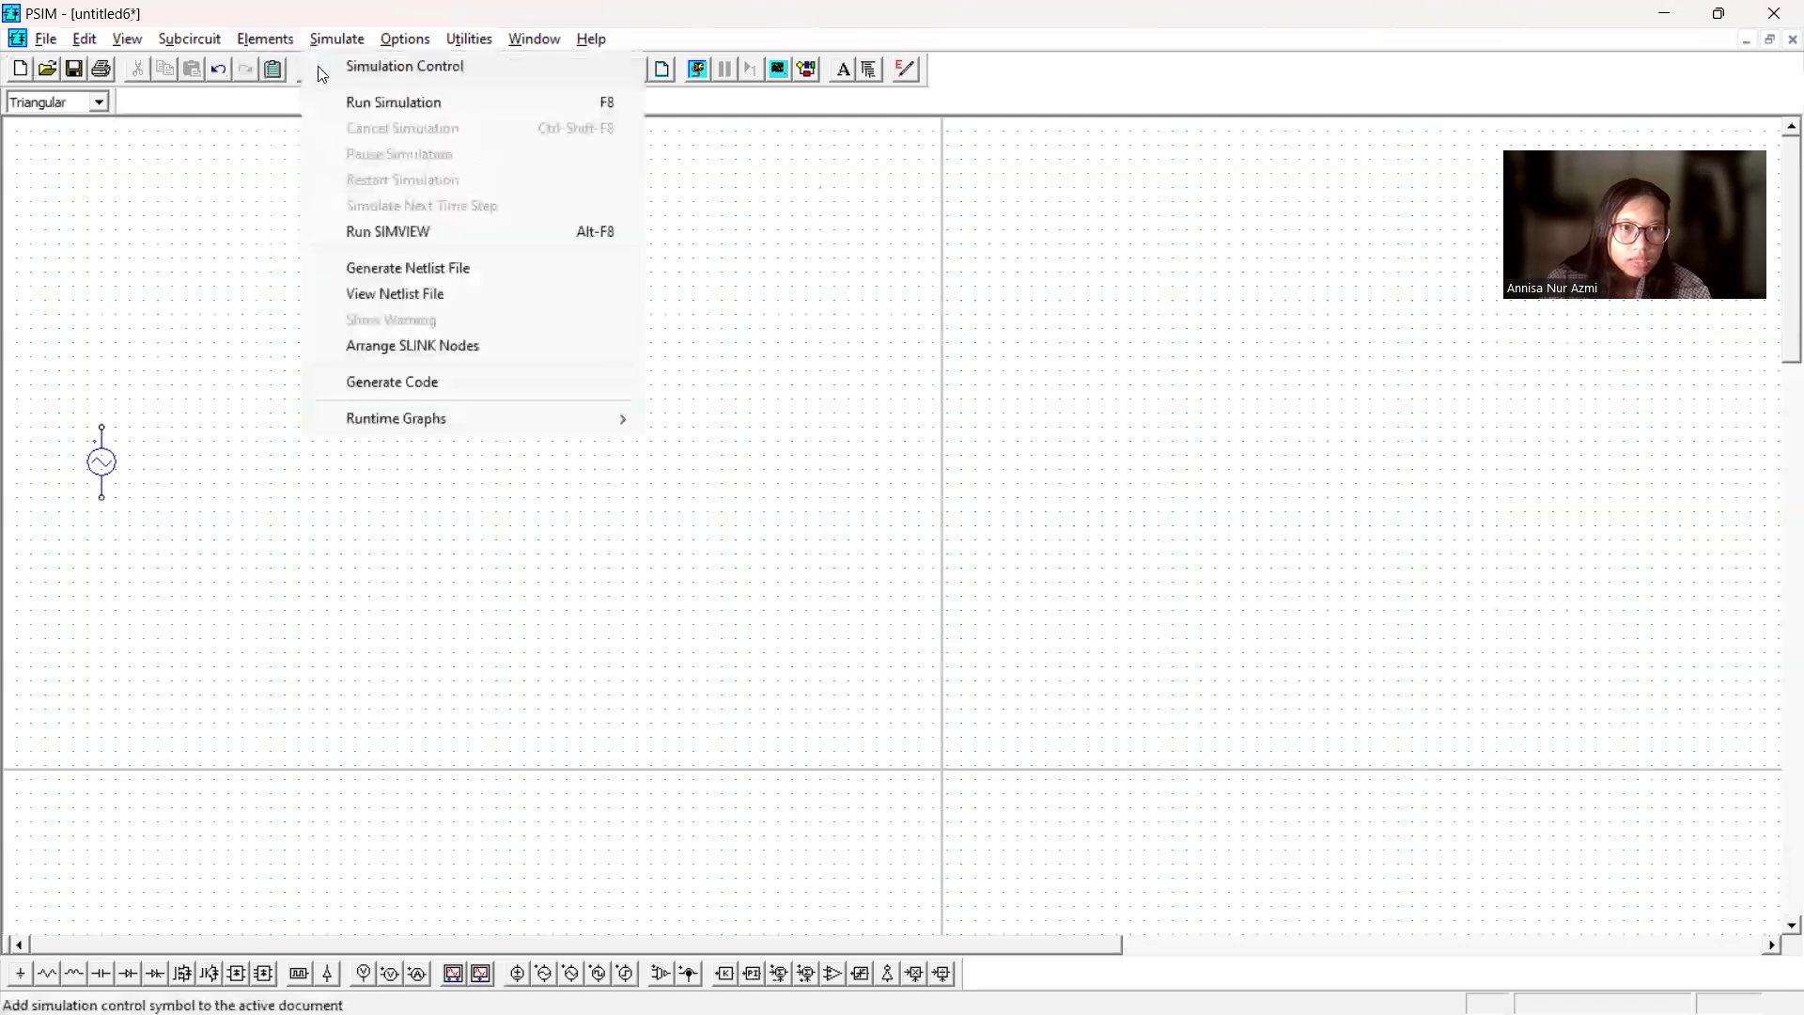
pyautogui.click(269, 49)
pyautogui.click(249, 40)
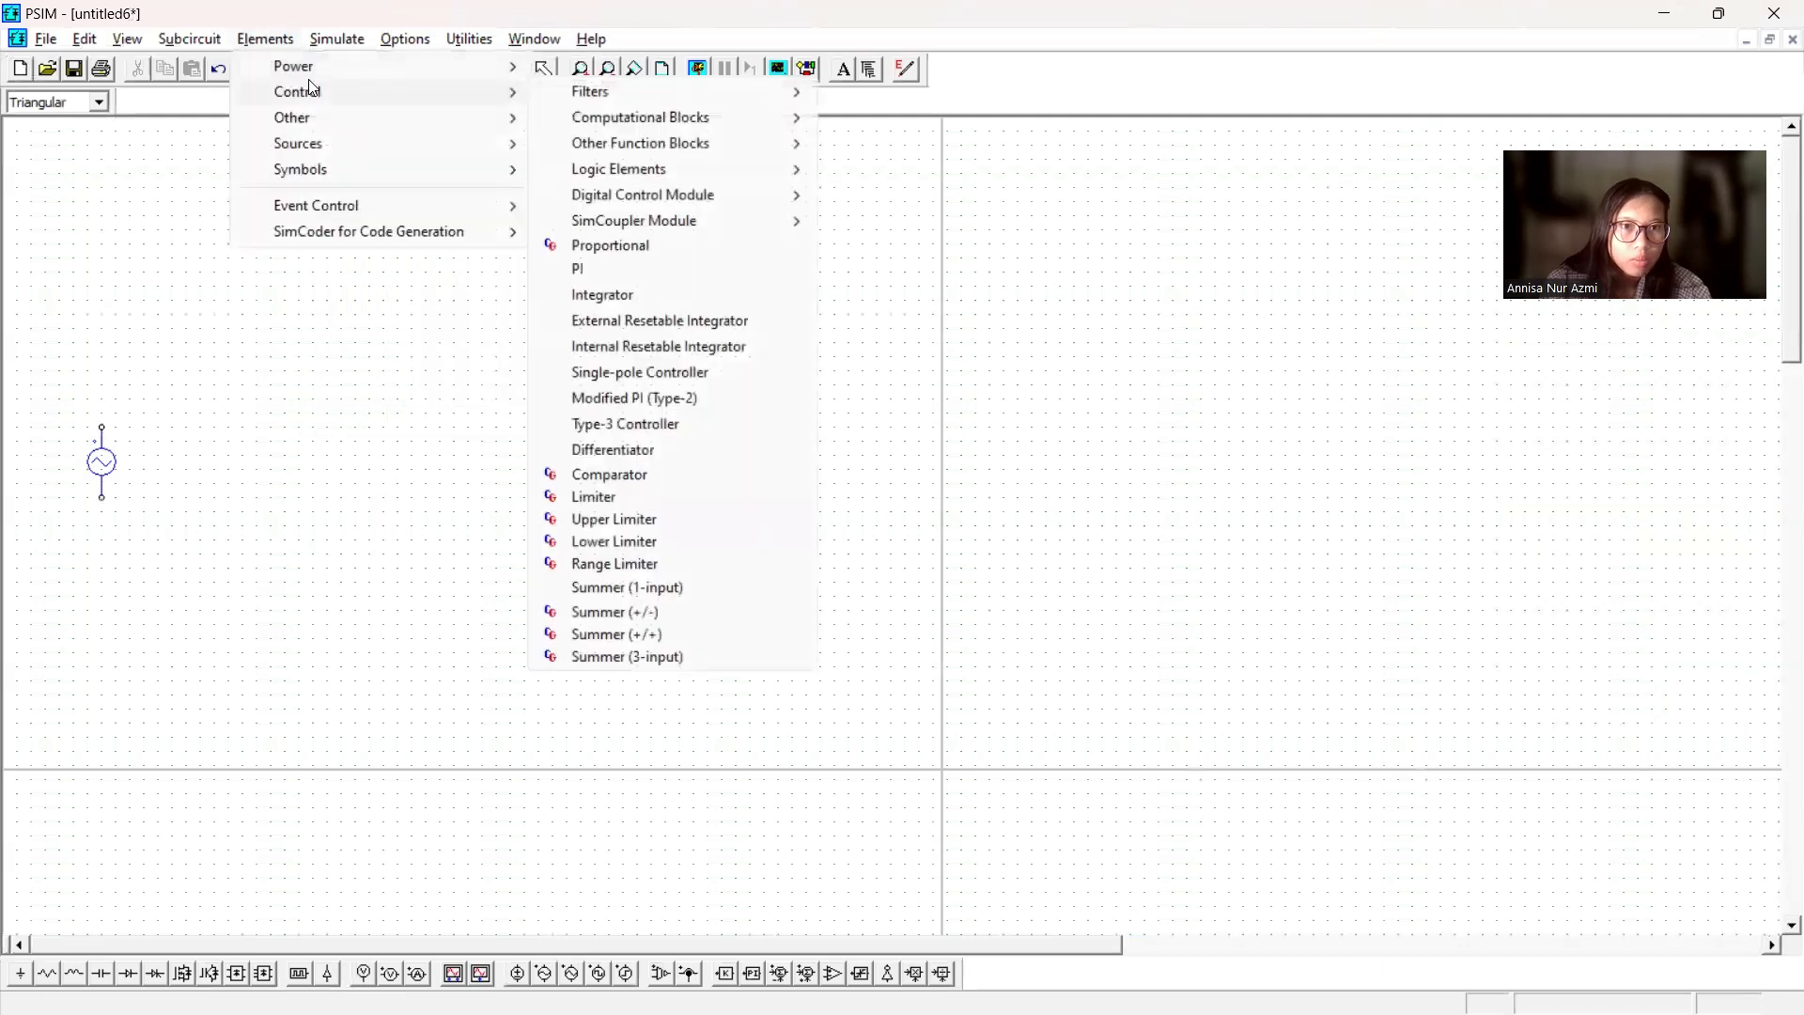
pyautogui.moveTo(488, 66)
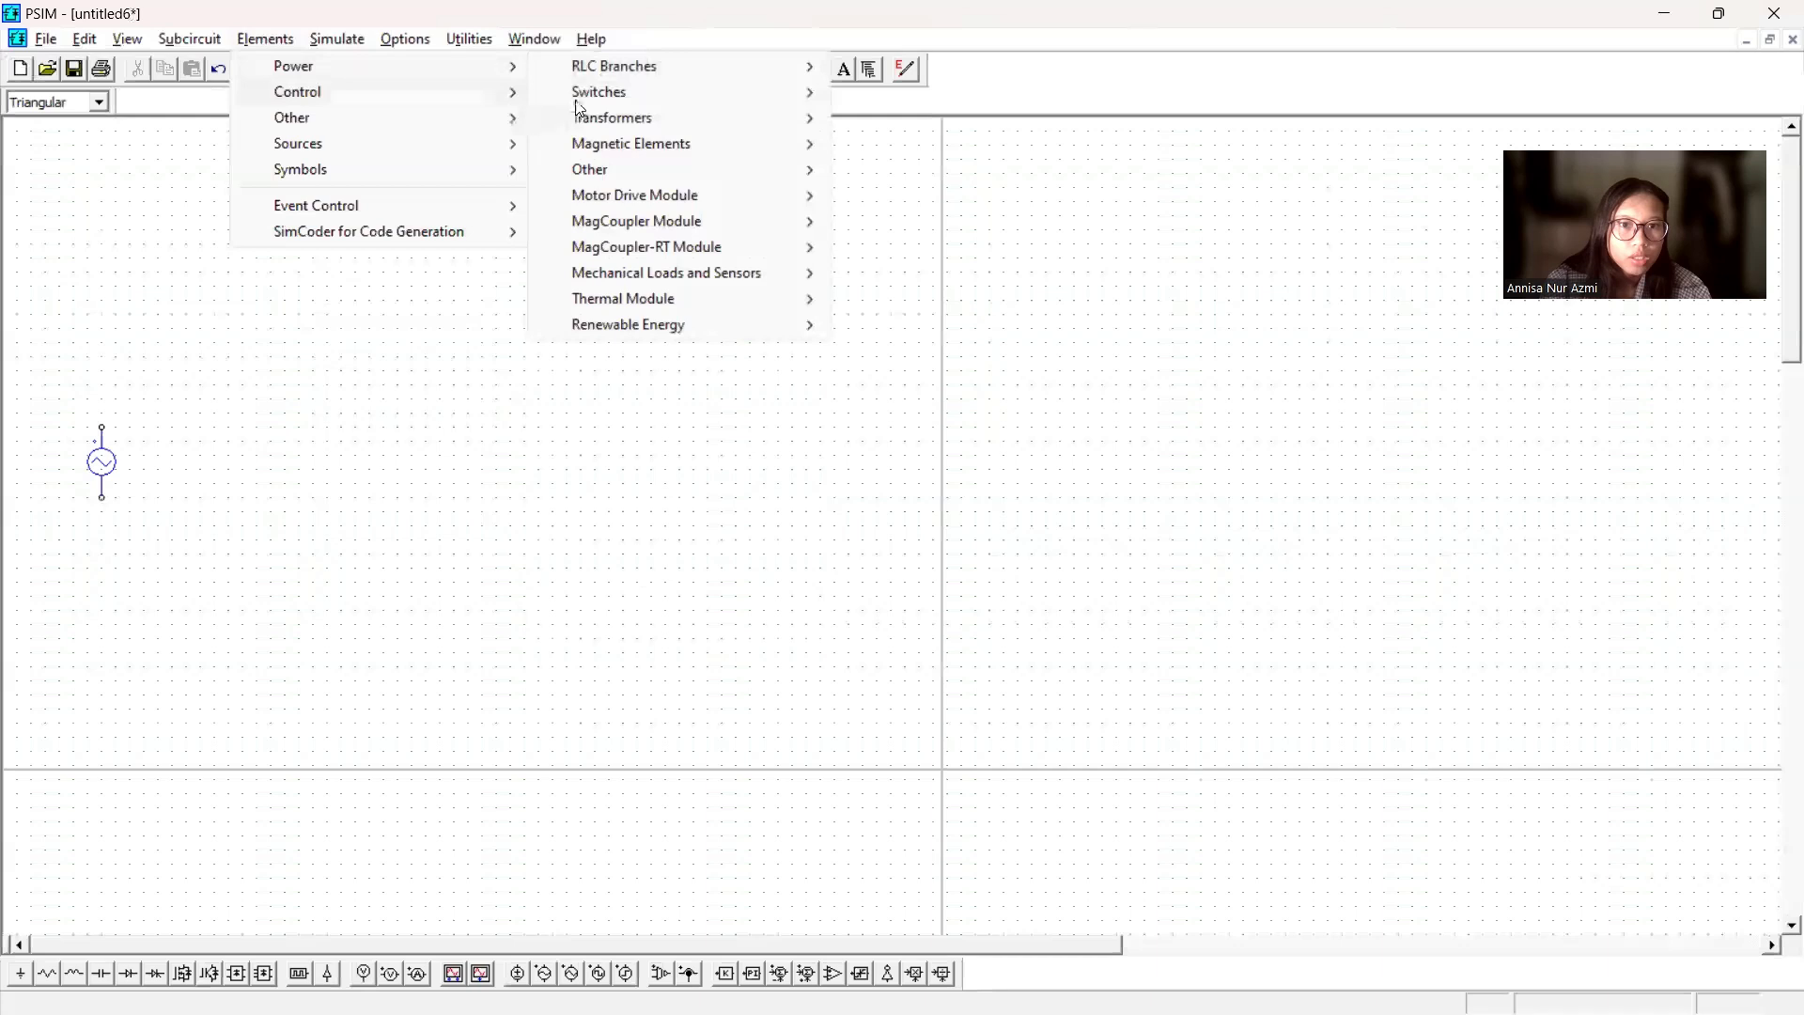
pyautogui.moveTo(592, 118)
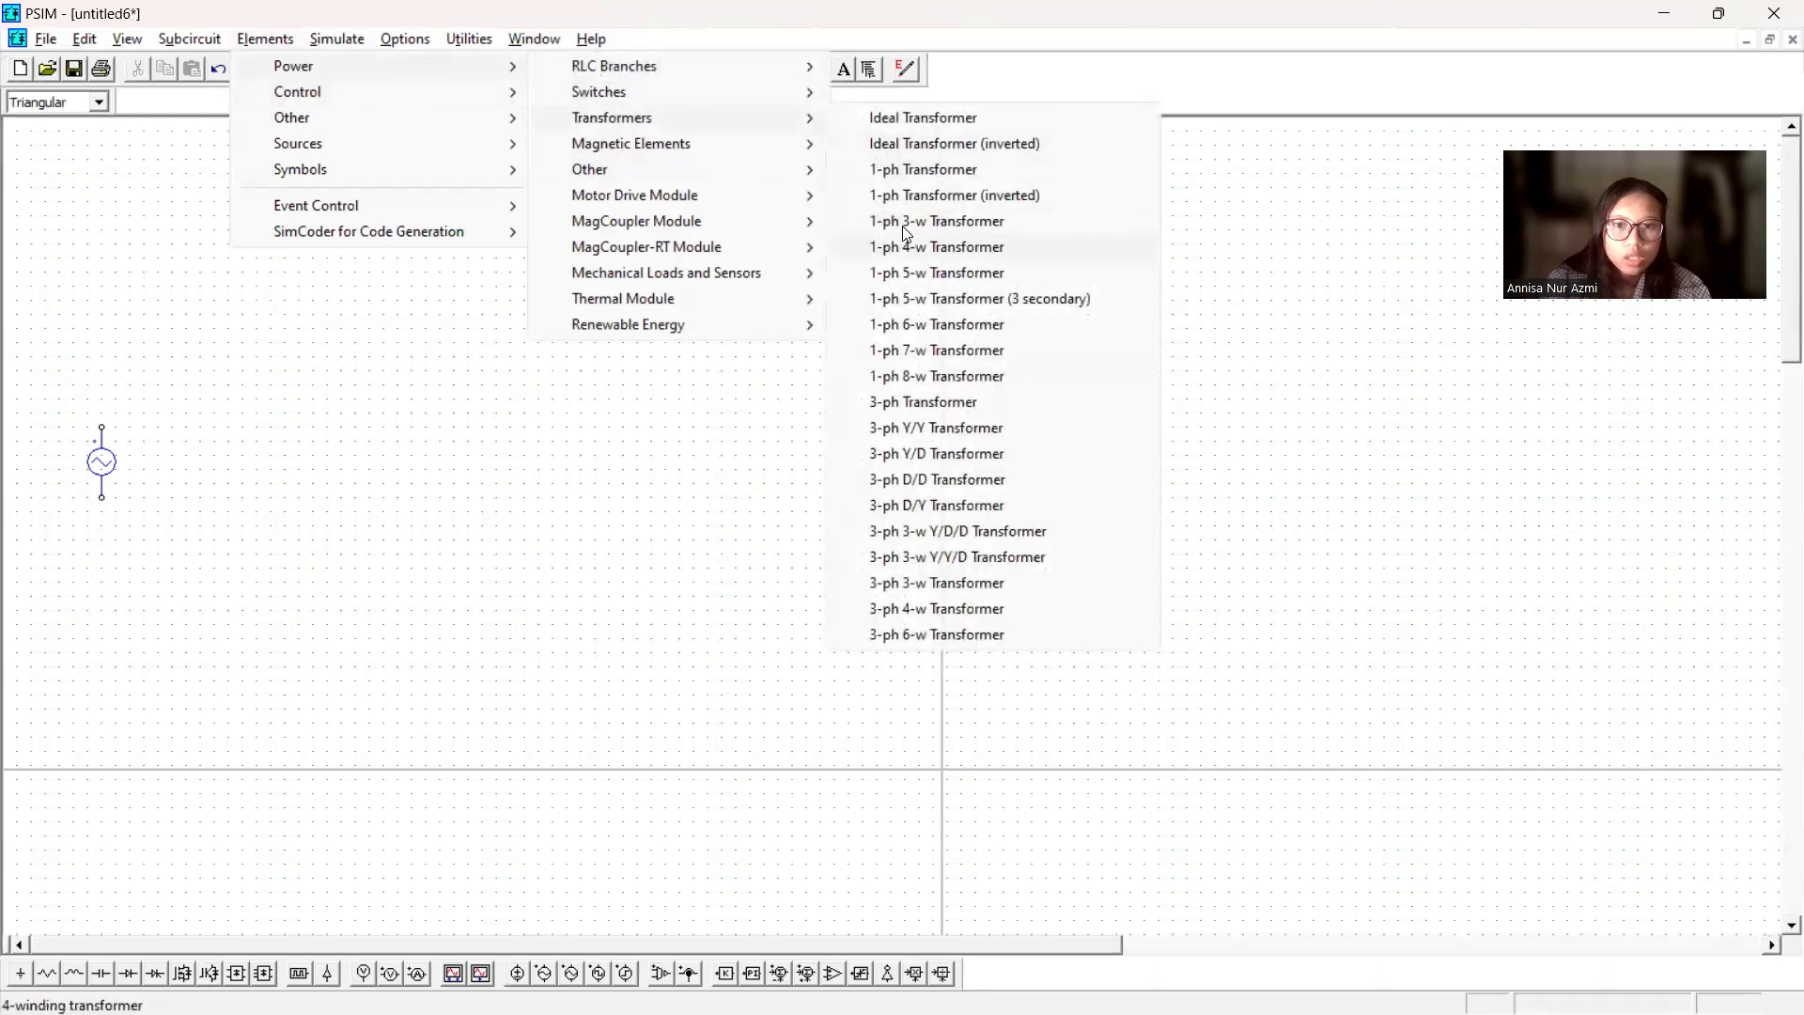
pyautogui.click(895, 146)
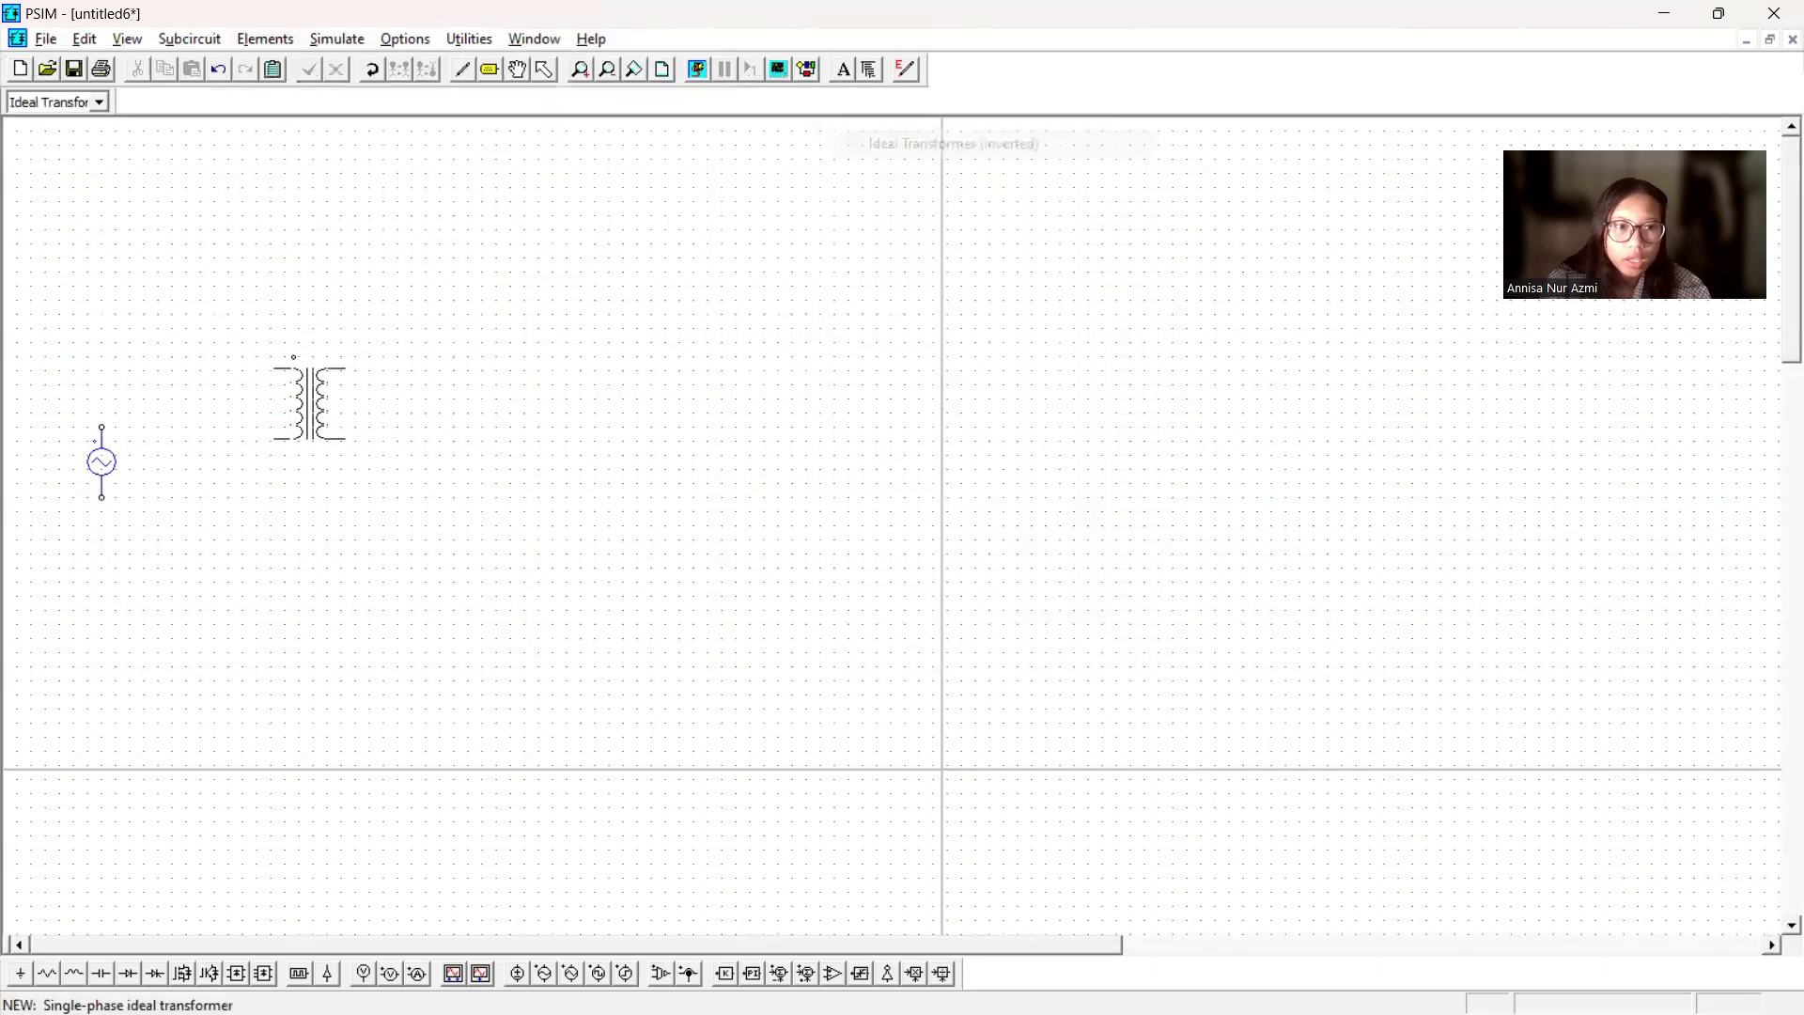
pyautogui.click(192, 461)
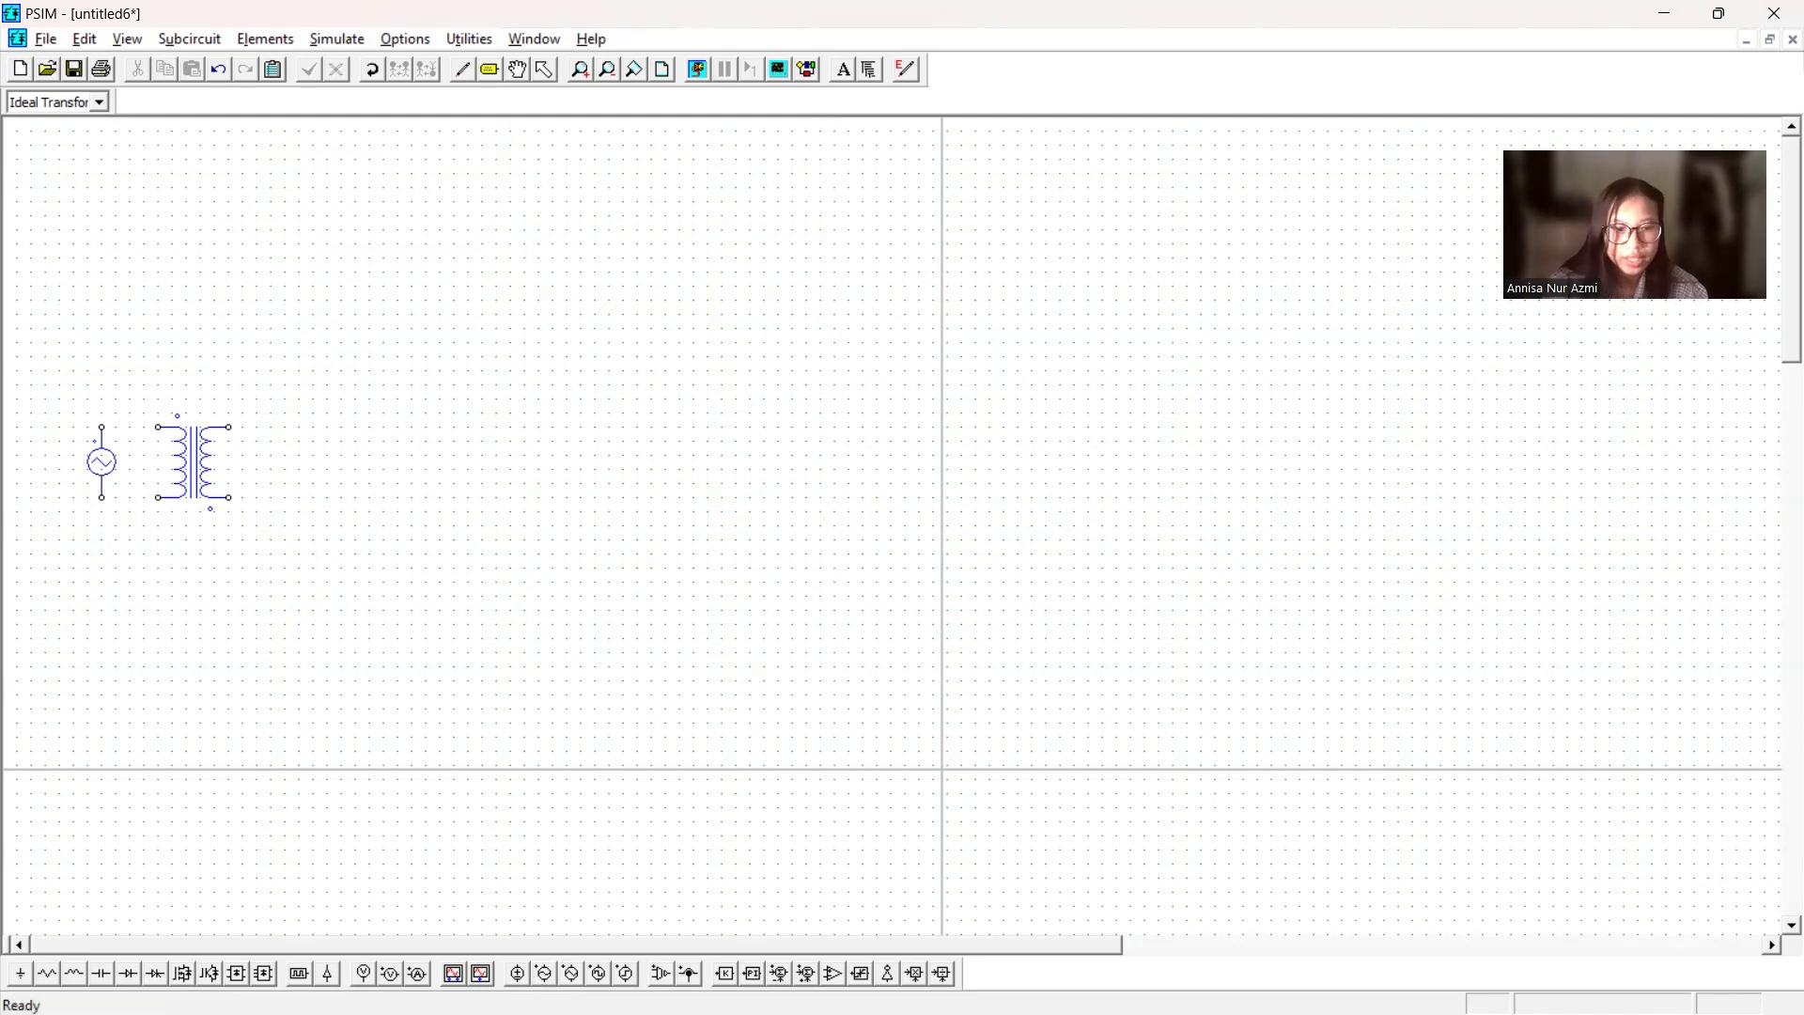
# - Place four upward-facing thyristors in a two-by-two bridge arrangement to the right of the transformer
pyautogui.moveTo(538, 1014)
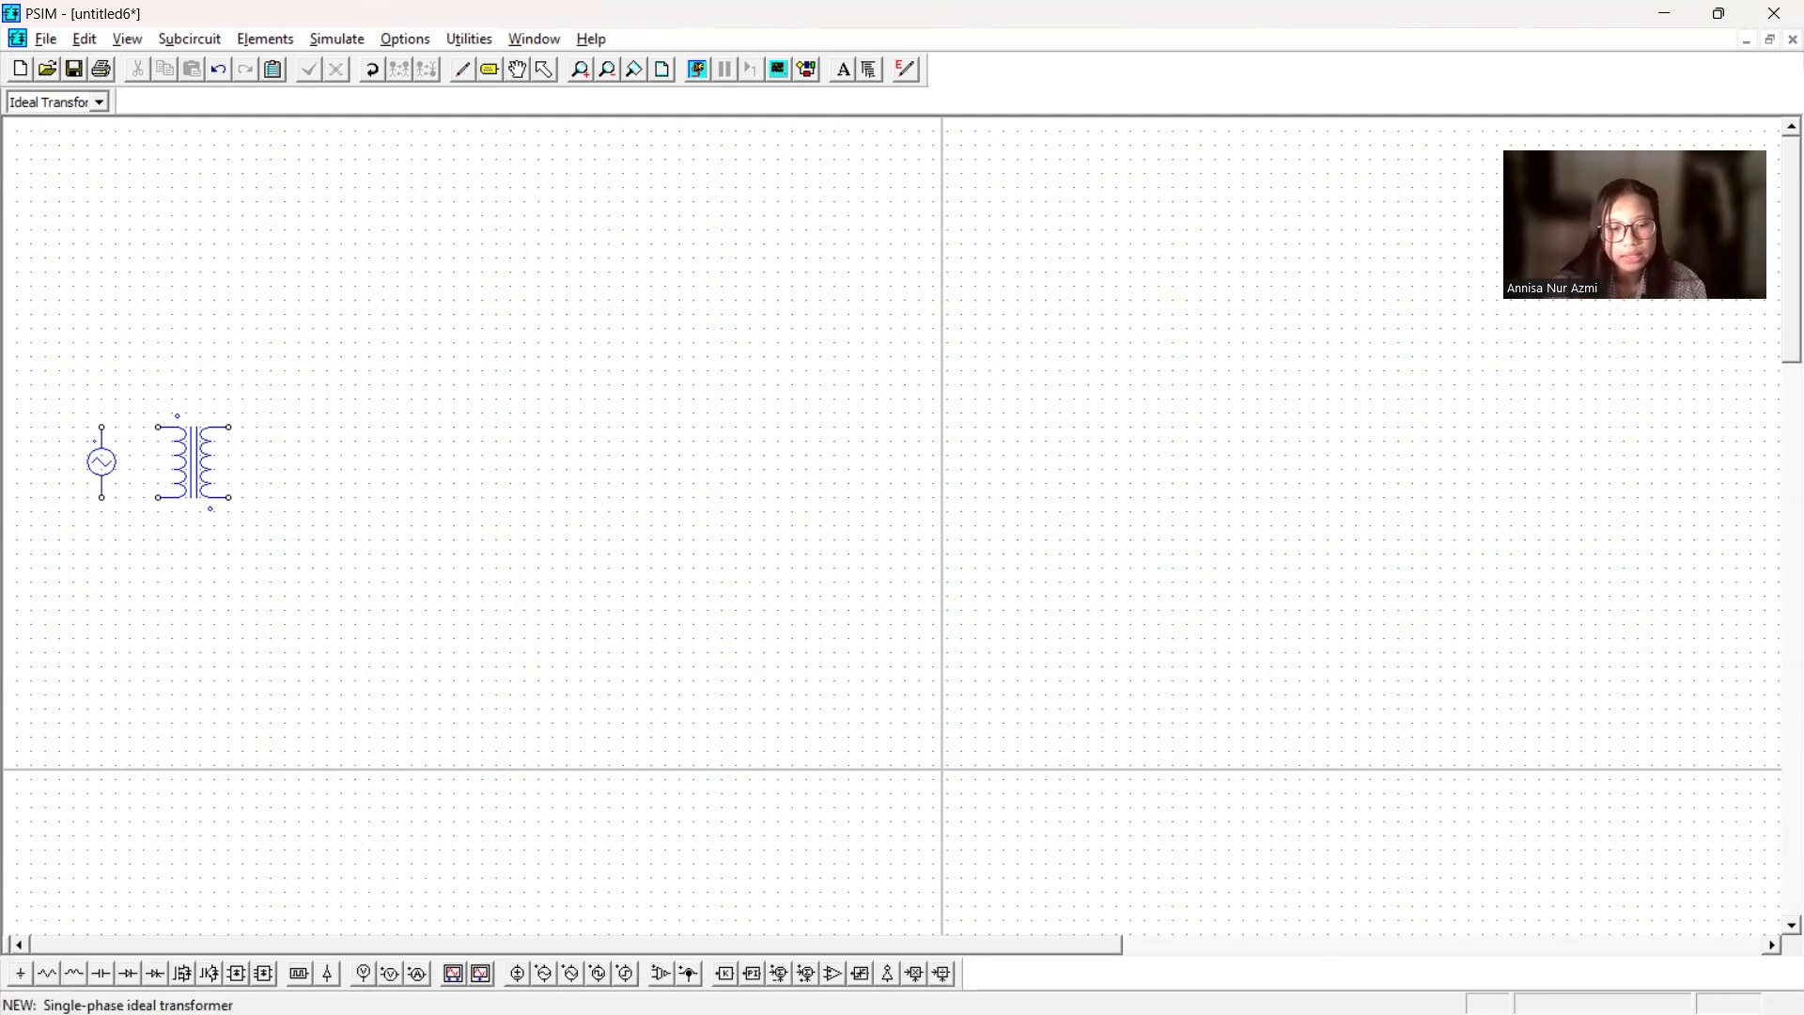
pyautogui.click(155, 973)
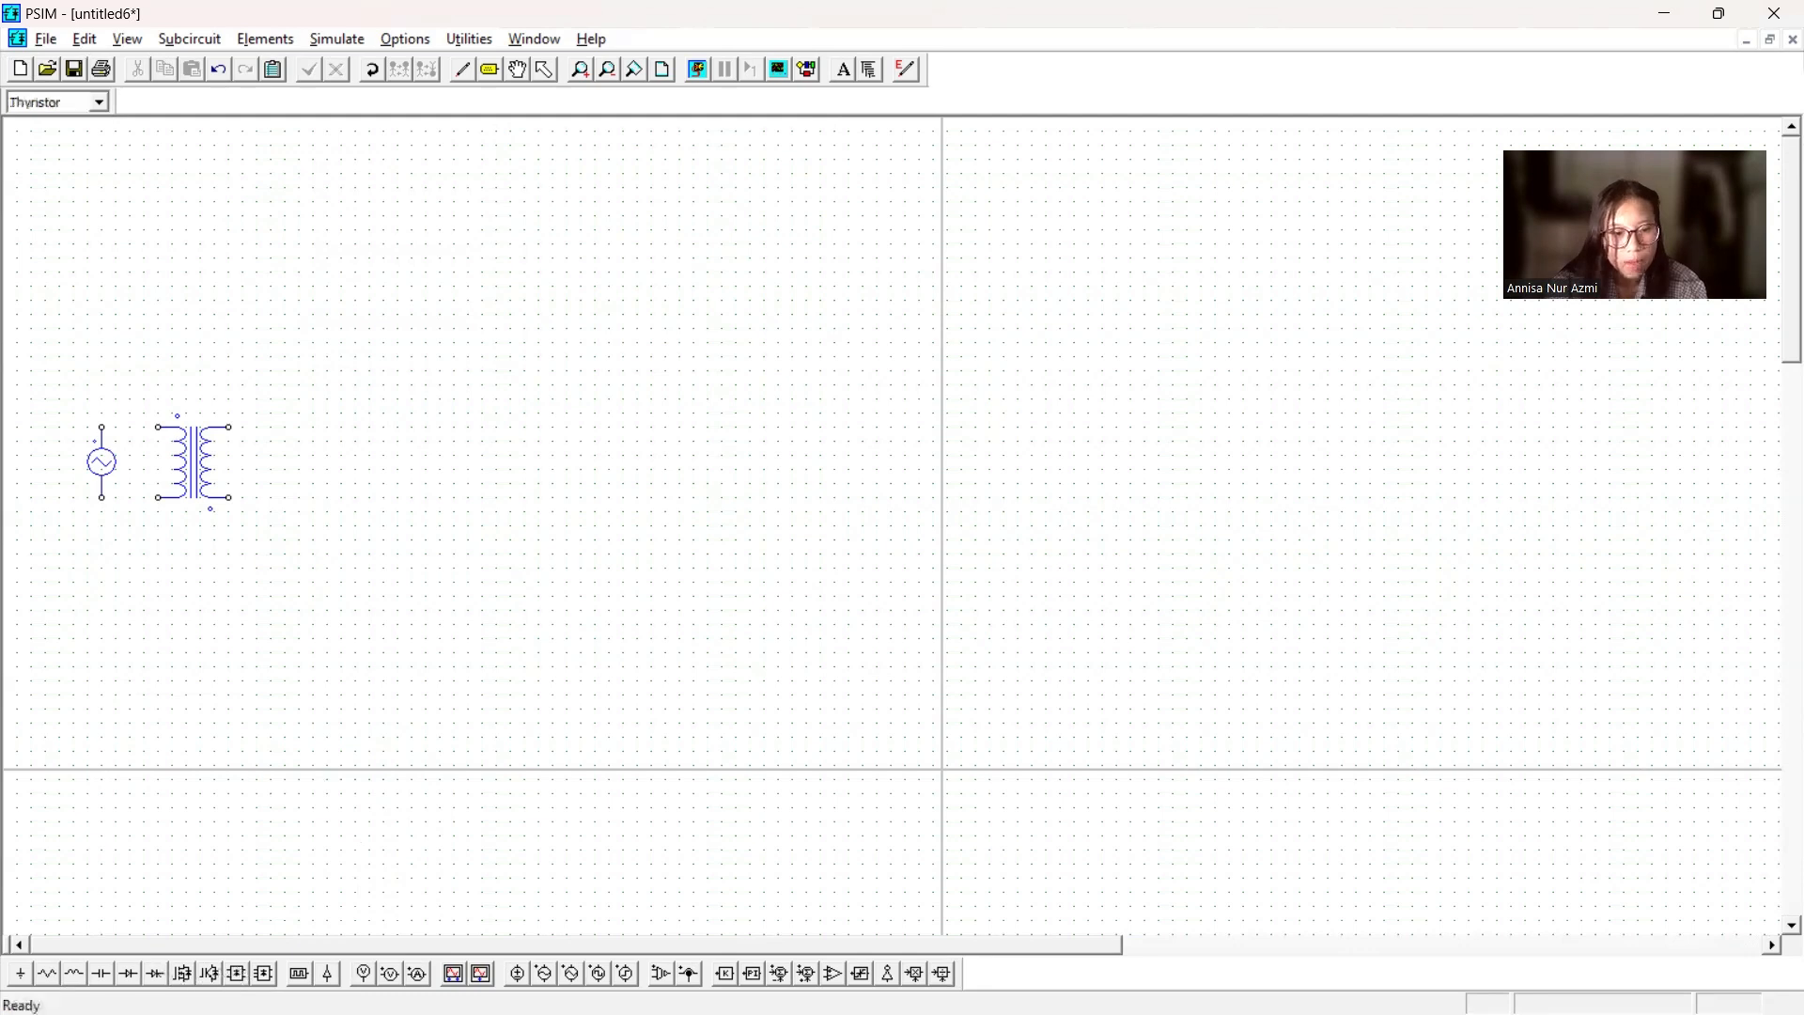
pyautogui.rightClick(295, 352)
pyautogui.rightClick(329, 387)
pyautogui.rightClick(349, 455)
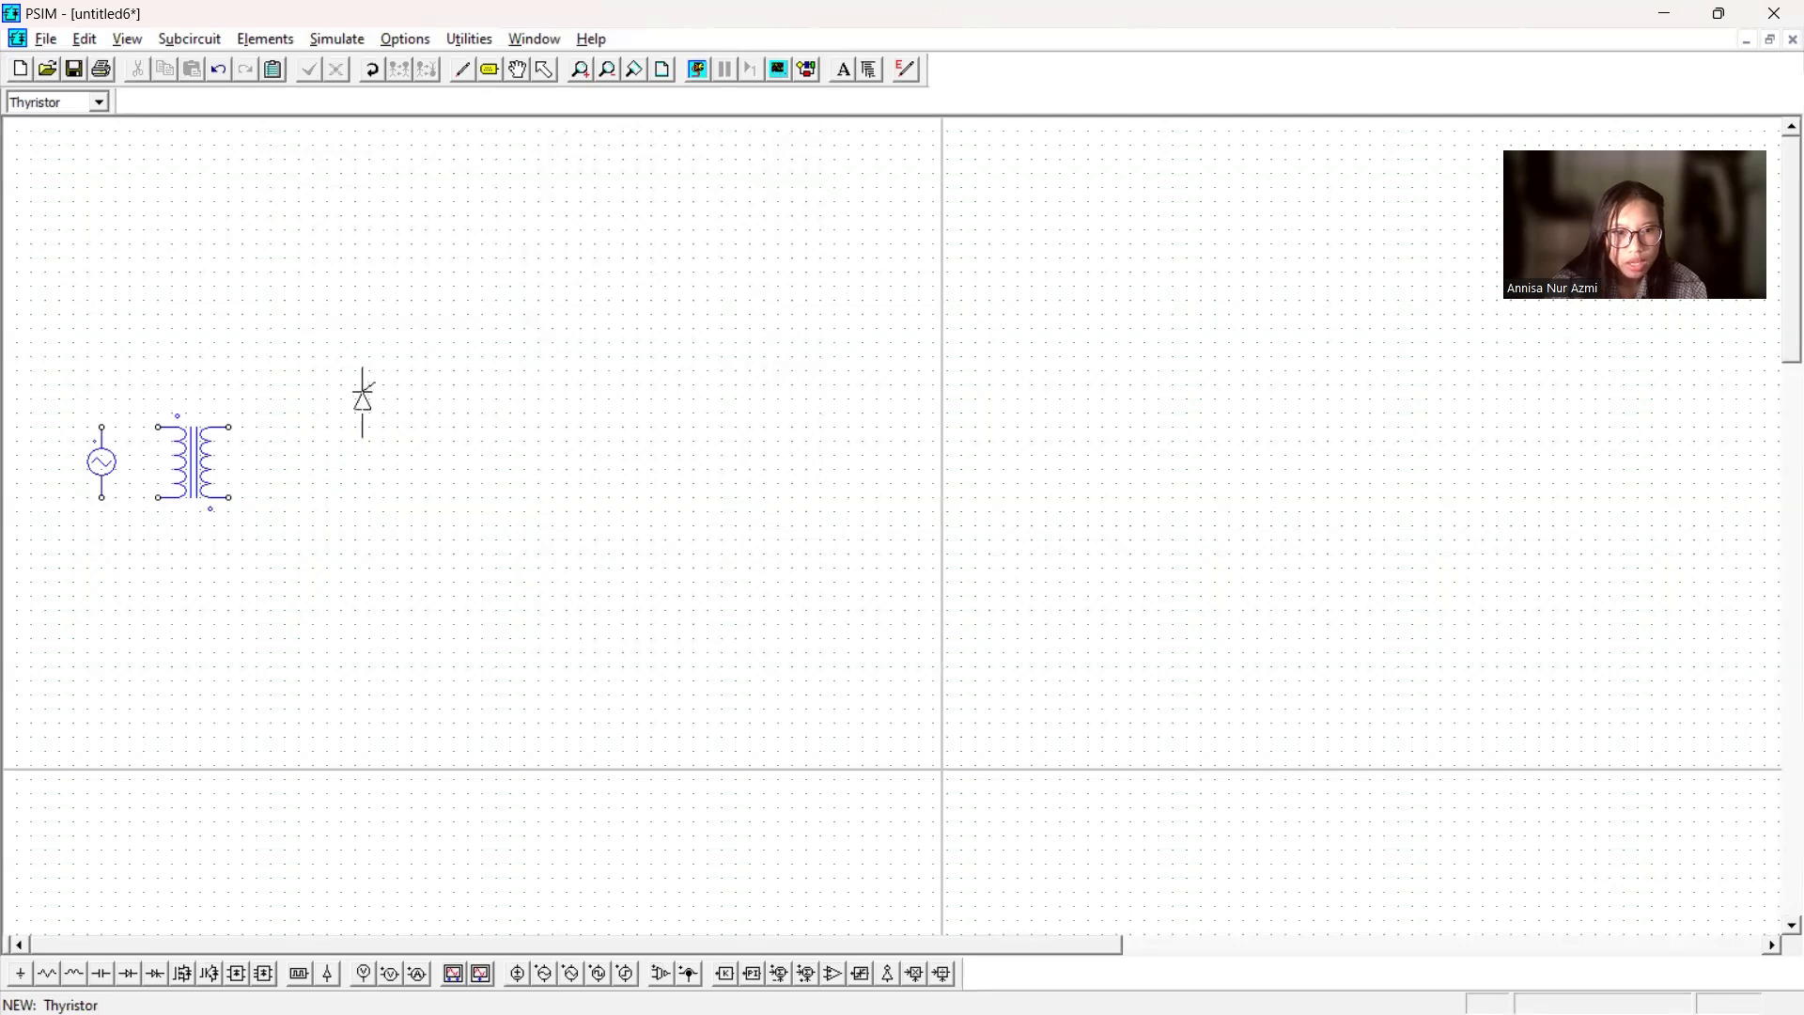
pyautogui.click(356, 404)
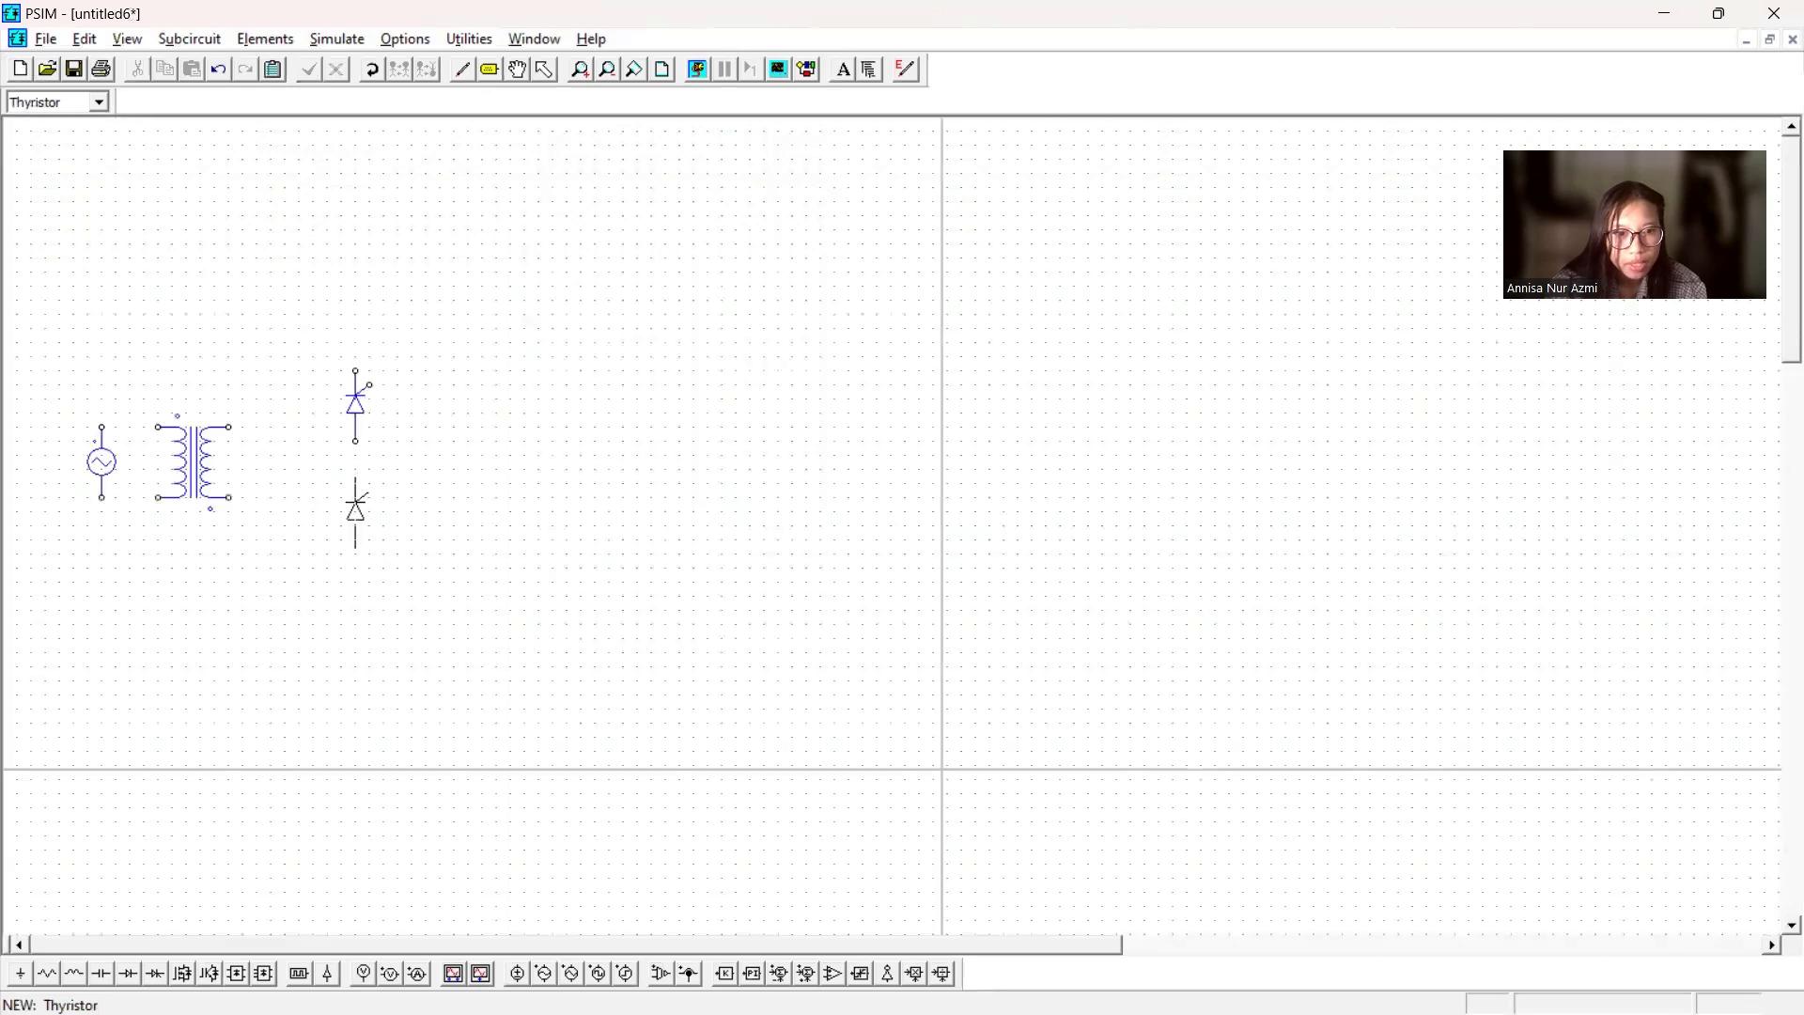
pyautogui.click(355, 515)
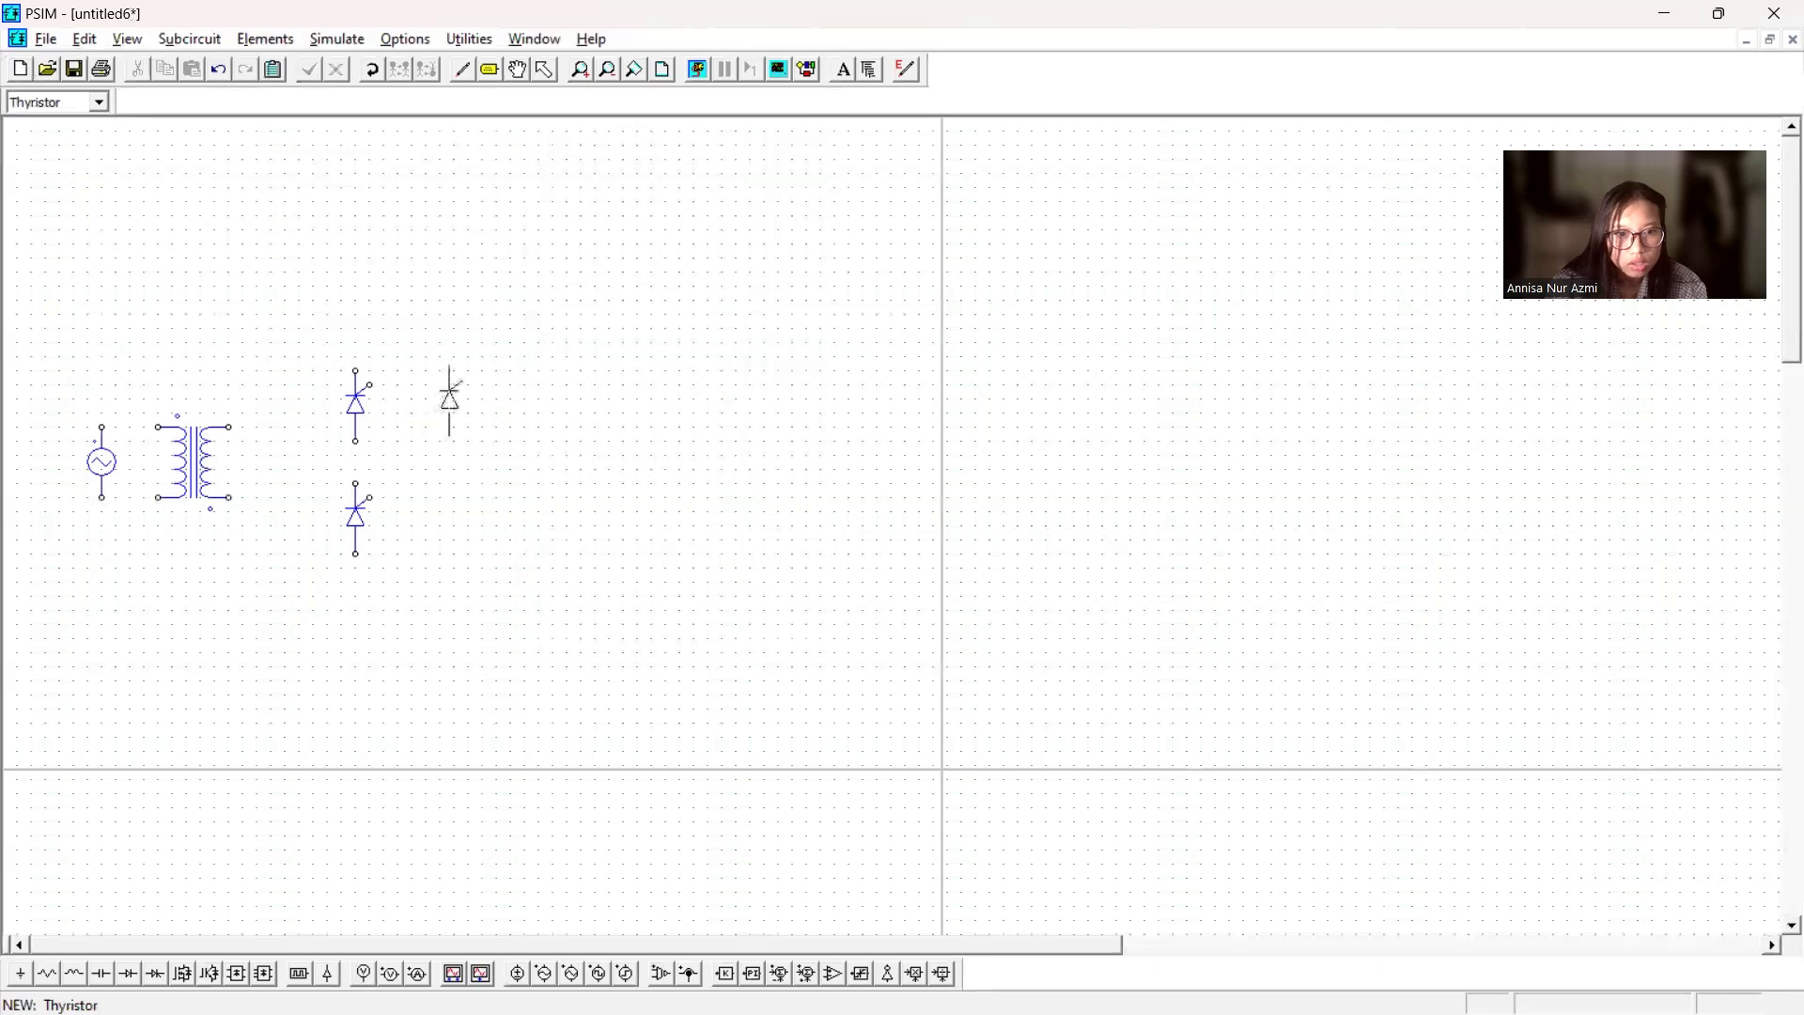
pyautogui.click(454, 404)
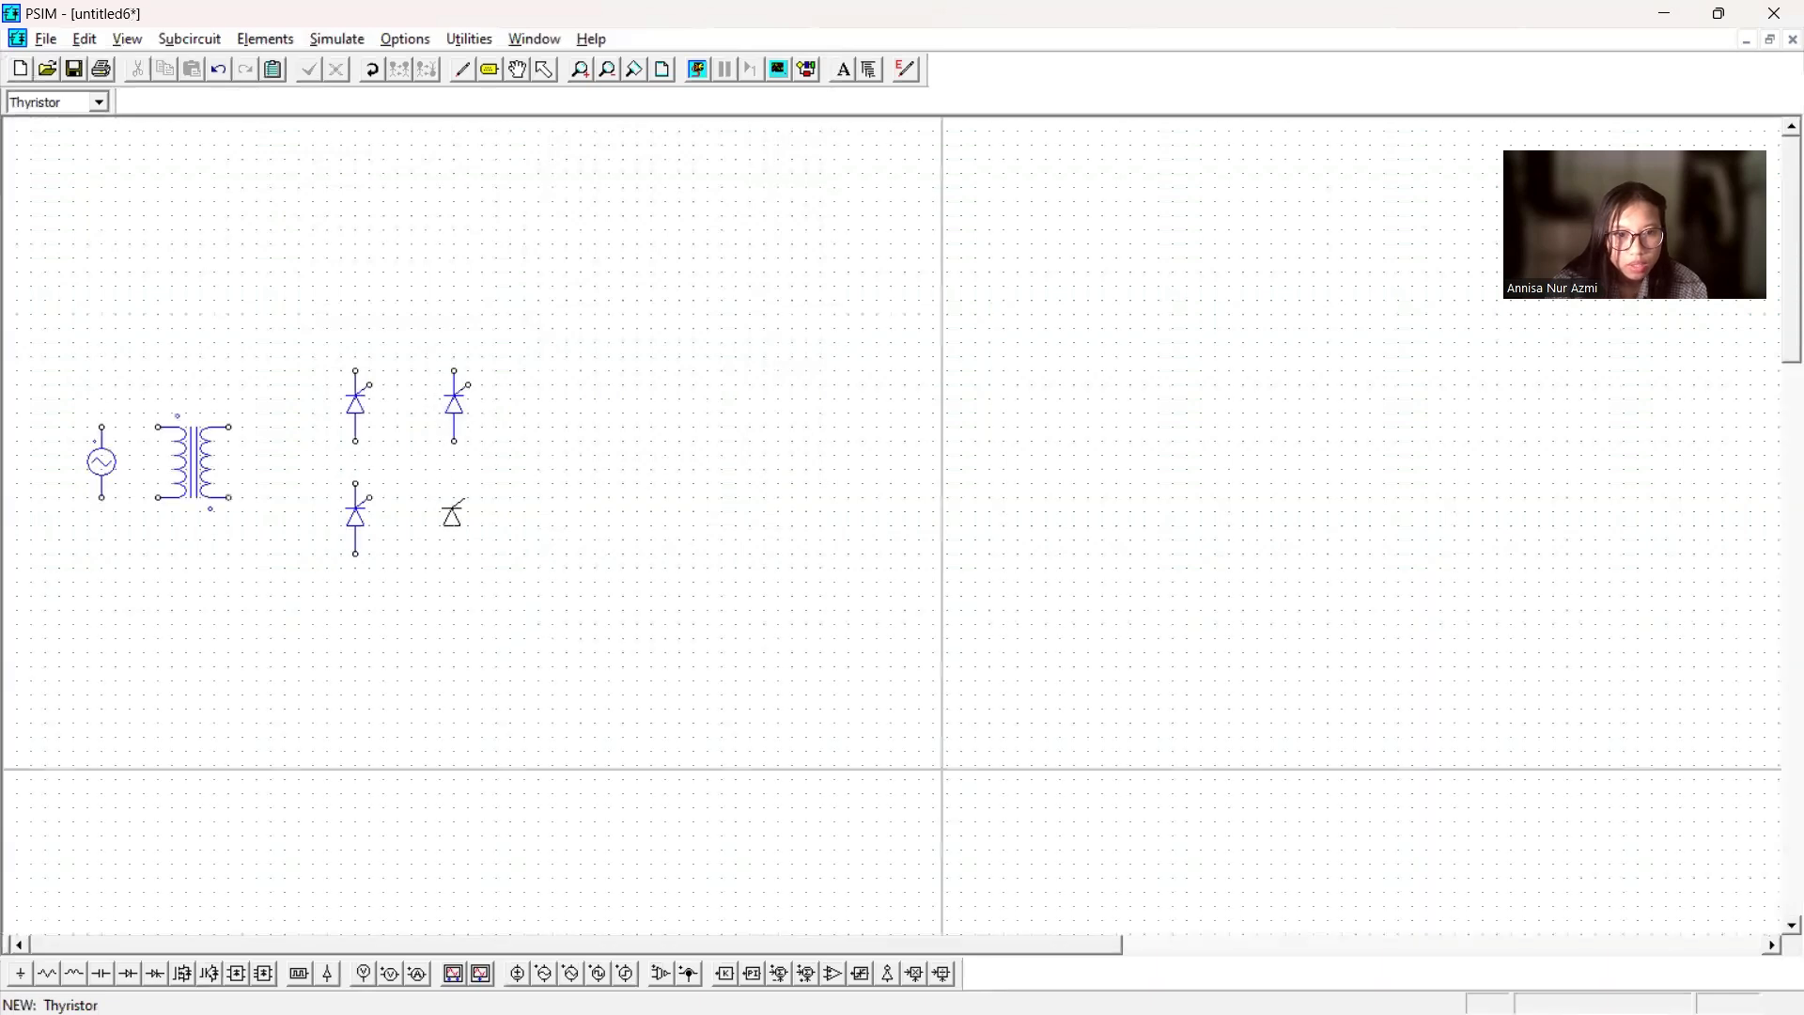
pyautogui.click(453, 517)
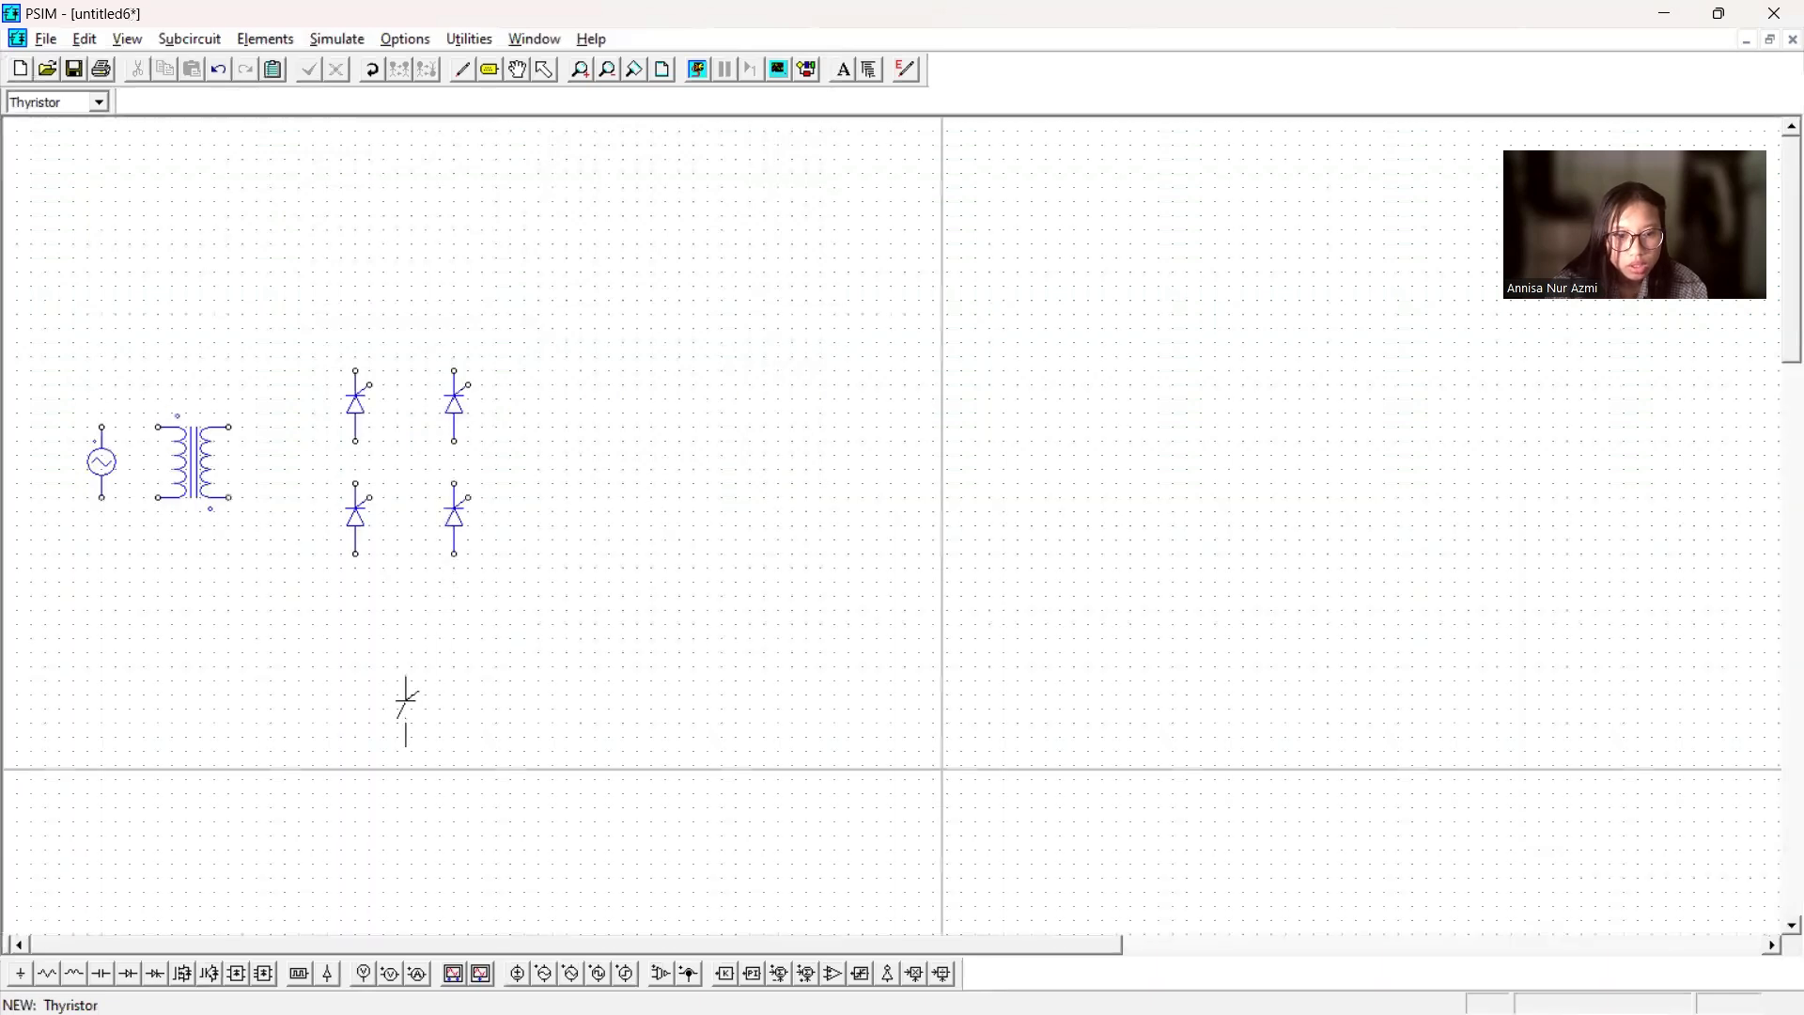
# - Attach a horizontally rotated gating block to the gate of each of the four thyristors
pyautogui.click(299, 974)
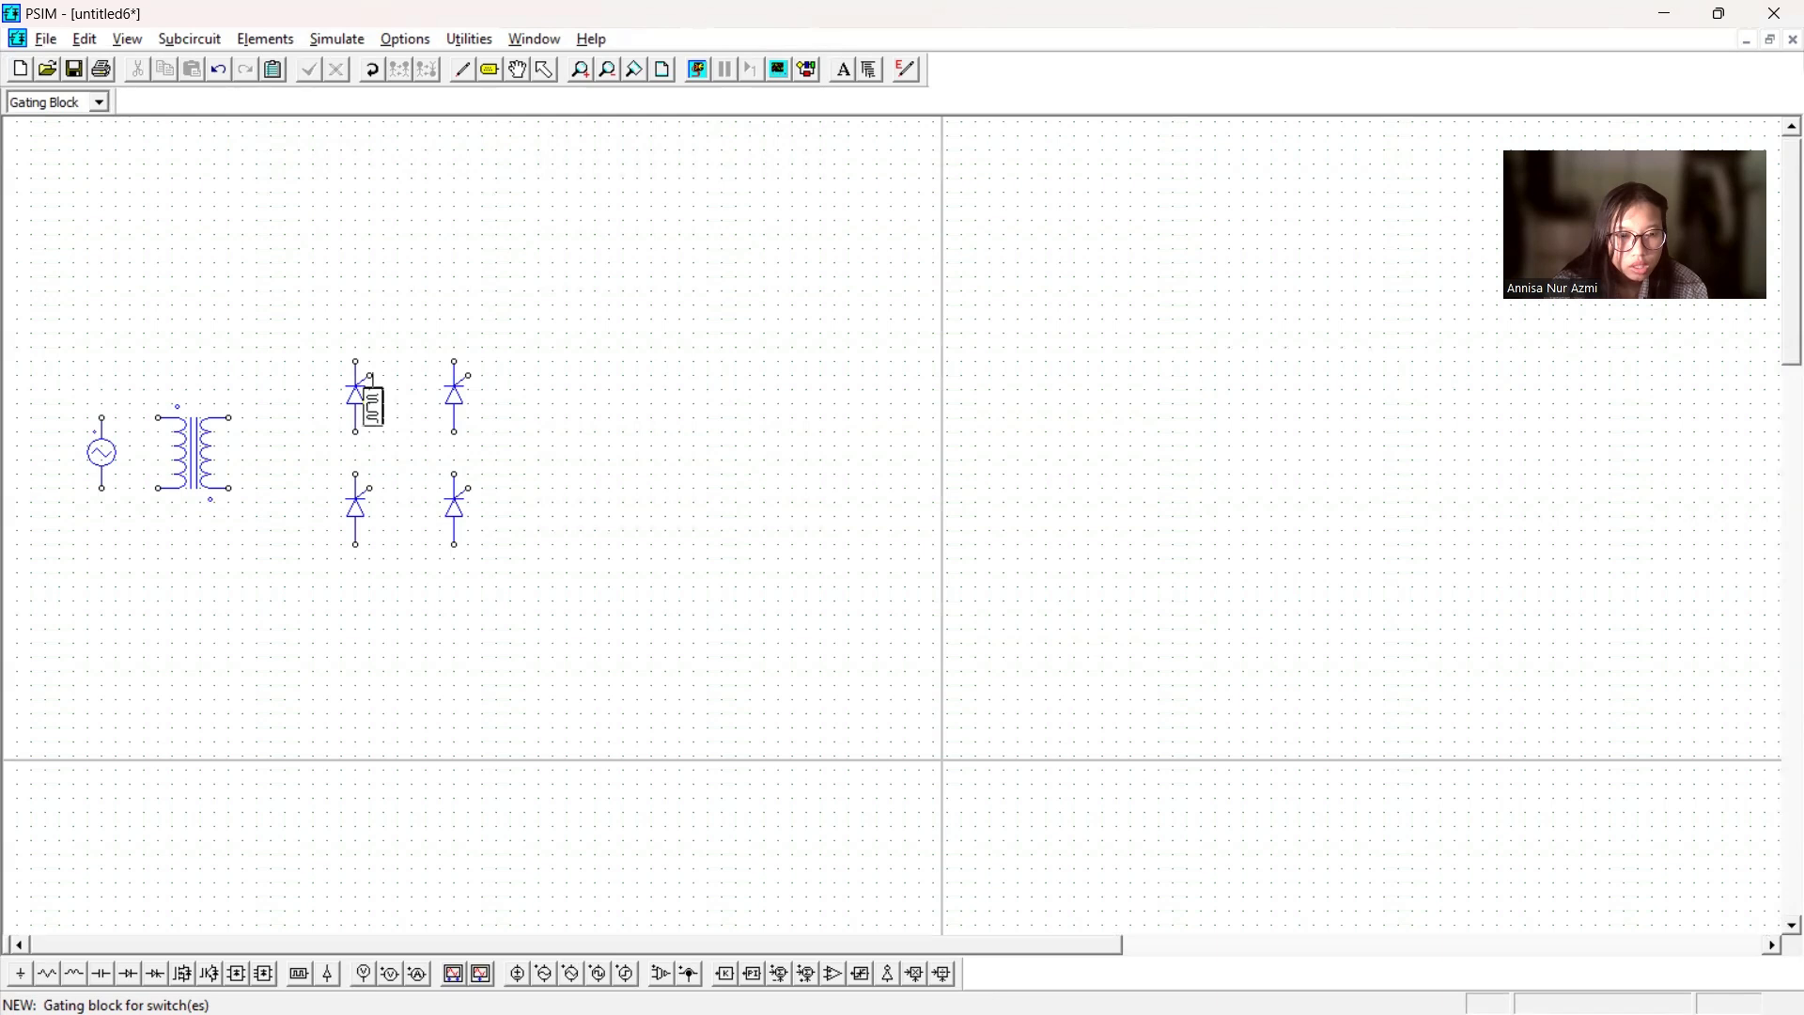
pyautogui.rightClick(373, 399)
pyautogui.rightClick(380, 399)
pyautogui.rightClick(385, 398)
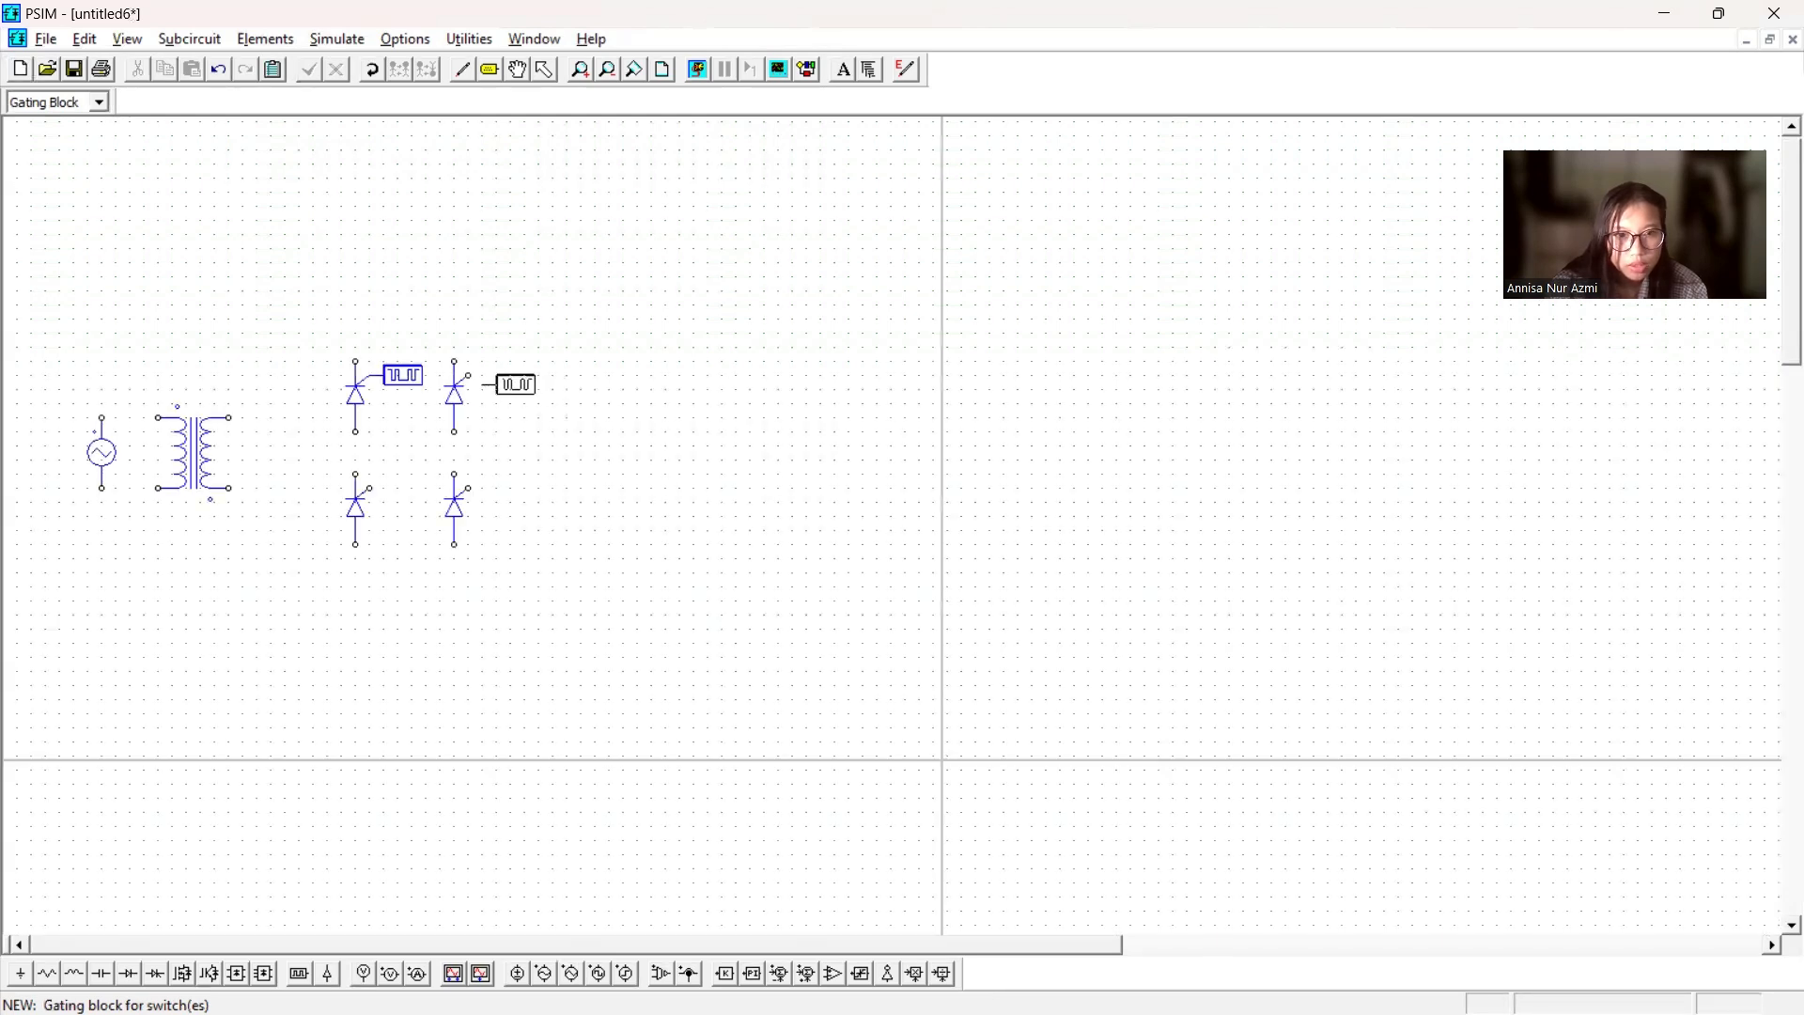
pyautogui.click(500, 375)
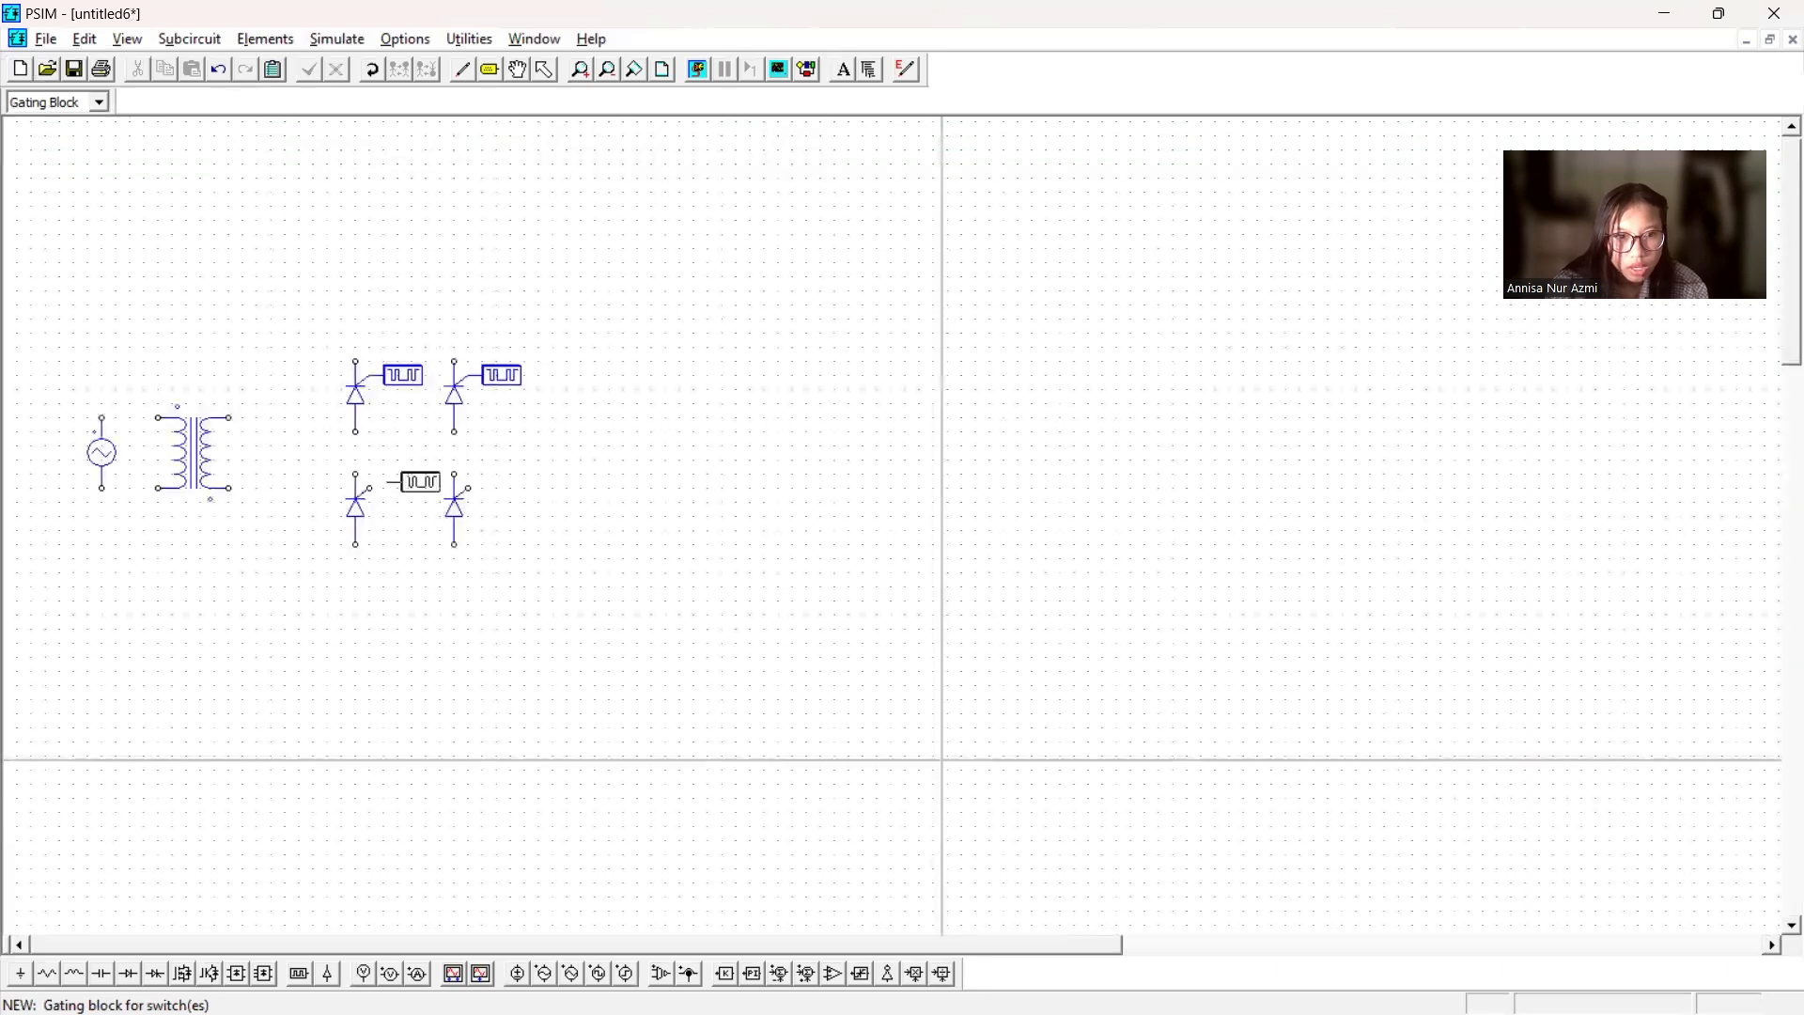
pyautogui.click(402, 487)
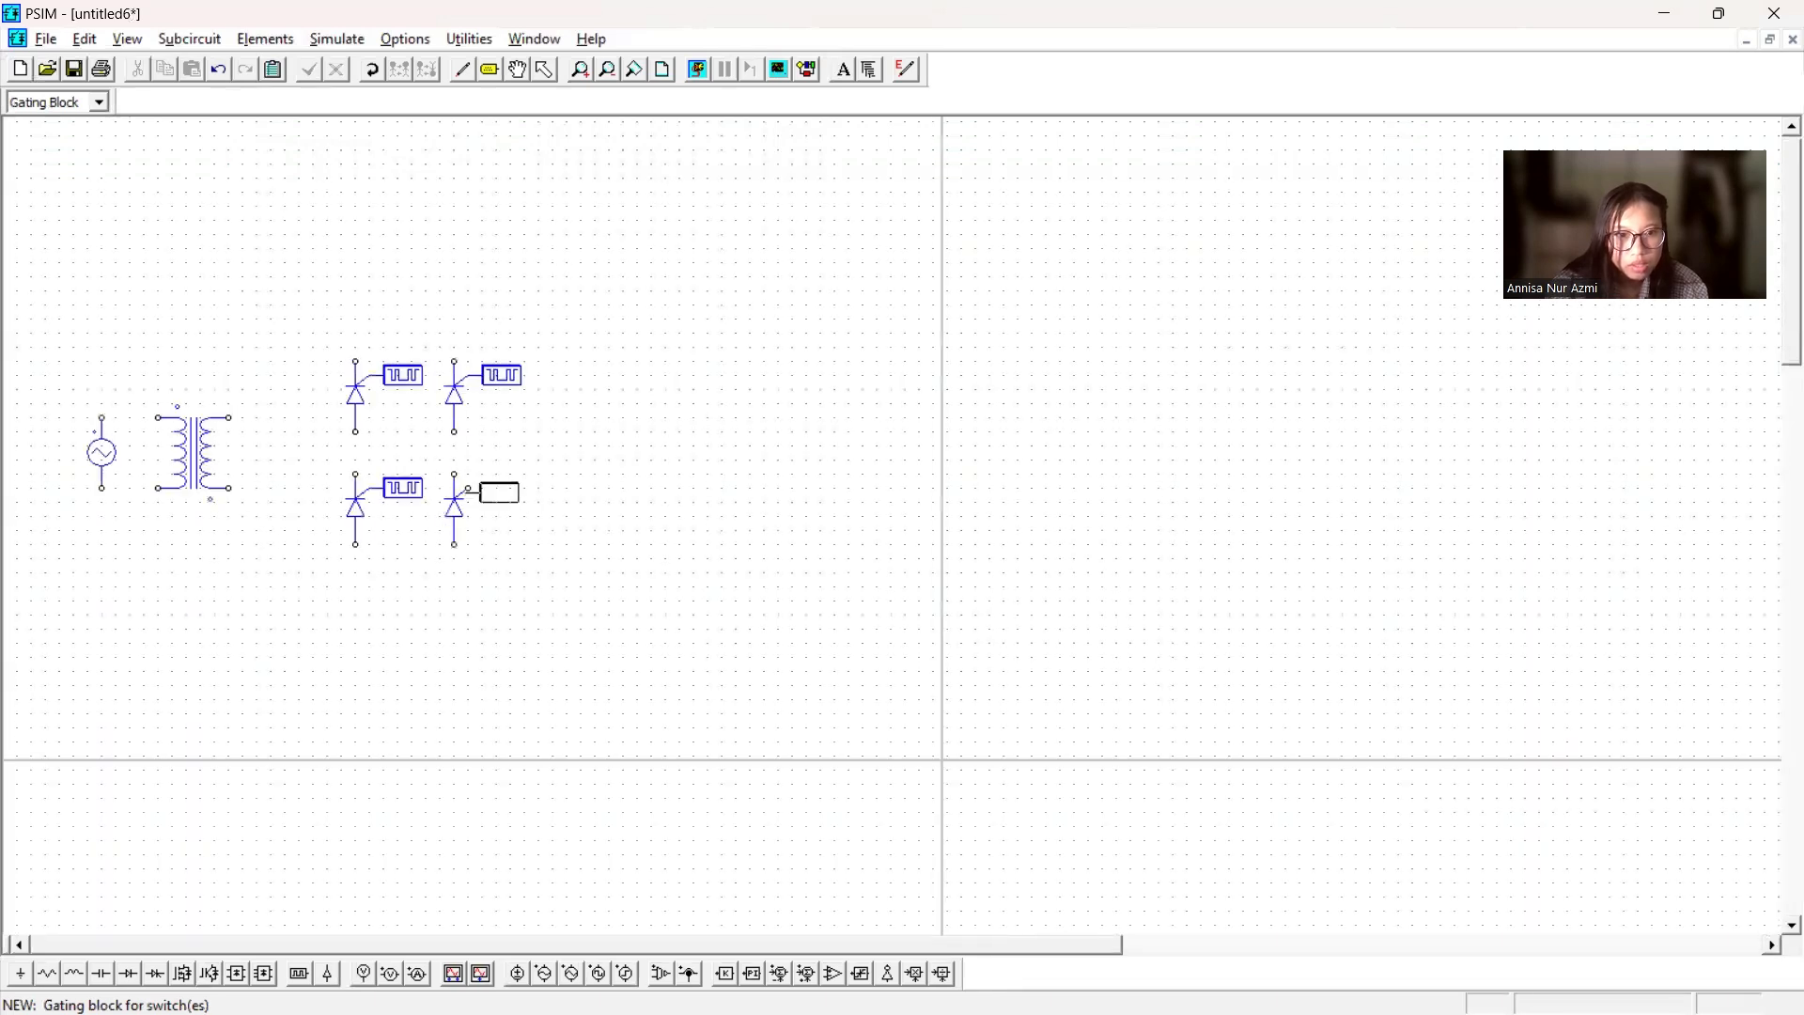
pyautogui.click(500, 487)
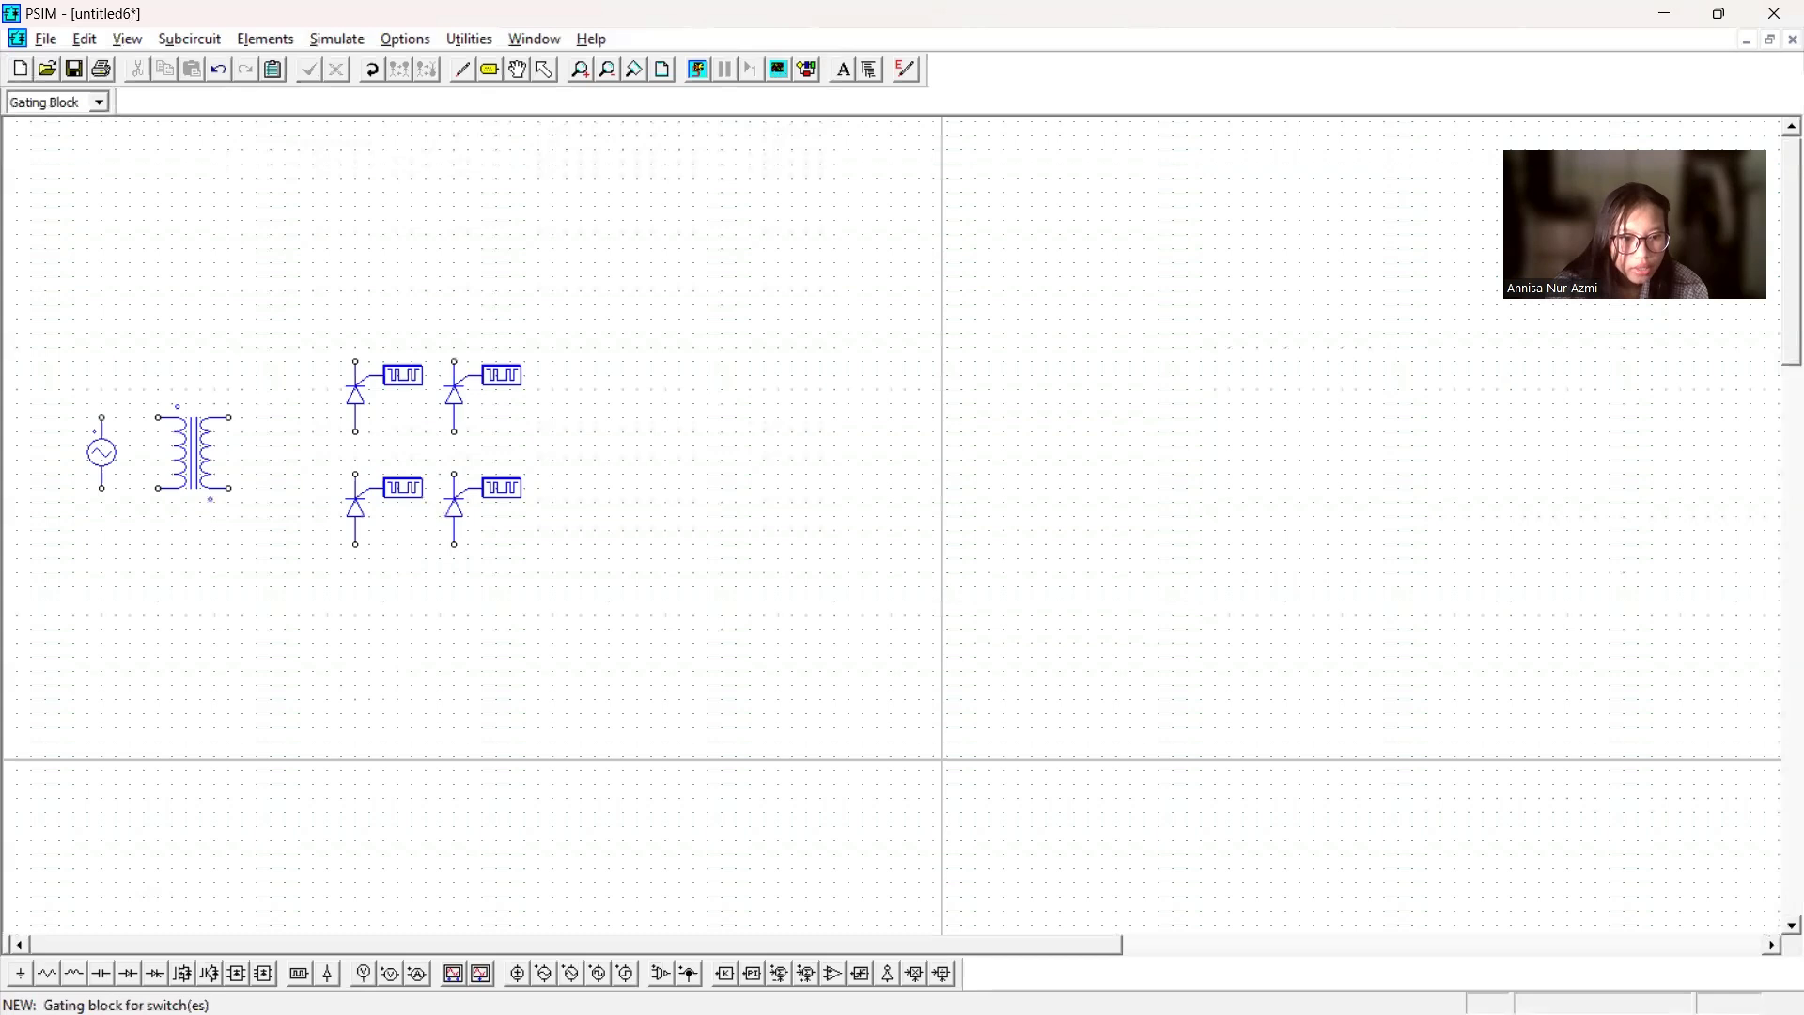
# - Place a vertical load resistor to the right of the thyristor bridge and leave placement mode
pyautogui.click(75, 974)
pyautogui.rightClick(554, 479)
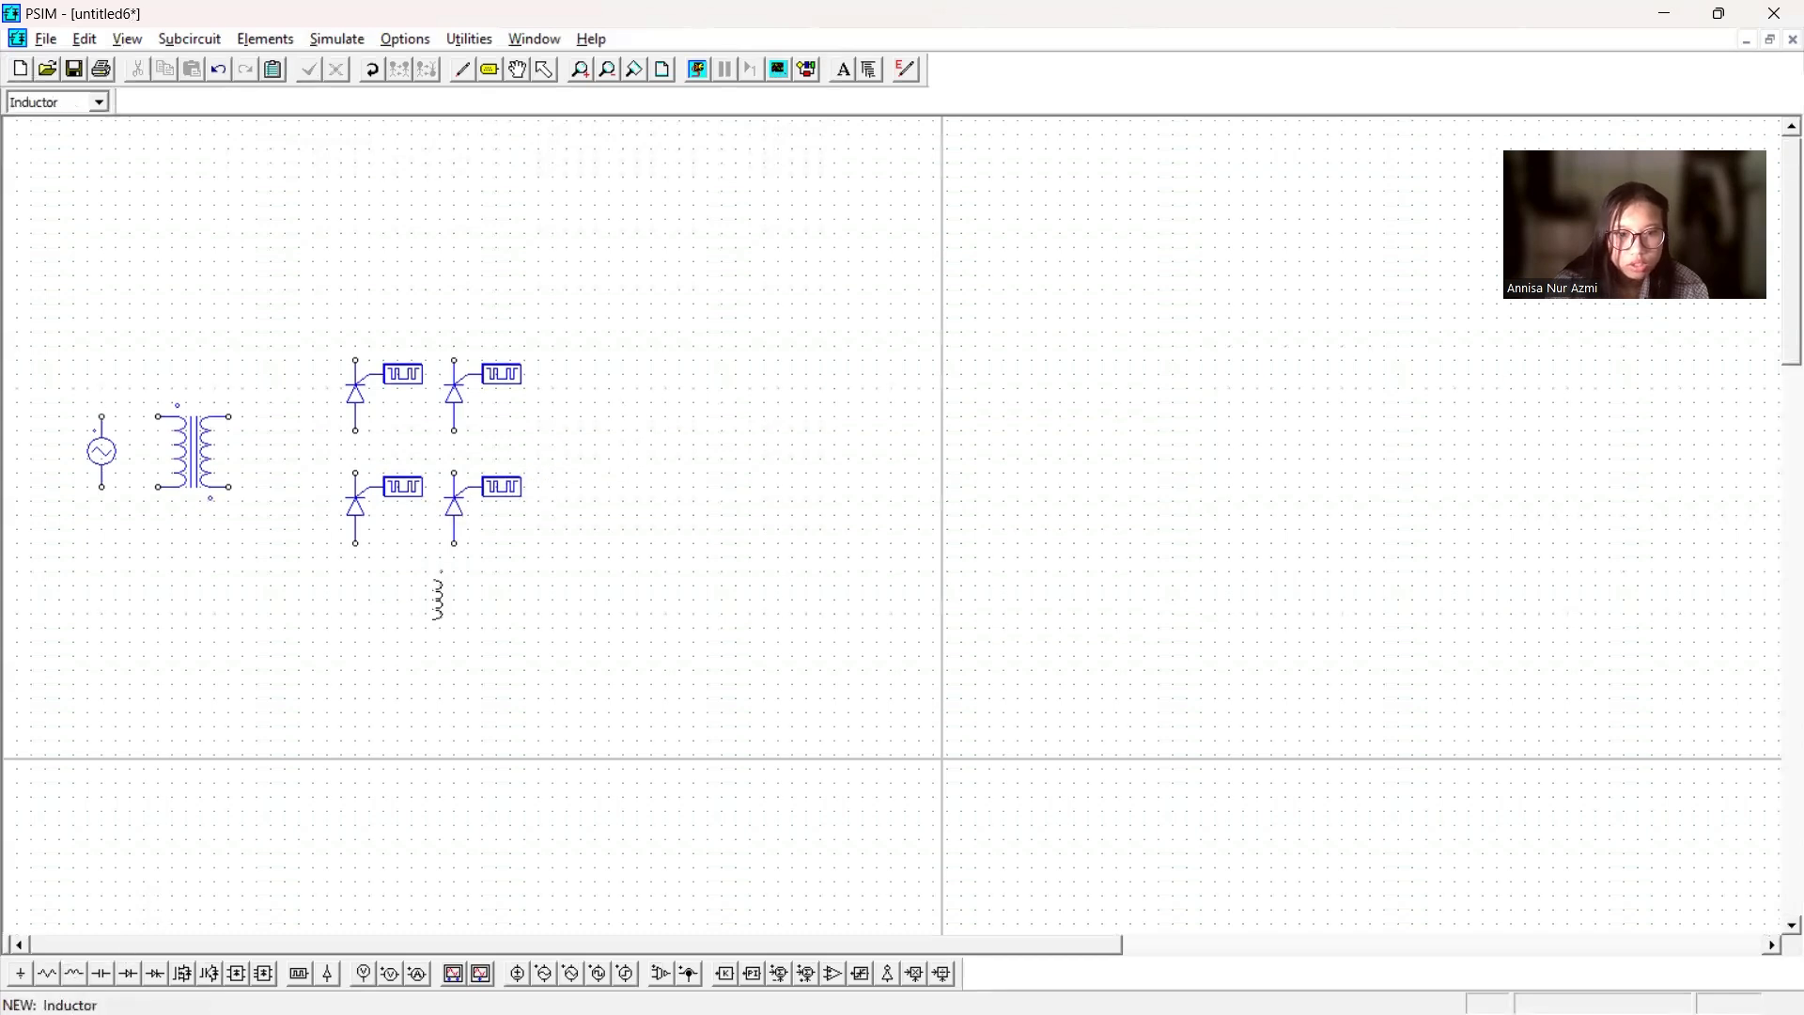
pyautogui.click(47, 974)
pyautogui.rightClick(647, 470)
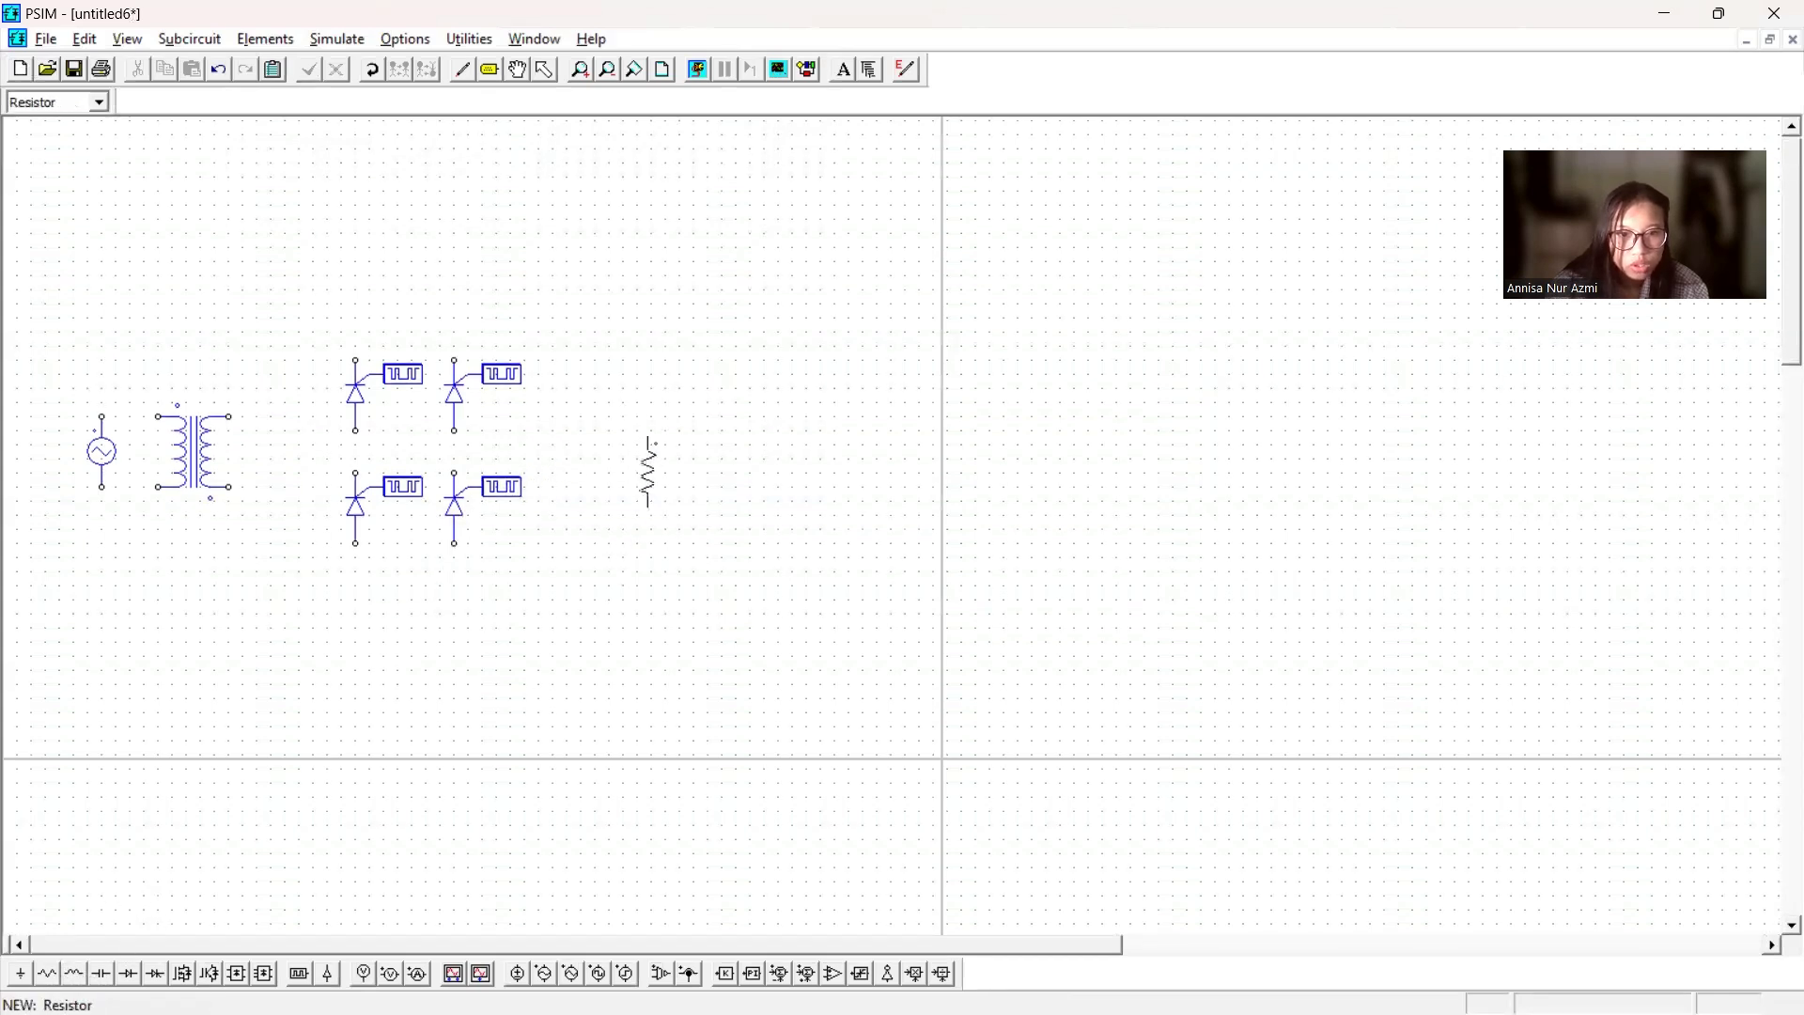
pyautogui.click(648, 442)
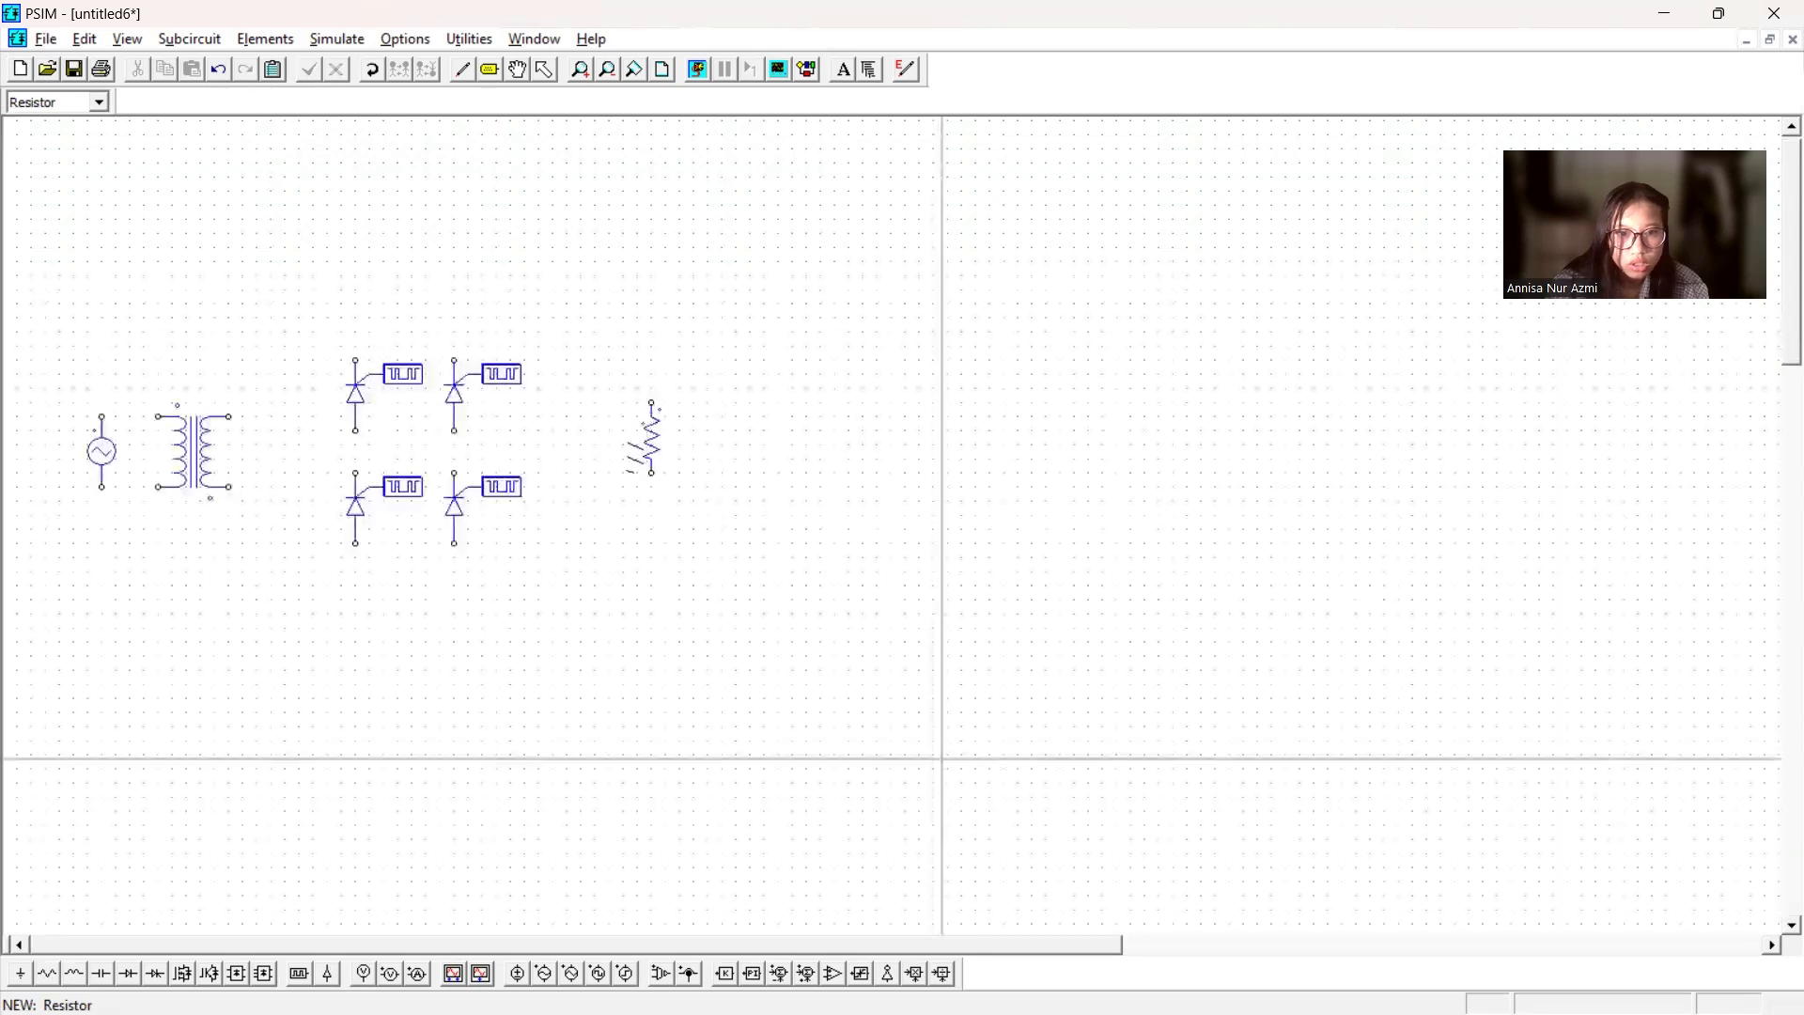
pyautogui.click(544, 69)
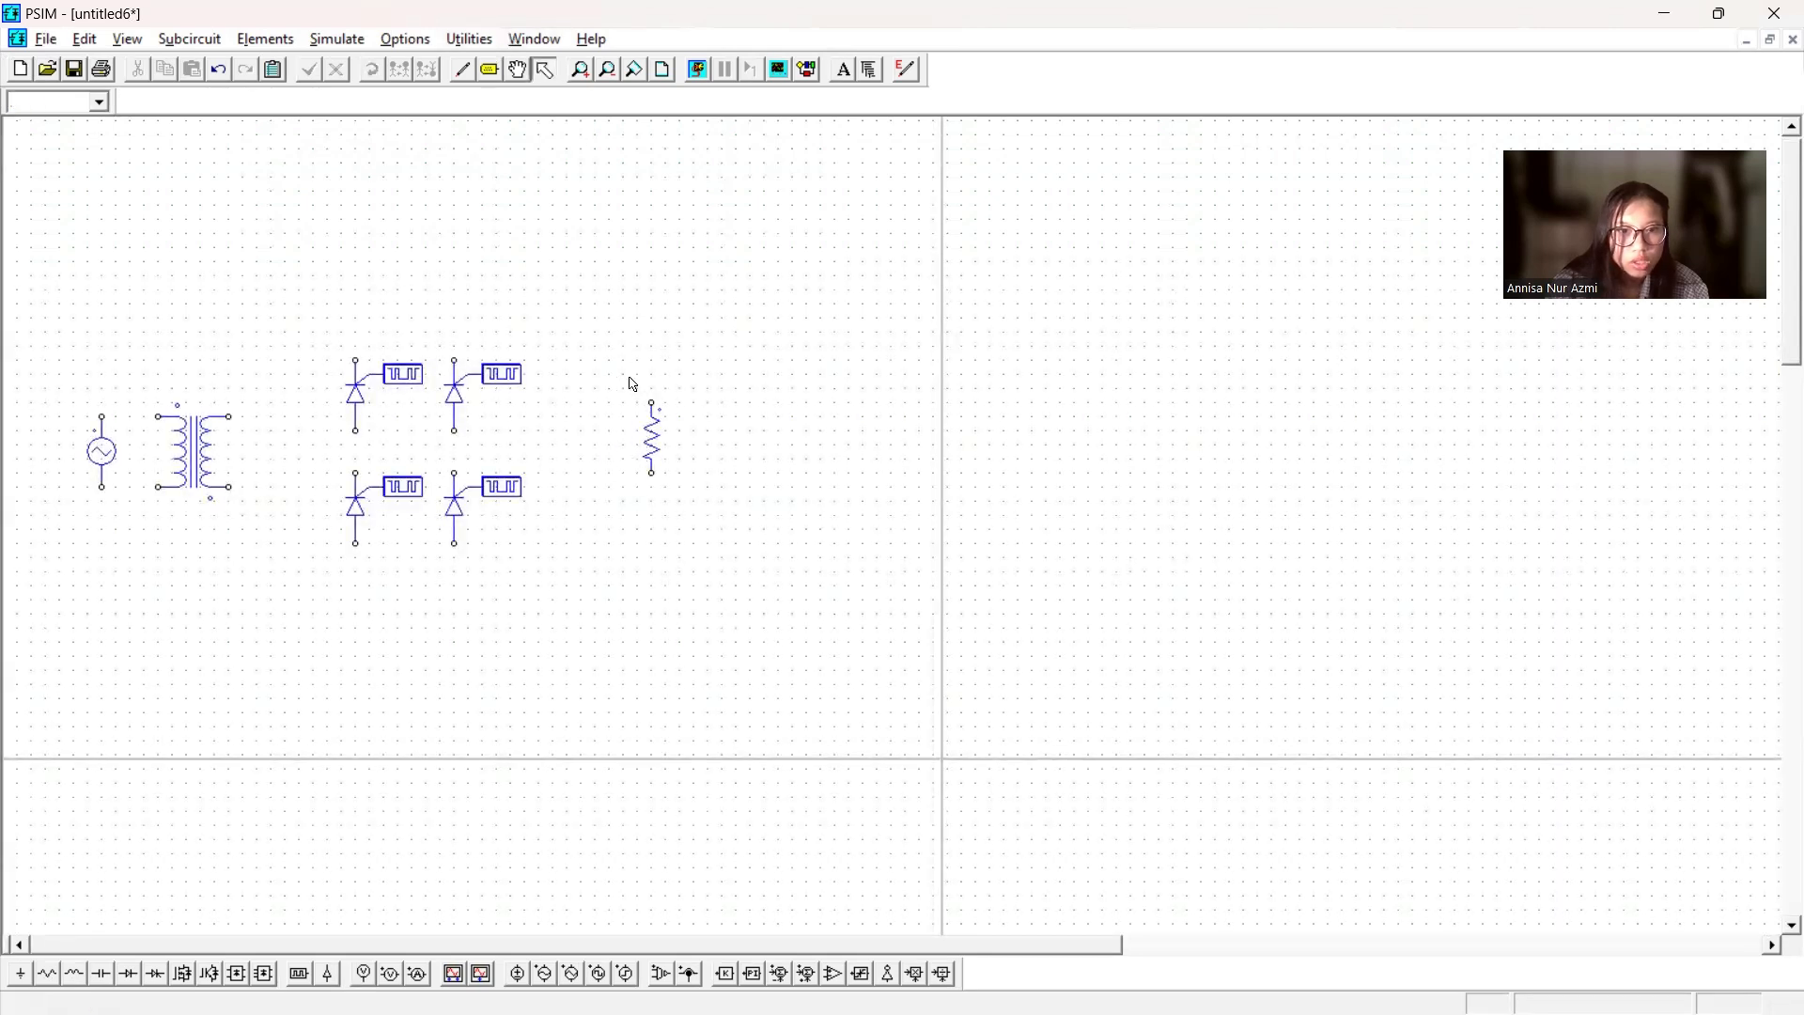
# - Set the load resistor's resistance to 100 and display its name and resistance on the schematic
pyautogui.doubleClick(652, 437)
pyautogui.click(357, 344)
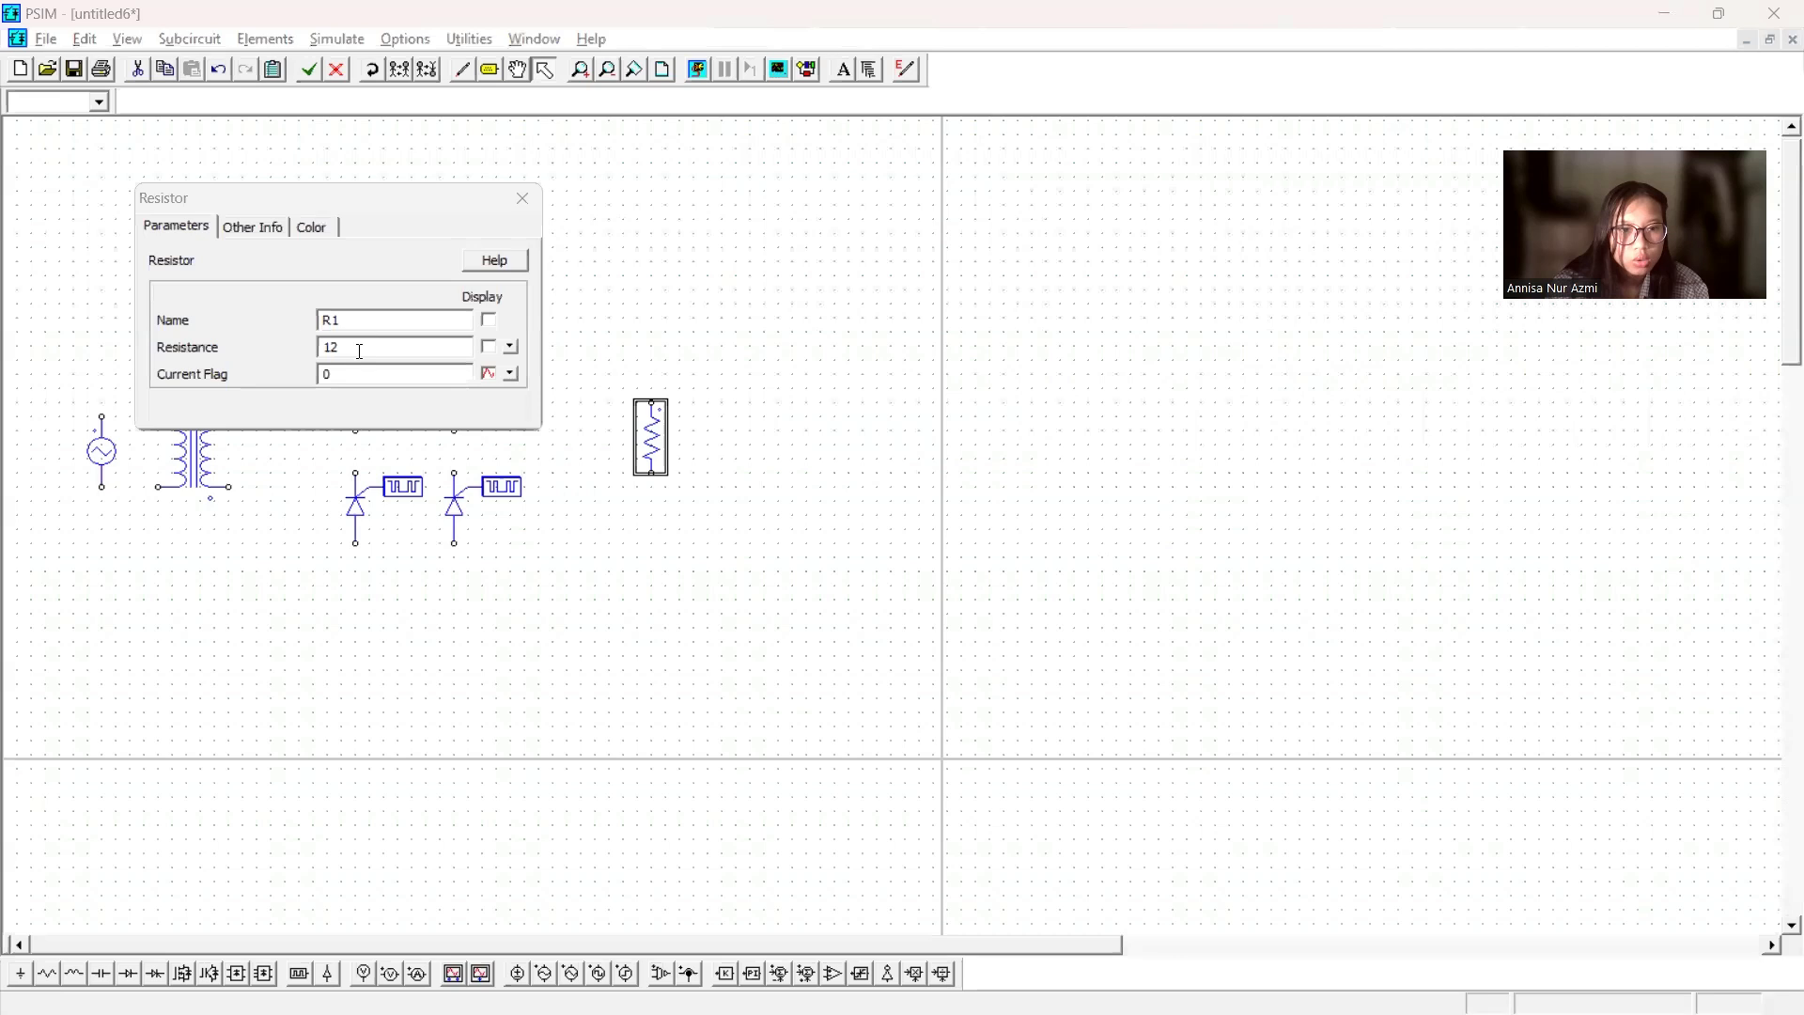
pyautogui.press('BackSpace')
pyautogui.write('00')
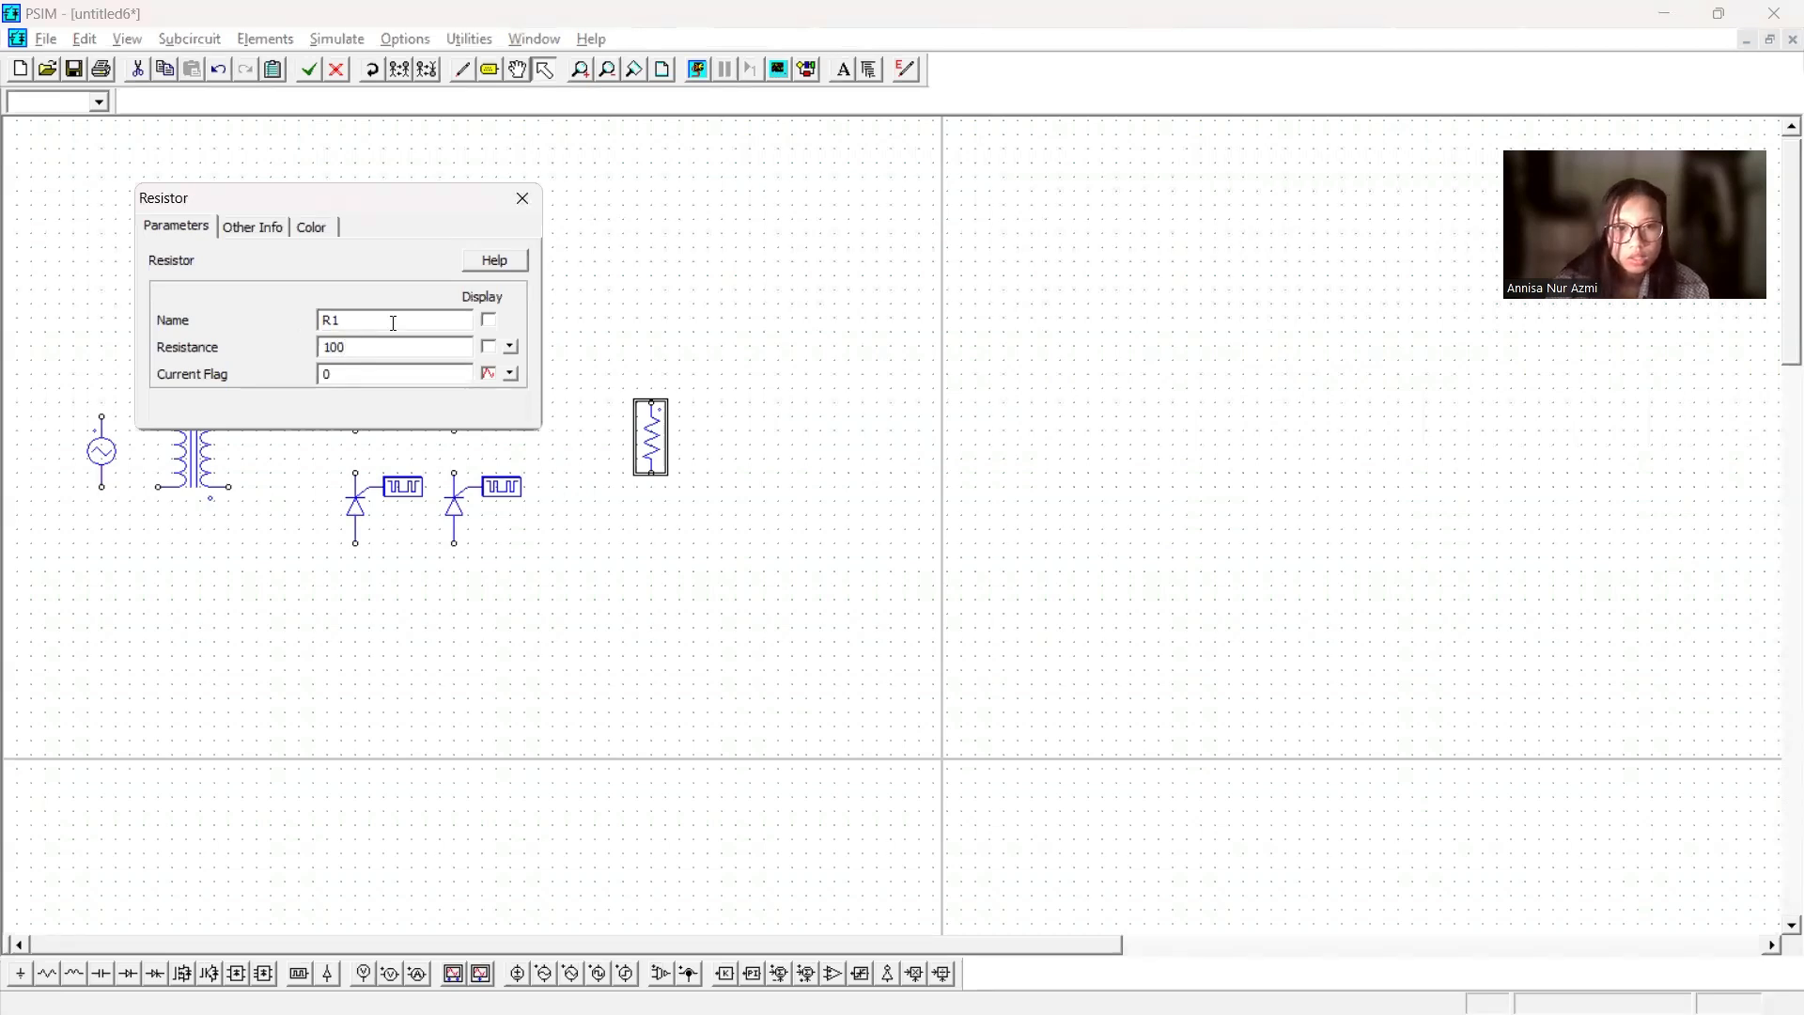
pyautogui.click(486, 346)
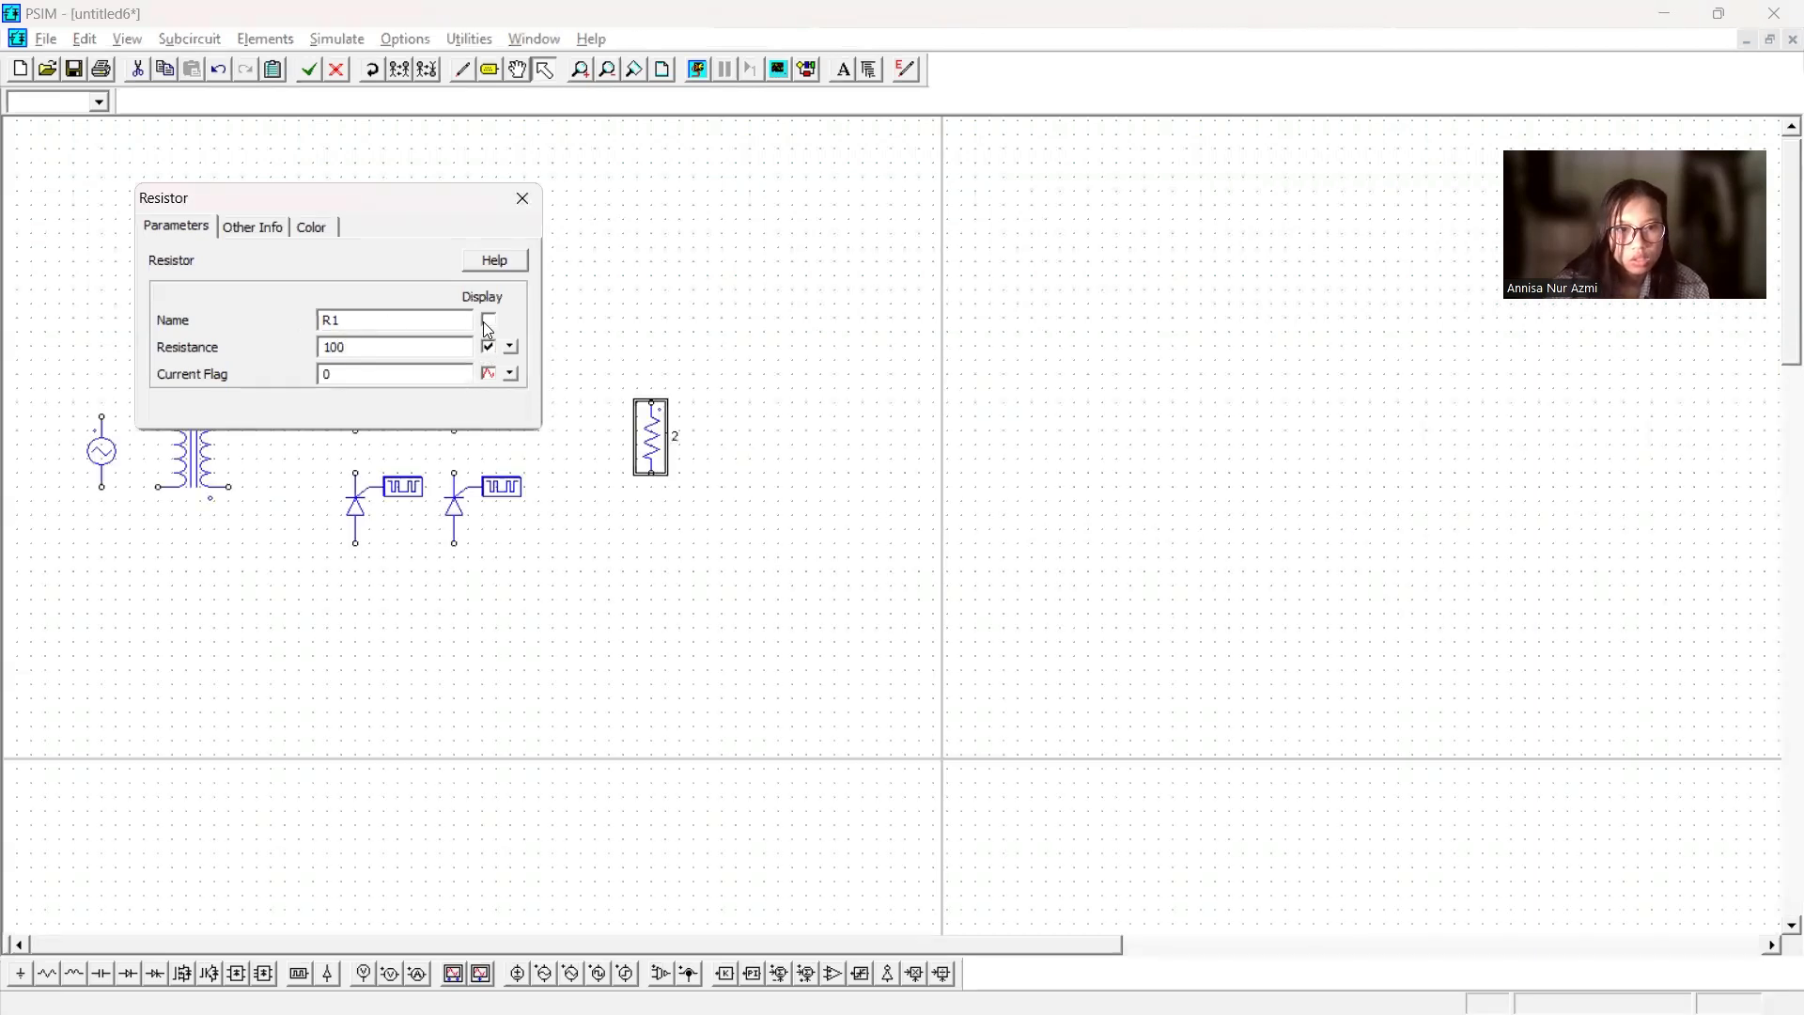
pyautogui.click(489, 319)
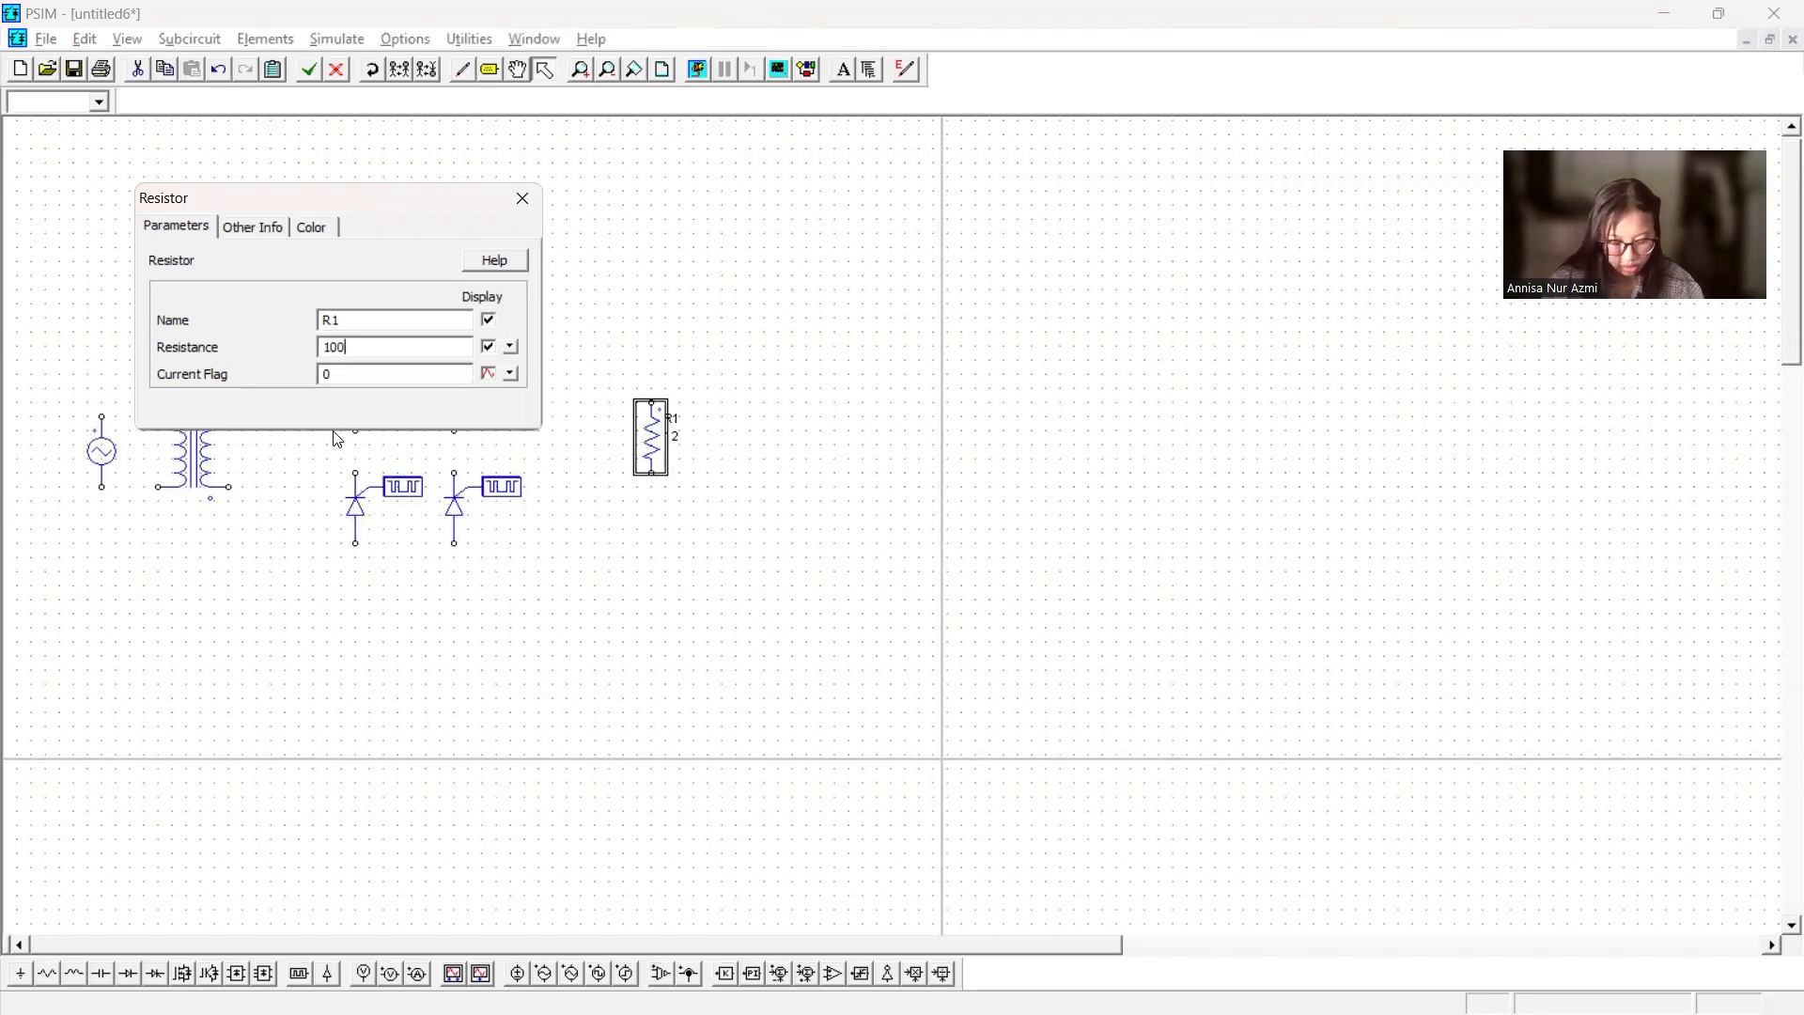
pyautogui.click(521, 883)
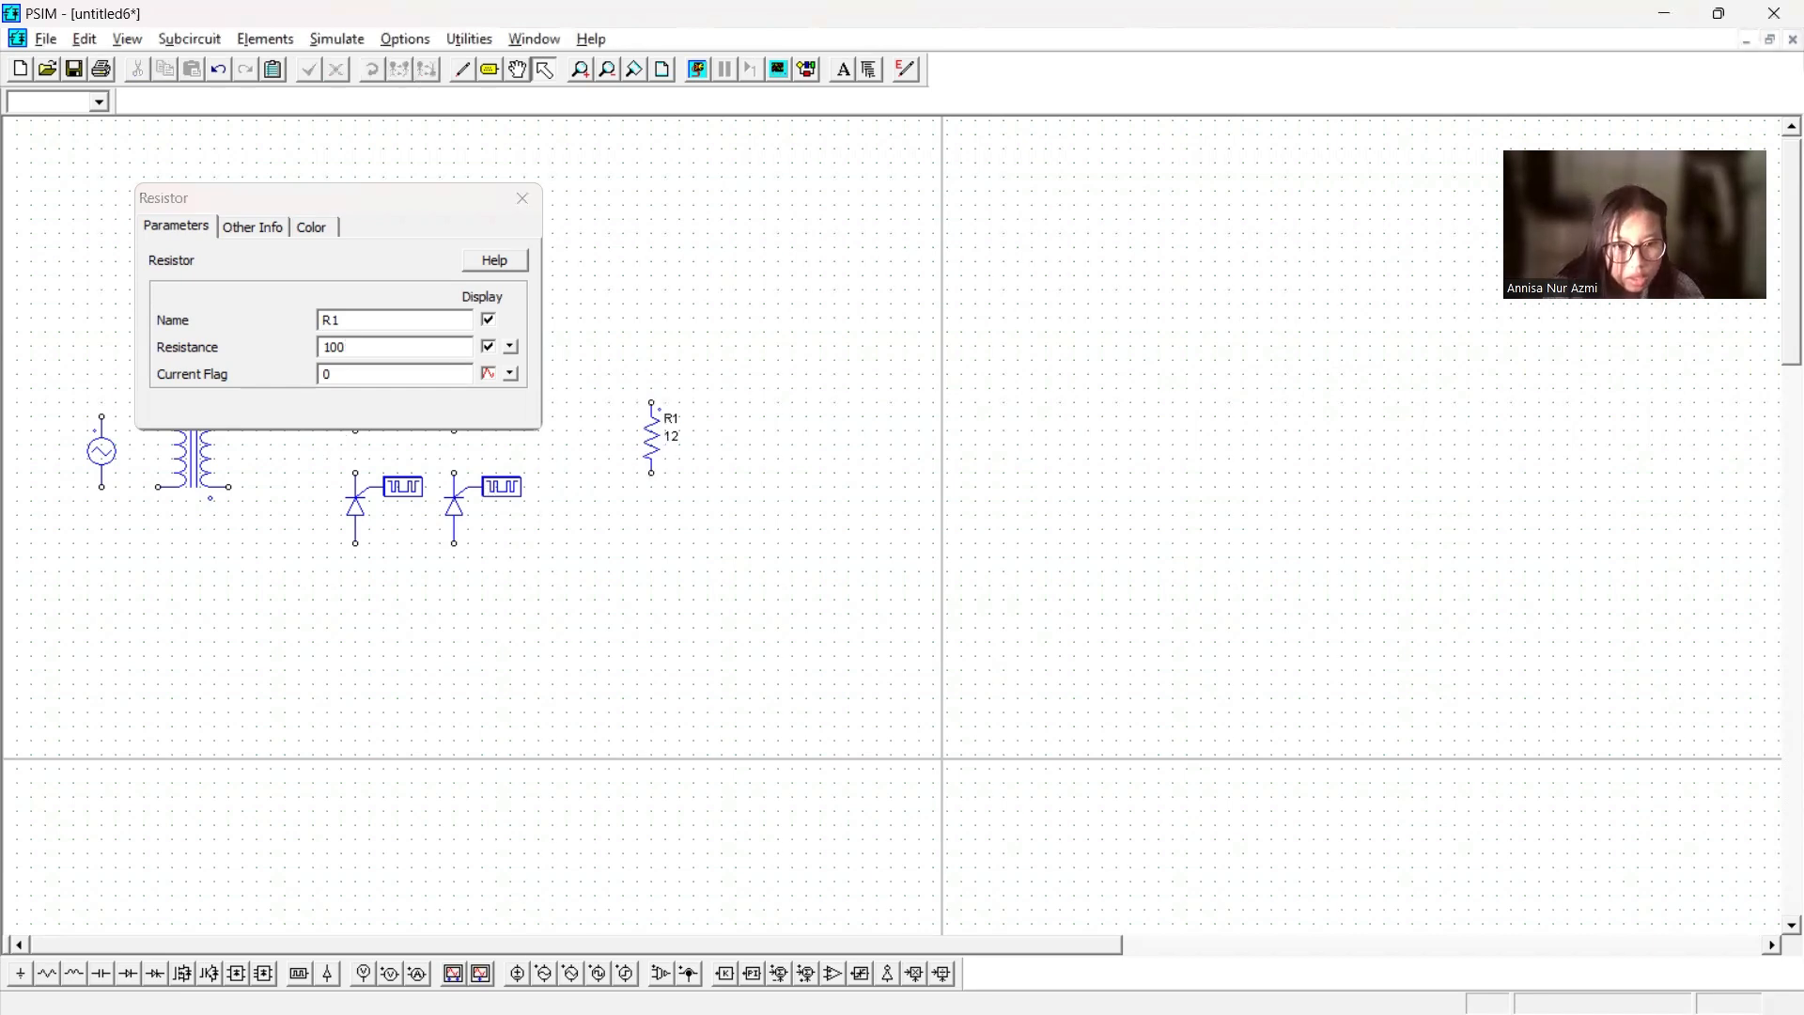
# - Place vertical two-node voltage probes just left of the load resistor and just left of the voltage source
pyautogui.click(390, 973)
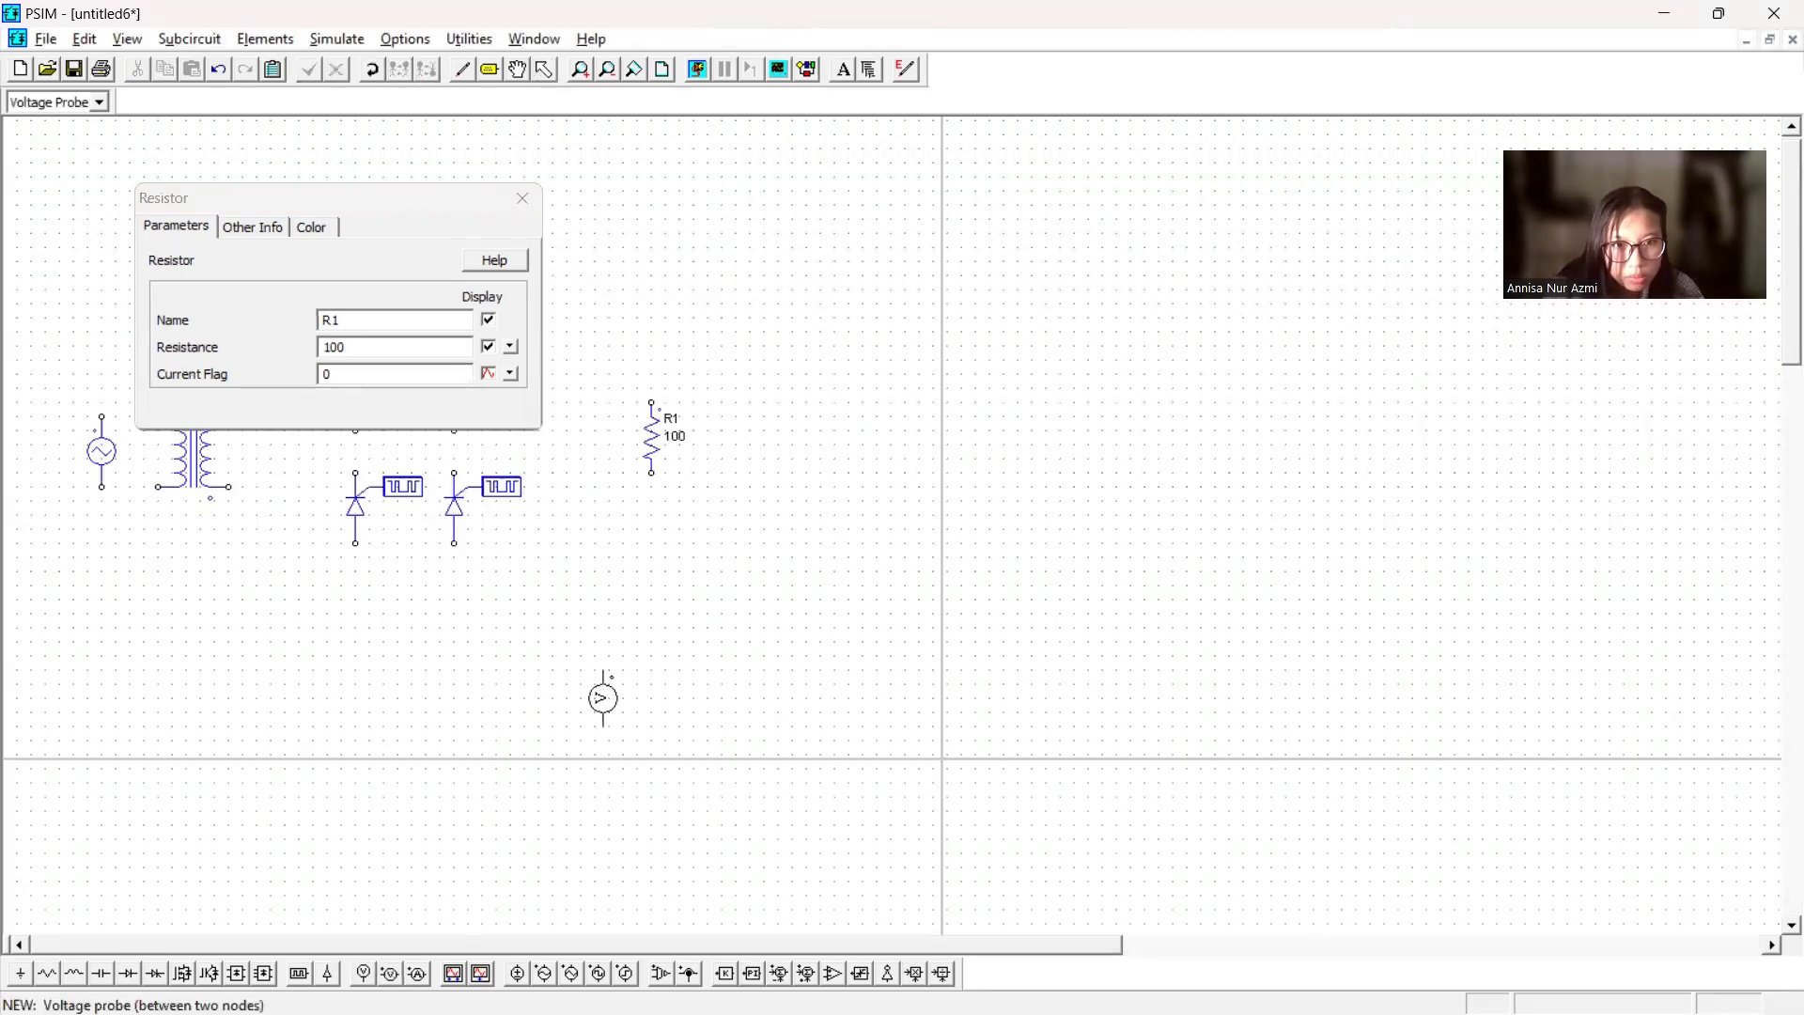
pyautogui.click(595, 445)
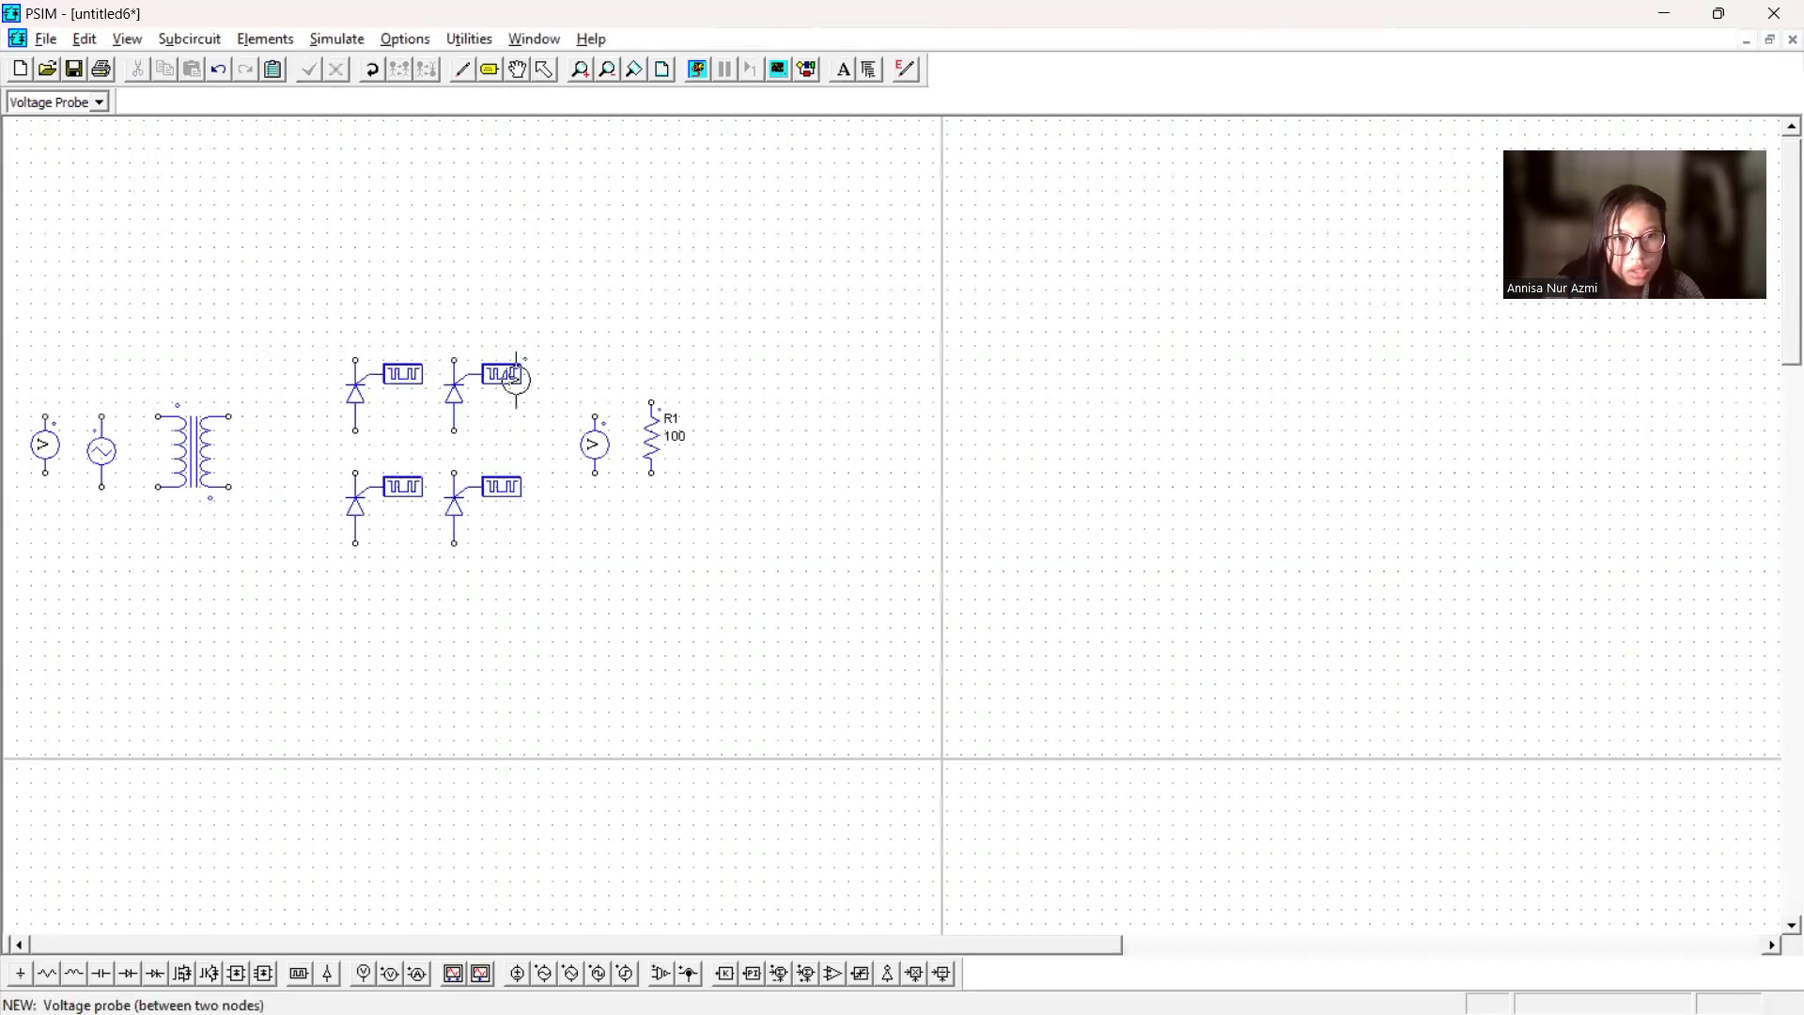
pyautogui.press('Escape')
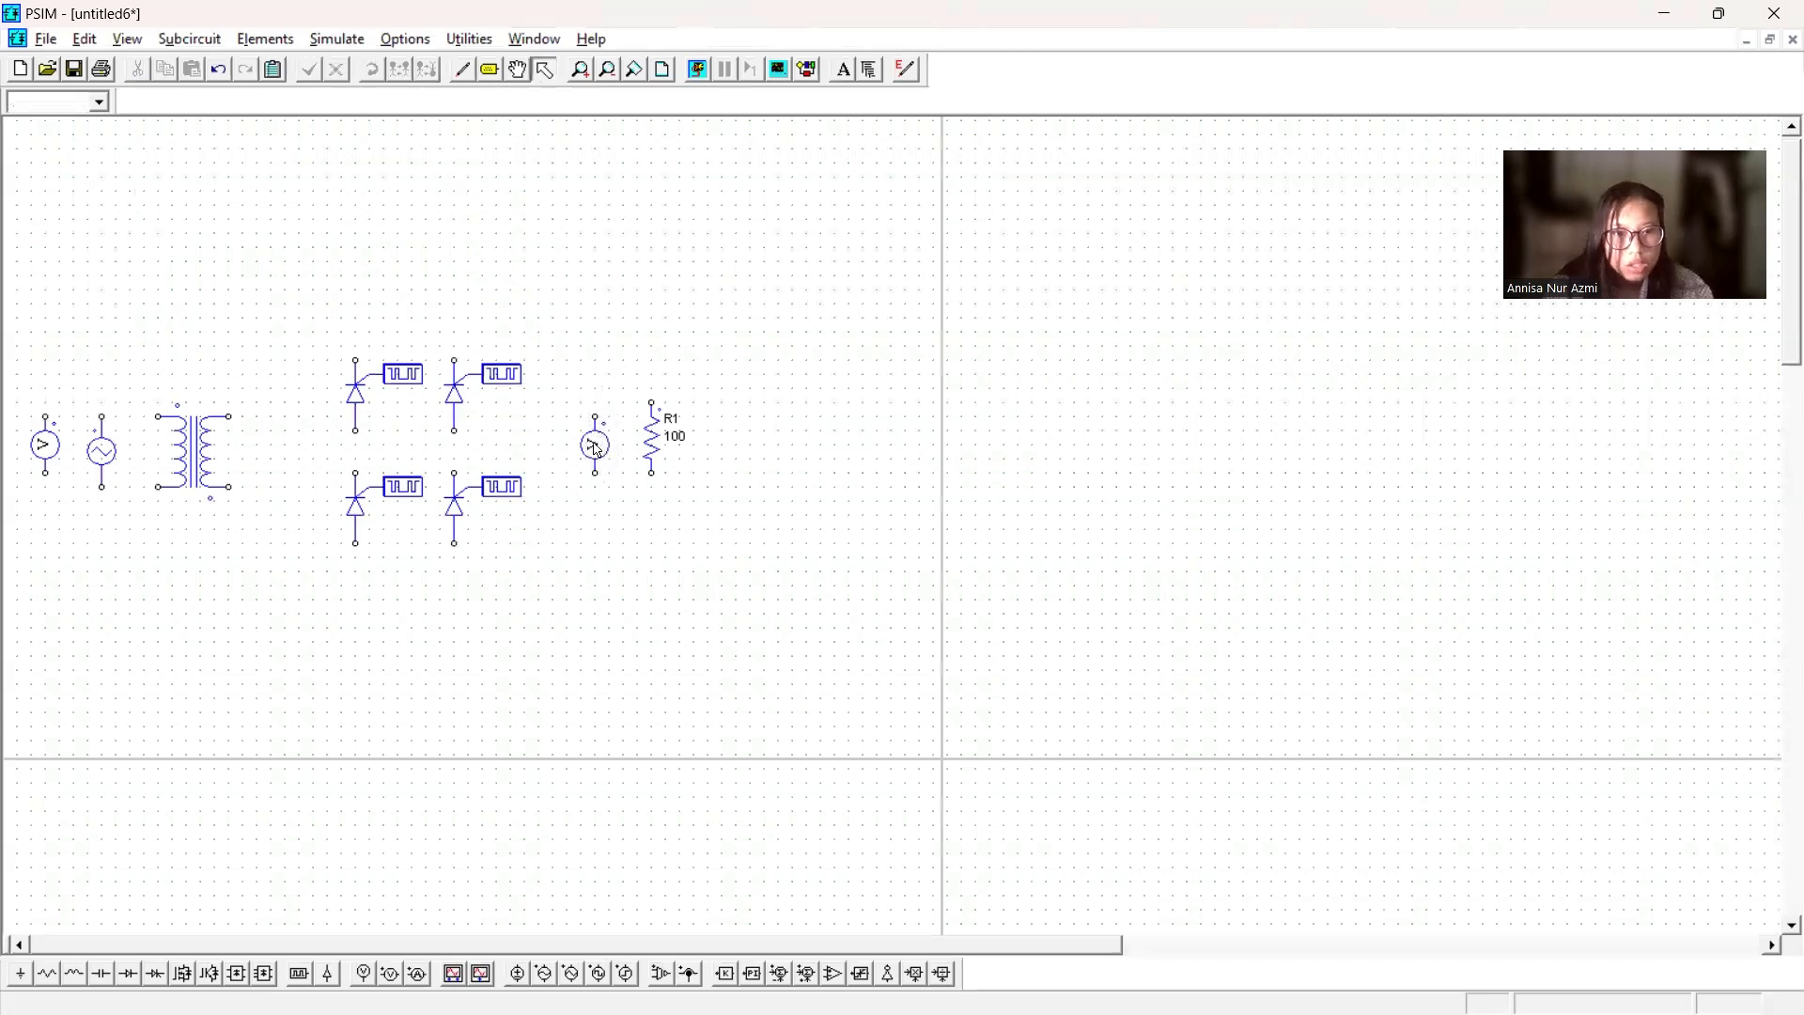
# - Name the voltage probe beside the load resistor Vout and display its name on the schematic
pyautogui.doubleClick(595, 444)
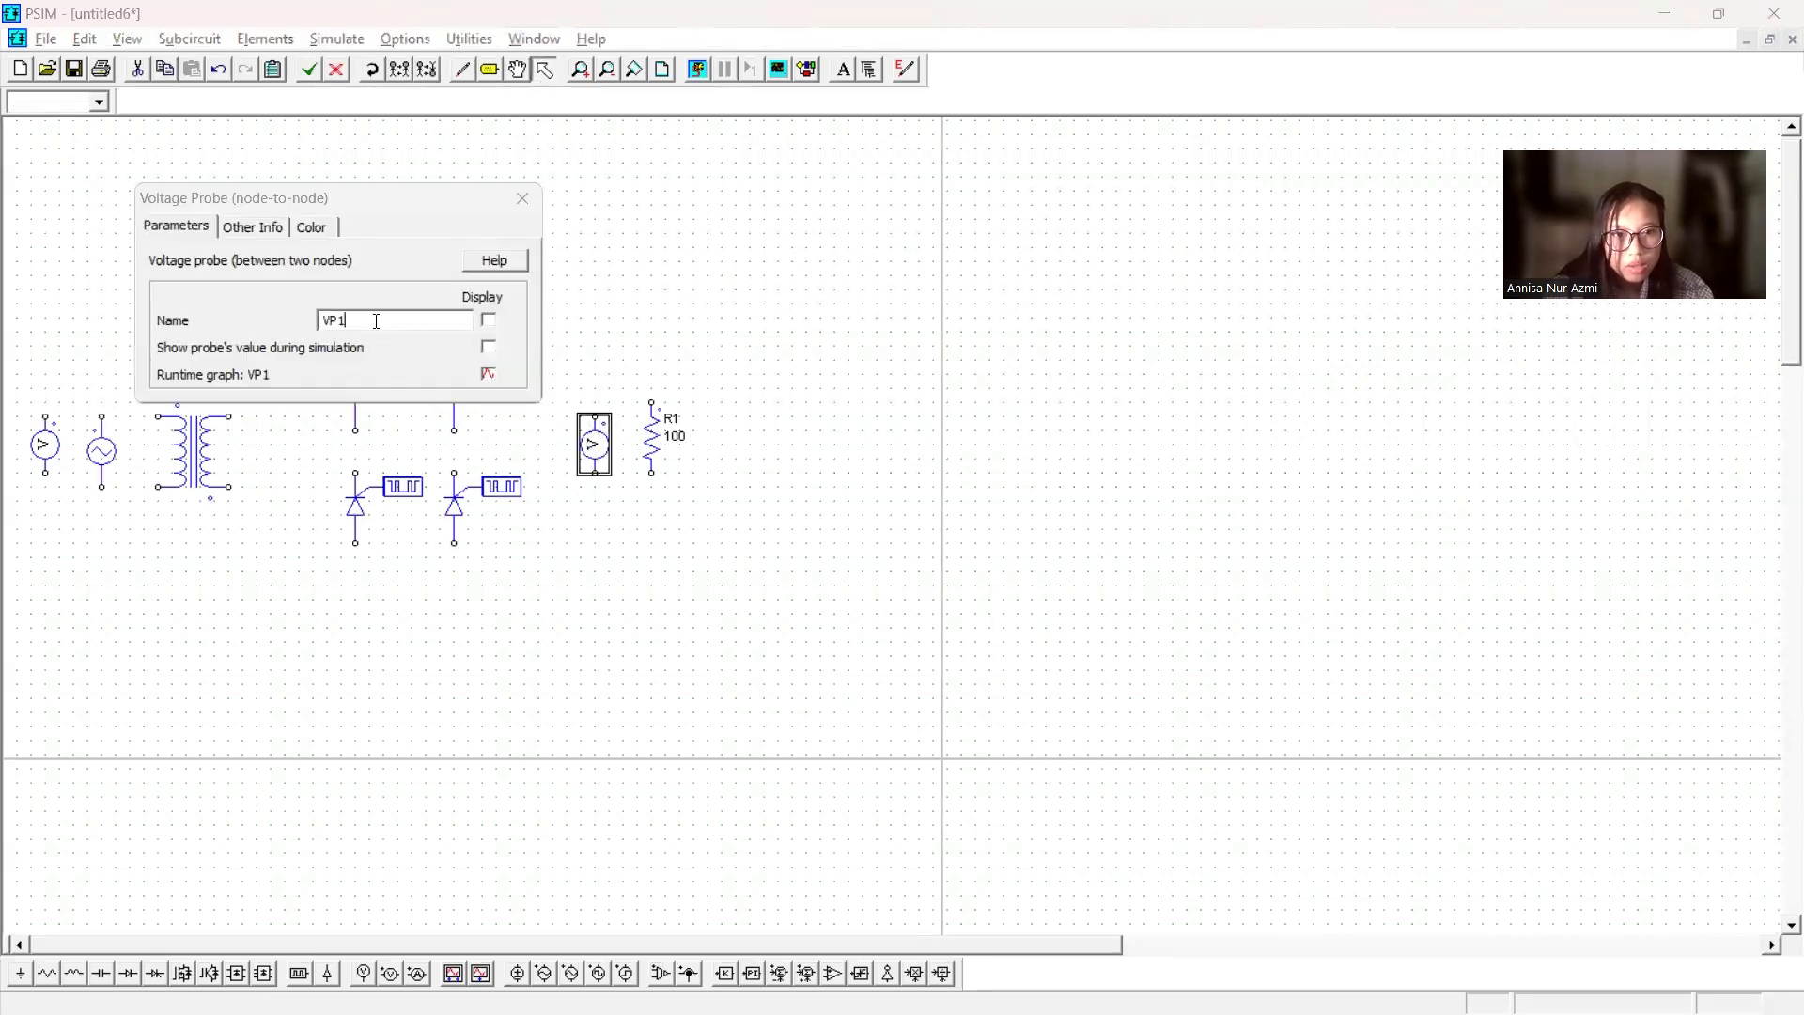
pyautogui.click(378, 320)
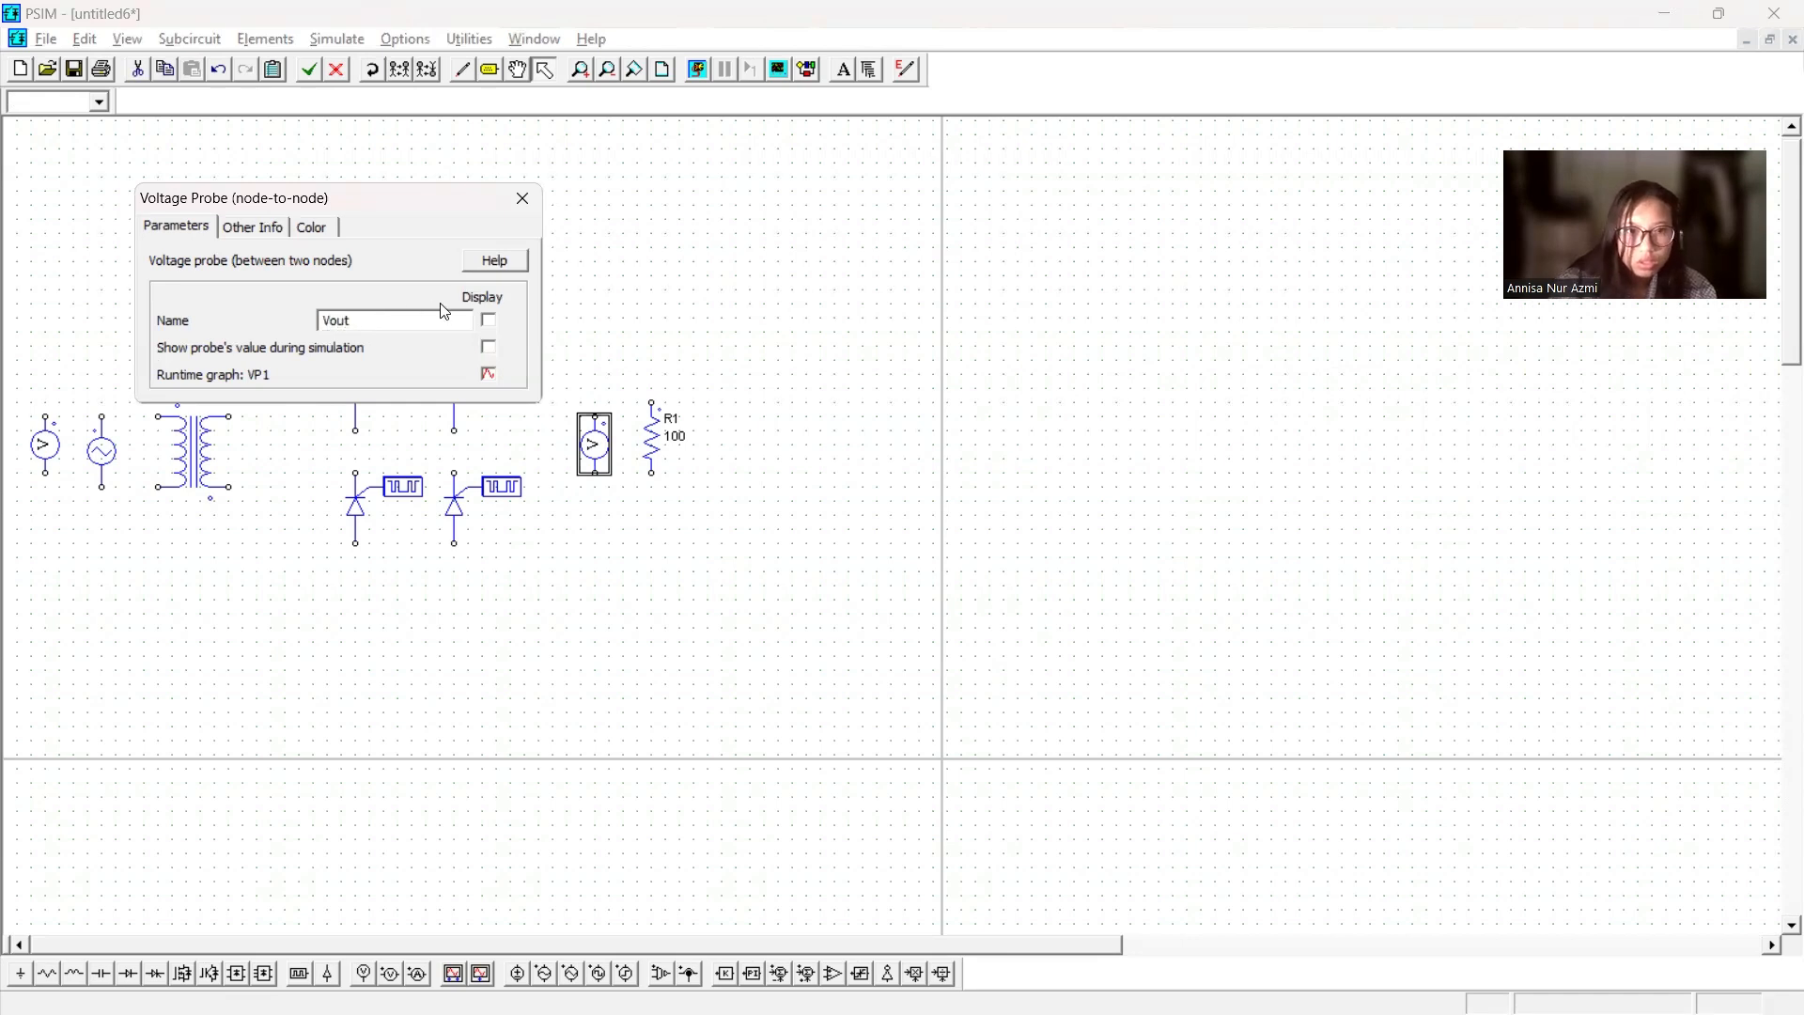
pyautogui.click(489, 320)
pyautogui.click(523, 198)
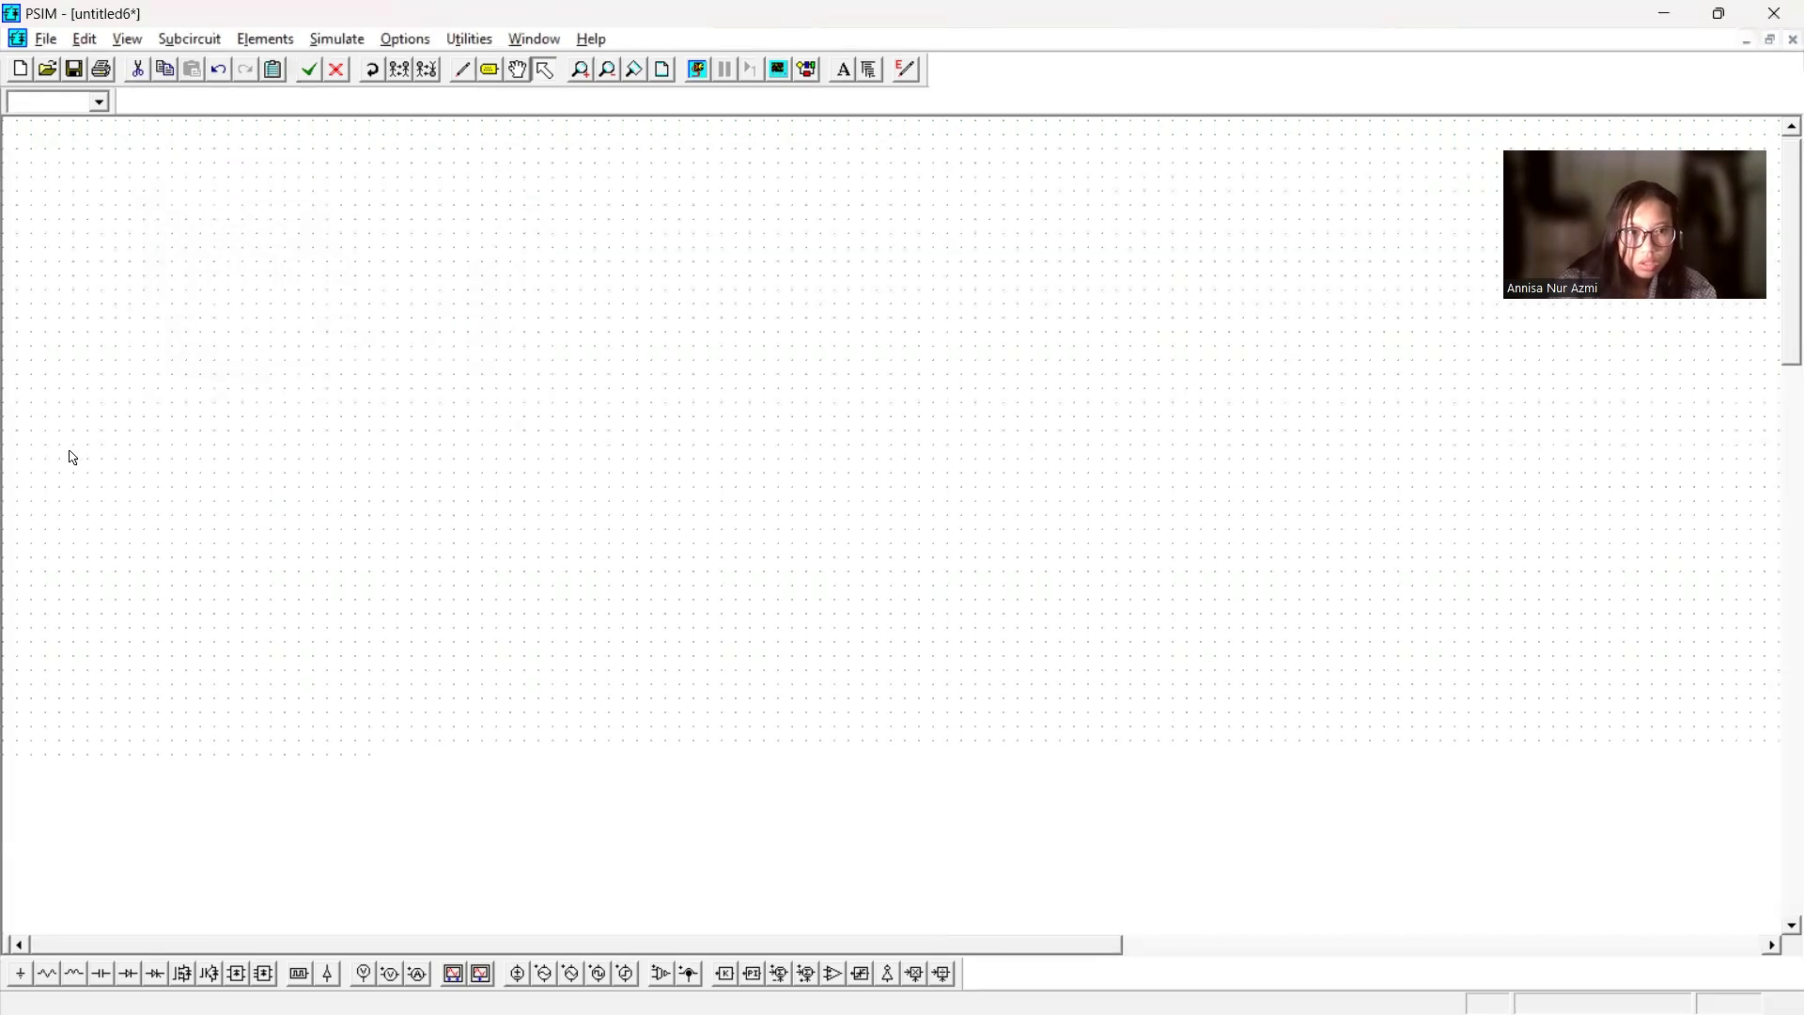
# - Name the voltage probe beside the source Vin and display its name on the schematic
pyautogui.doubleClick(44, 443)
pyautogui.click(372, 320)
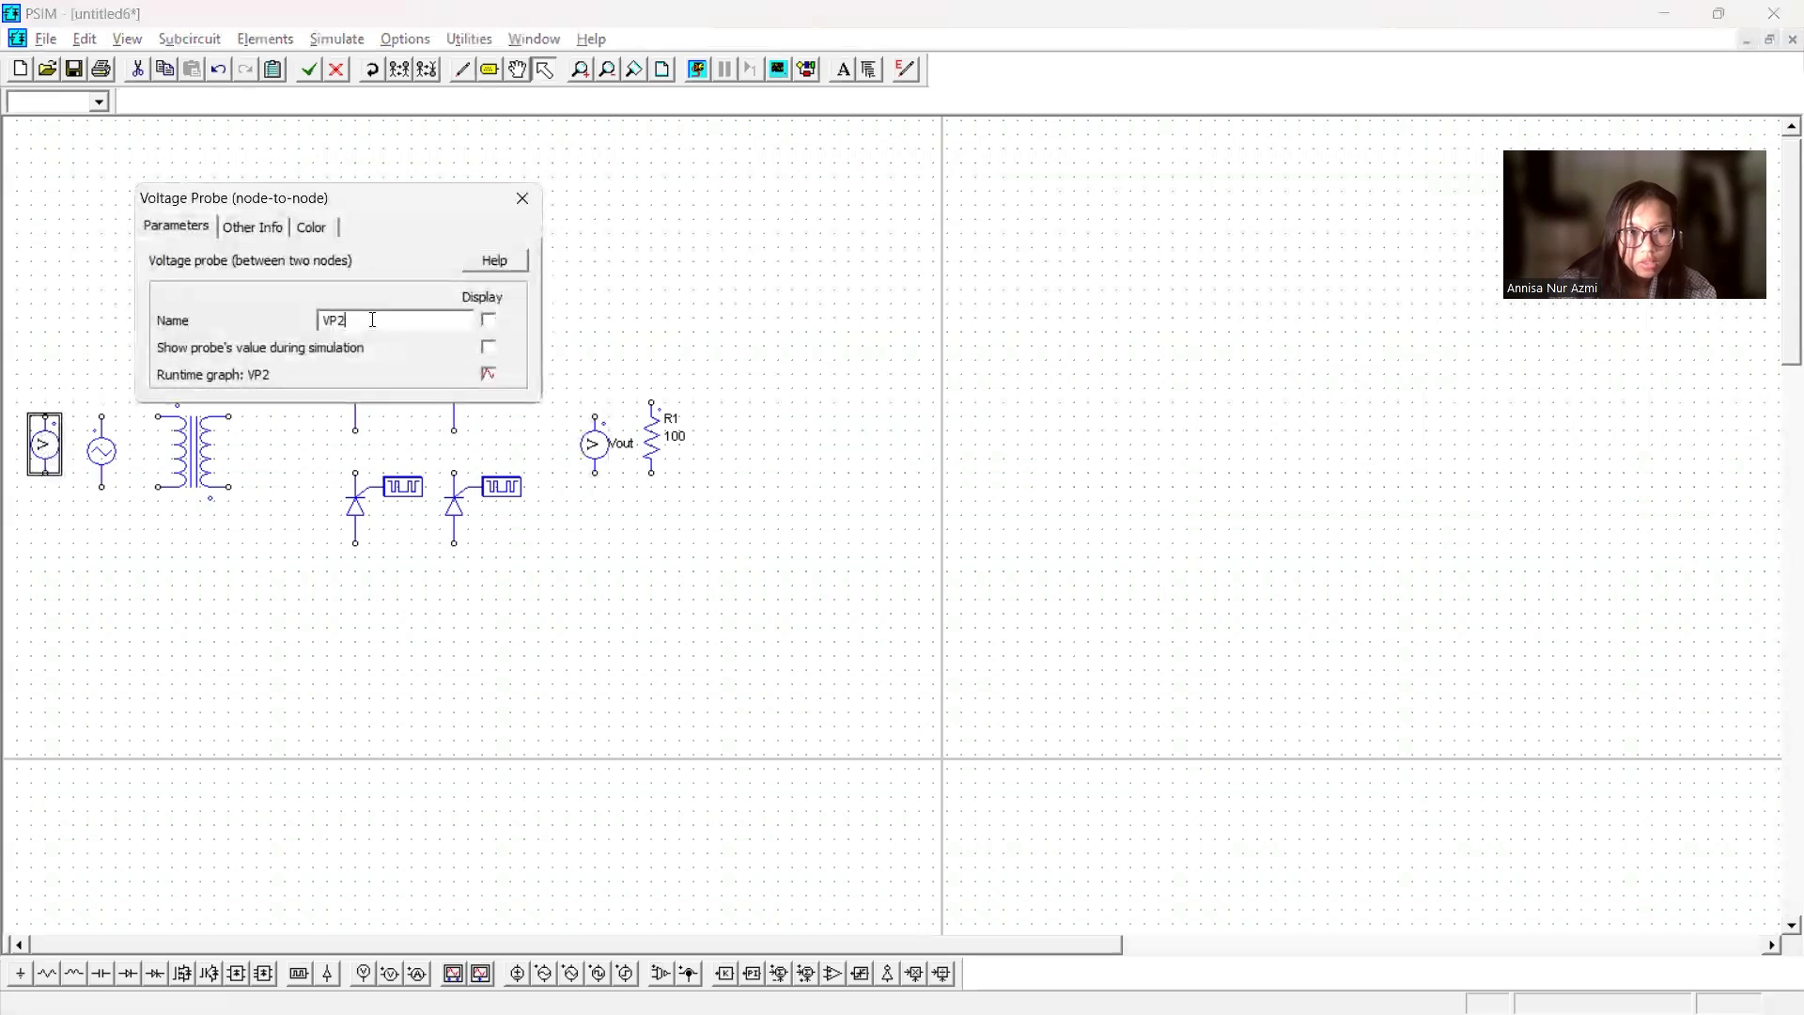
pyautogui.press('BackSpace')
pyautogui.write('in')
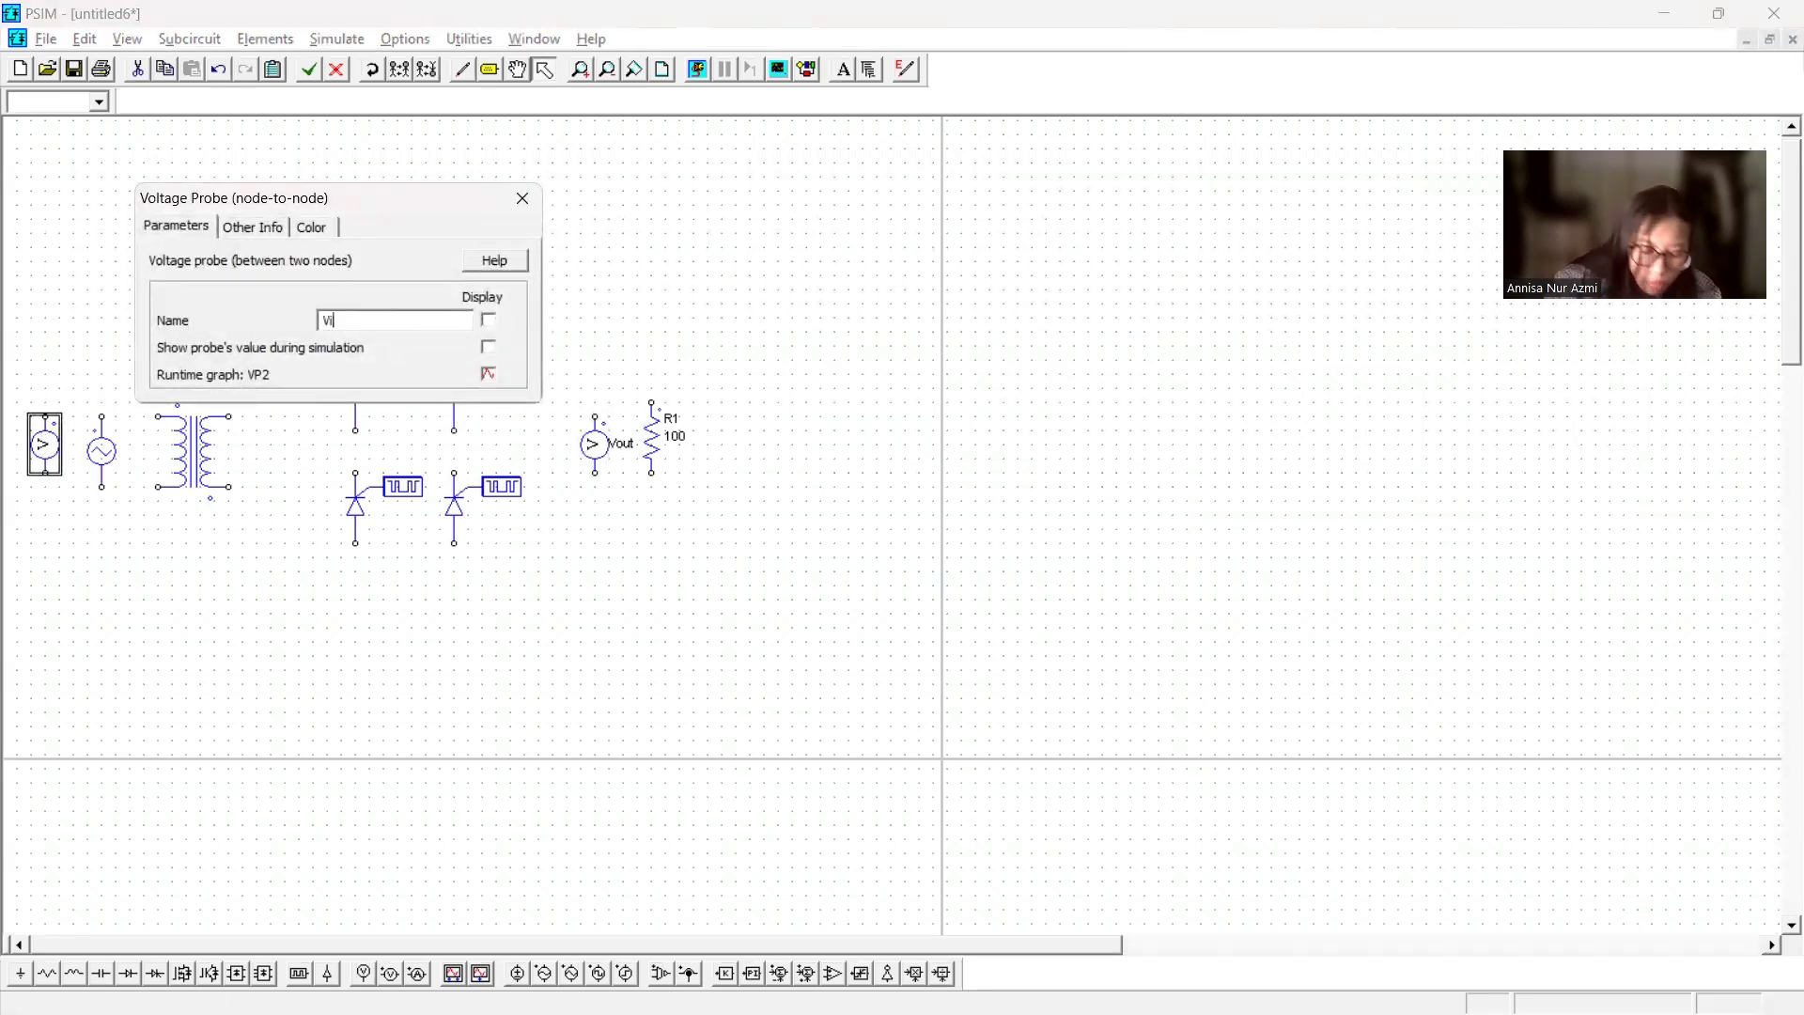
pyautogui.click(489, 321)
pyautogui.click(597, 230)
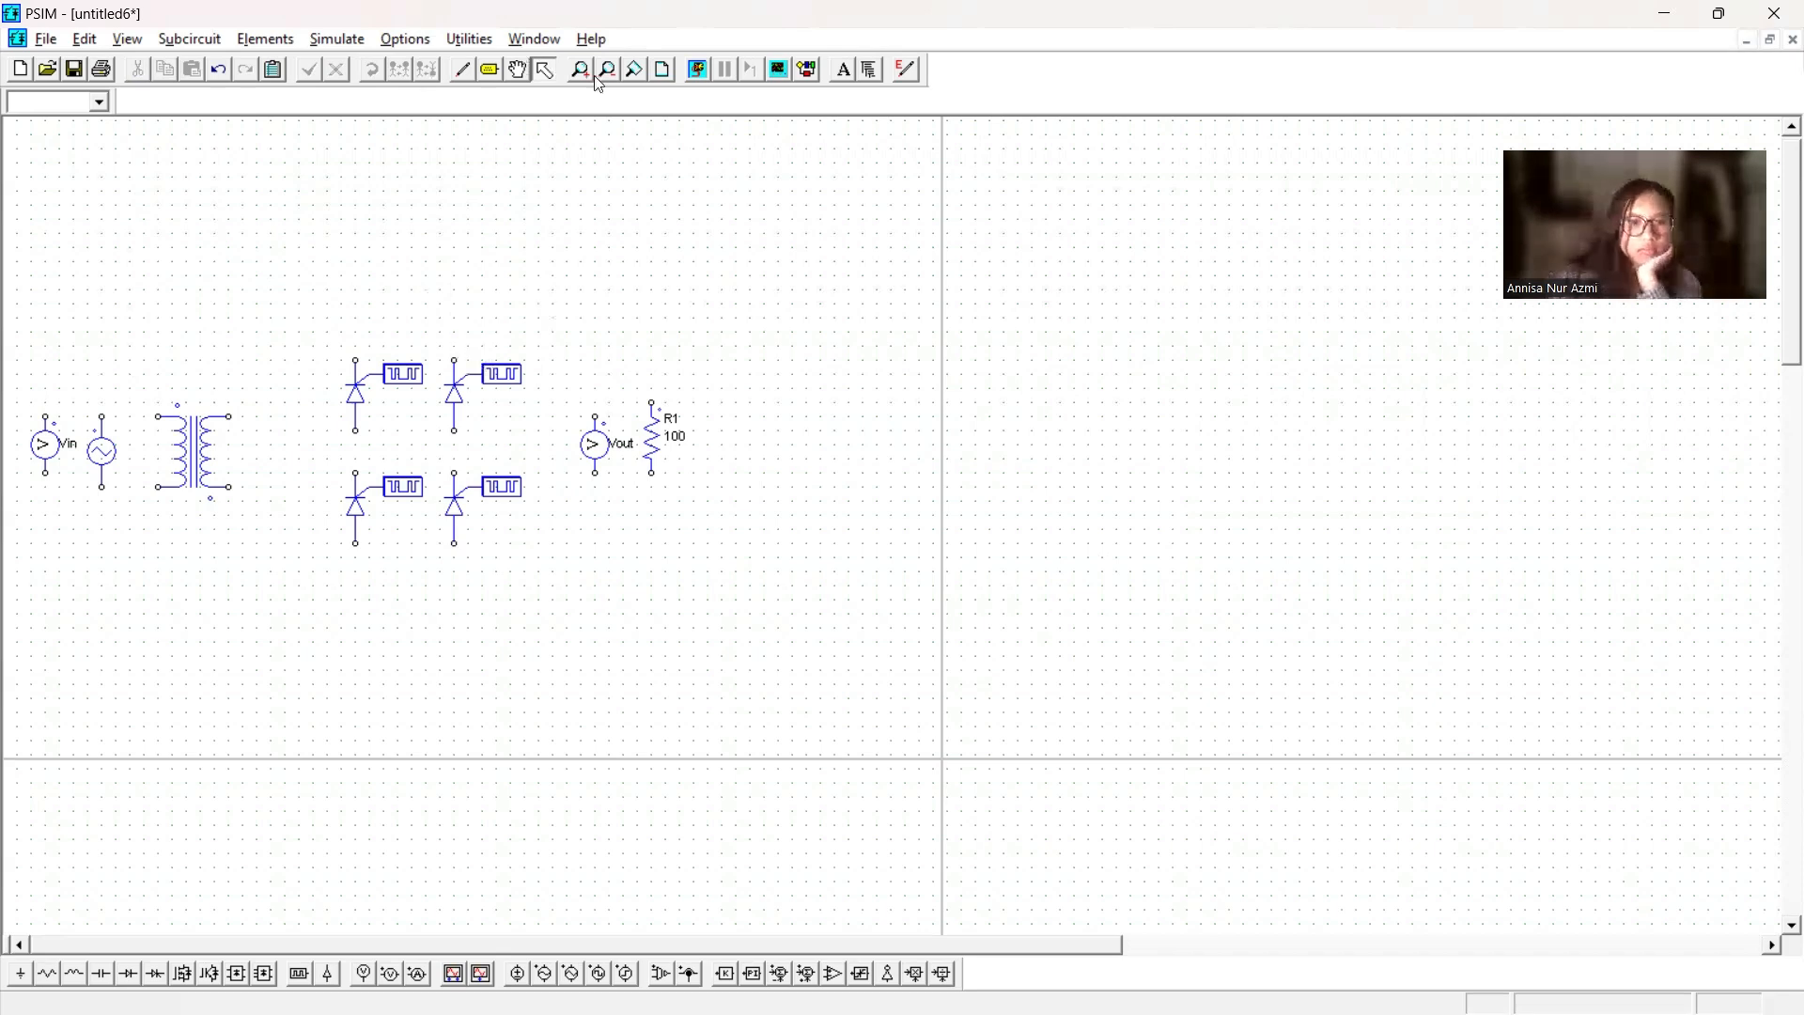
# - Wire the upper terminals of the Vin probe, source and transformer primary together, and connect the four thyristors into a closed bridge
pyautogui.click(462, 69)
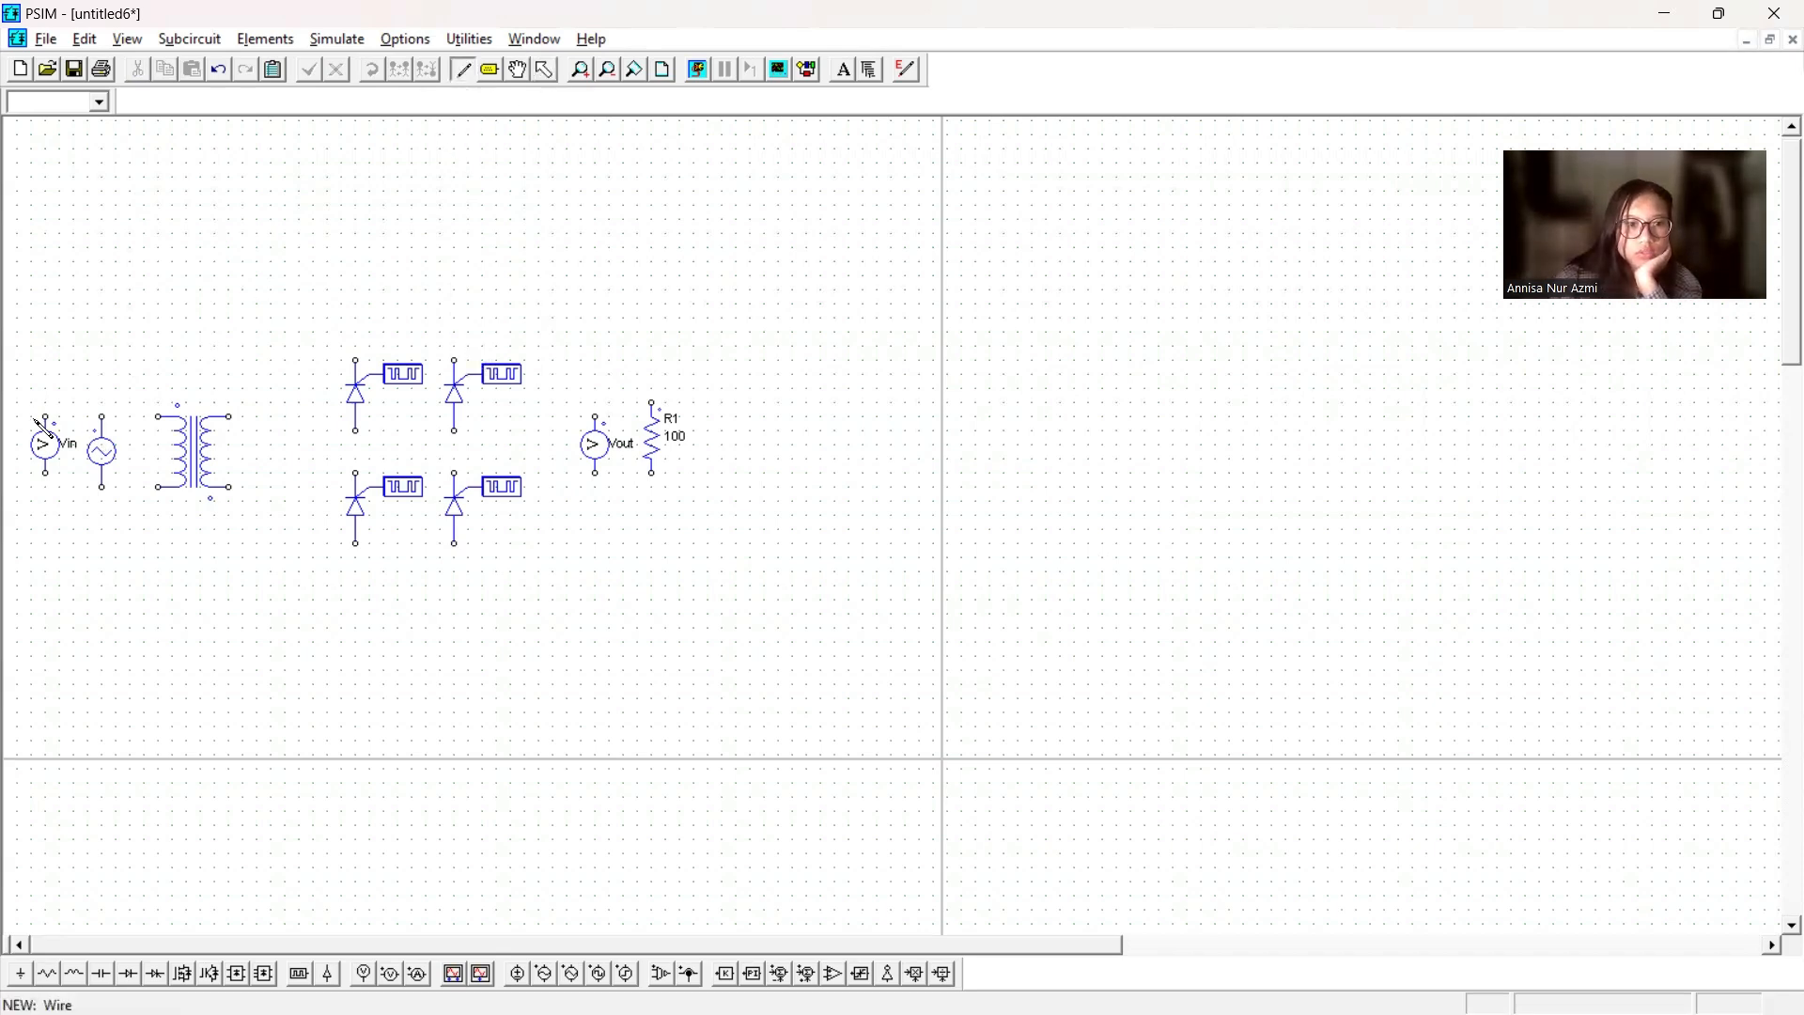
pyautogui.moveTo(45, 416); pyautogui.dragTo(158, 416)
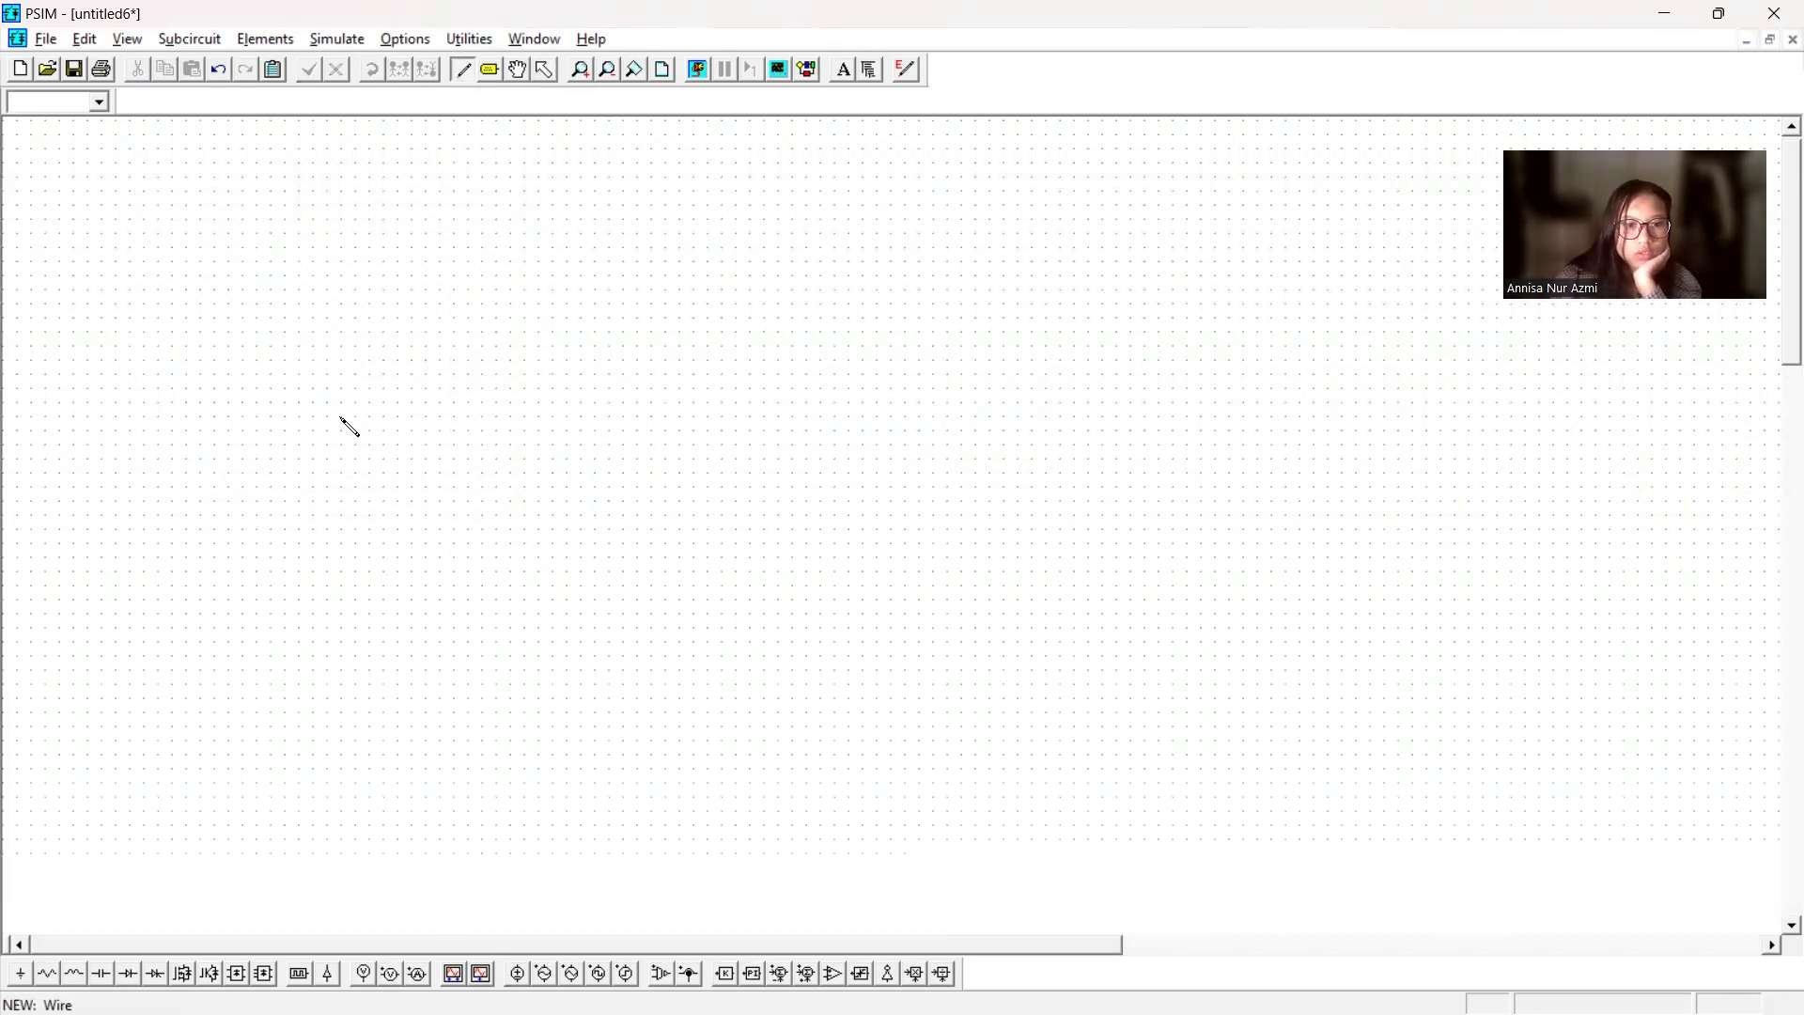
pyautogui.moveTo(355, 432); pyautogui.dragTo(356, 470)
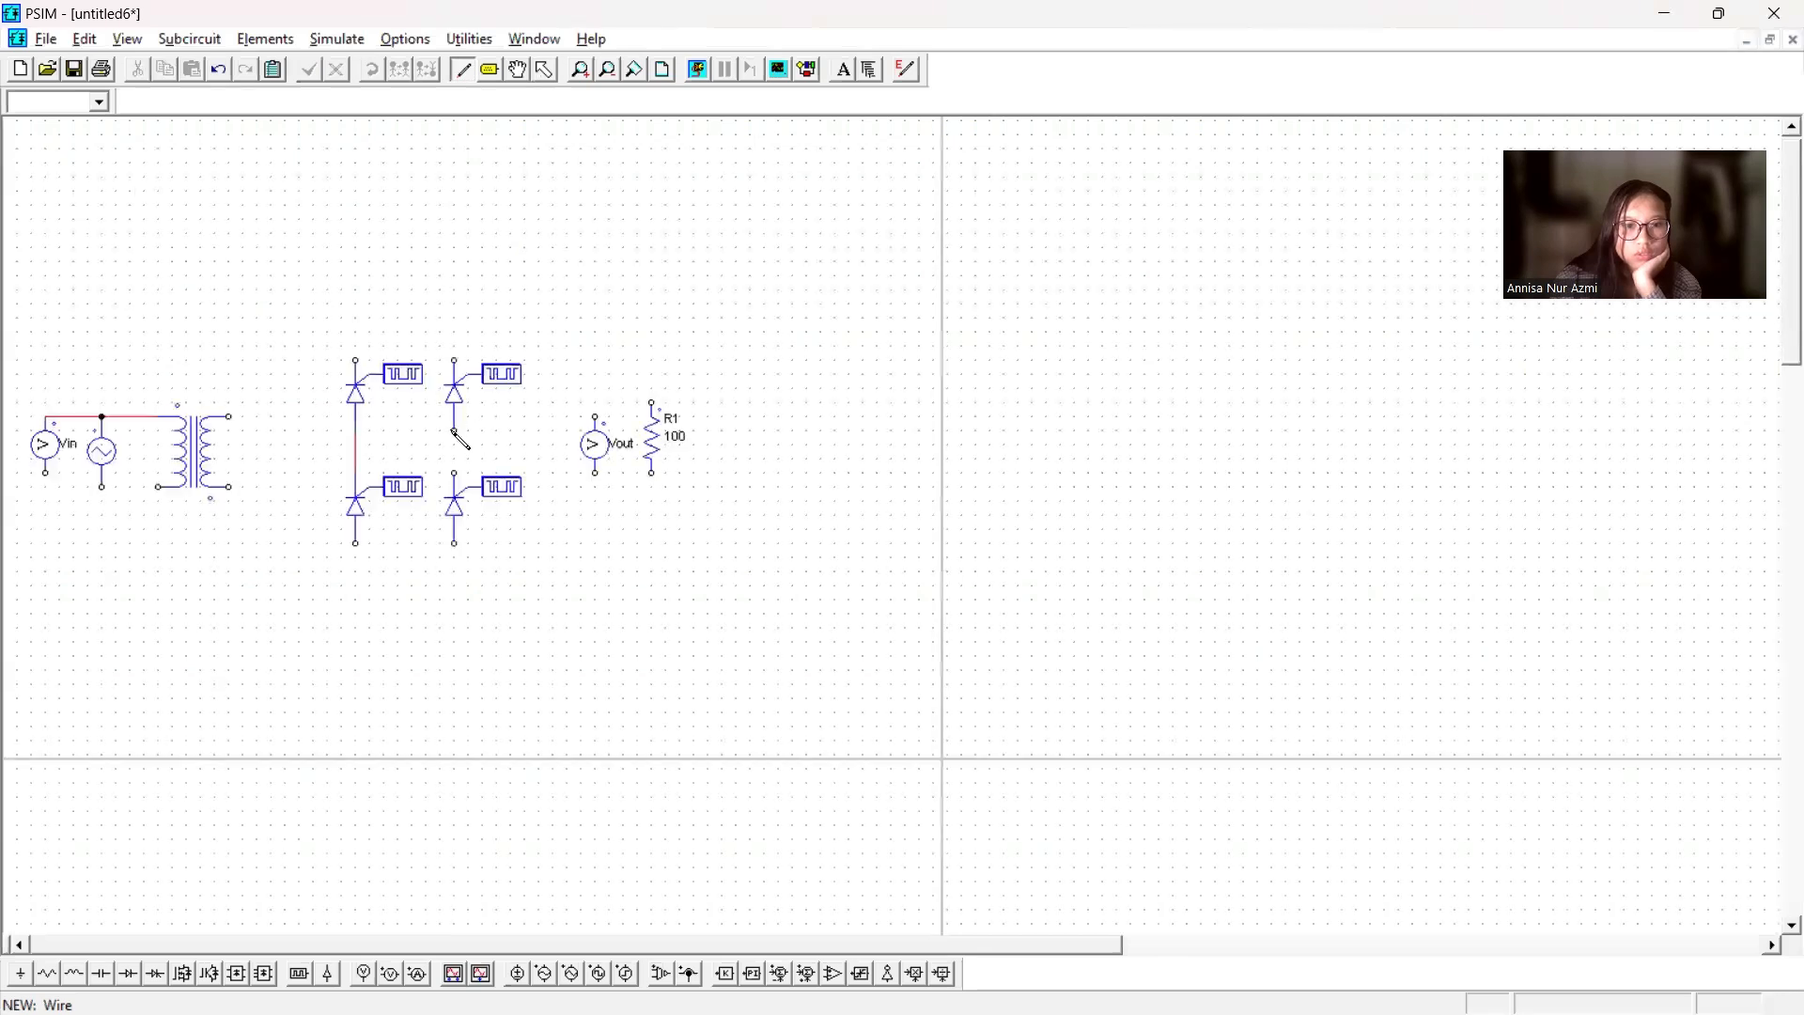
pyautogui.moveTo(460, 438); pyautogui.dragTo(454, 473)
pyautogui.moveTo(384, 359); pyautogui.dragTo(455, 361)
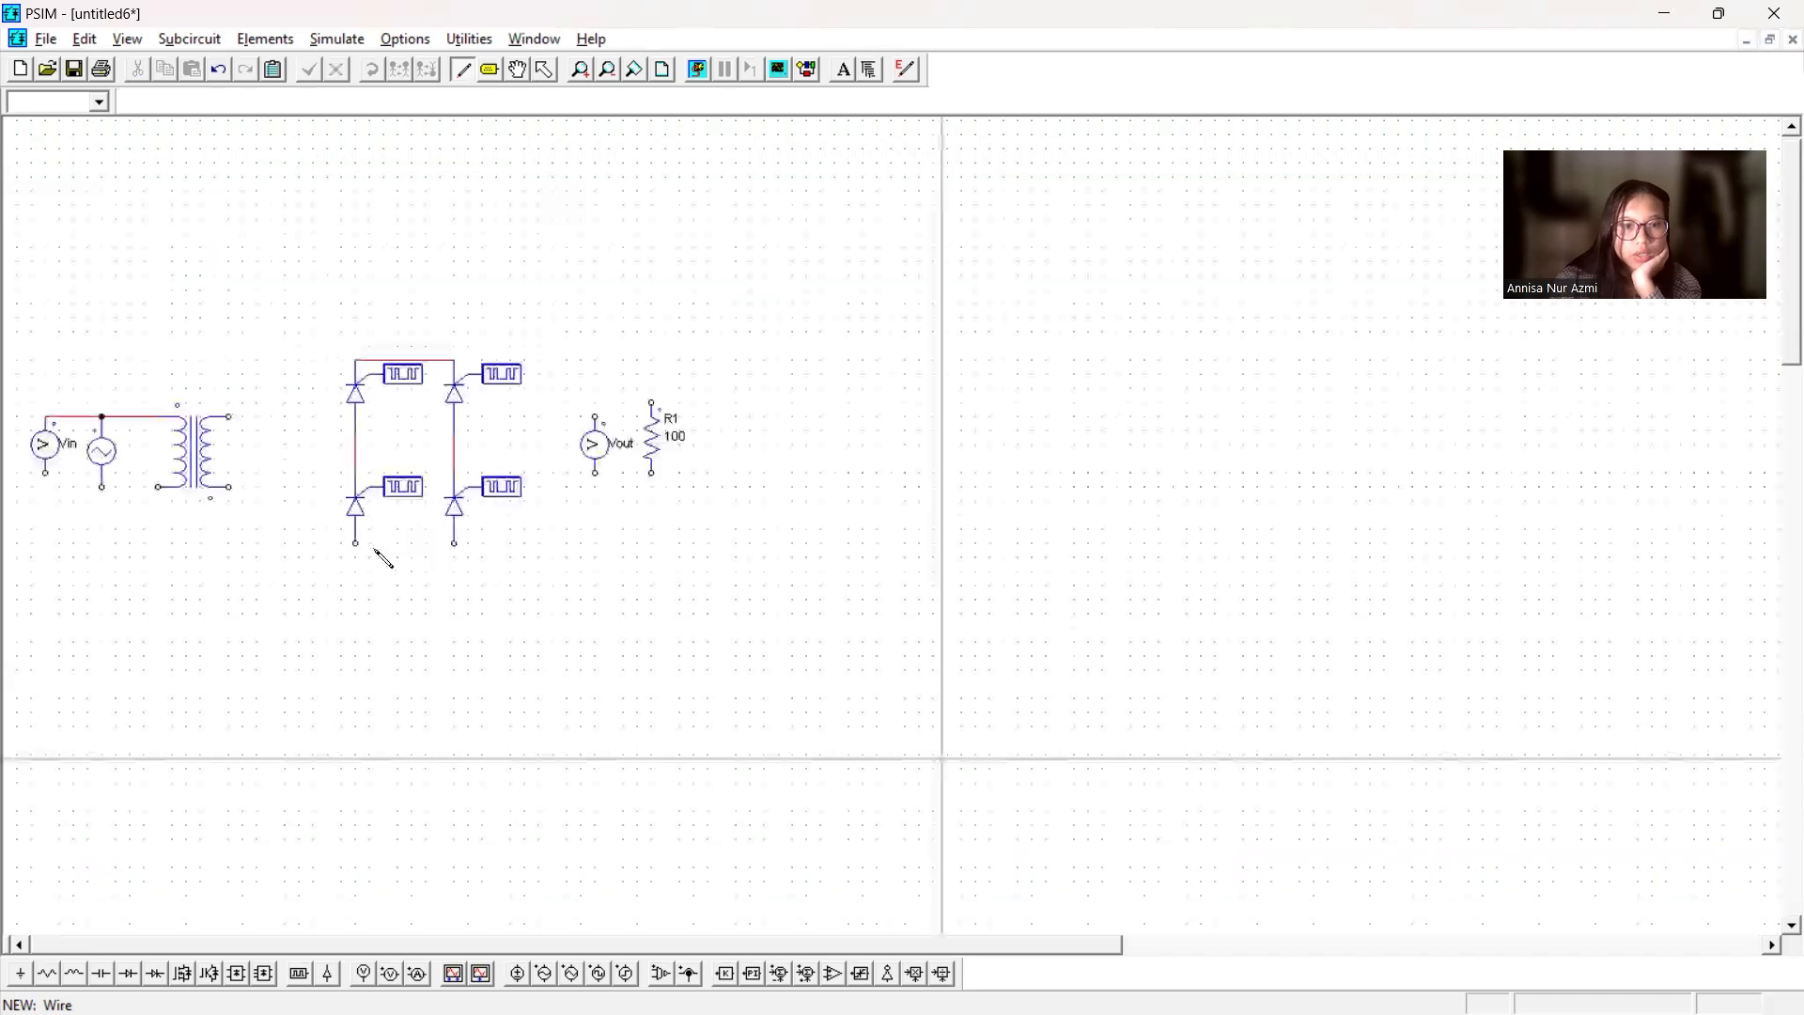
pyautogui.moveTo(356, 543); pyautogui.dragTo(455, 543)
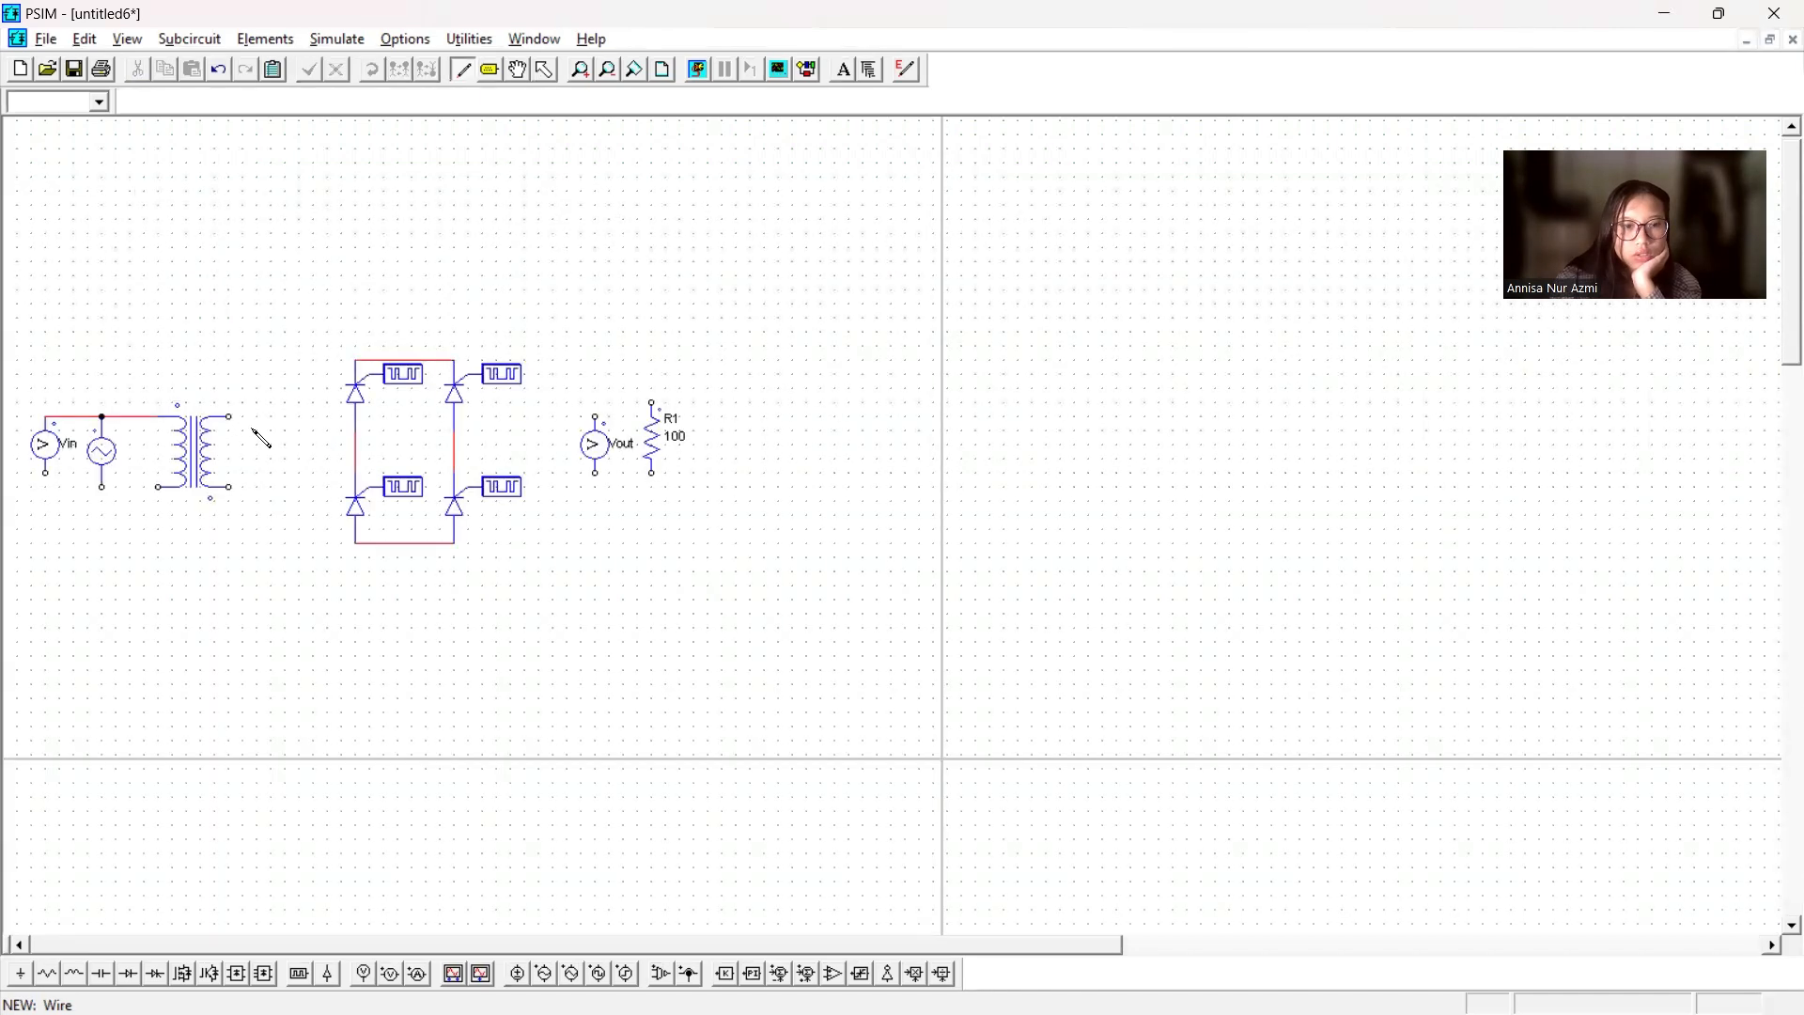
# - Wire the transformer secondary to the midpoints of the two thyristor legs, and connect the load resistor and Vout probe across the bridge output
pyautogui.moveTo(229, 416); pyautogui.dragTo(355, 444)
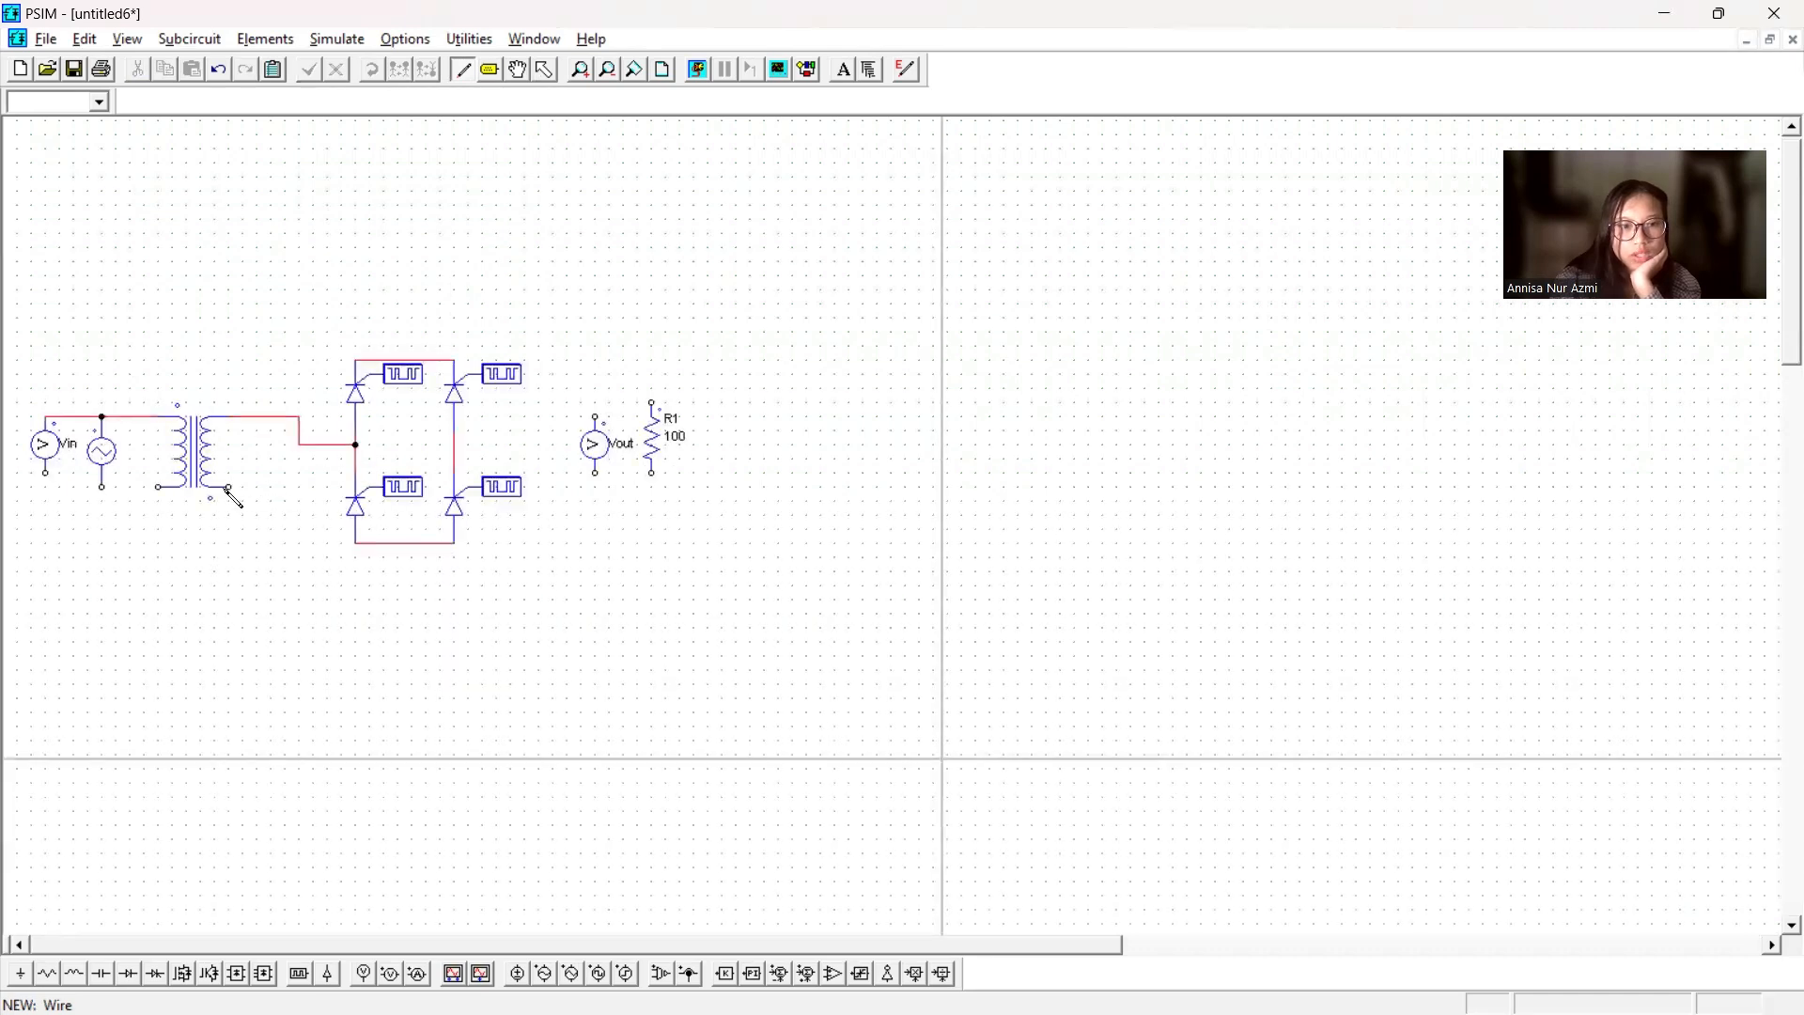
pyautogui.moveTo(229, 487)
pyautogui.mouseDown()
pyautogui.moveTo(324, 491)
pyautogui.moveTo(299, 458)
pyautogui.moveTo(453, 458)
pyautogui.mouseUp()
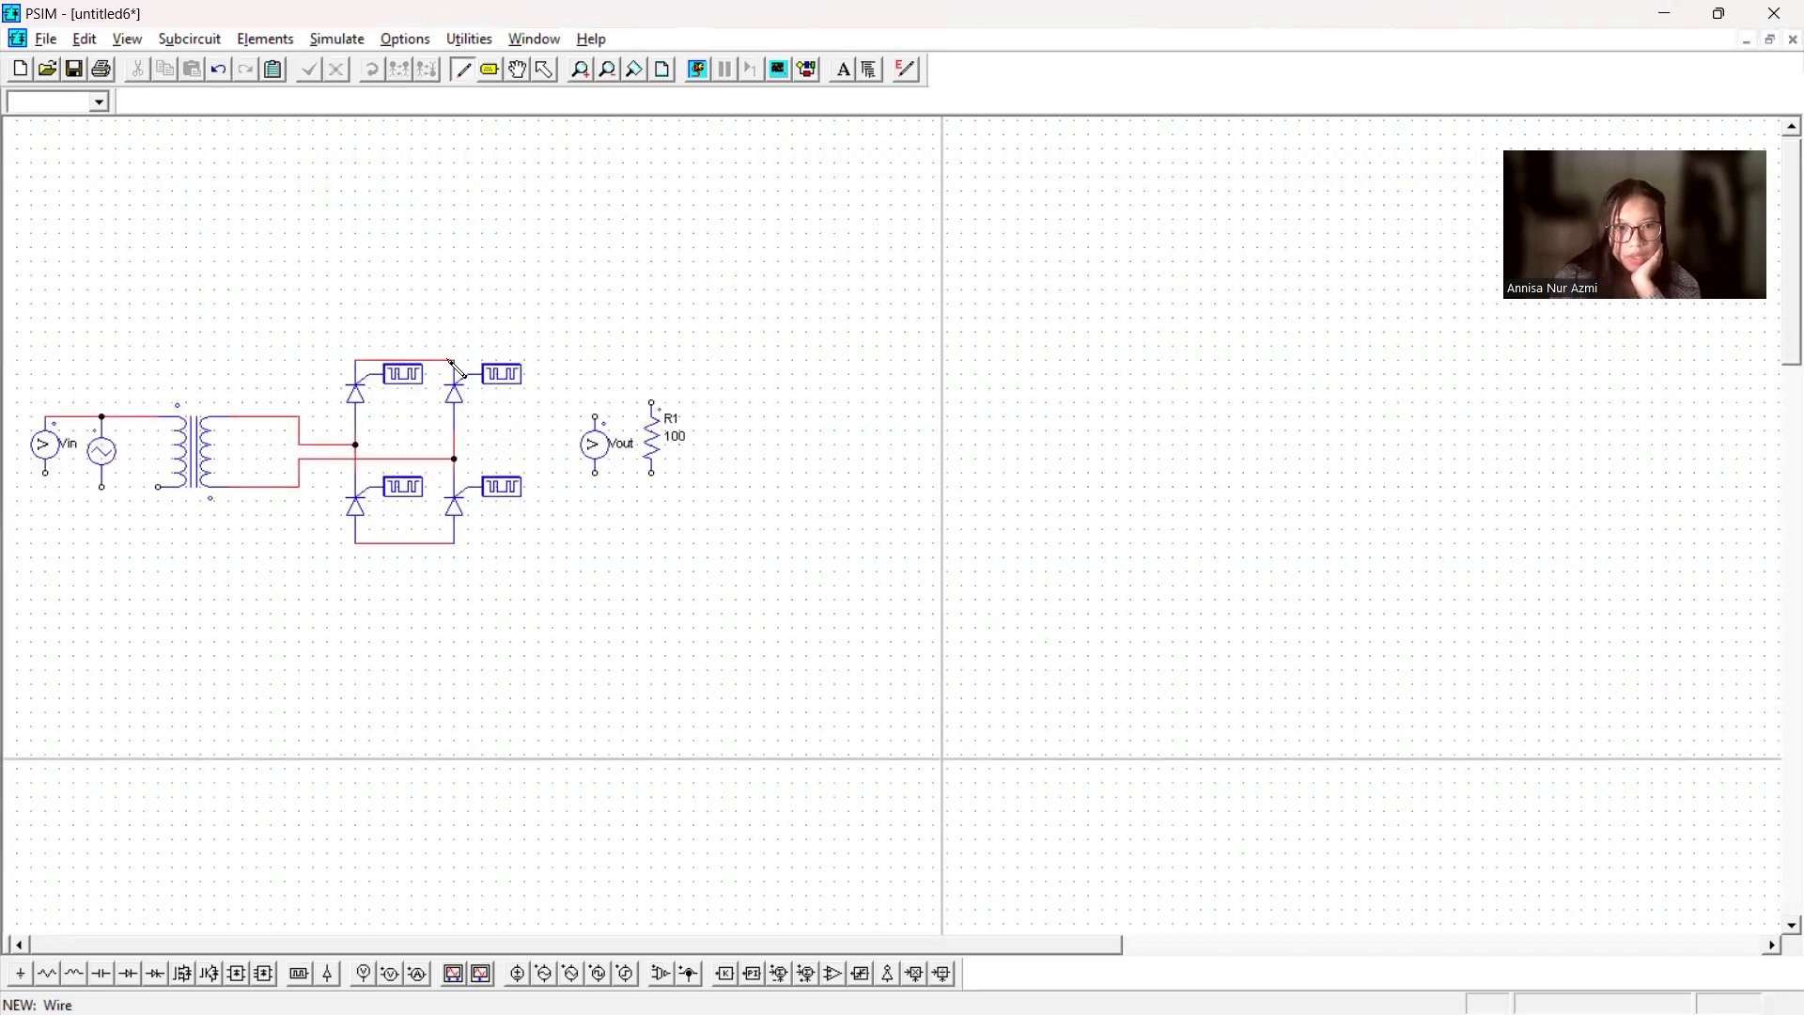
pyautogui.moveTo(458, 362)
pyautogui.mouseDown()
pyautogui.moveTo(648, 385)
pyautogui.moveTo(651, 408)
pyautogui.mouseUp()
pyautogui.moveTo(653, 476)
pyautogui.mouseDown()
pyautogui.moveTo(519, 572)
pyautogui.moveTo(456, 545)
pyautogui.mouseUp()
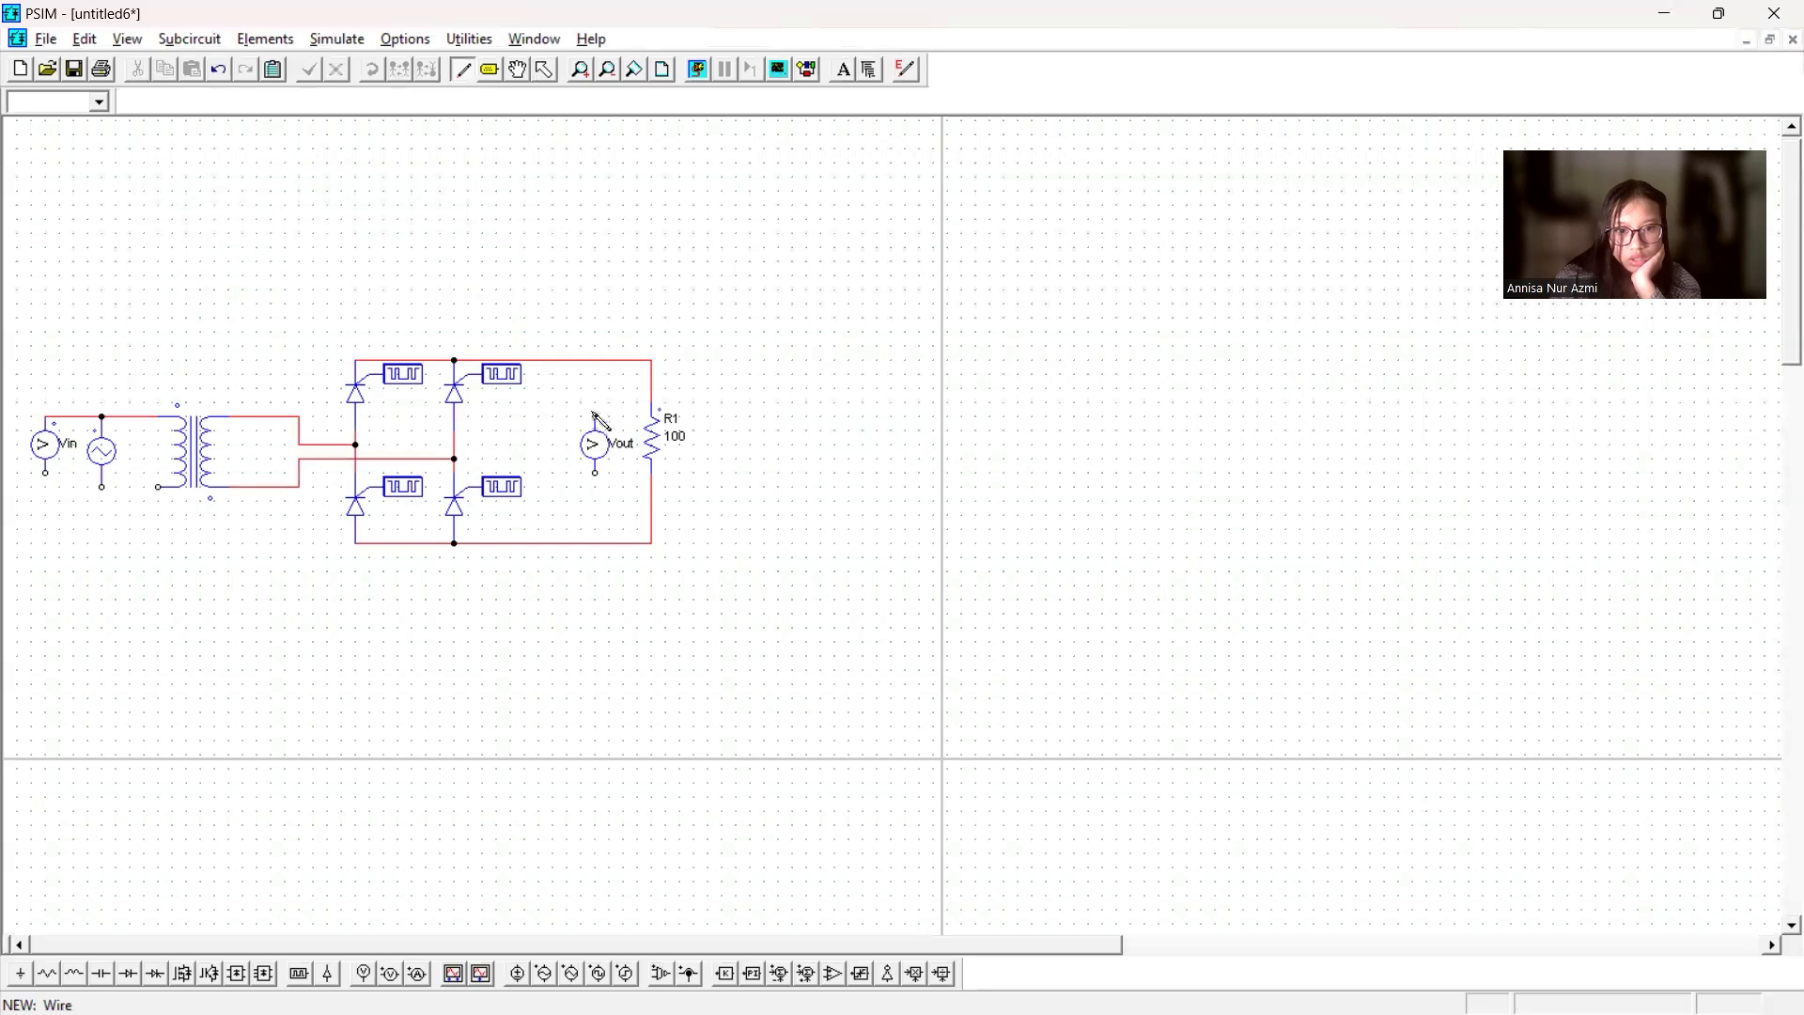
pyautogui.moveTo(594, 404); pyautogui.dragTo(595, 361)
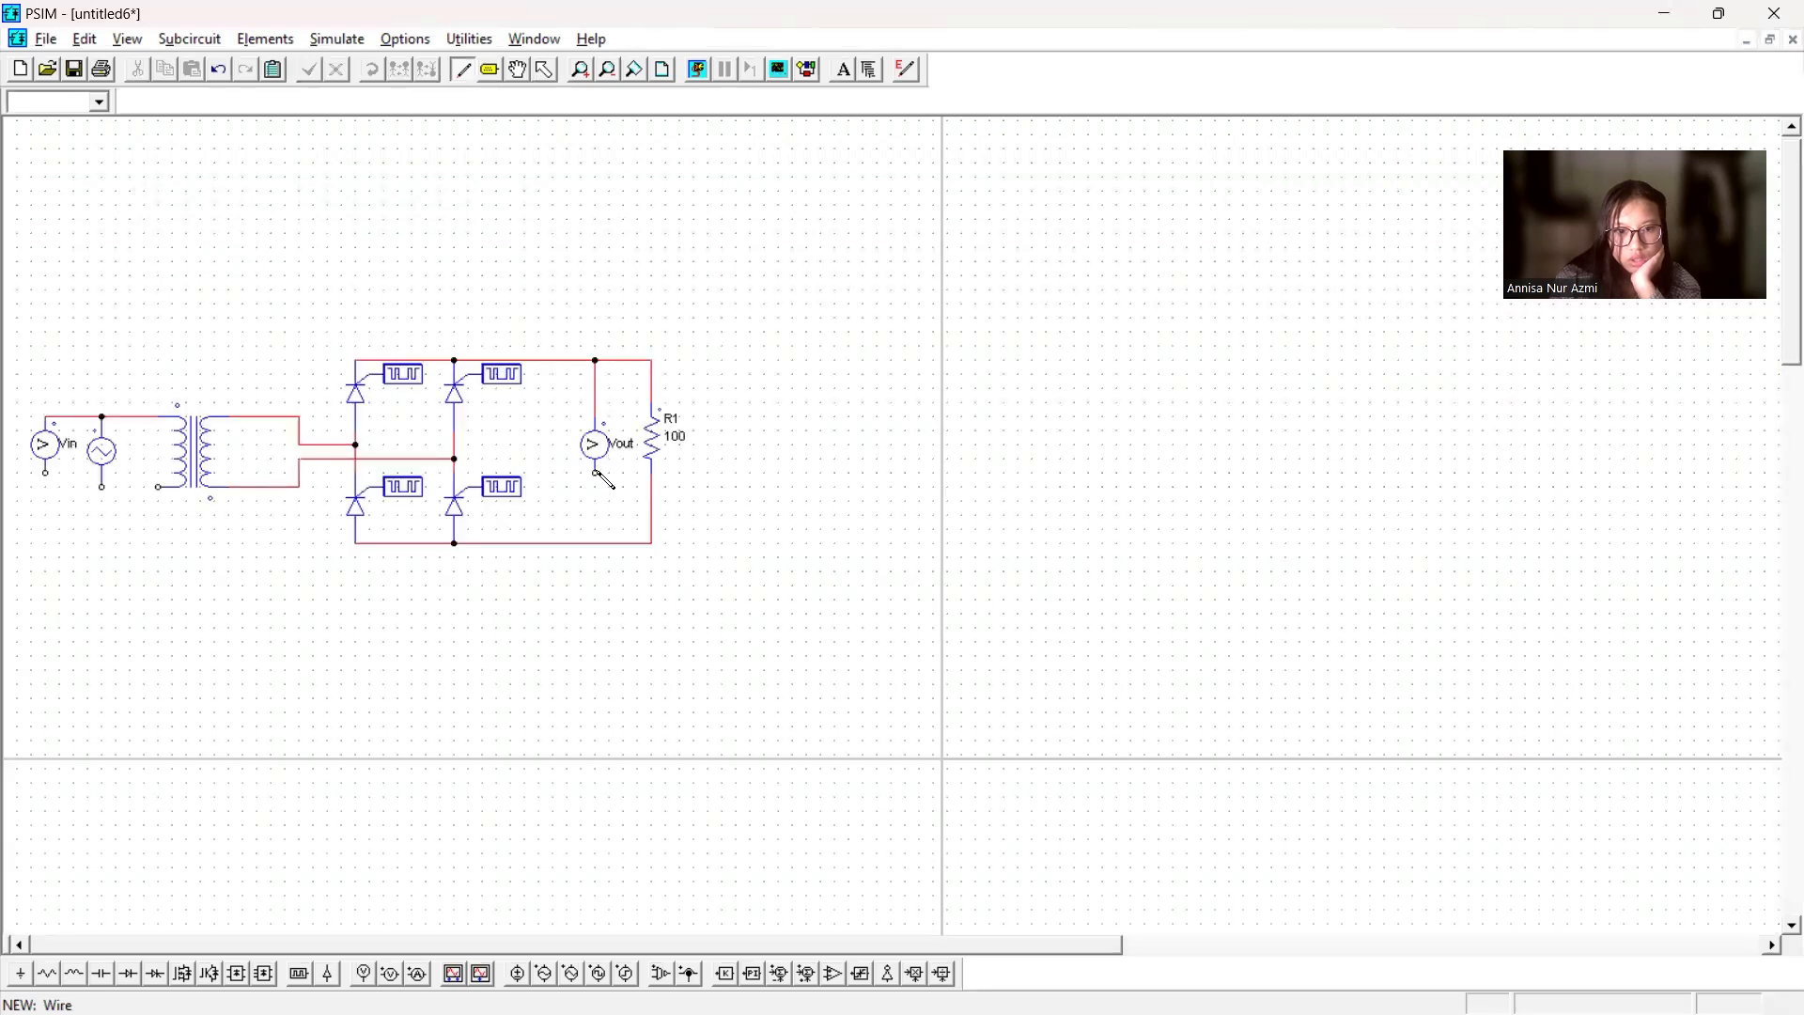
pyautogui.moveTo(595, 472); pyautogui.dragTo(602, 554)
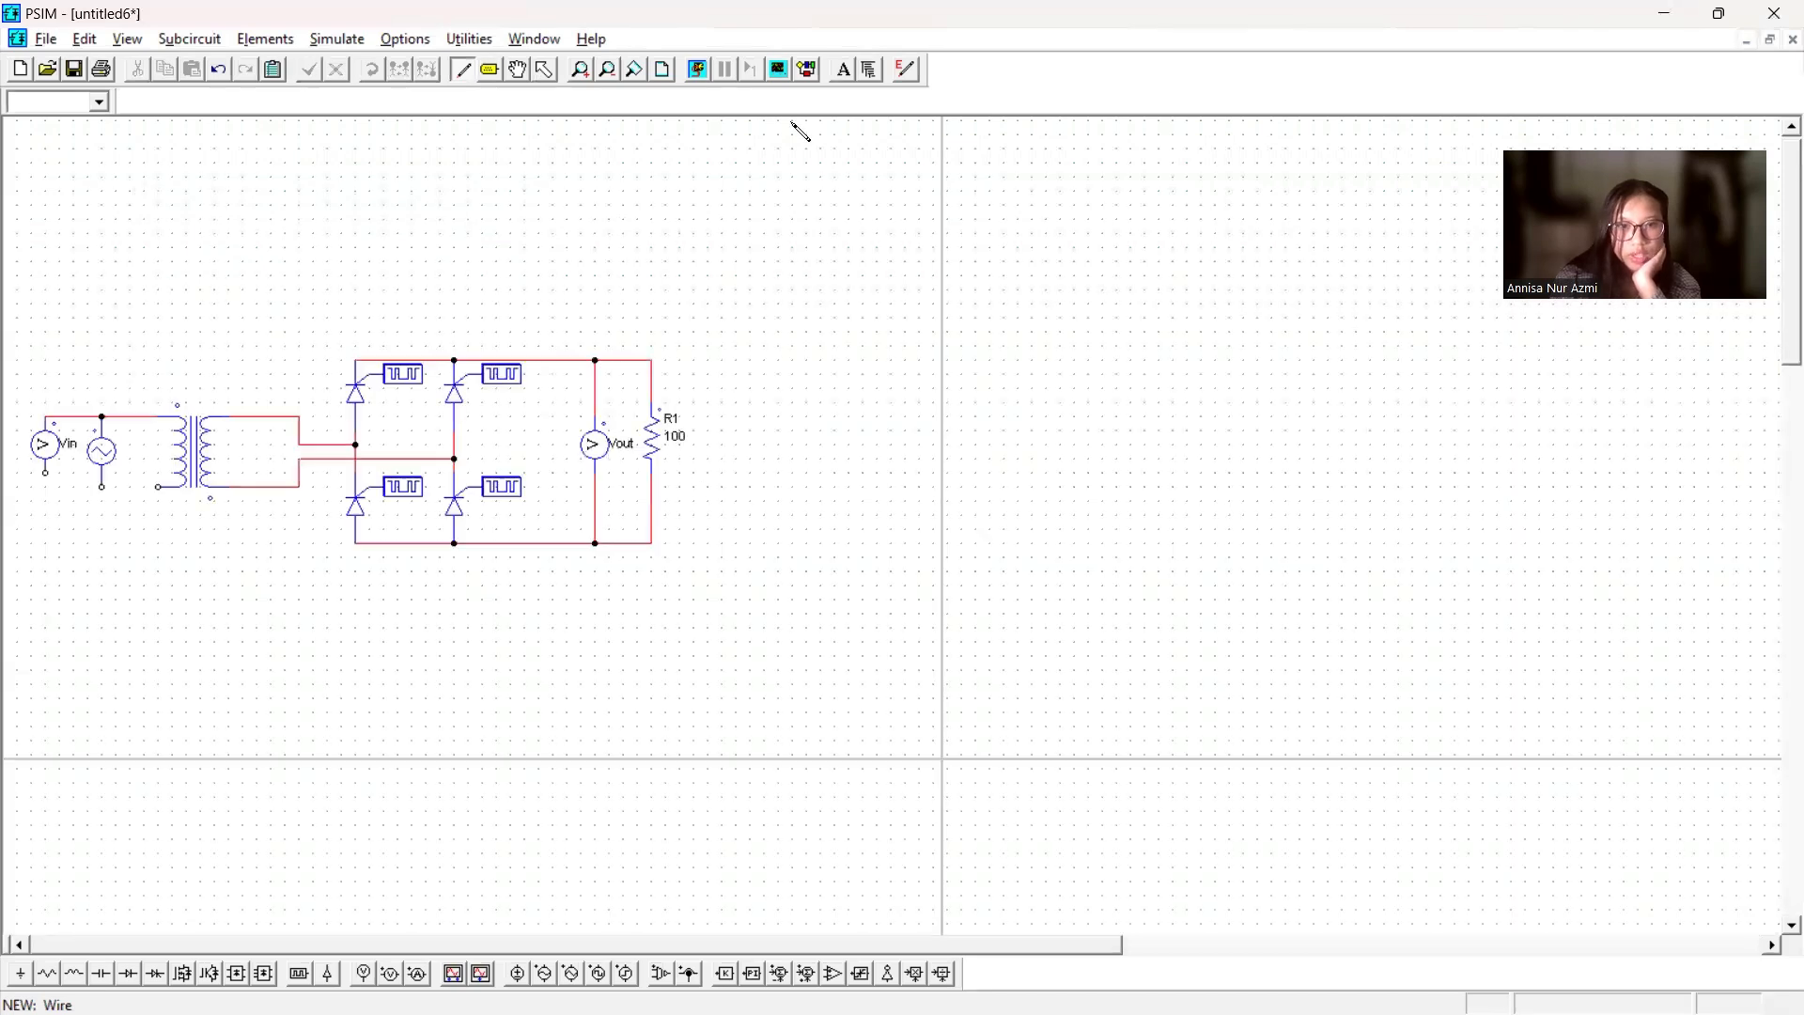
pyautogui.click(545, 75)
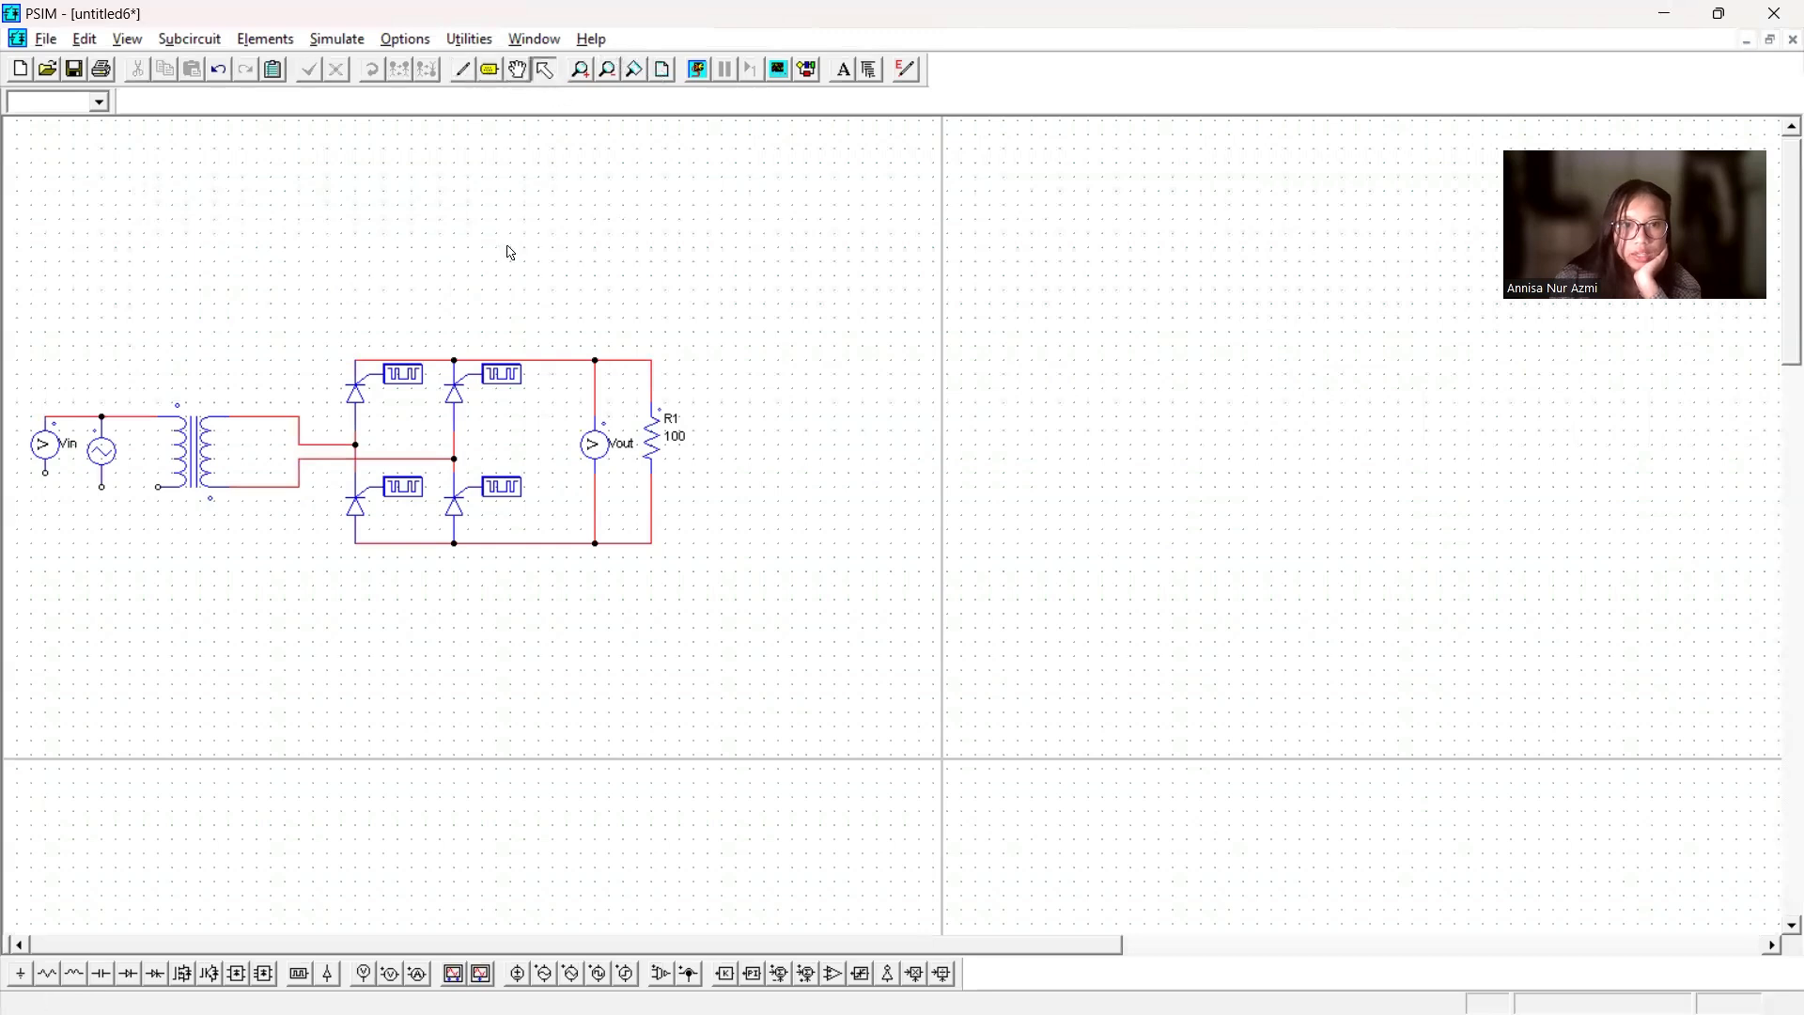
# - Set the upper-left thyristor's gating block frequency to 50 and display its frequency and switching points
pyautogui.doubleClick(399, 375)
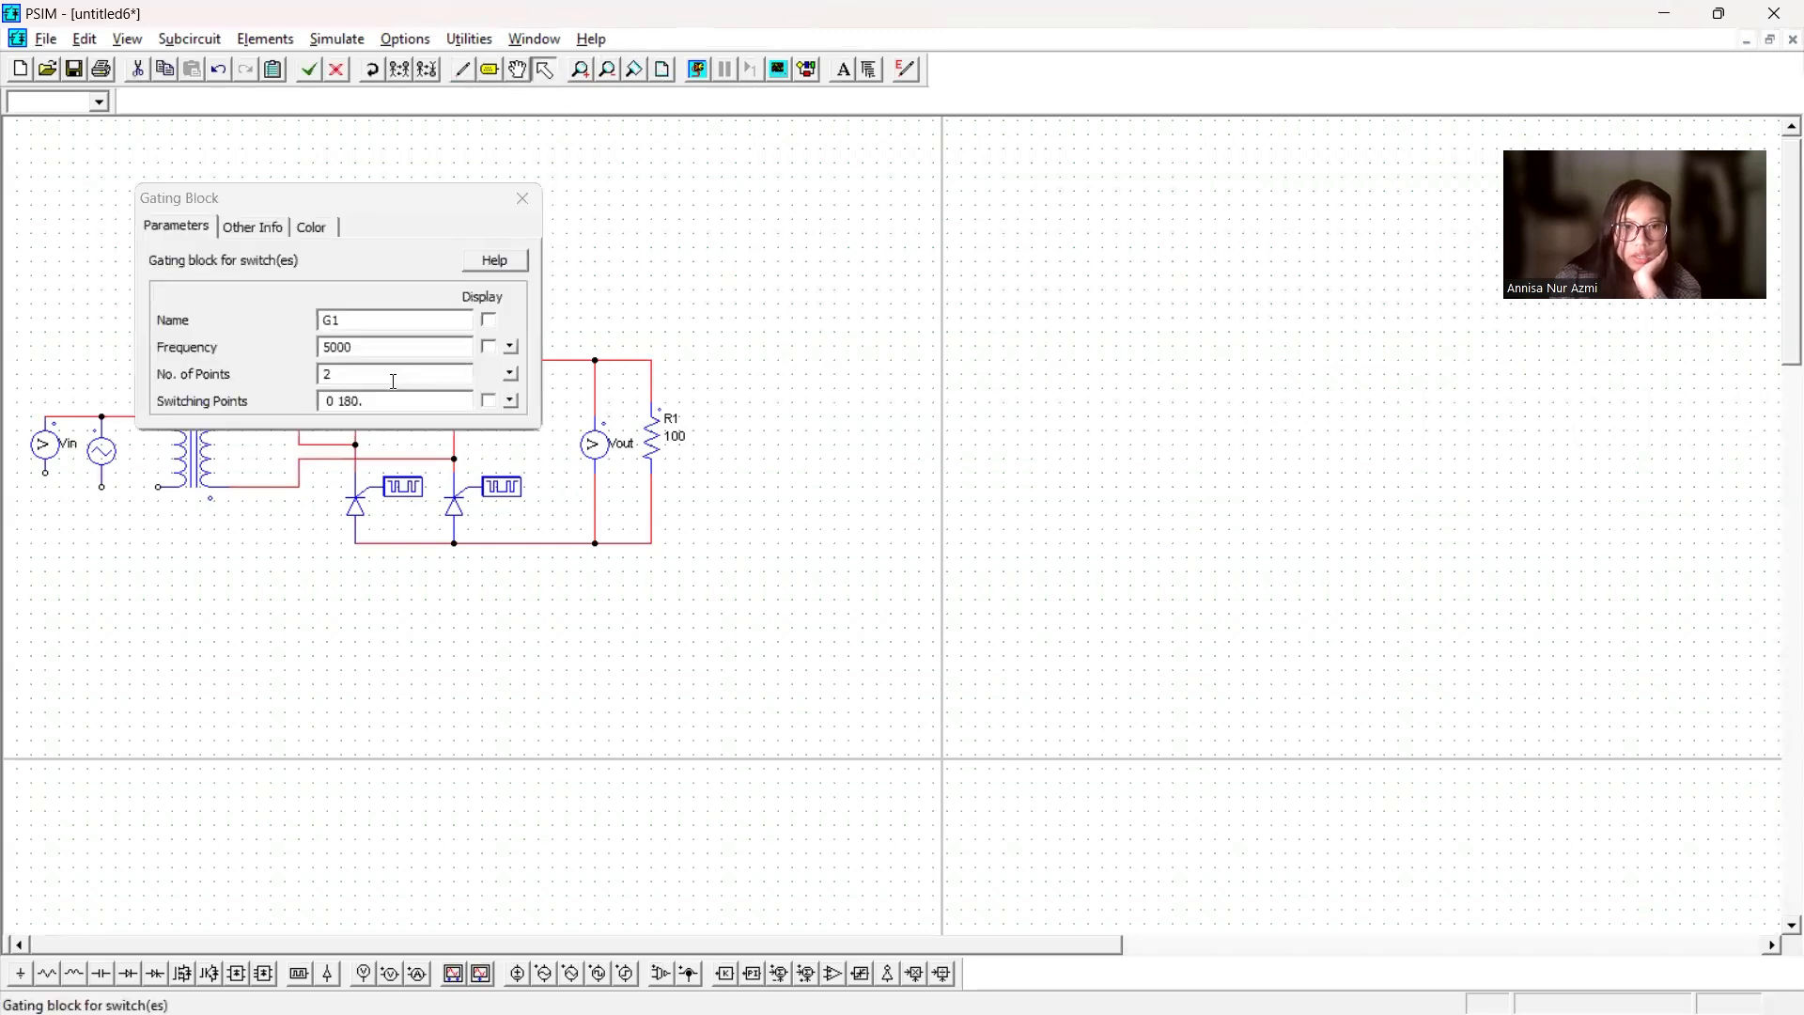
pyautogui.click(361, 345)
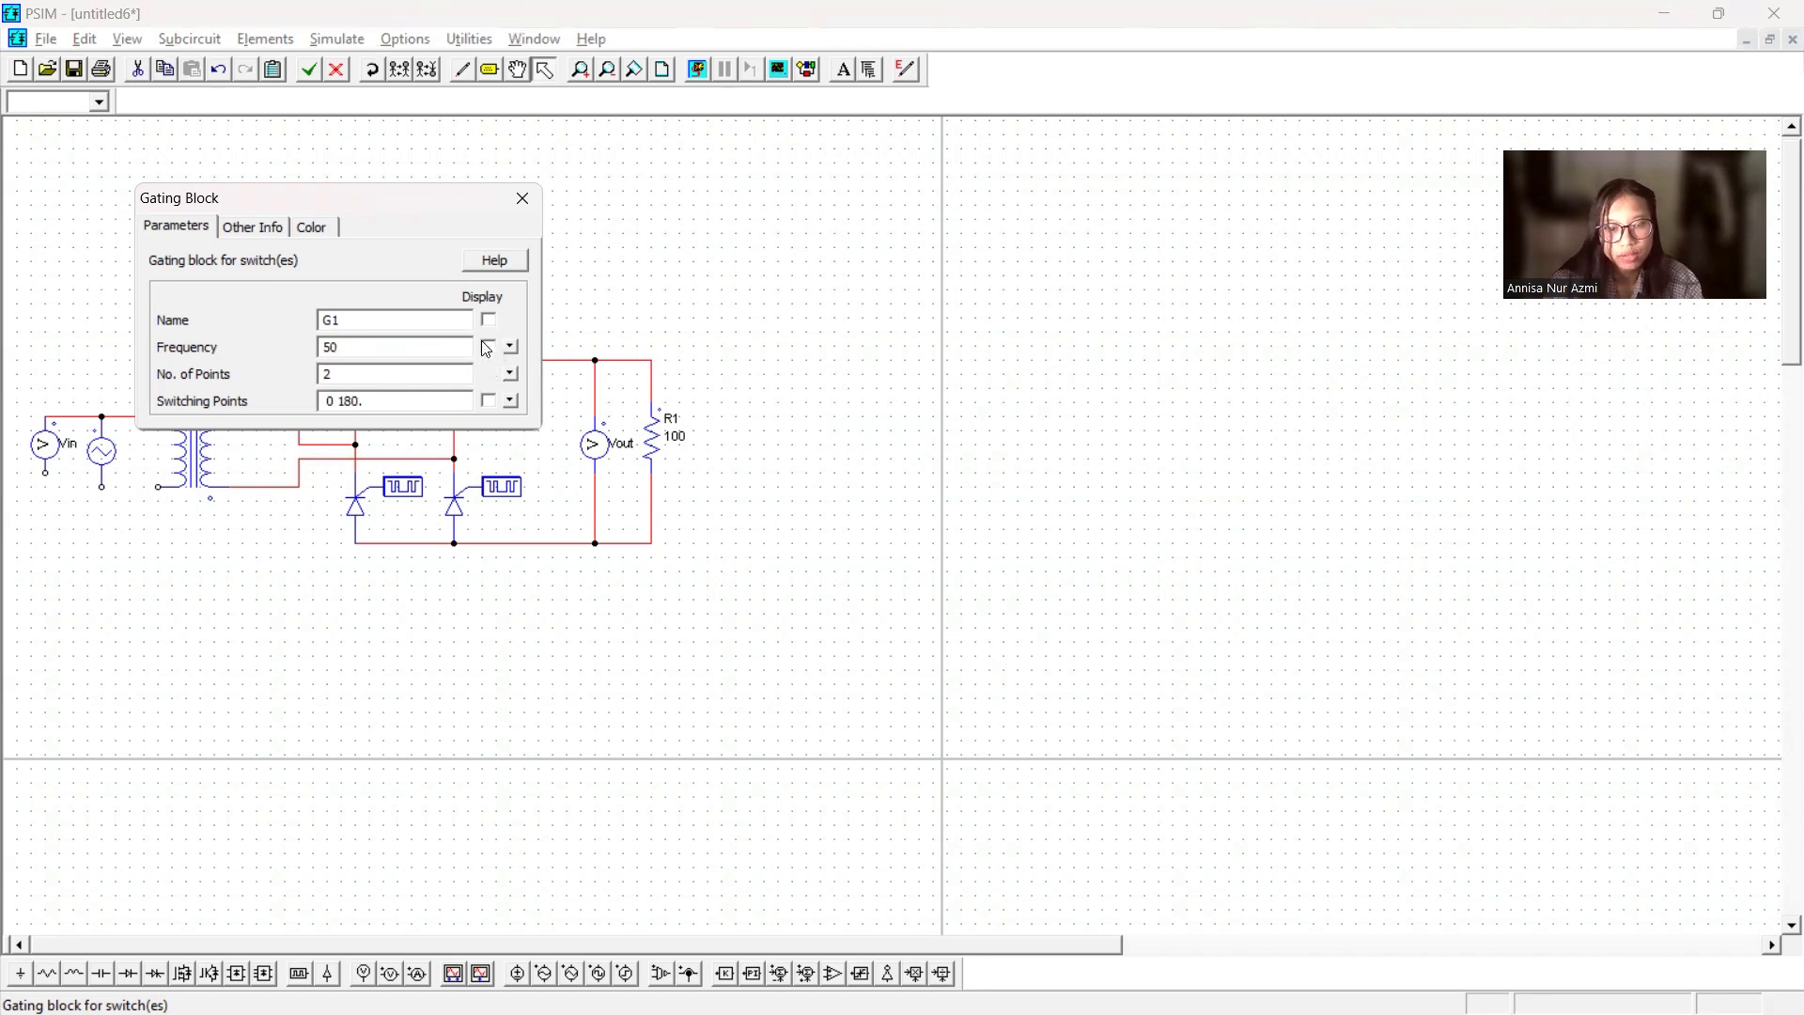
pyautogui.click(522, 198)
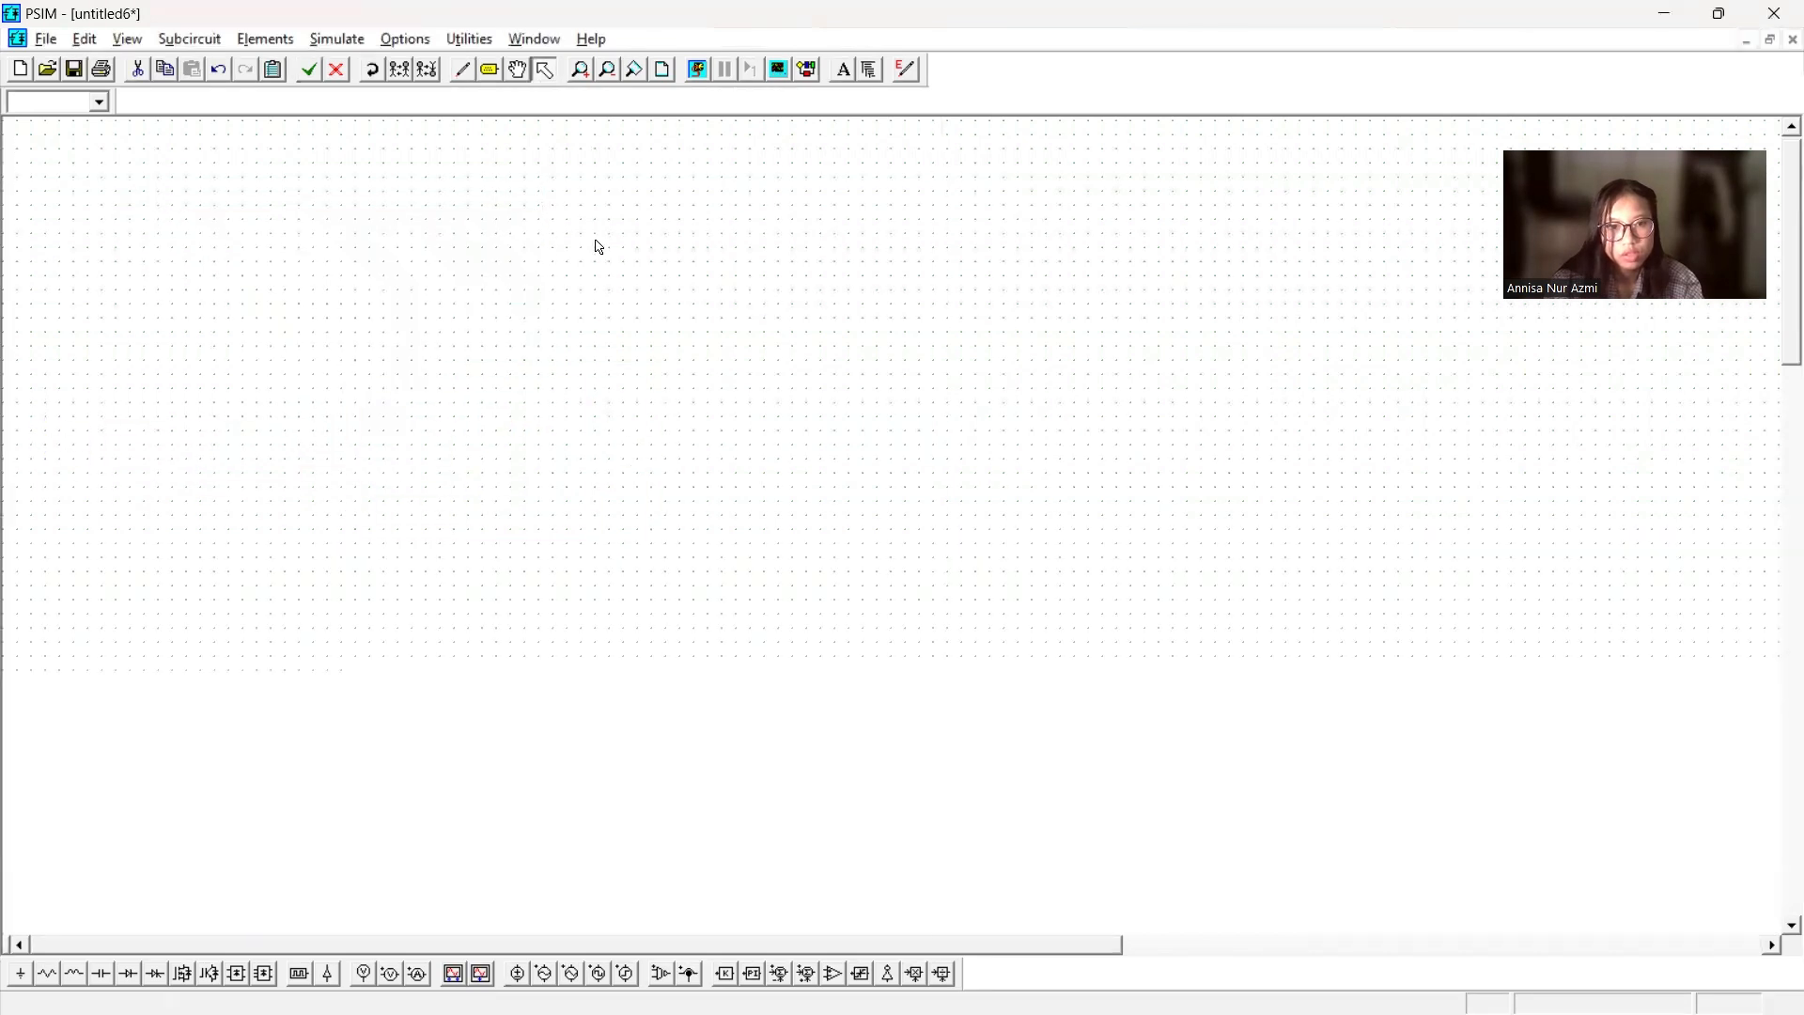
# - Set the lower-left thyristor's gating block to switching points 180 360. and frequency 50, displaying both values
pyautogui.doubleClick(413, 488)
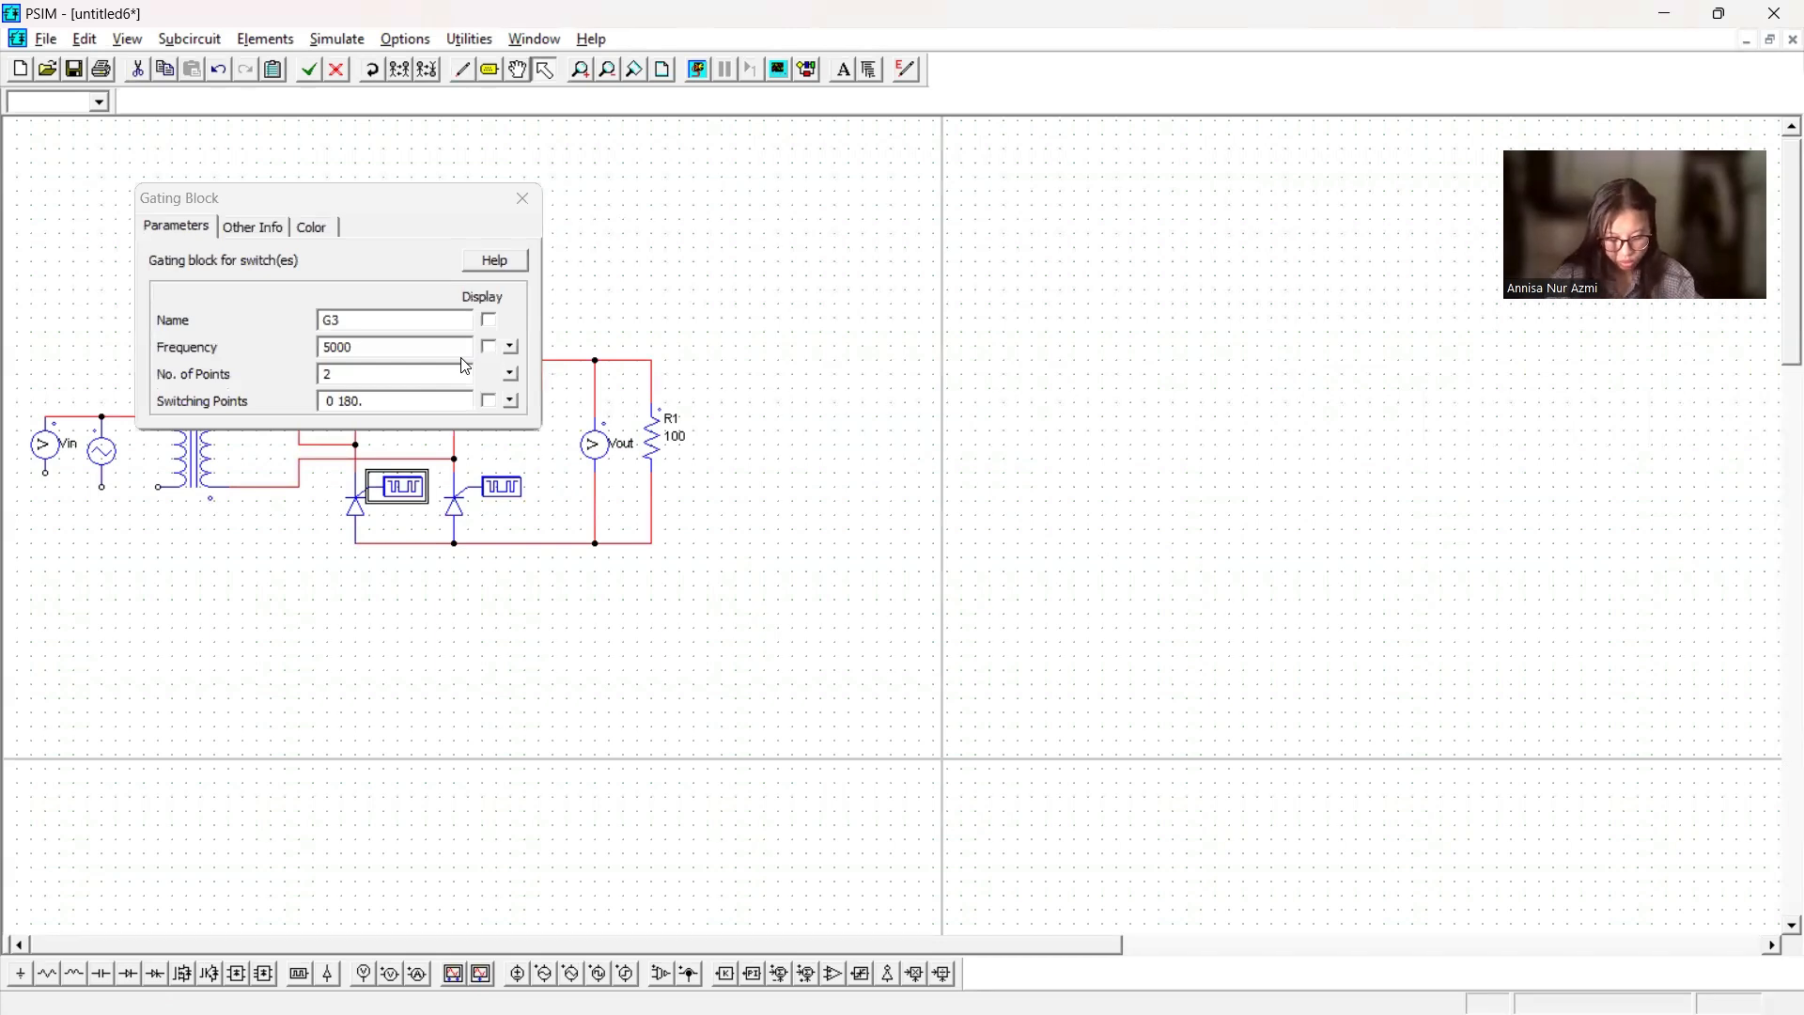
pyautogui.click(329, 404)
pyautogui.write('18')
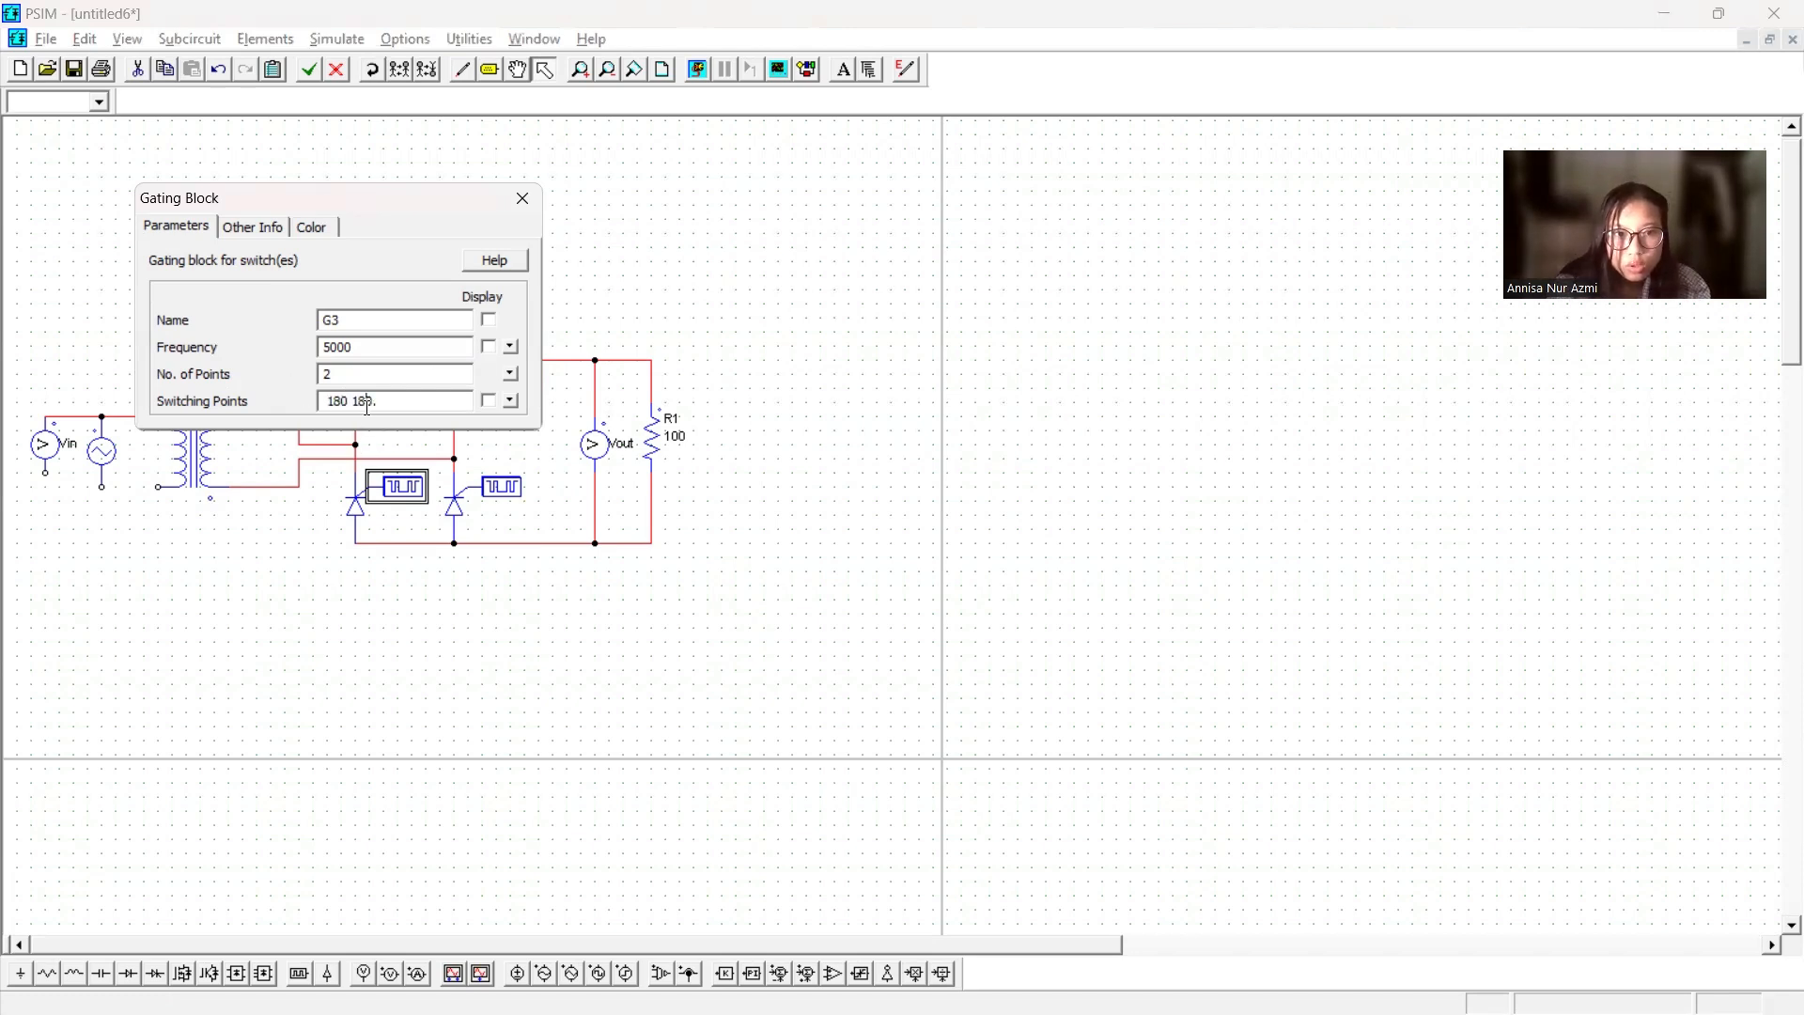
pyautogui.press('BackSpace')
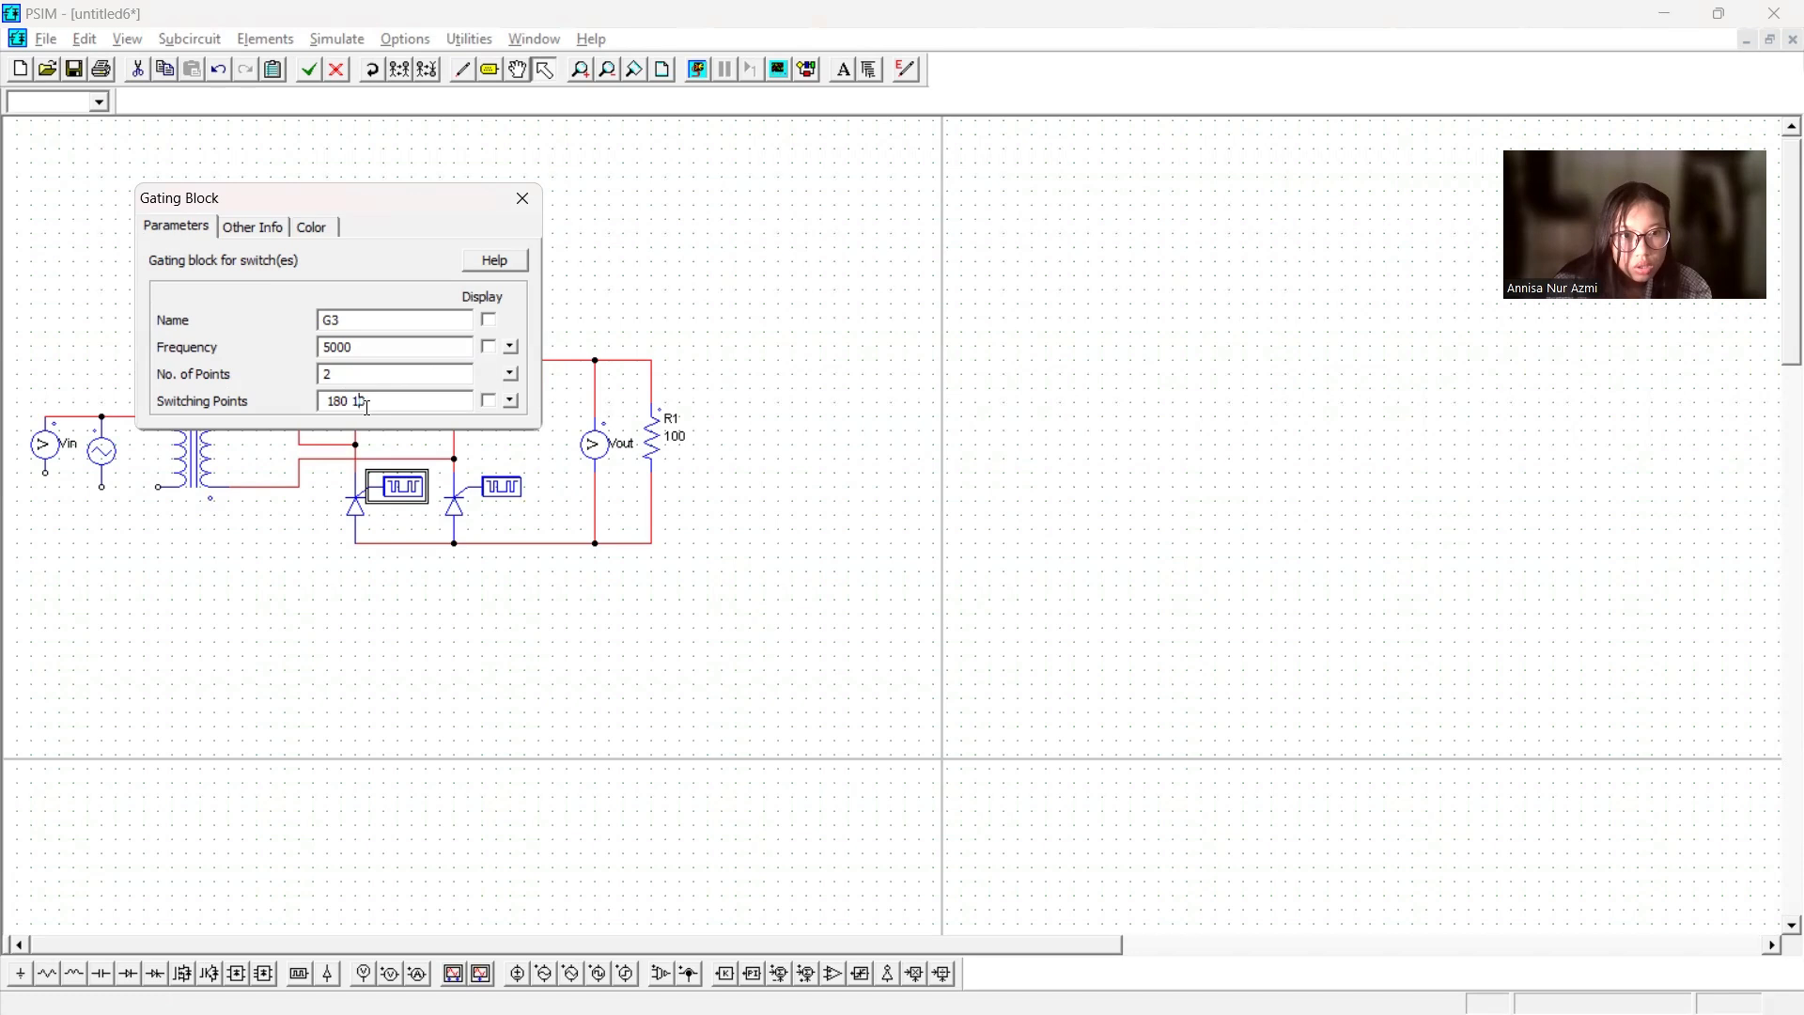
pyautogui.write('360.')
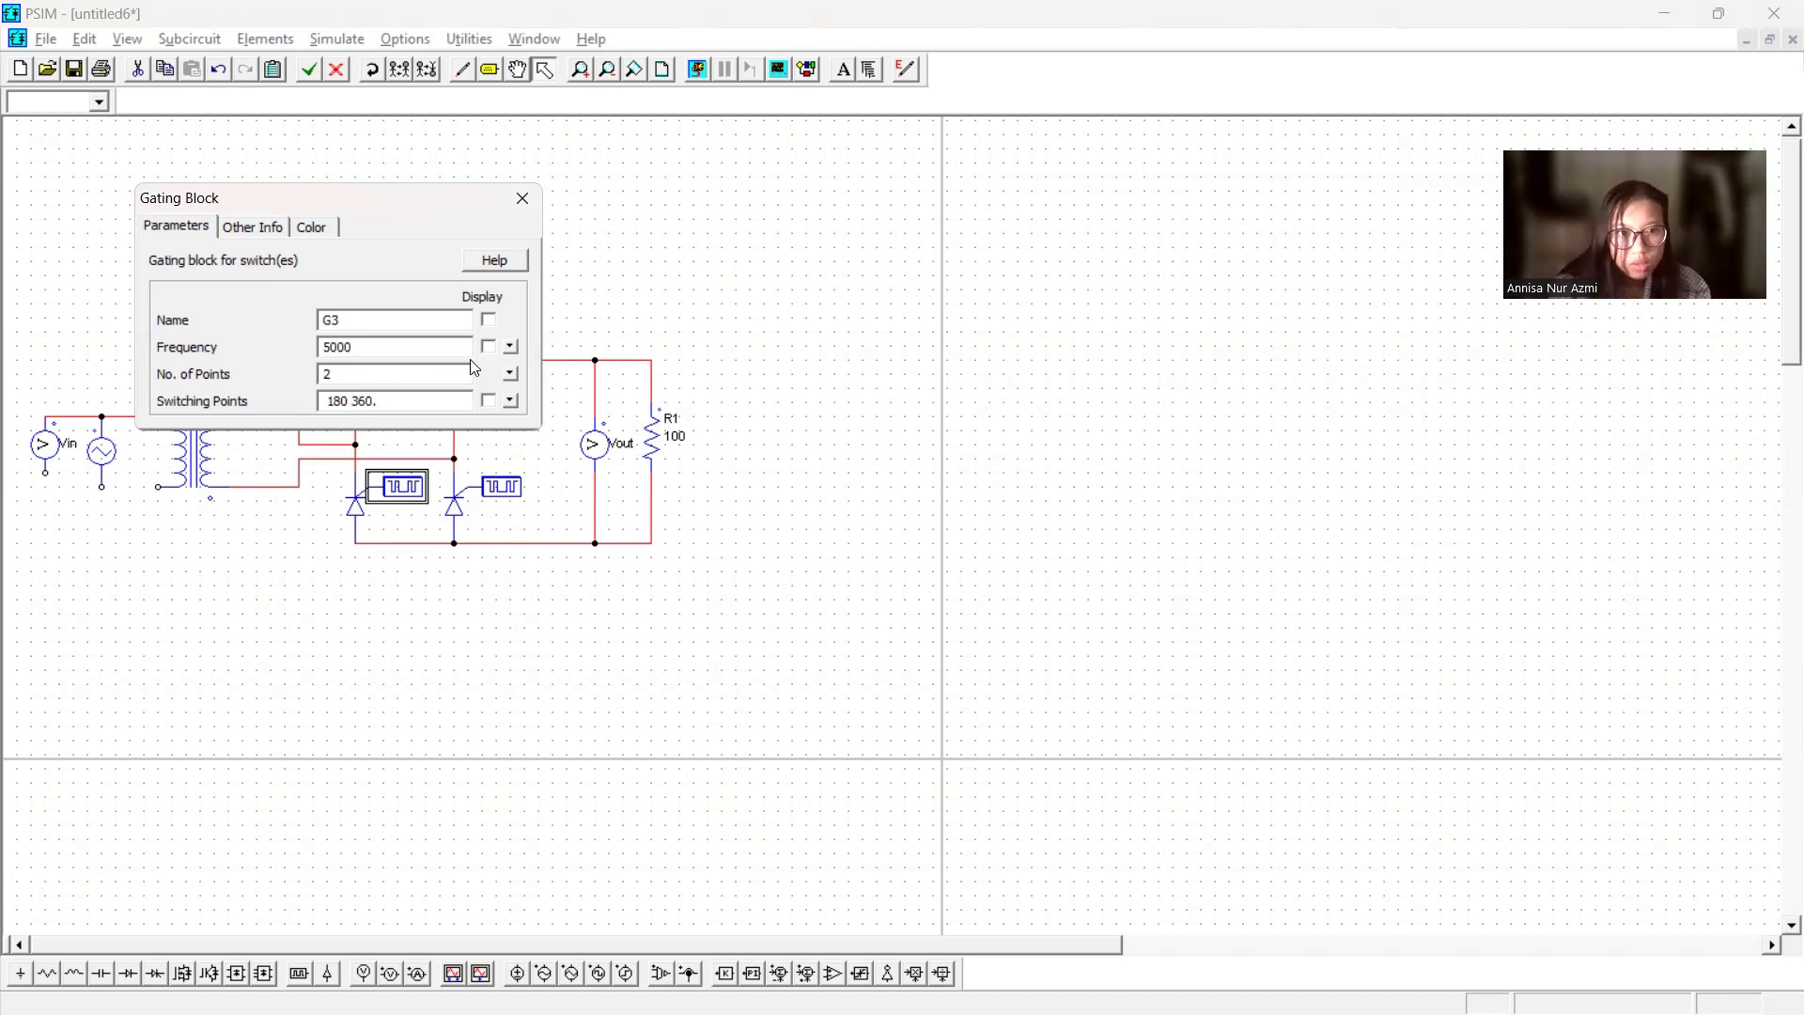
pyautogui.press('BackSpace')
pyautogui.press('BackSpace')
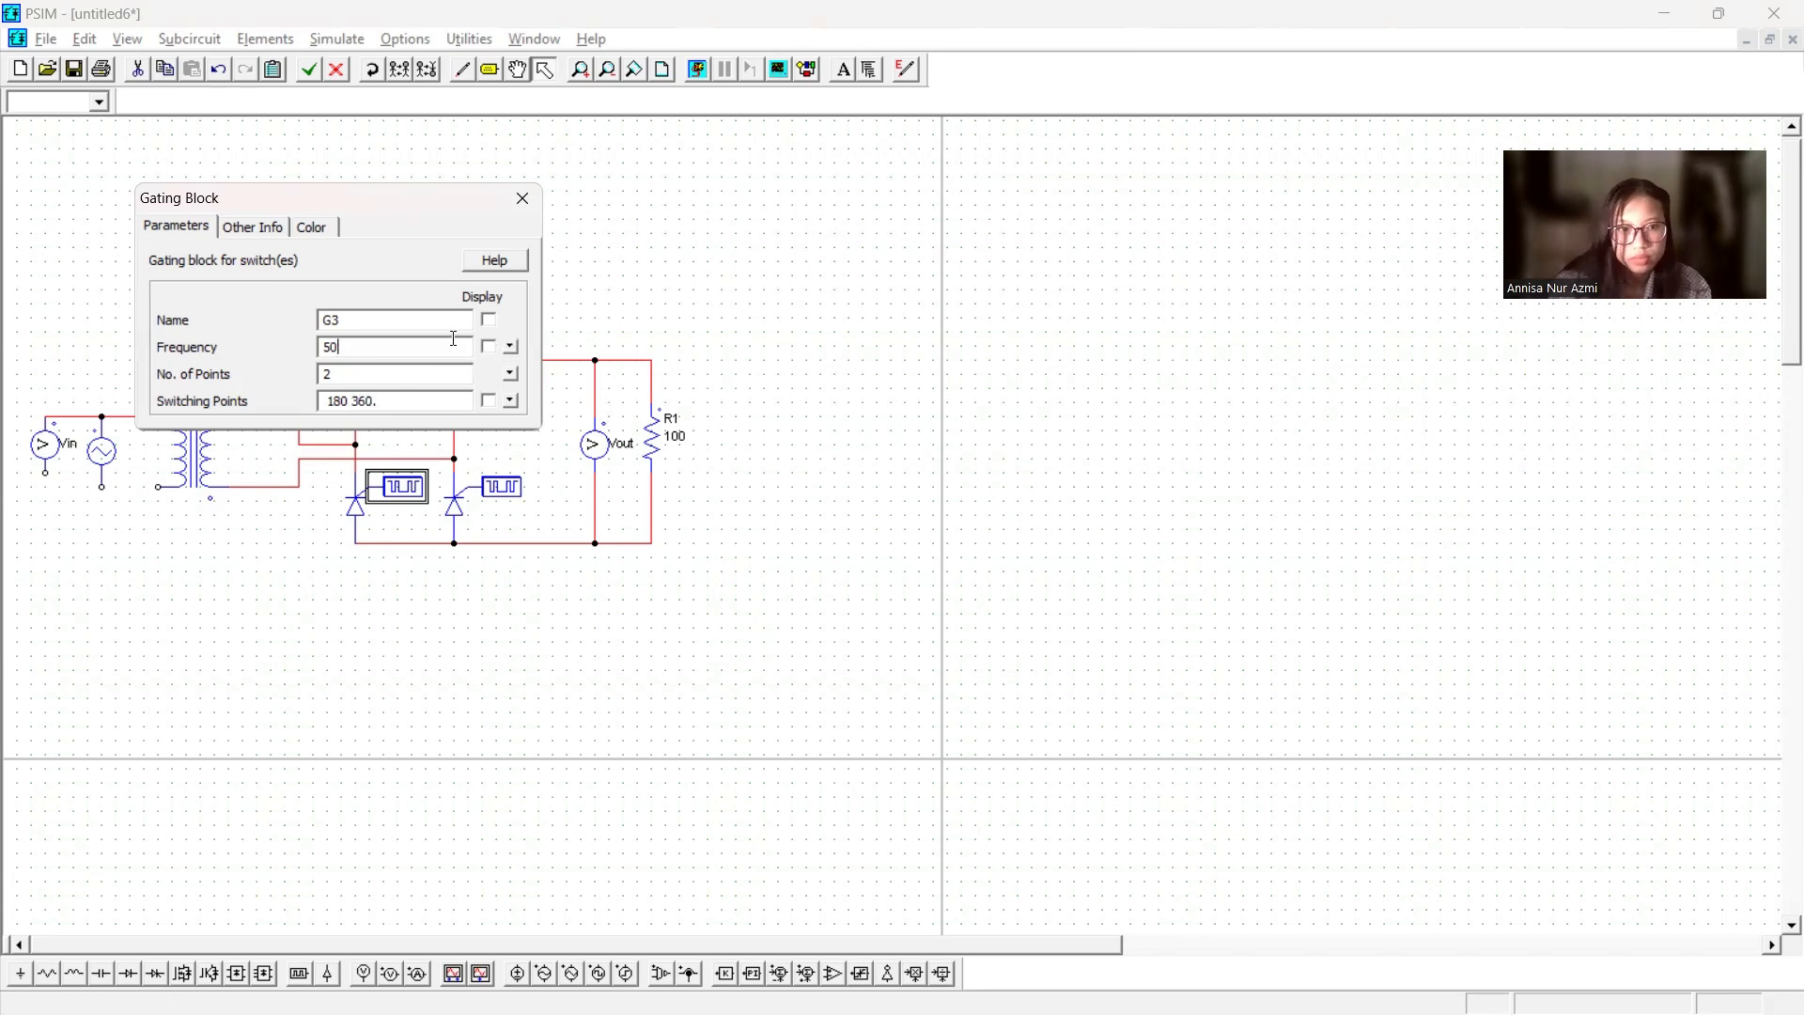
pyautogui.click(488, 347)
pyautogui.click(488, 402)
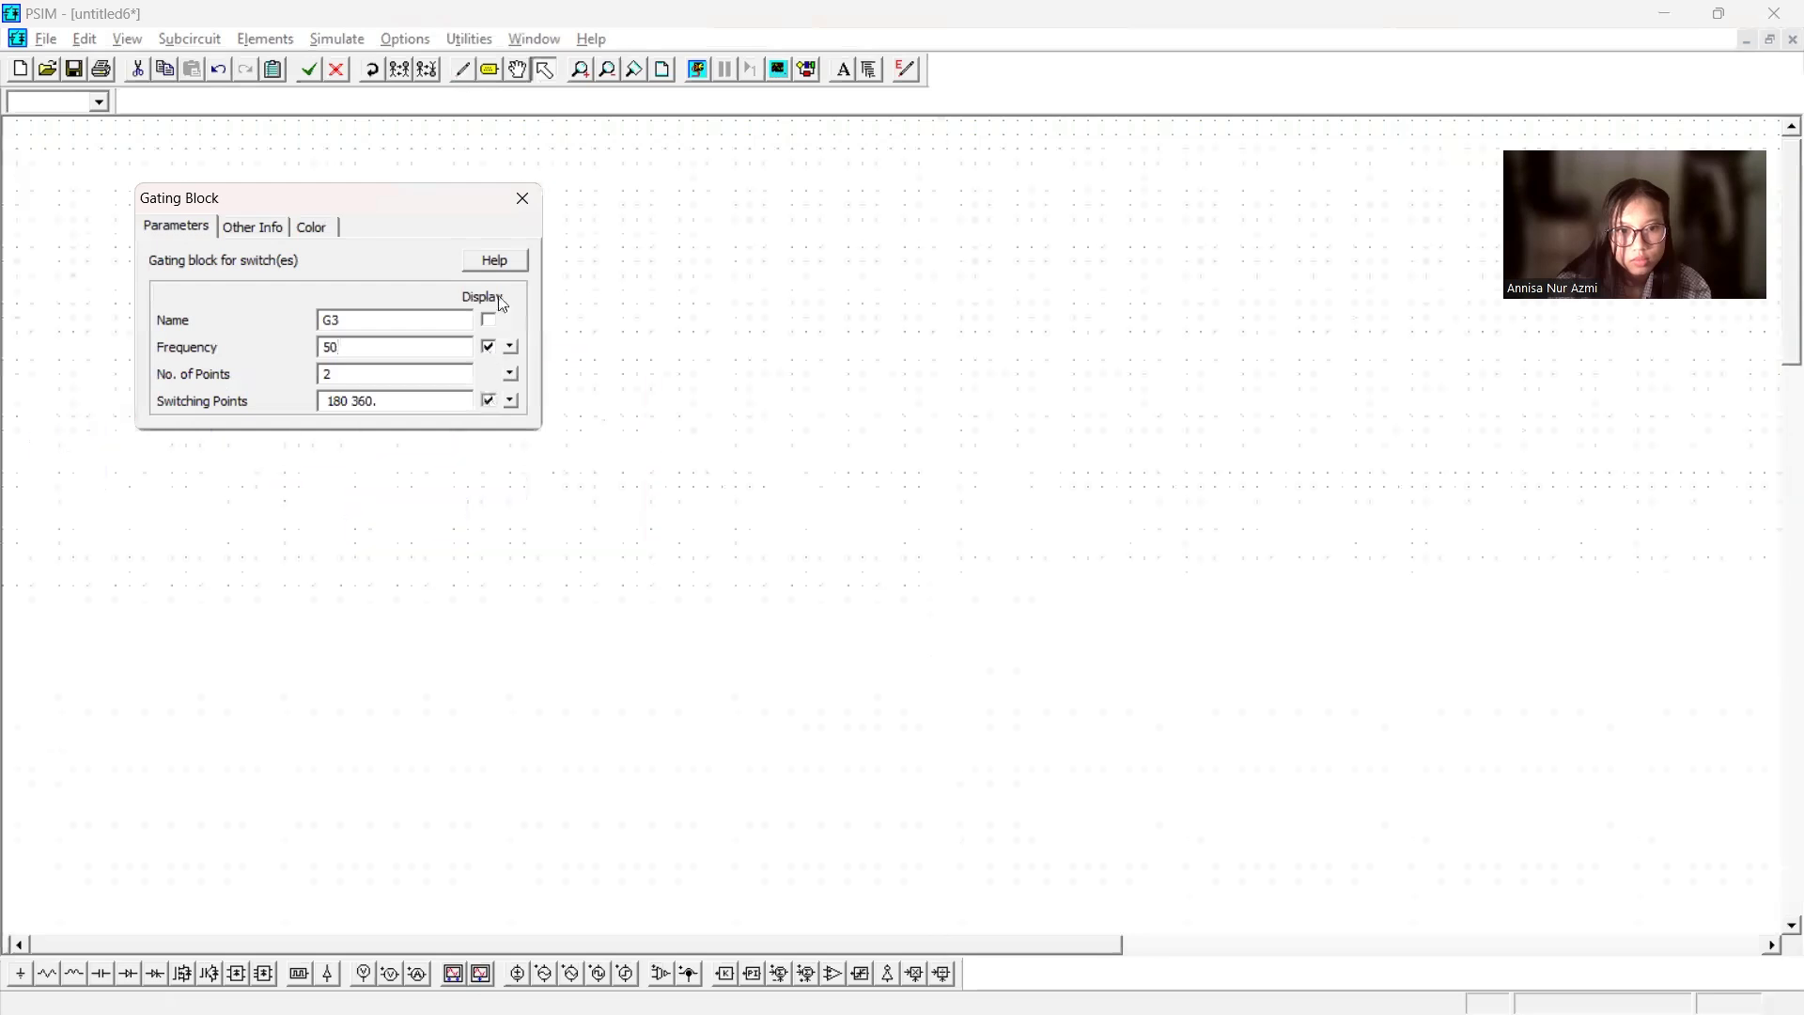
pyautogui.click(523, 197)
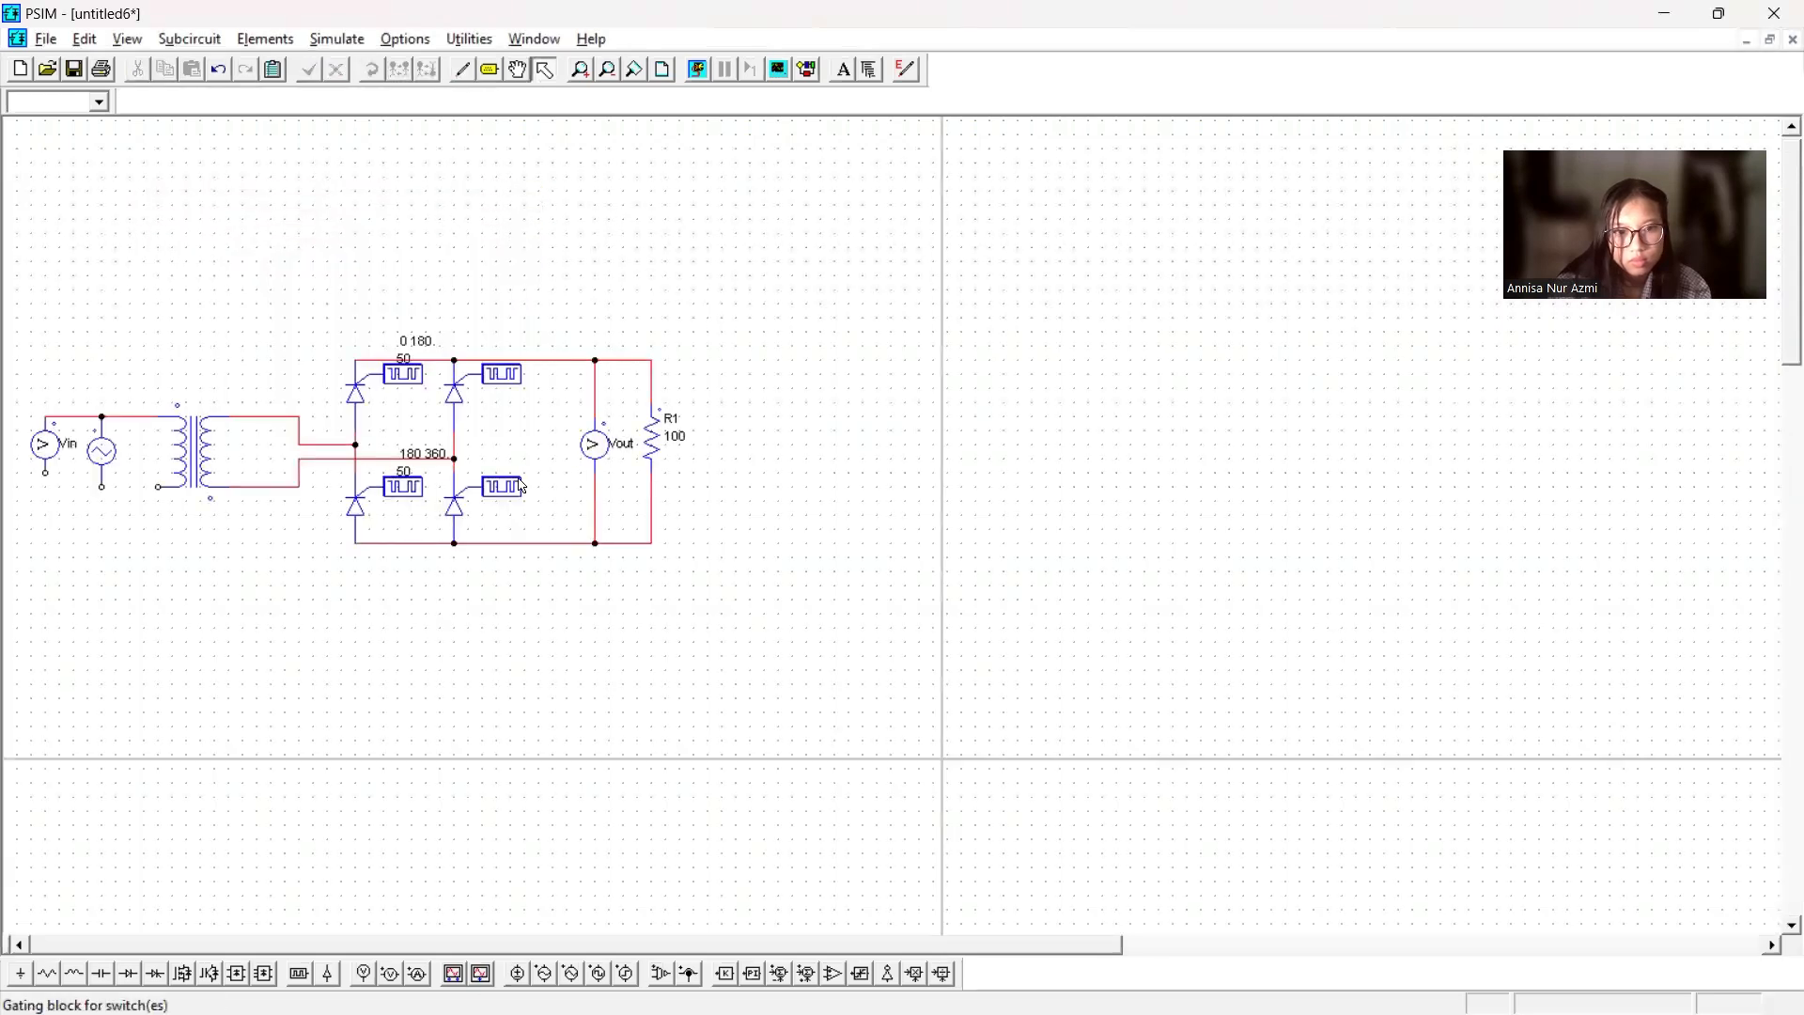
# - Set the lower-right thyristor's gating block frequency to 50 and display its frequency and switching points
pyautogui.doubleClick(508, 481)
pyautogui.click(370, 344)
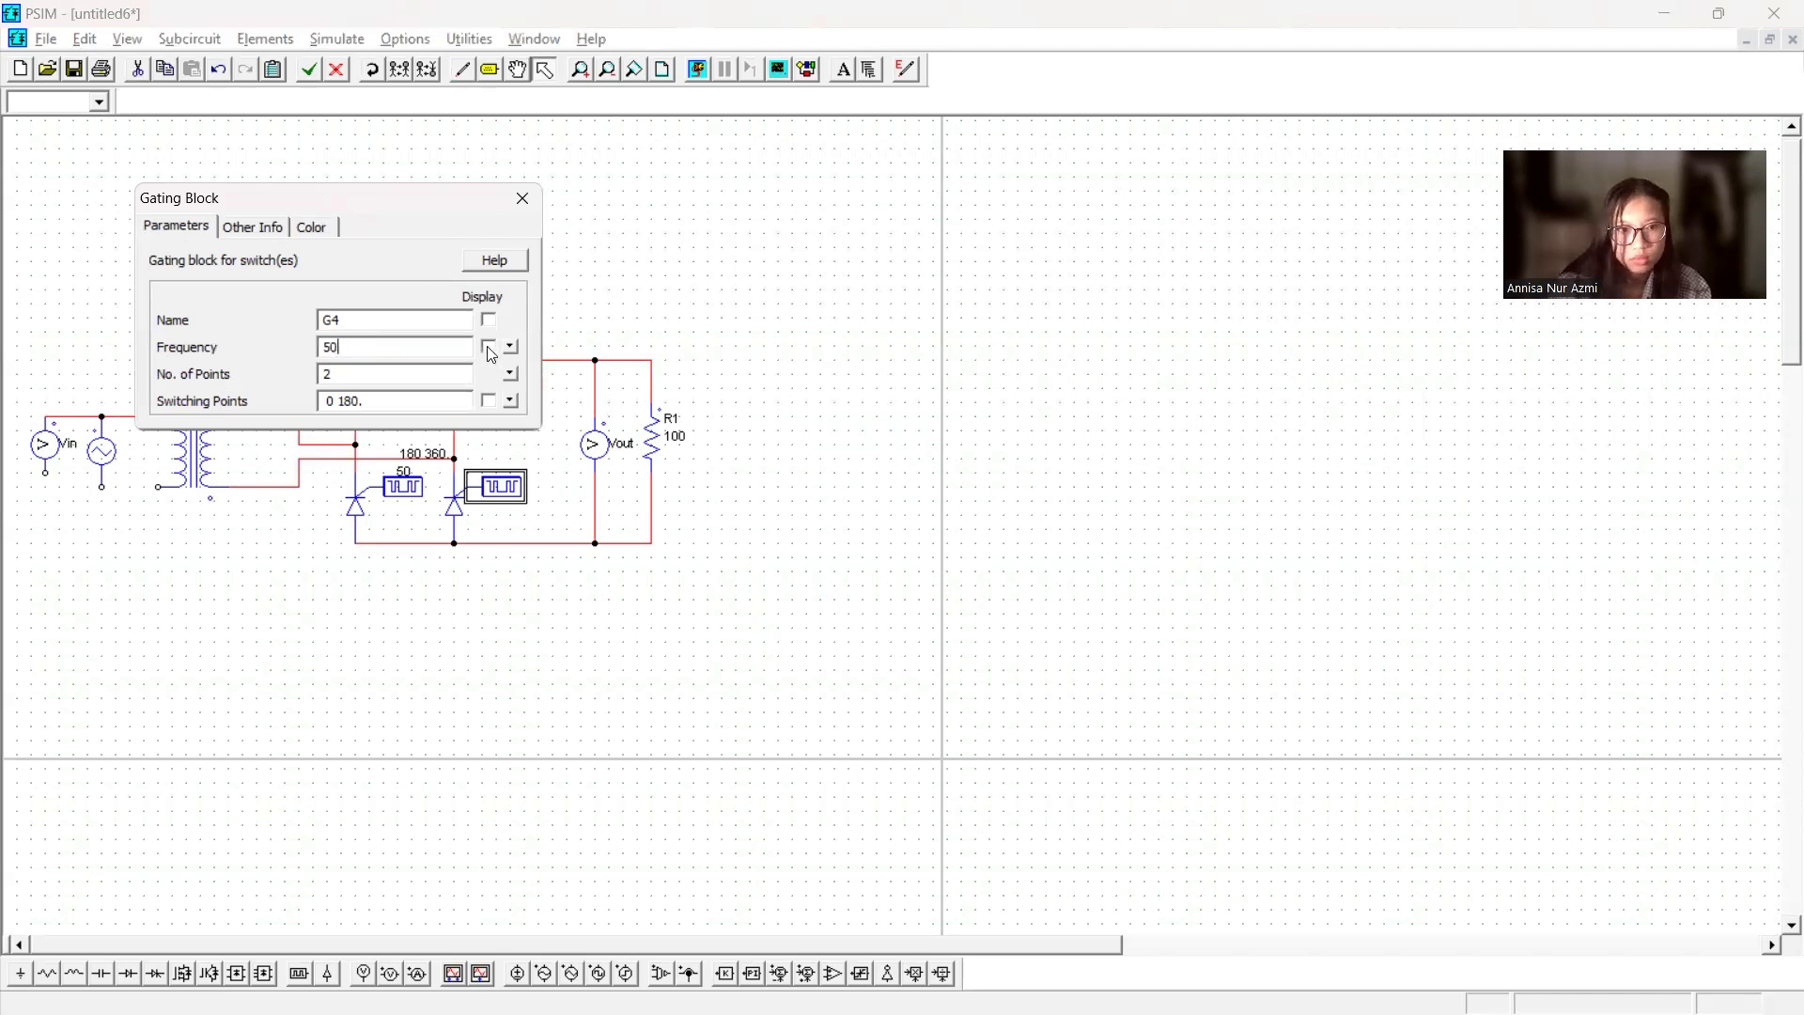
pyautogui.click(523, 197)
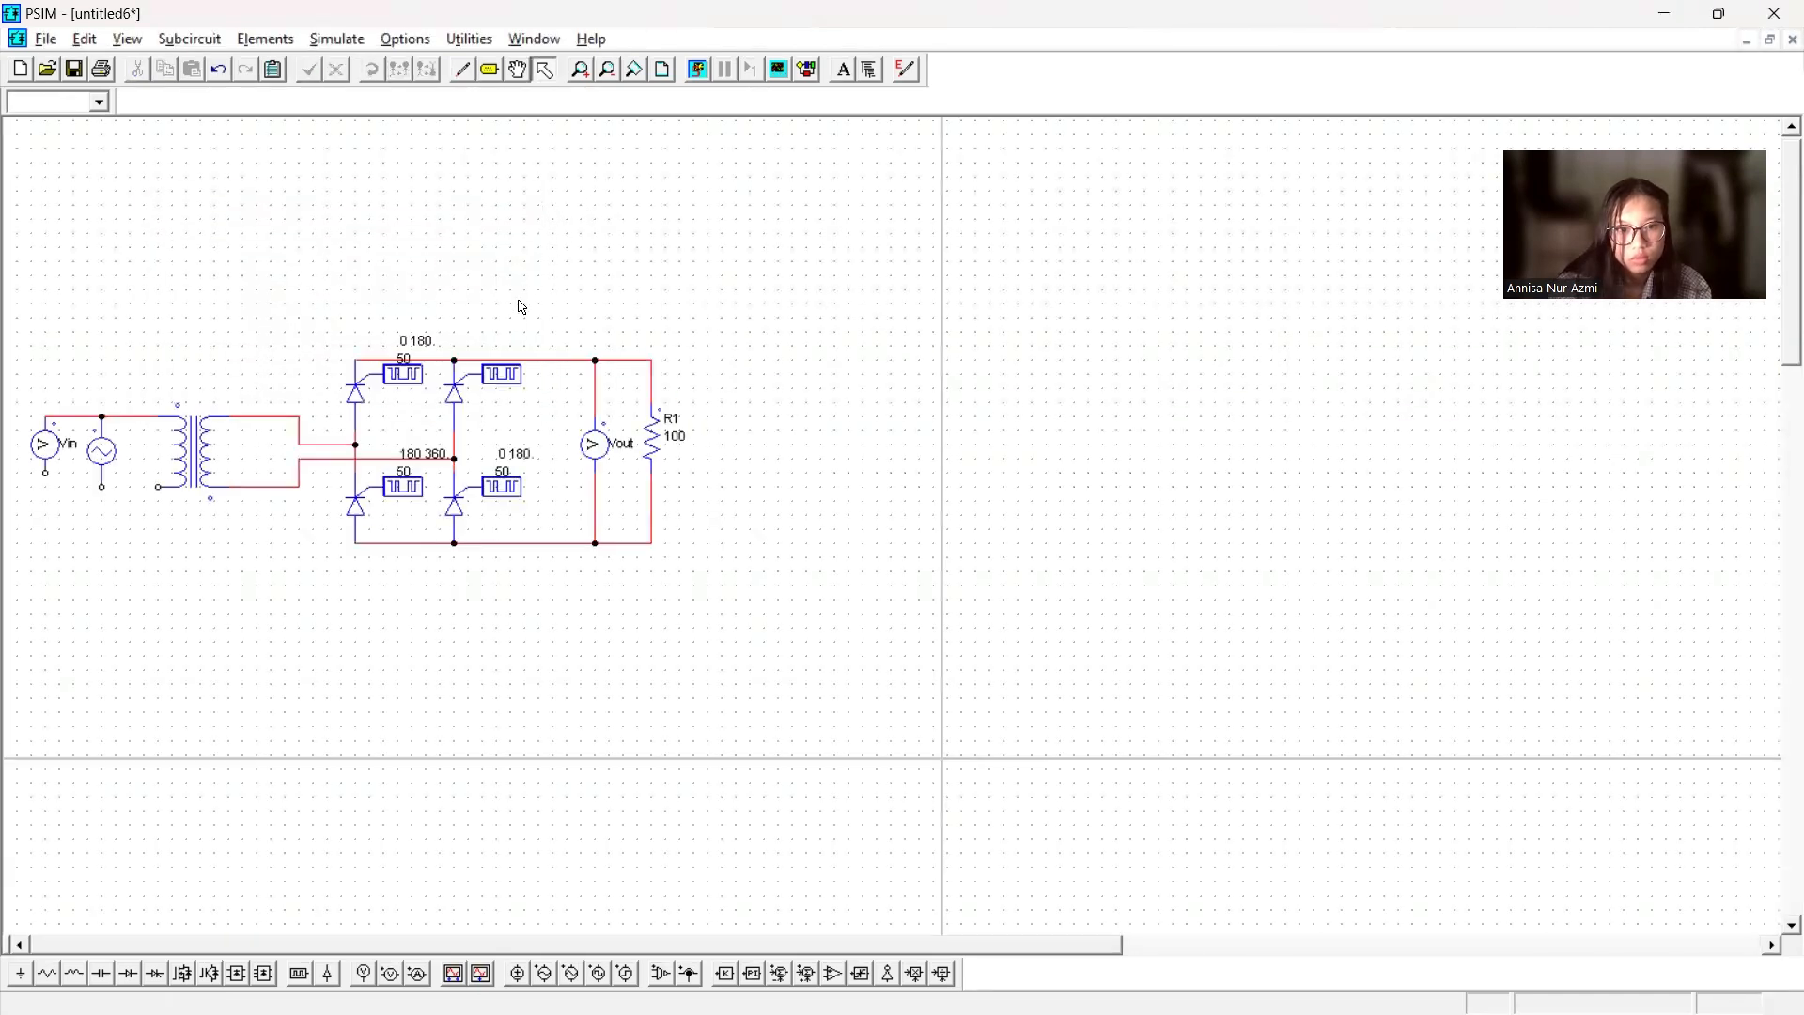
# - Set the upper-right thyristor's gating block to frequency 50 and switching points 180 360., displaying both values
pyautogui.doubleClick(493, 366)
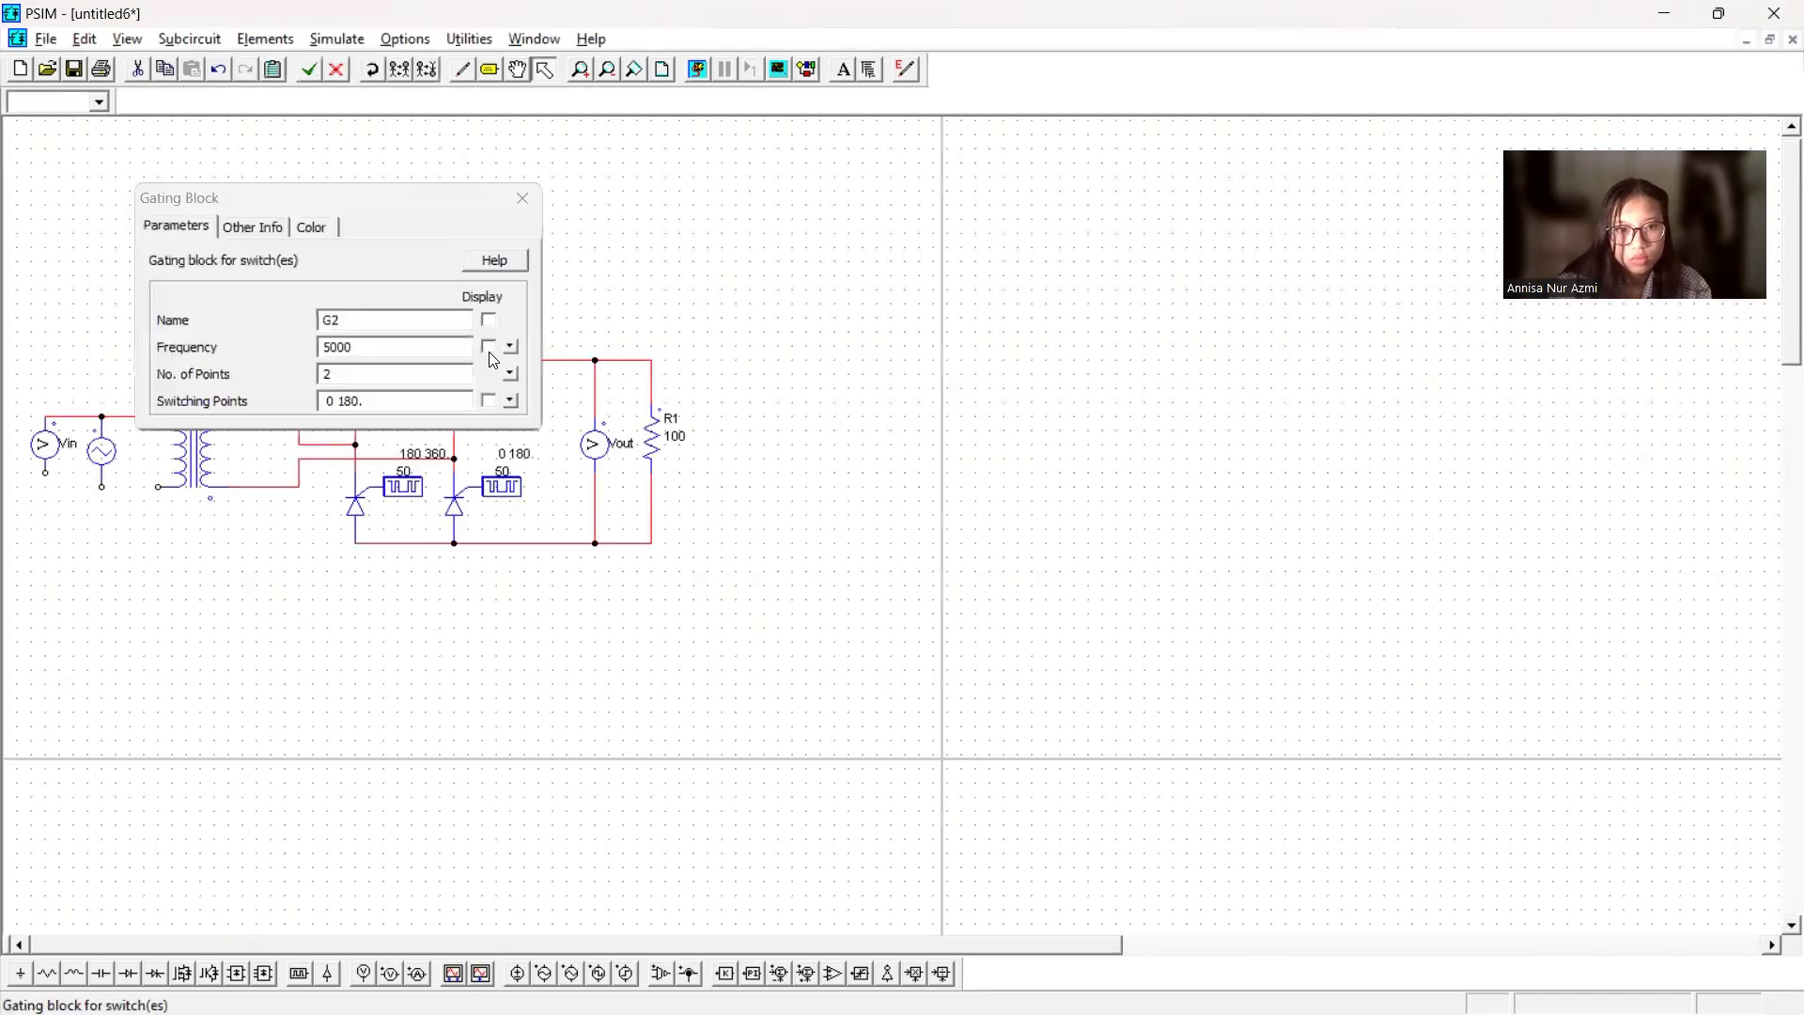
pyautogui.click(405, 347)
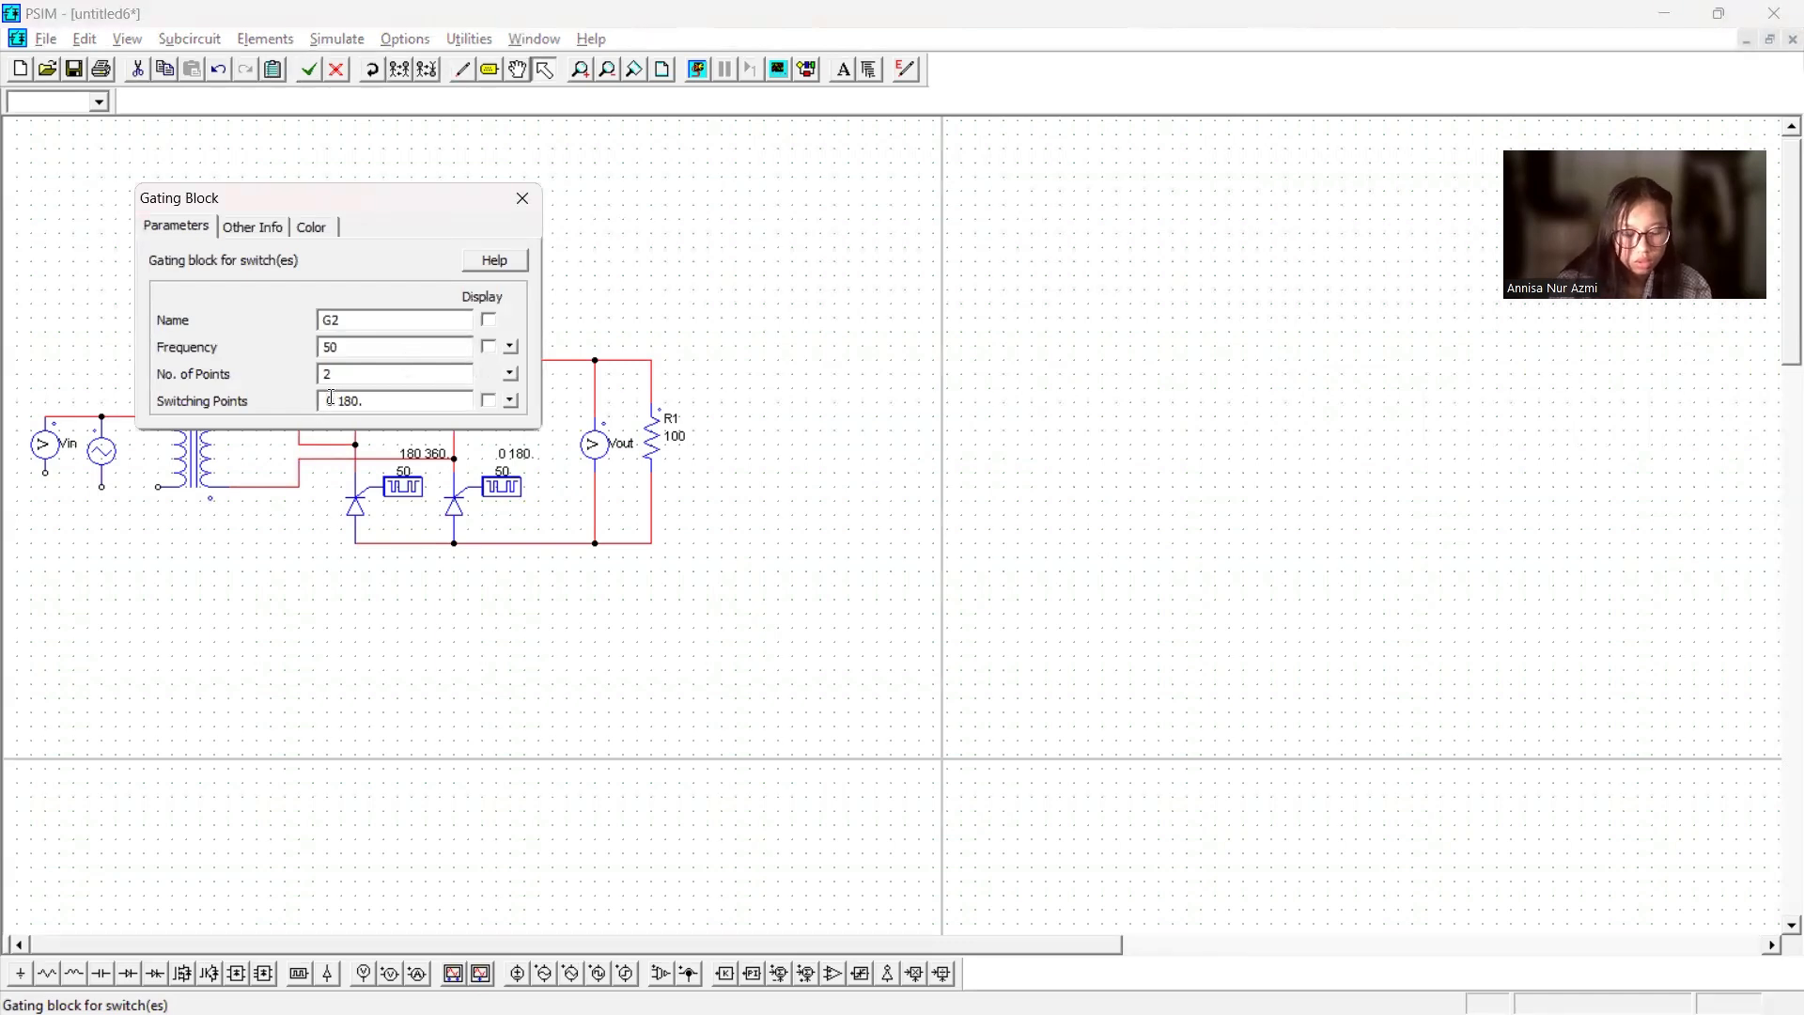
pyautogui.write('18')
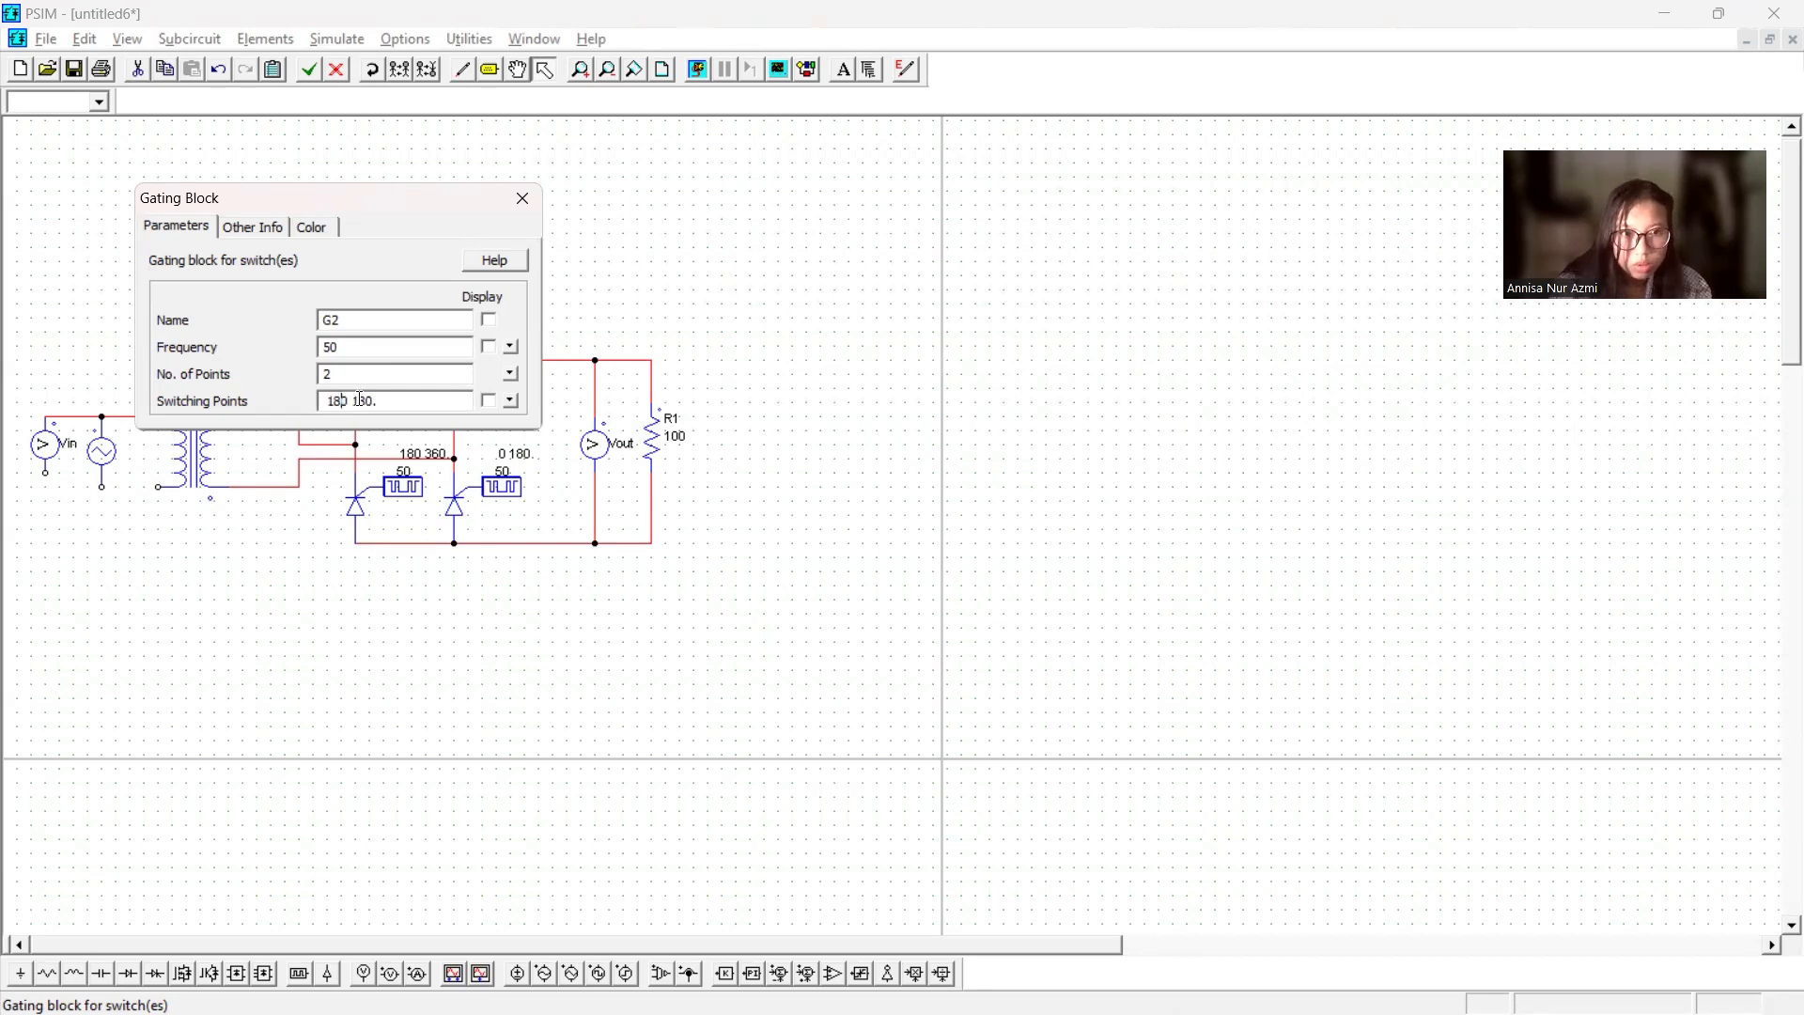
pyautogui.press('BackSpace')
pyautogui.press('BackSpace')
pyautogui.press('BackSpace')
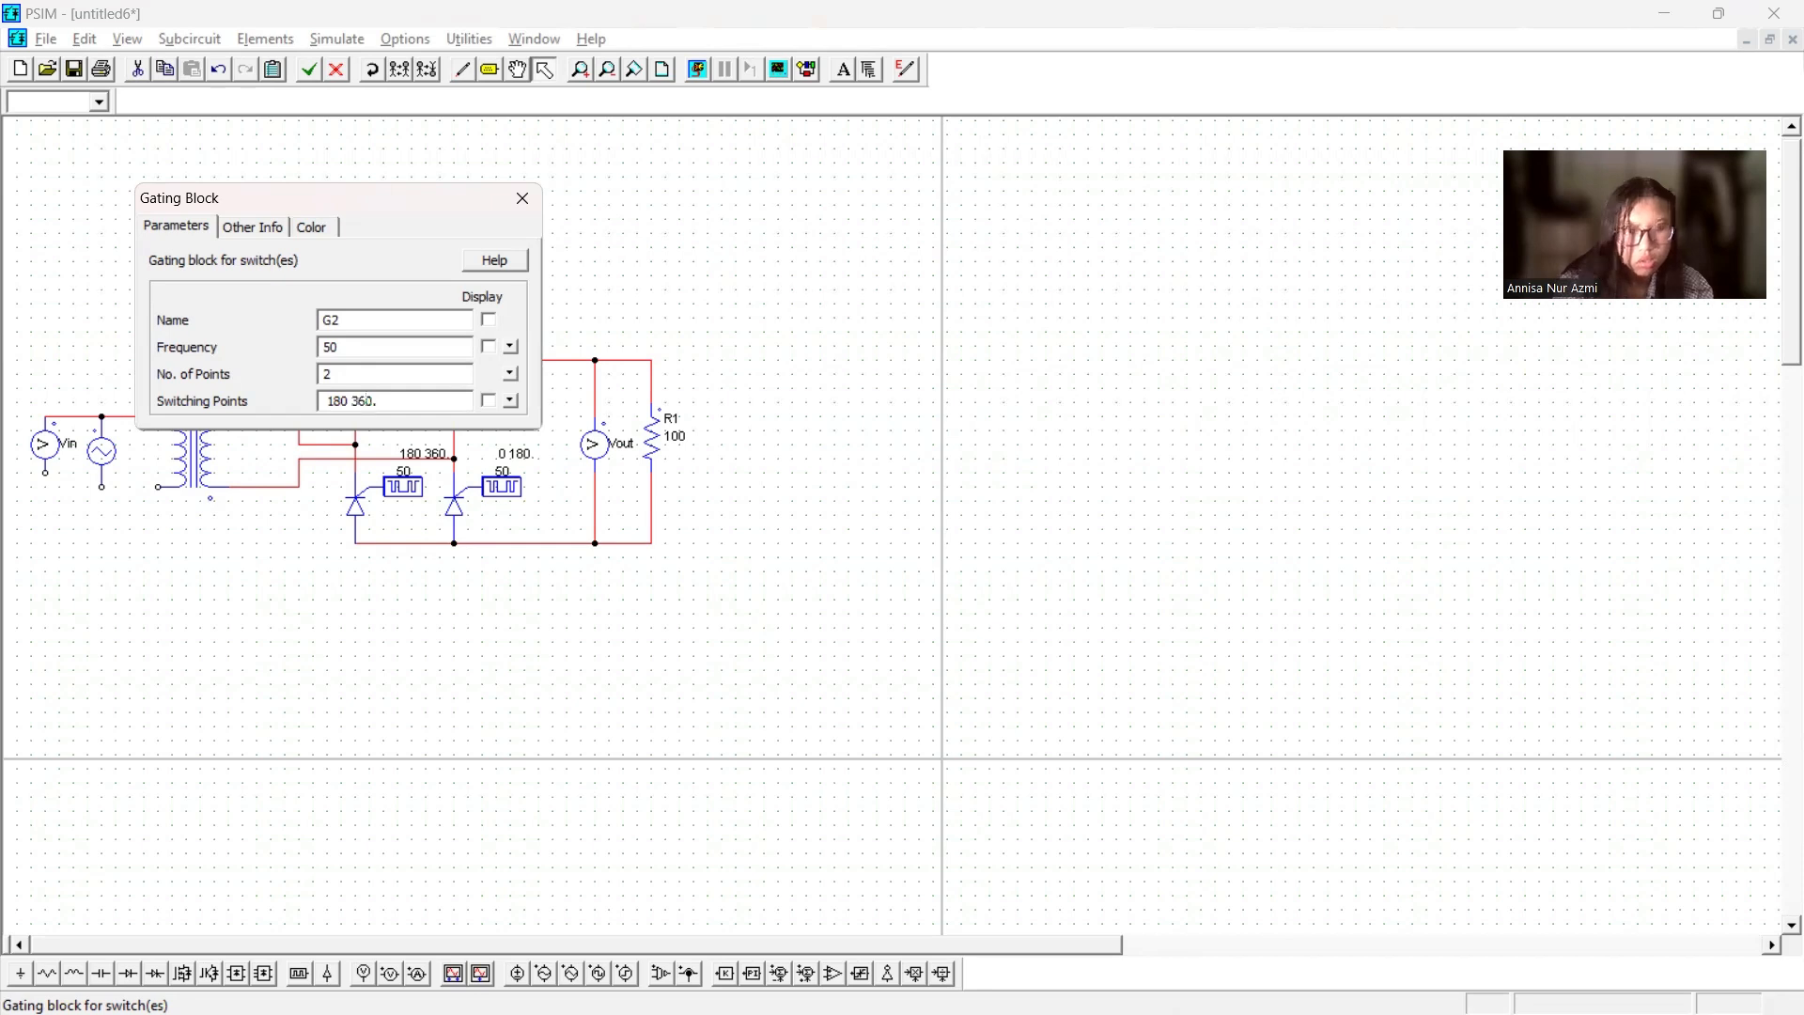
pyautogui.click(488, 401)
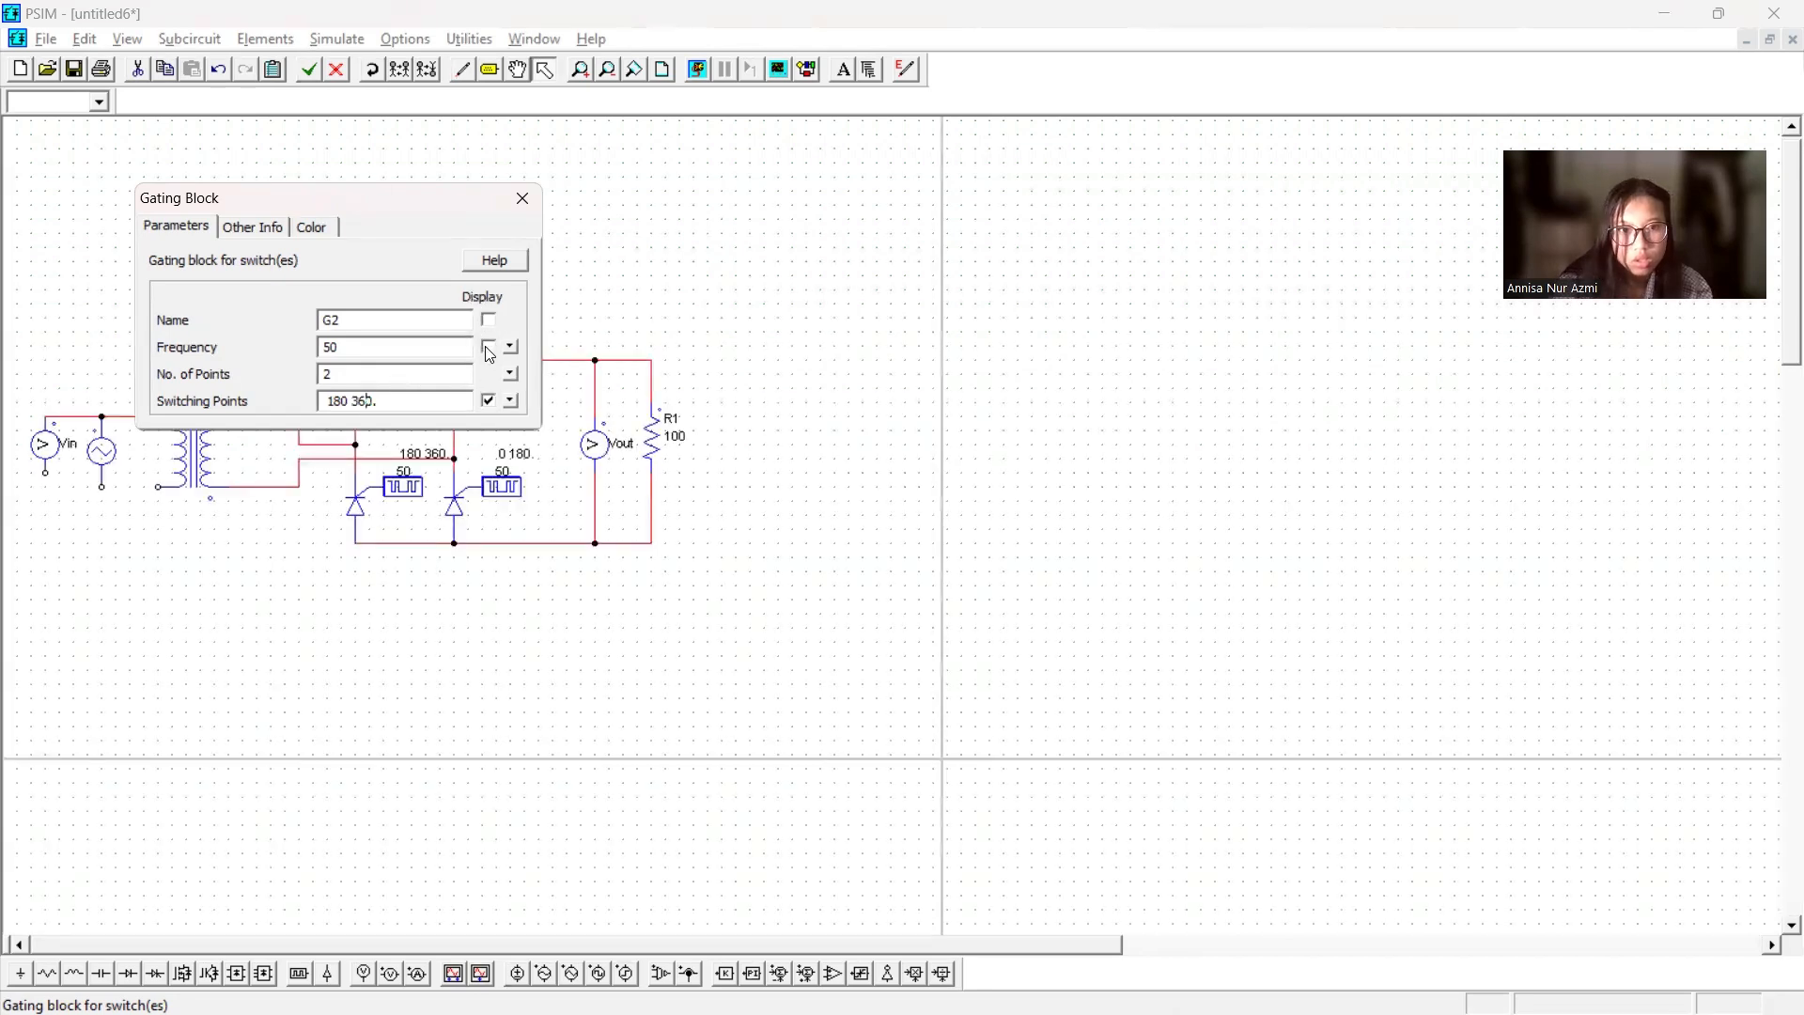
pyautogui.click(522, 197)
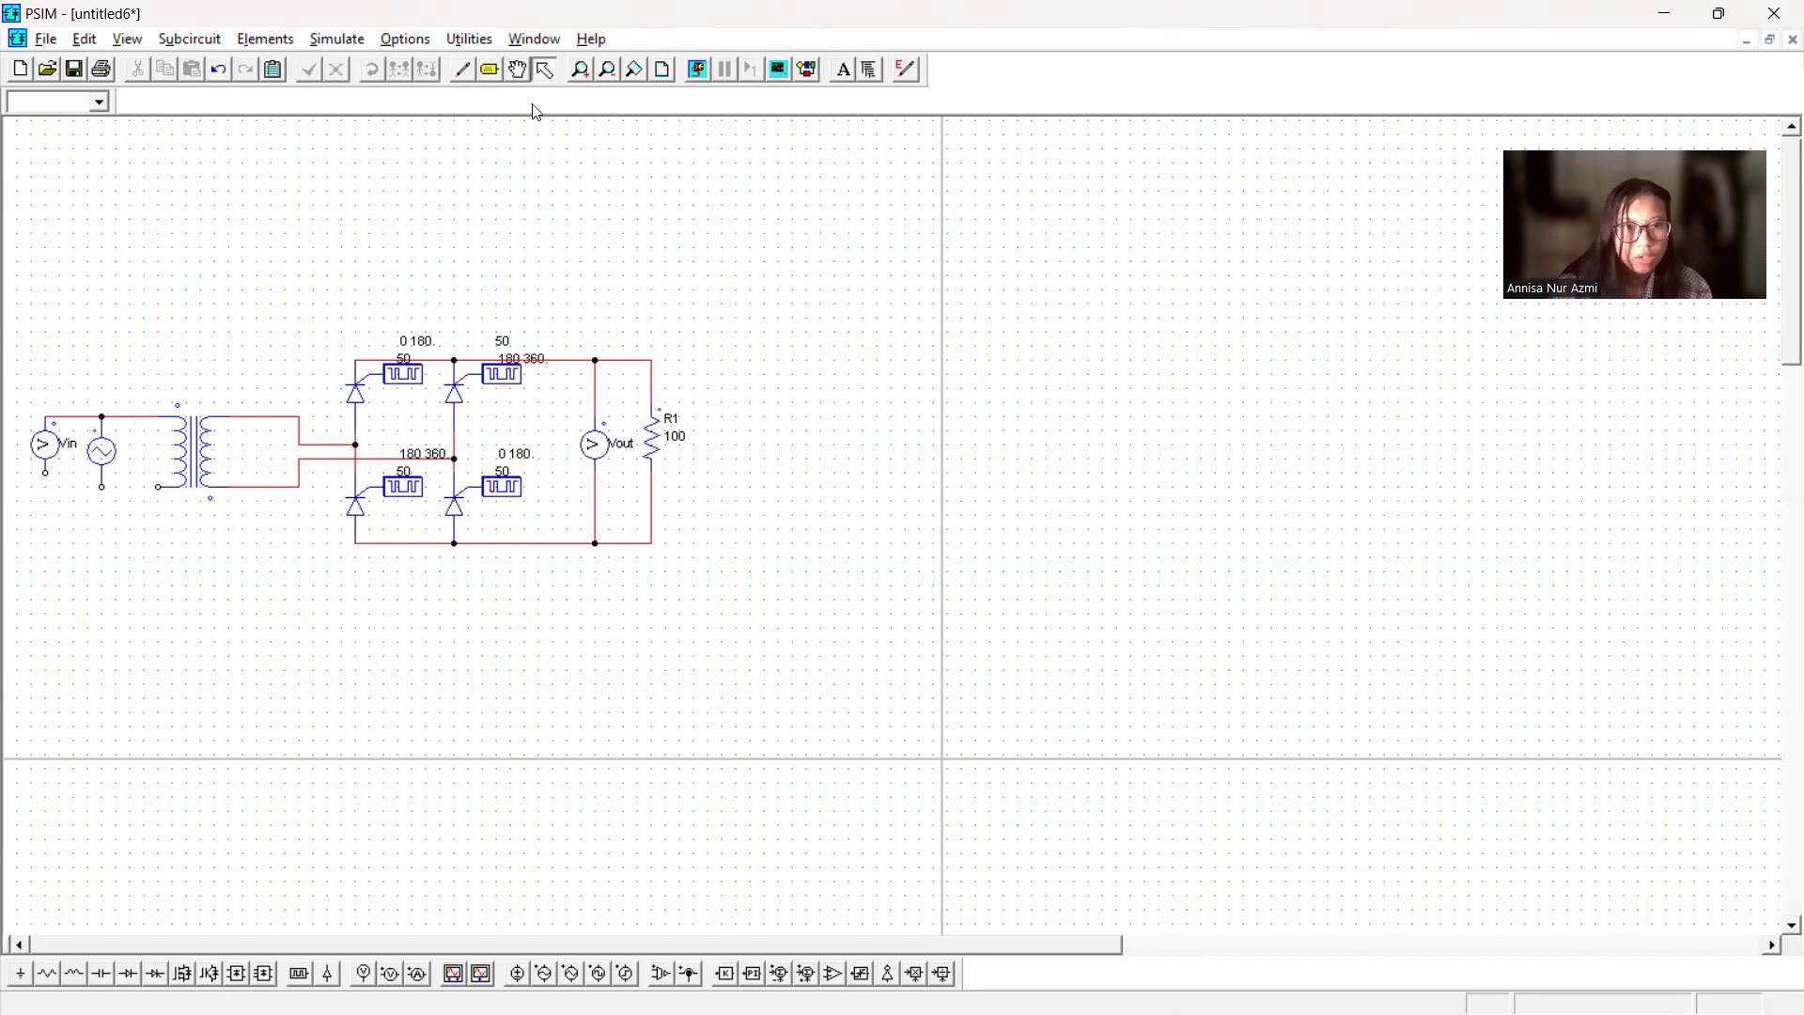
# - Wire the lower terminals of the Vin probe, voltage source and transformer primary together
pyautogui.click(462, 69)
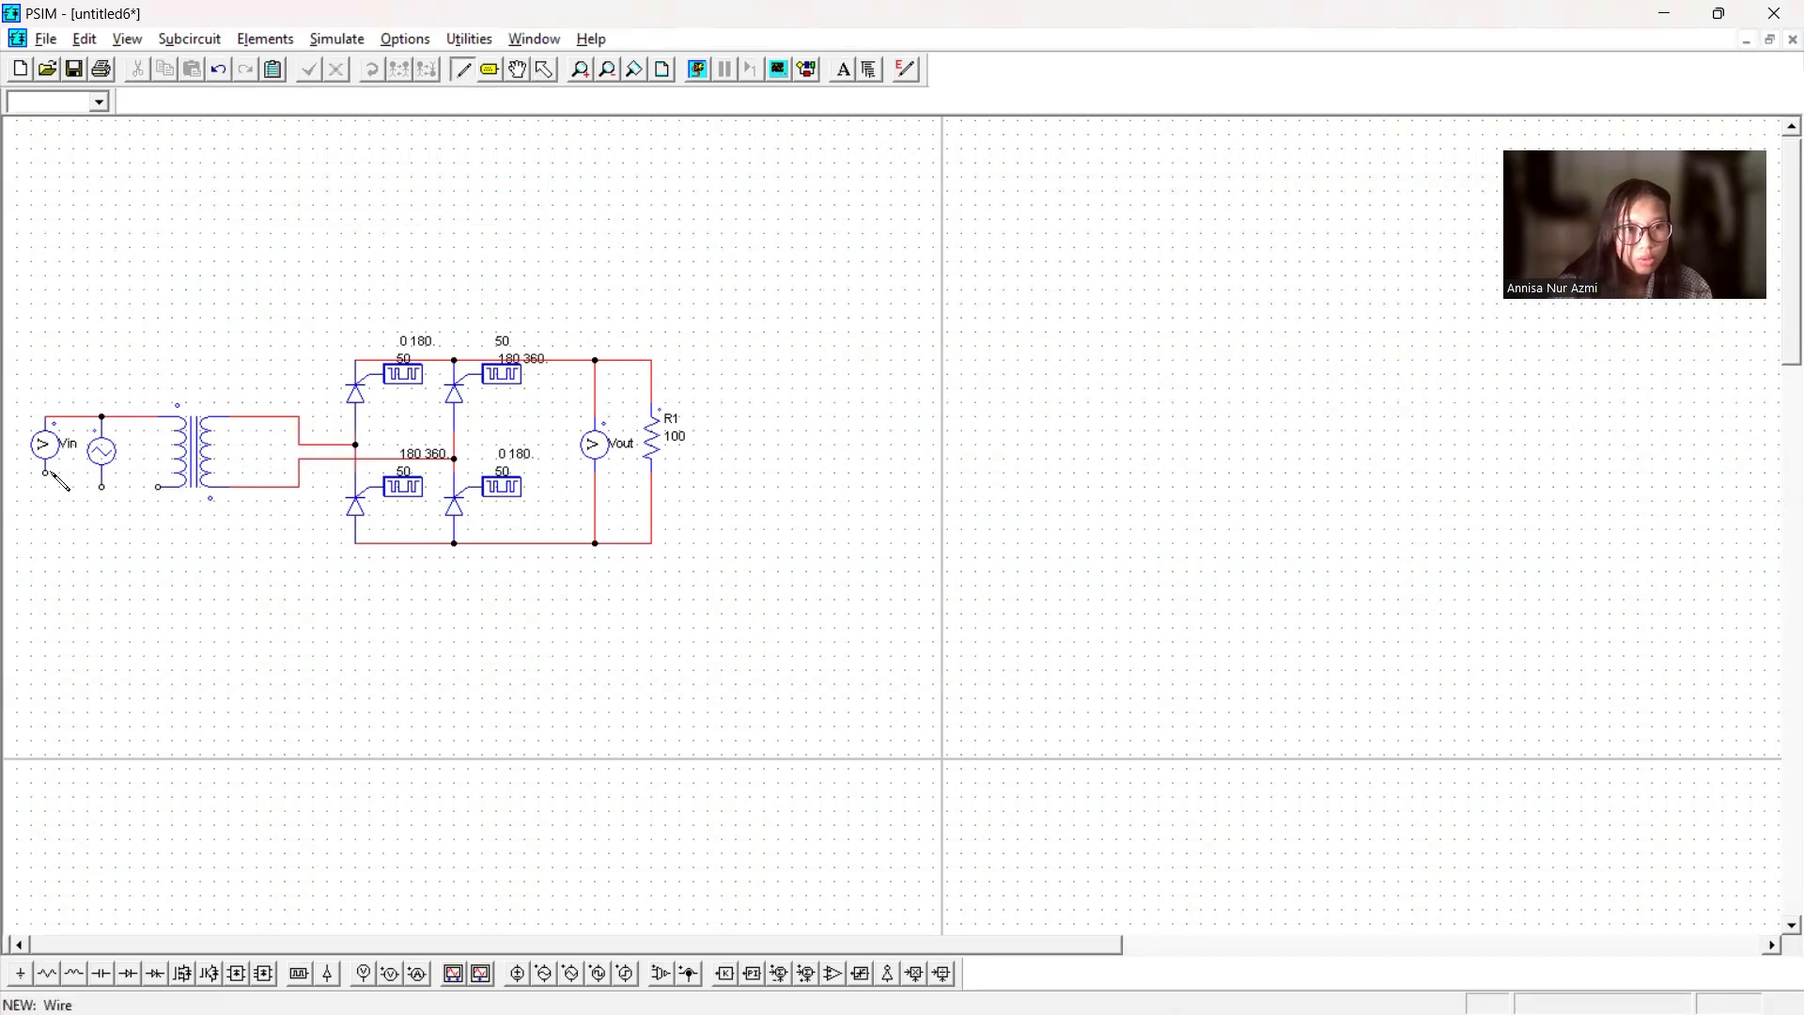
pyautogui.moveTo(47, 488); pyautogui.dragTo(158, 487)
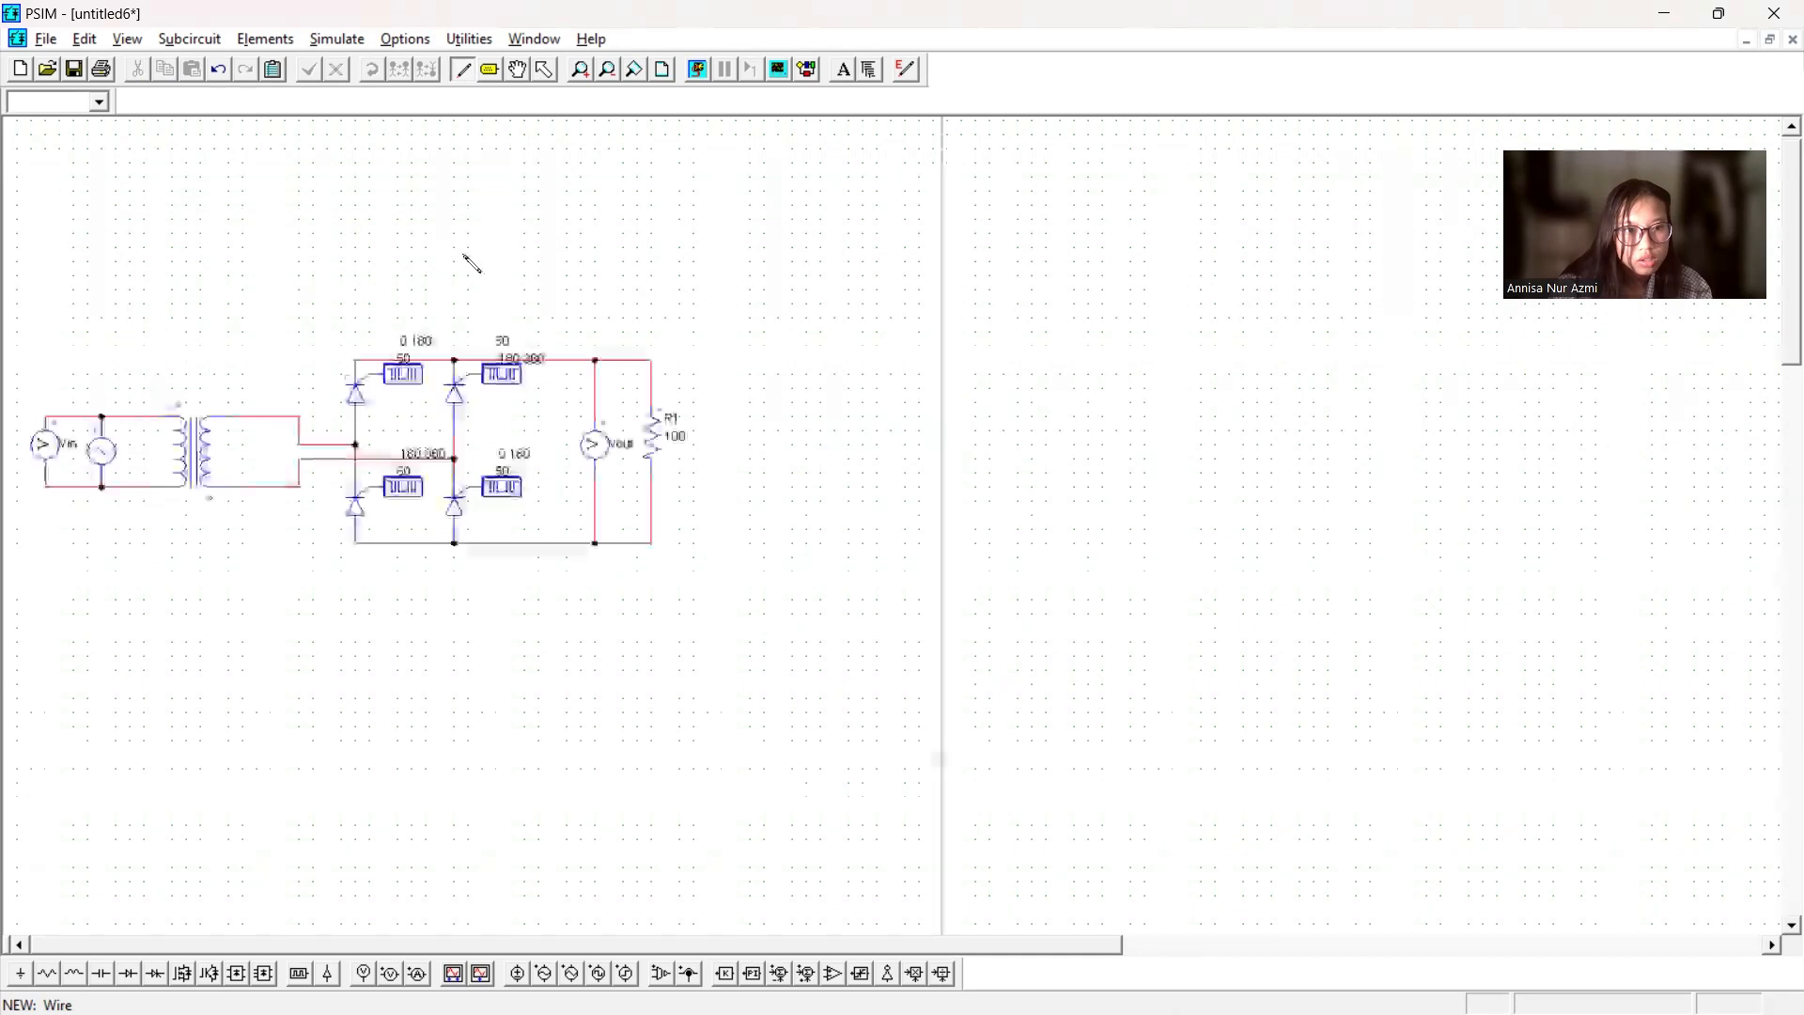
pyautogui.click(544, 68)
# - Check the transformer's winding parameters and set the triangular-wave voltage source's frequency to 50
pyautogui.doubleClick(189, 461)
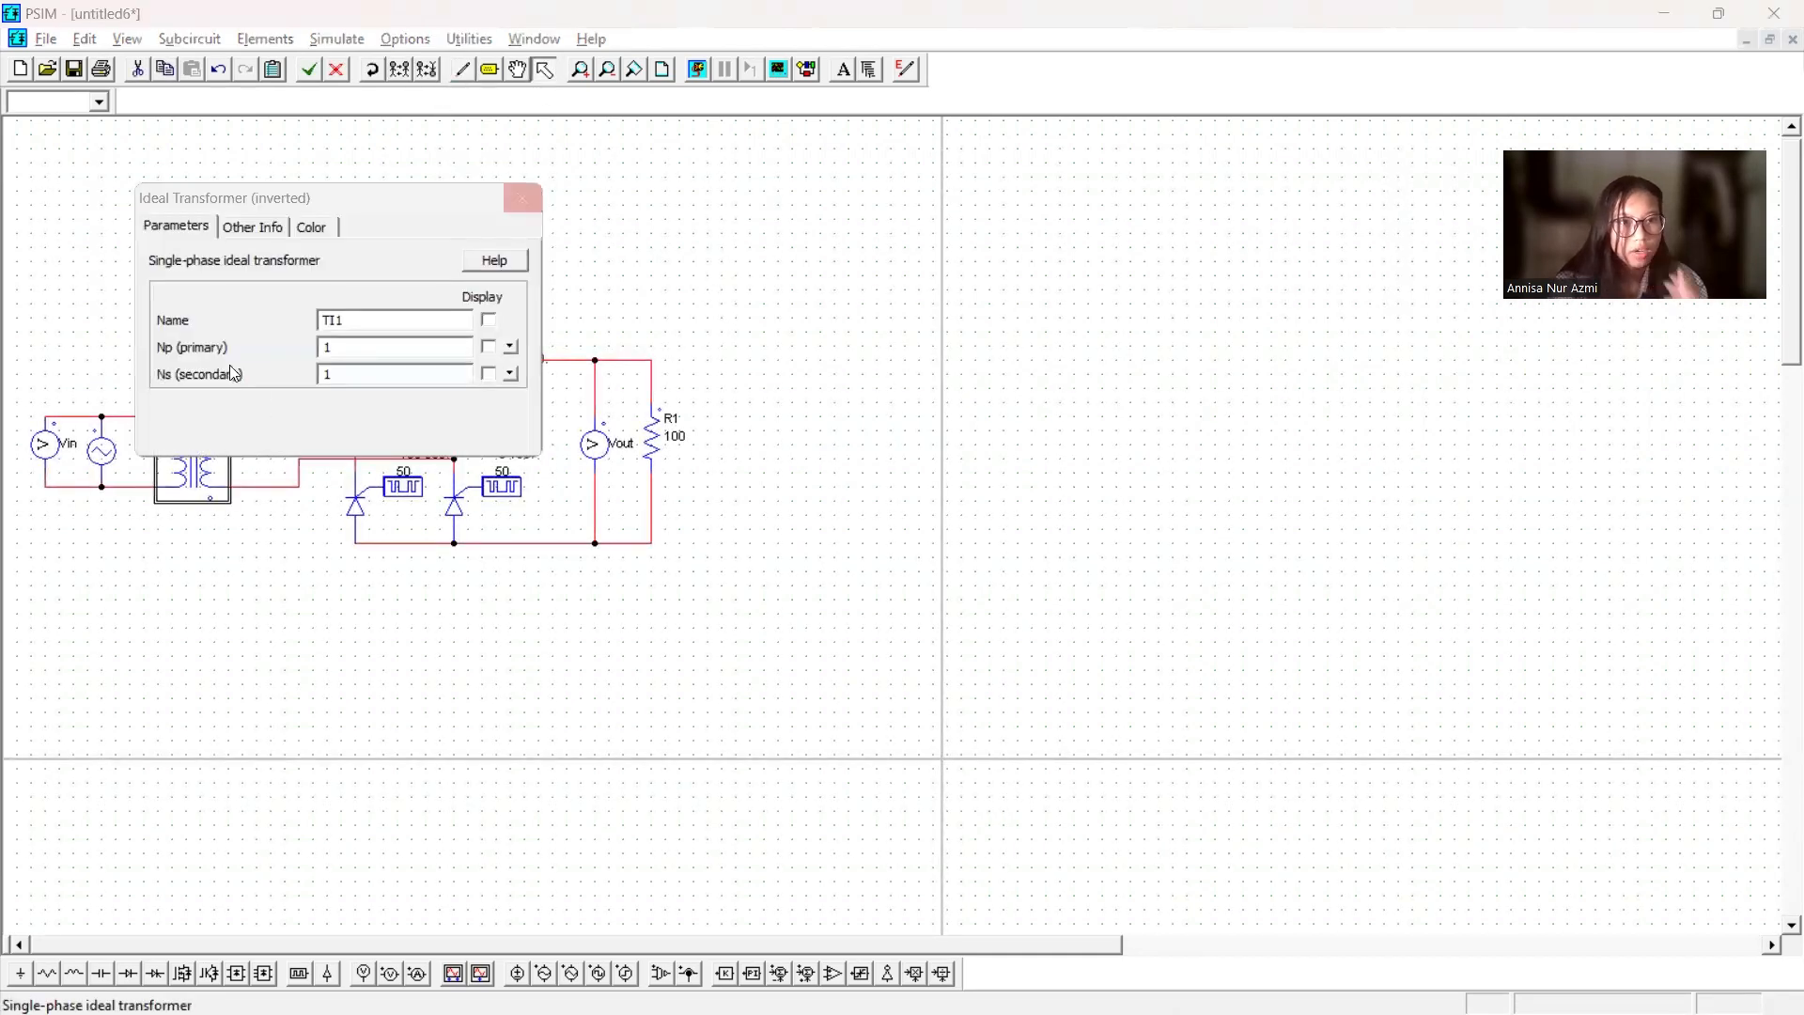
pyautogui.click(523, 198)
pyautogui.doubleClick(94, 461)
pyautogui.click(365, 373)
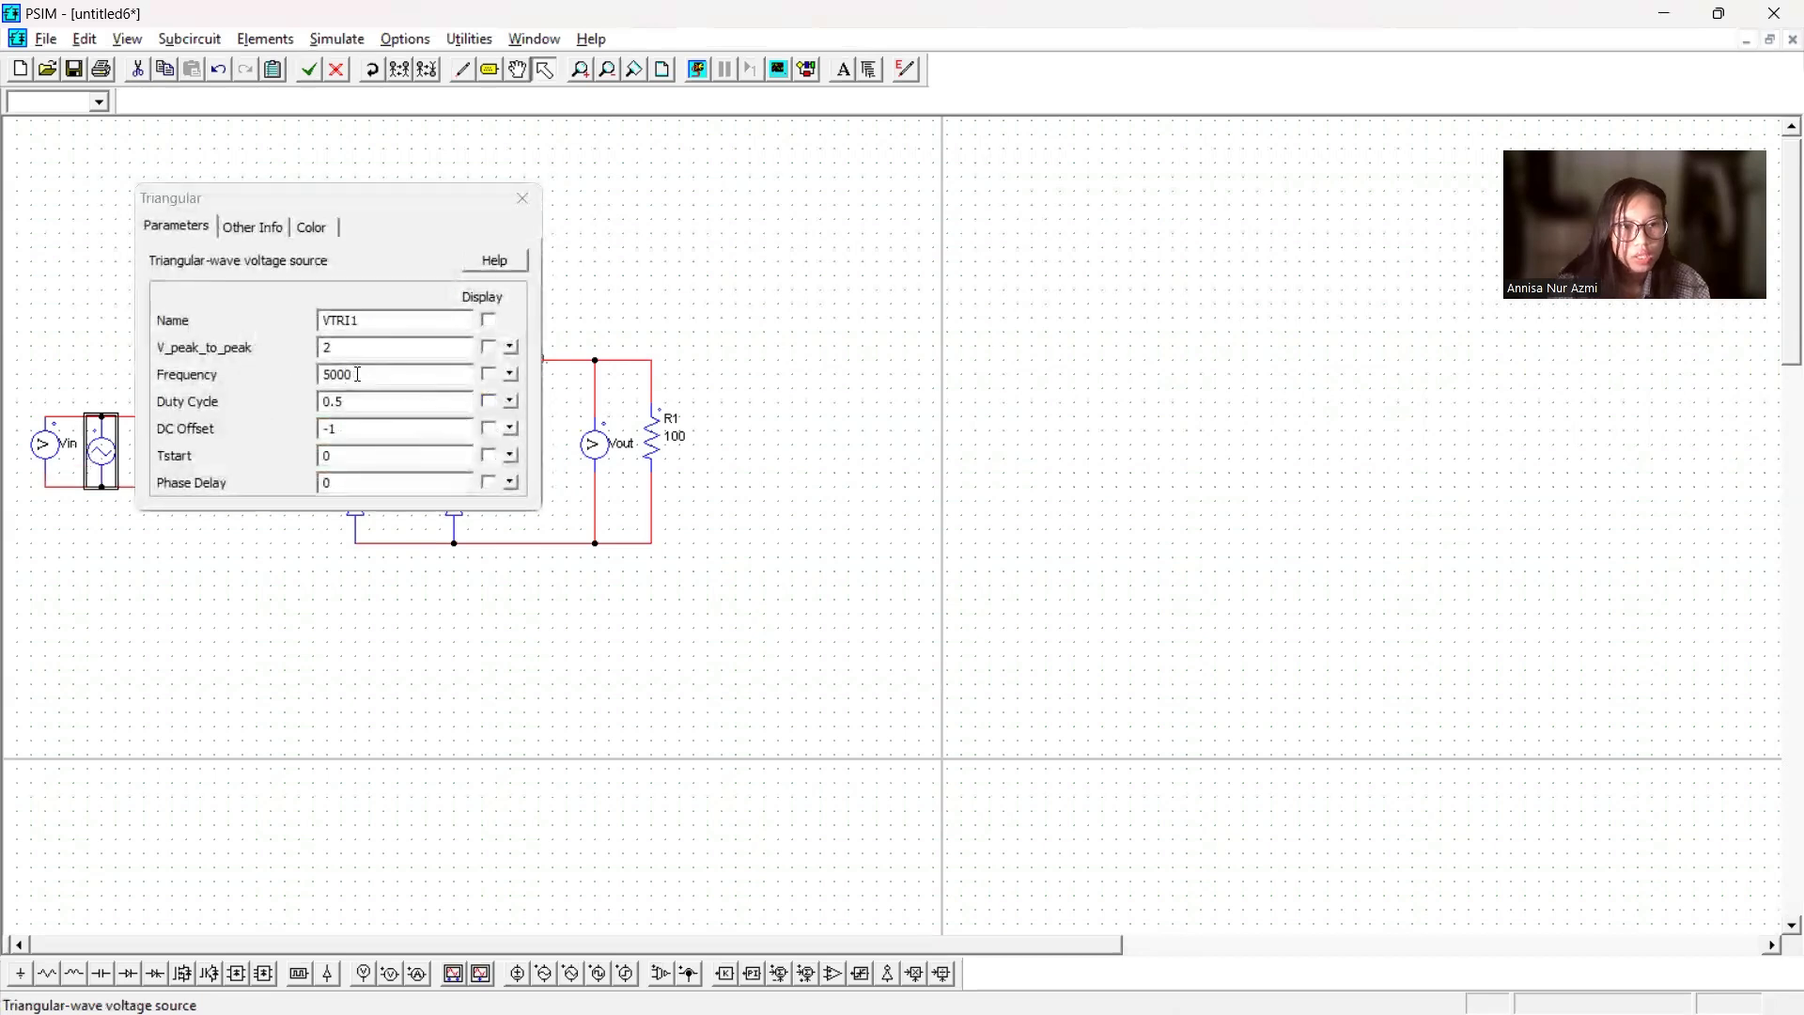
pyautogui.press('BackSpace')
pyautogui.press('BackSpace')
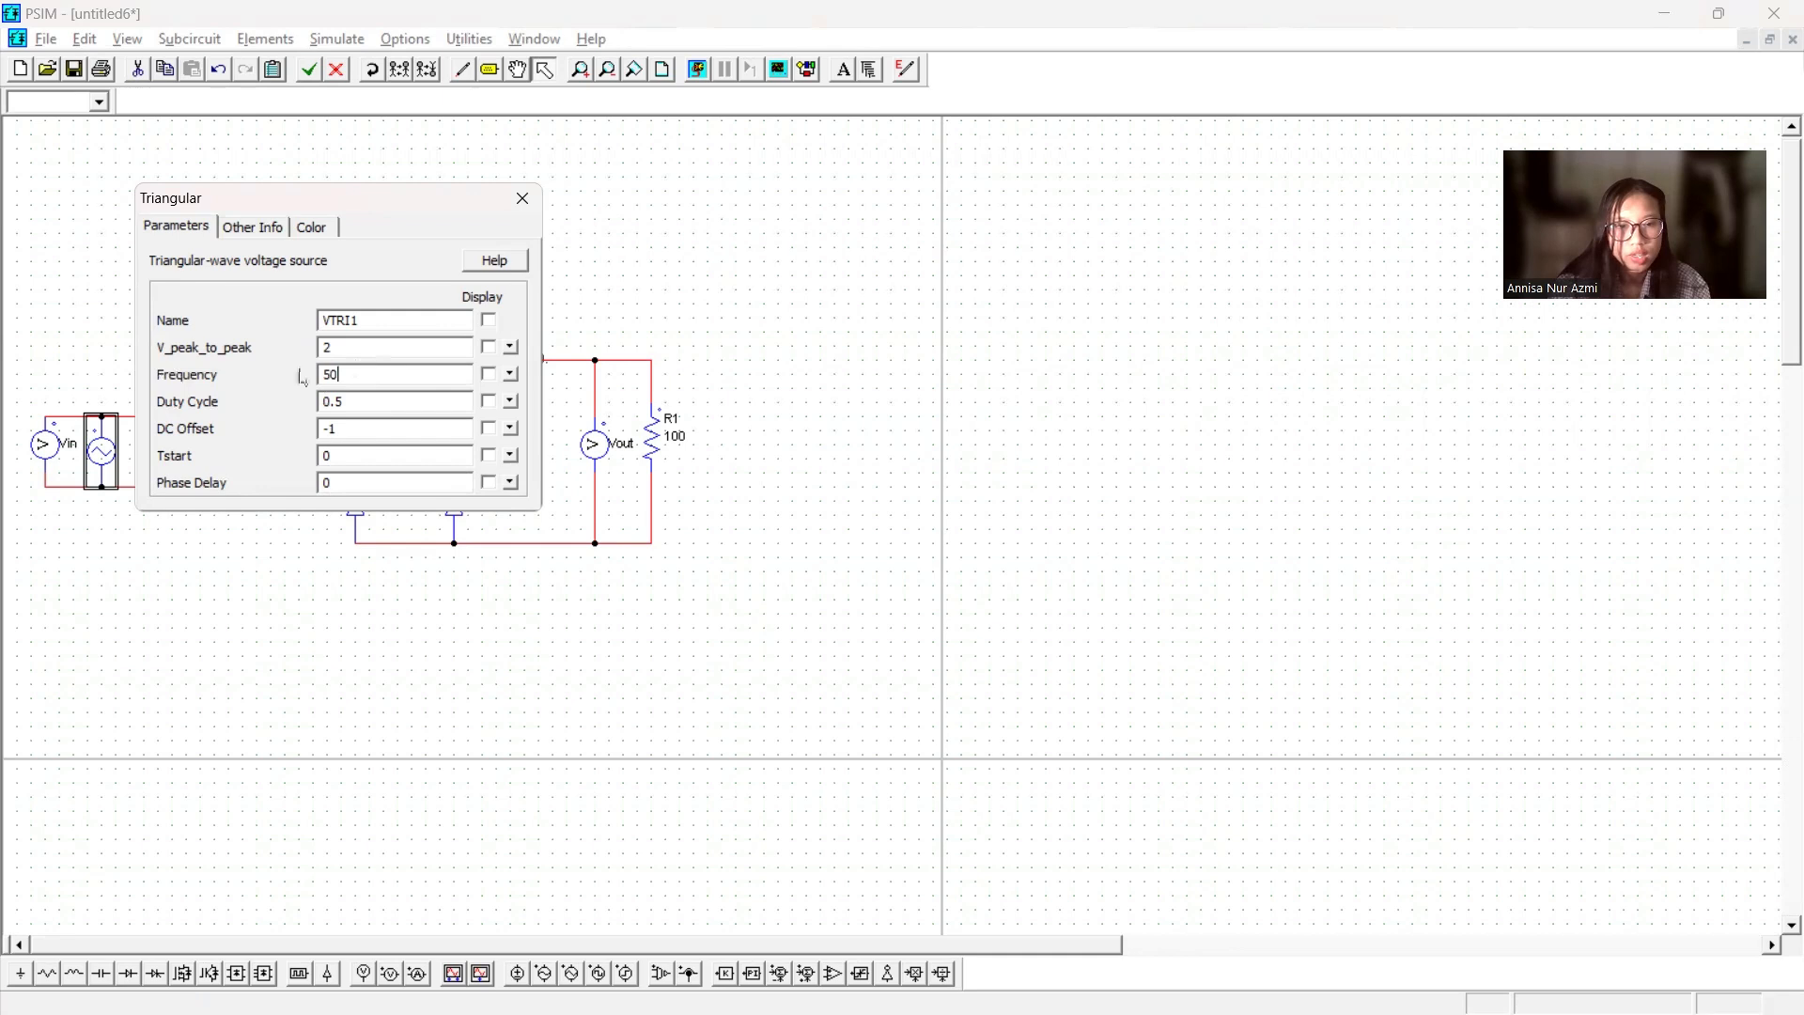
pyautogui.click(523, 198)
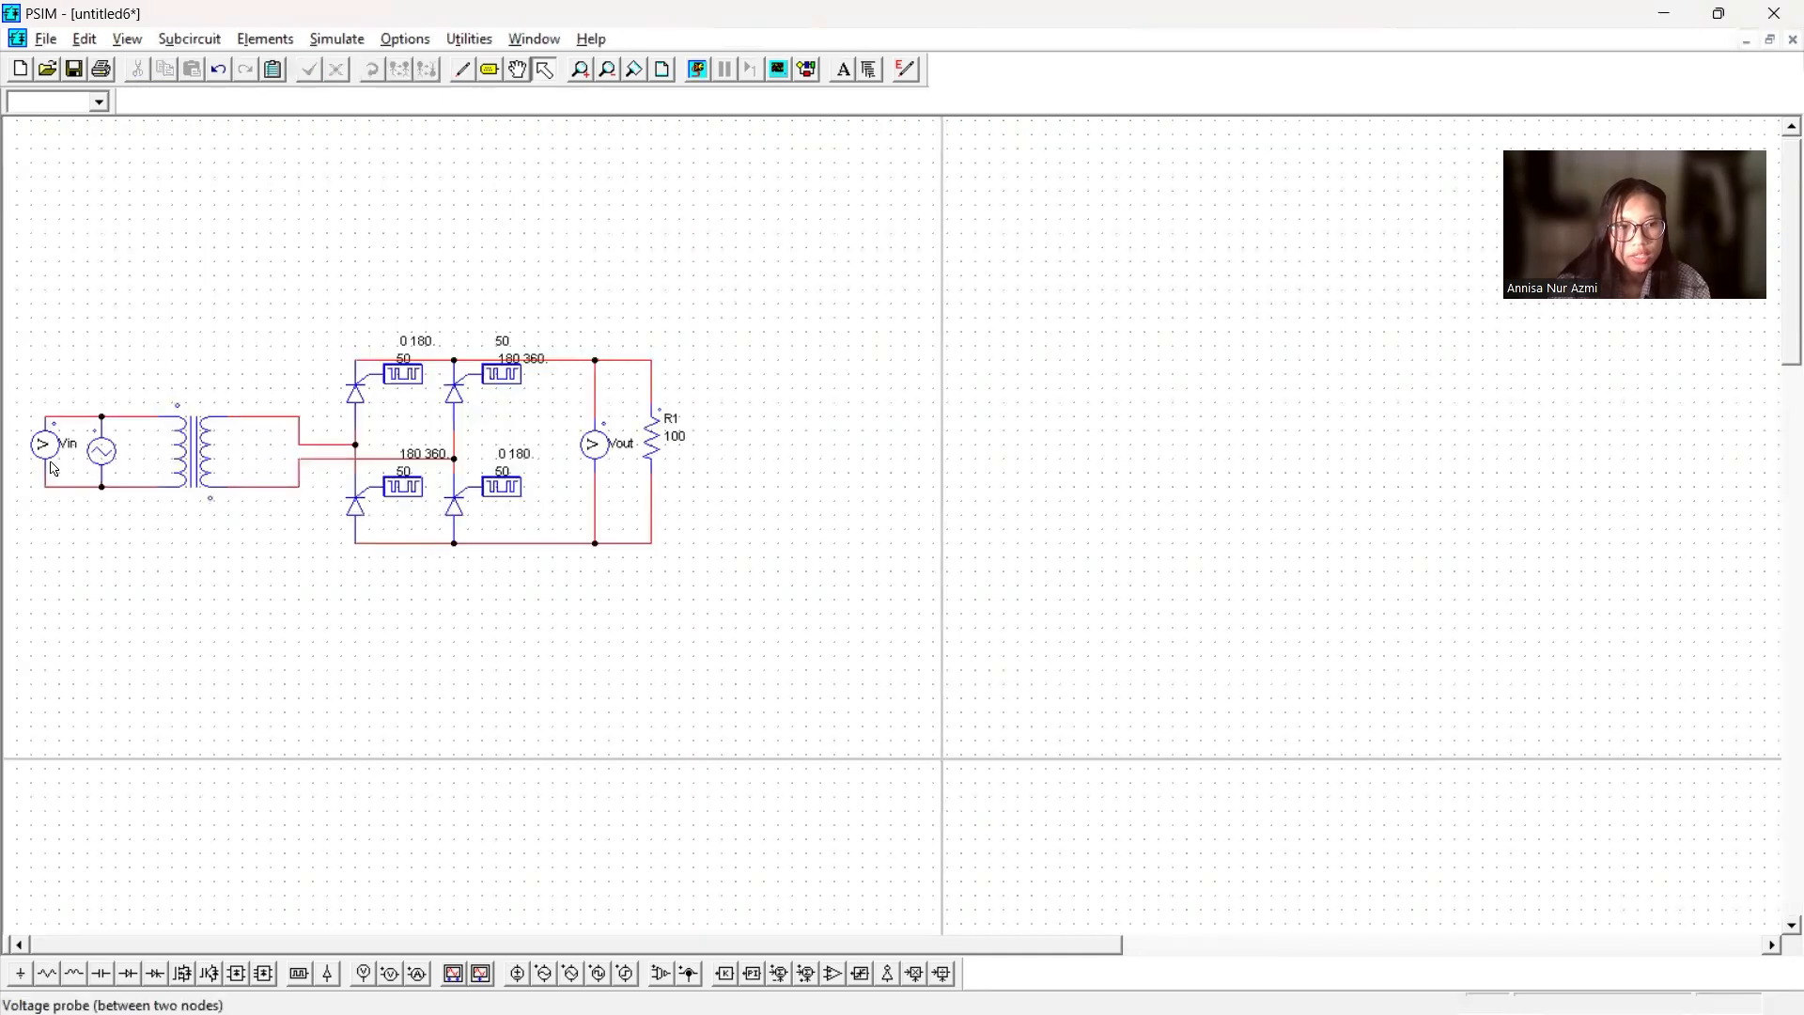
# - Review the parameters of the voltage source feeding the transformer primary
pyautogui.doubleClick(90, 449)
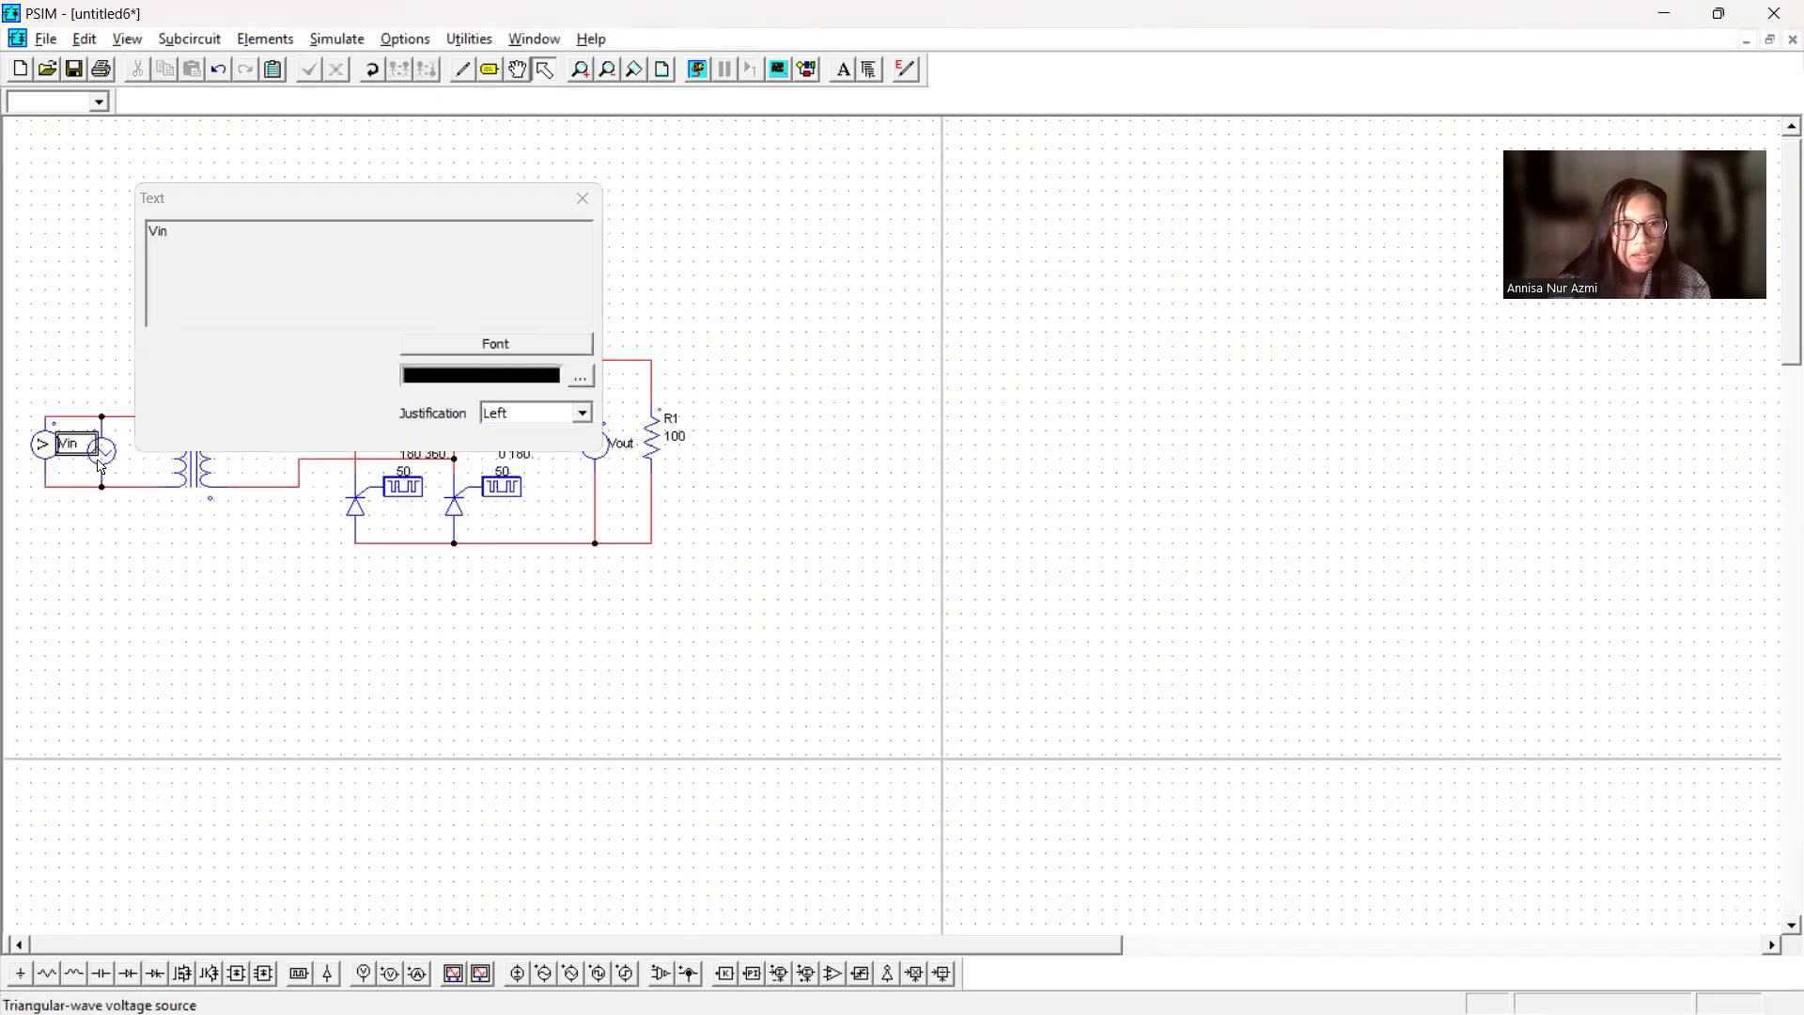
pyautogui.doubleClick(107, 455)
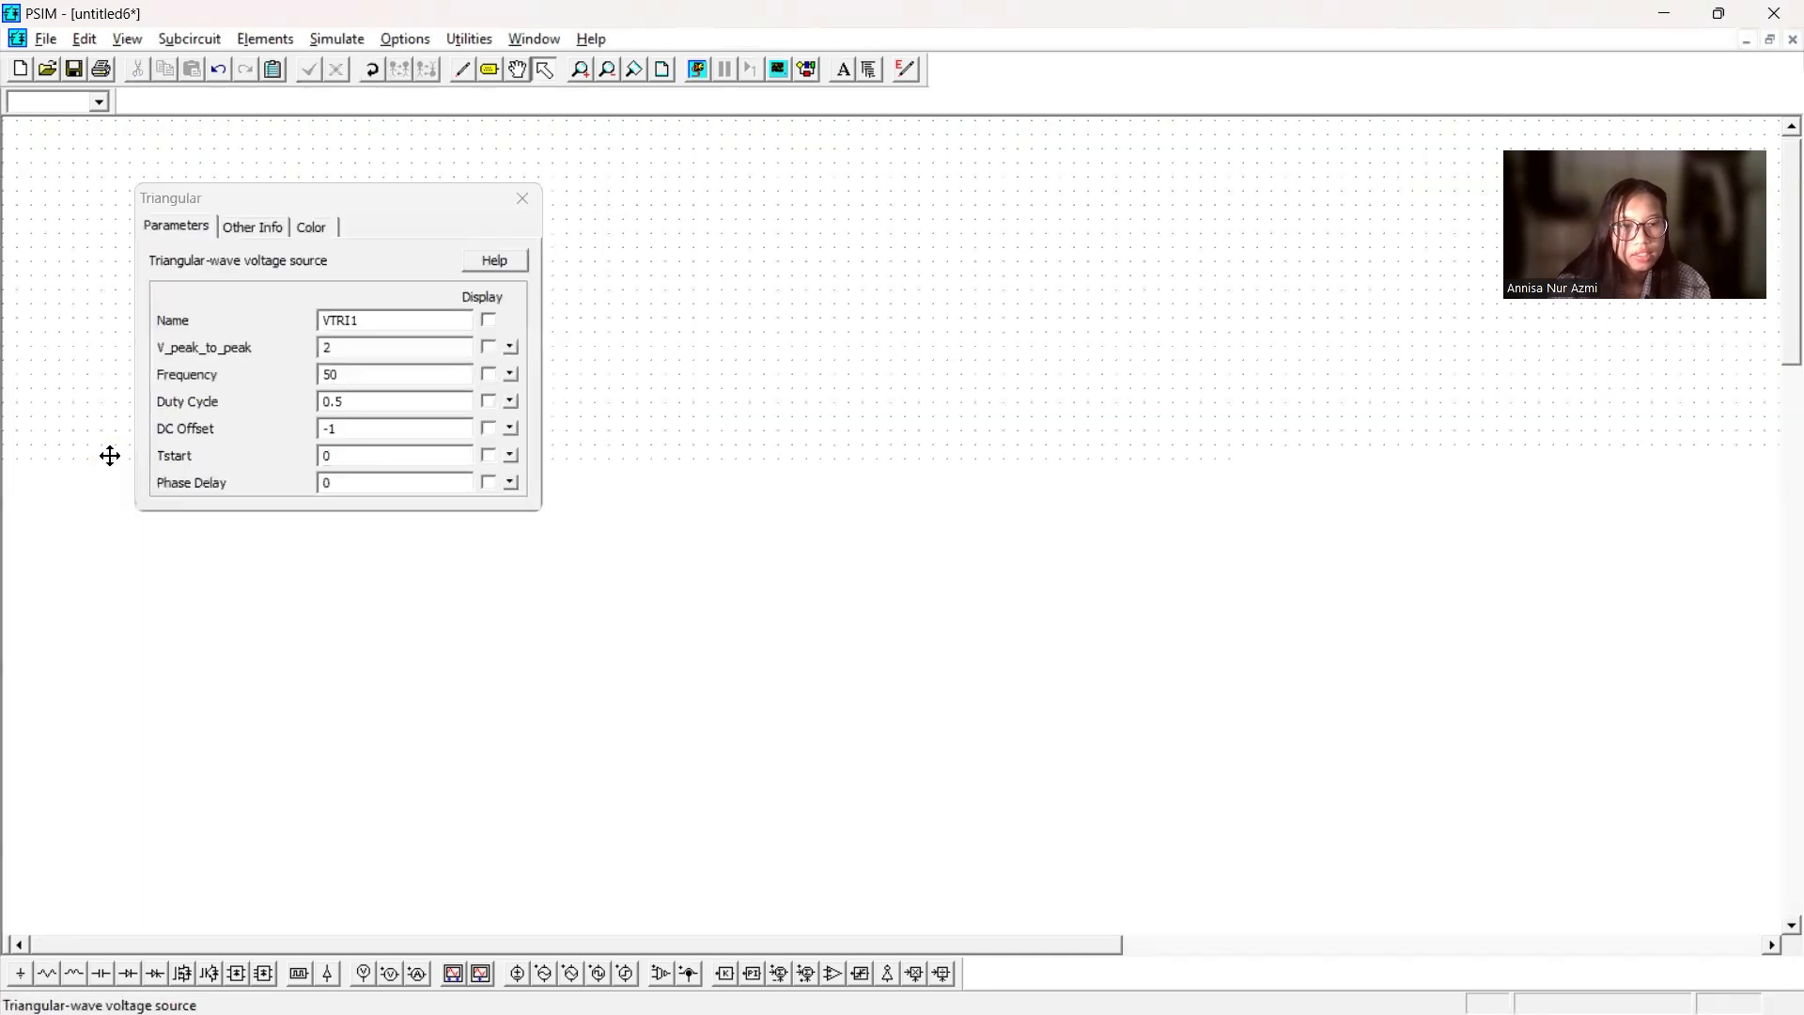
pyautogui.click(523, 199)
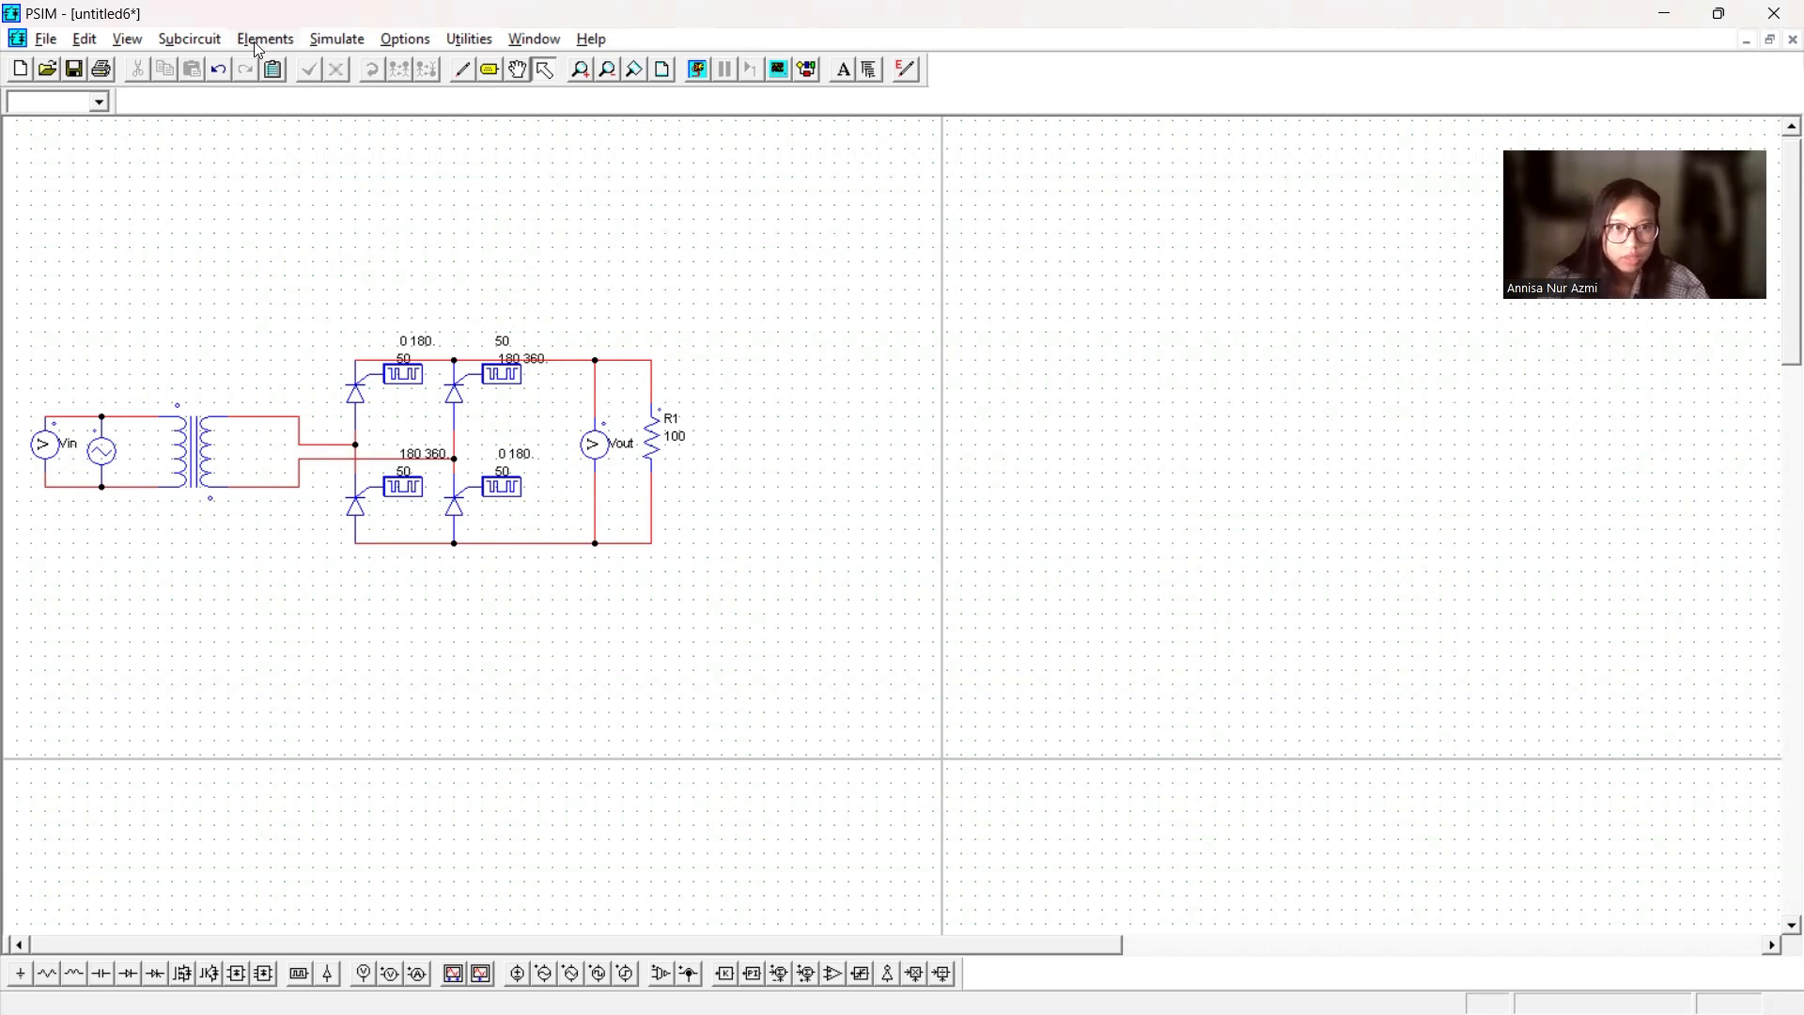
# - Place a simulation control above the voltage source and set its total time to 0.06
pyautogui.click(362, 44)
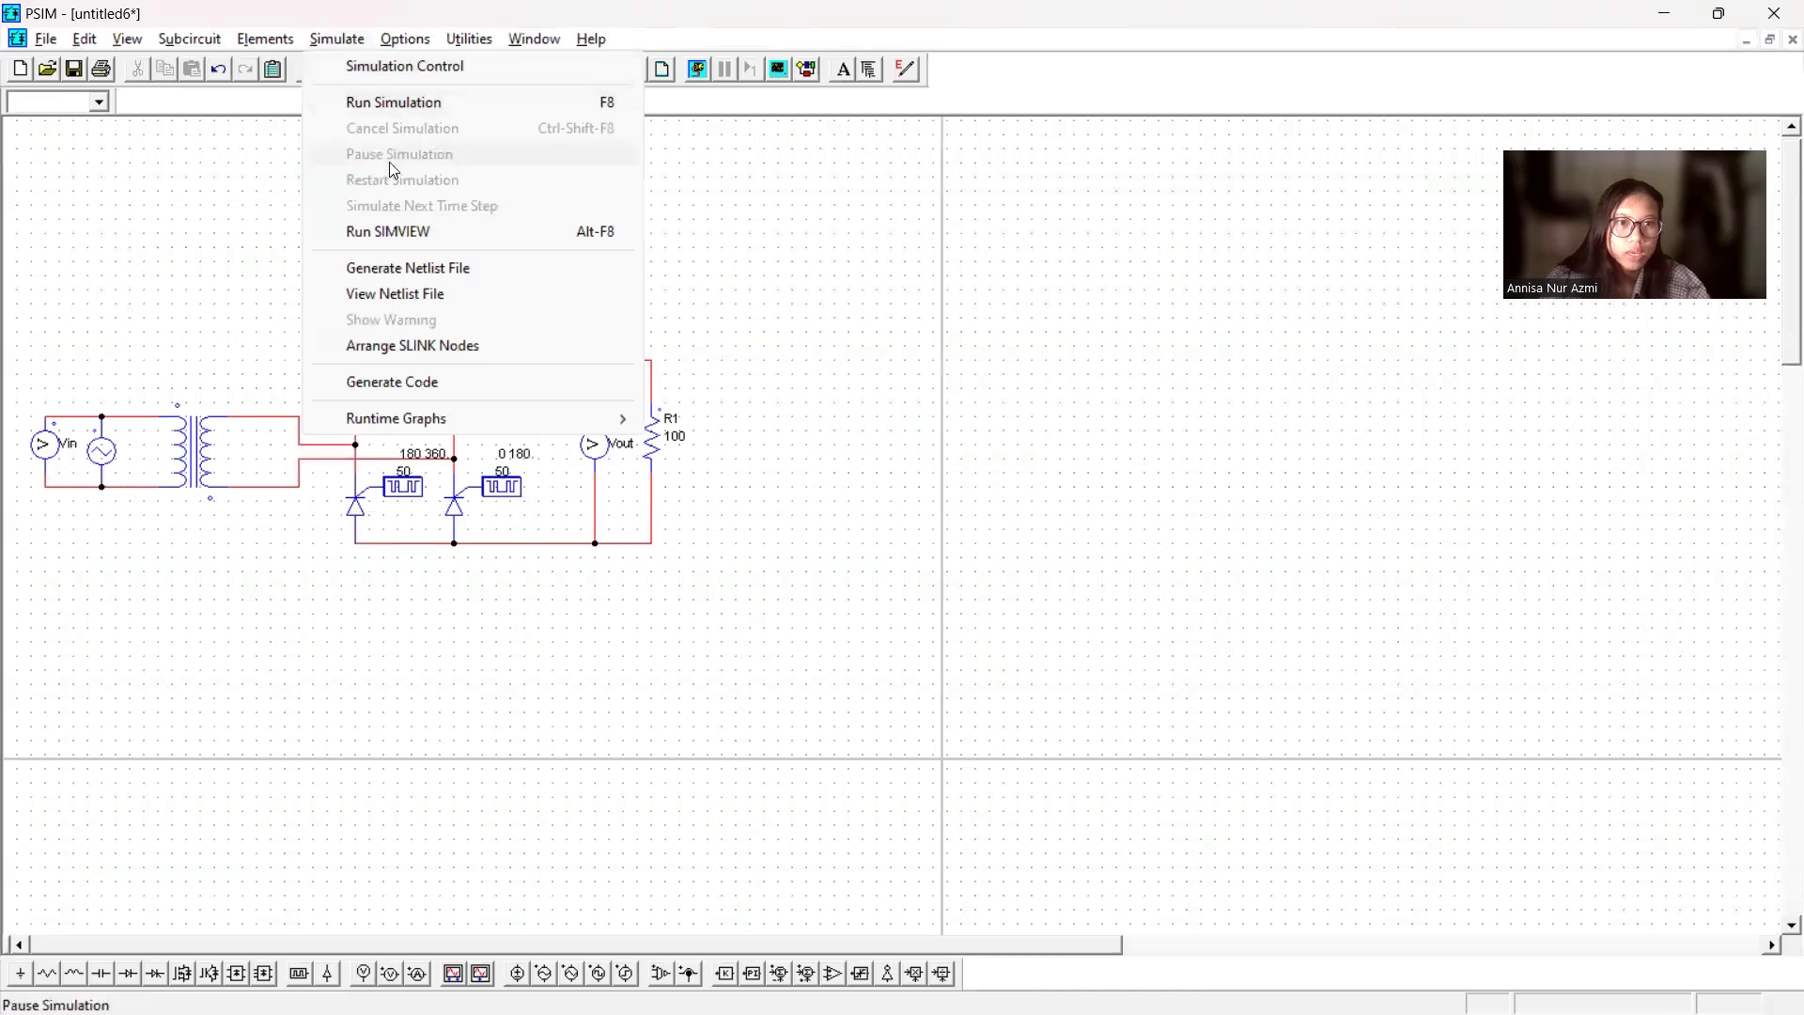
pyautogui.click(423, 67)
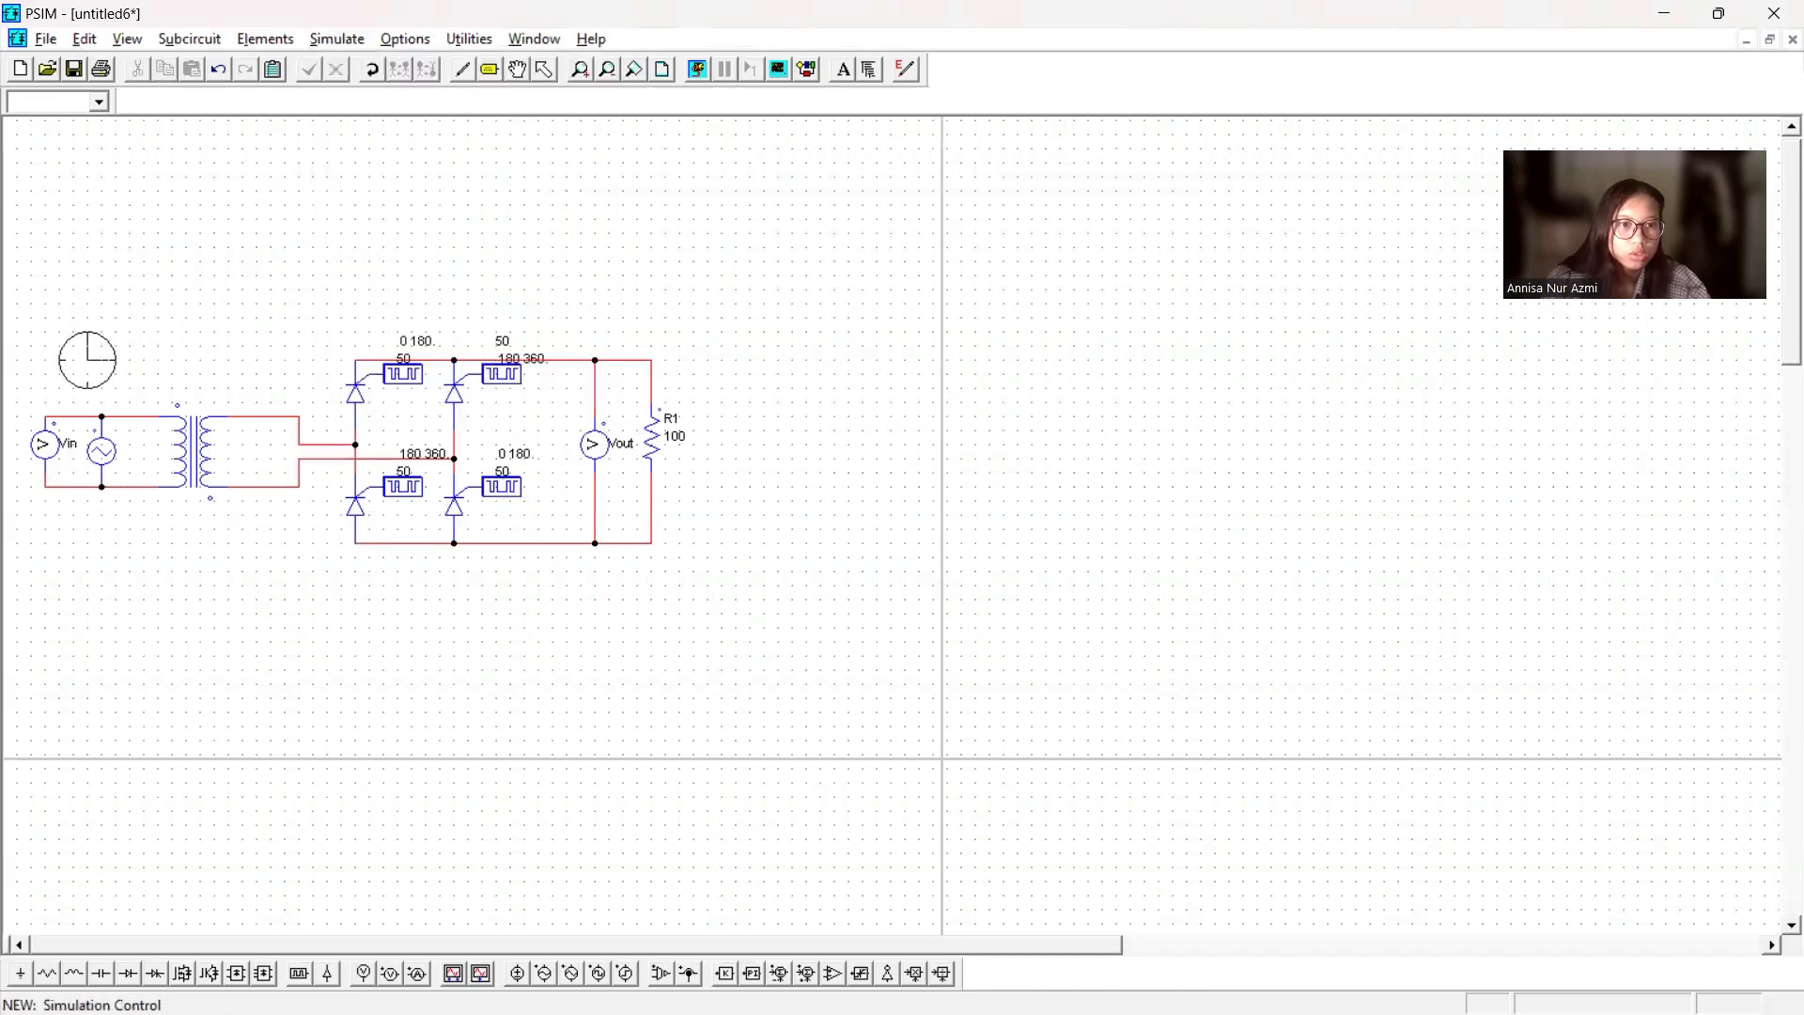
pyautogui.click(87, 360)
pyautogui.click(332, 335)
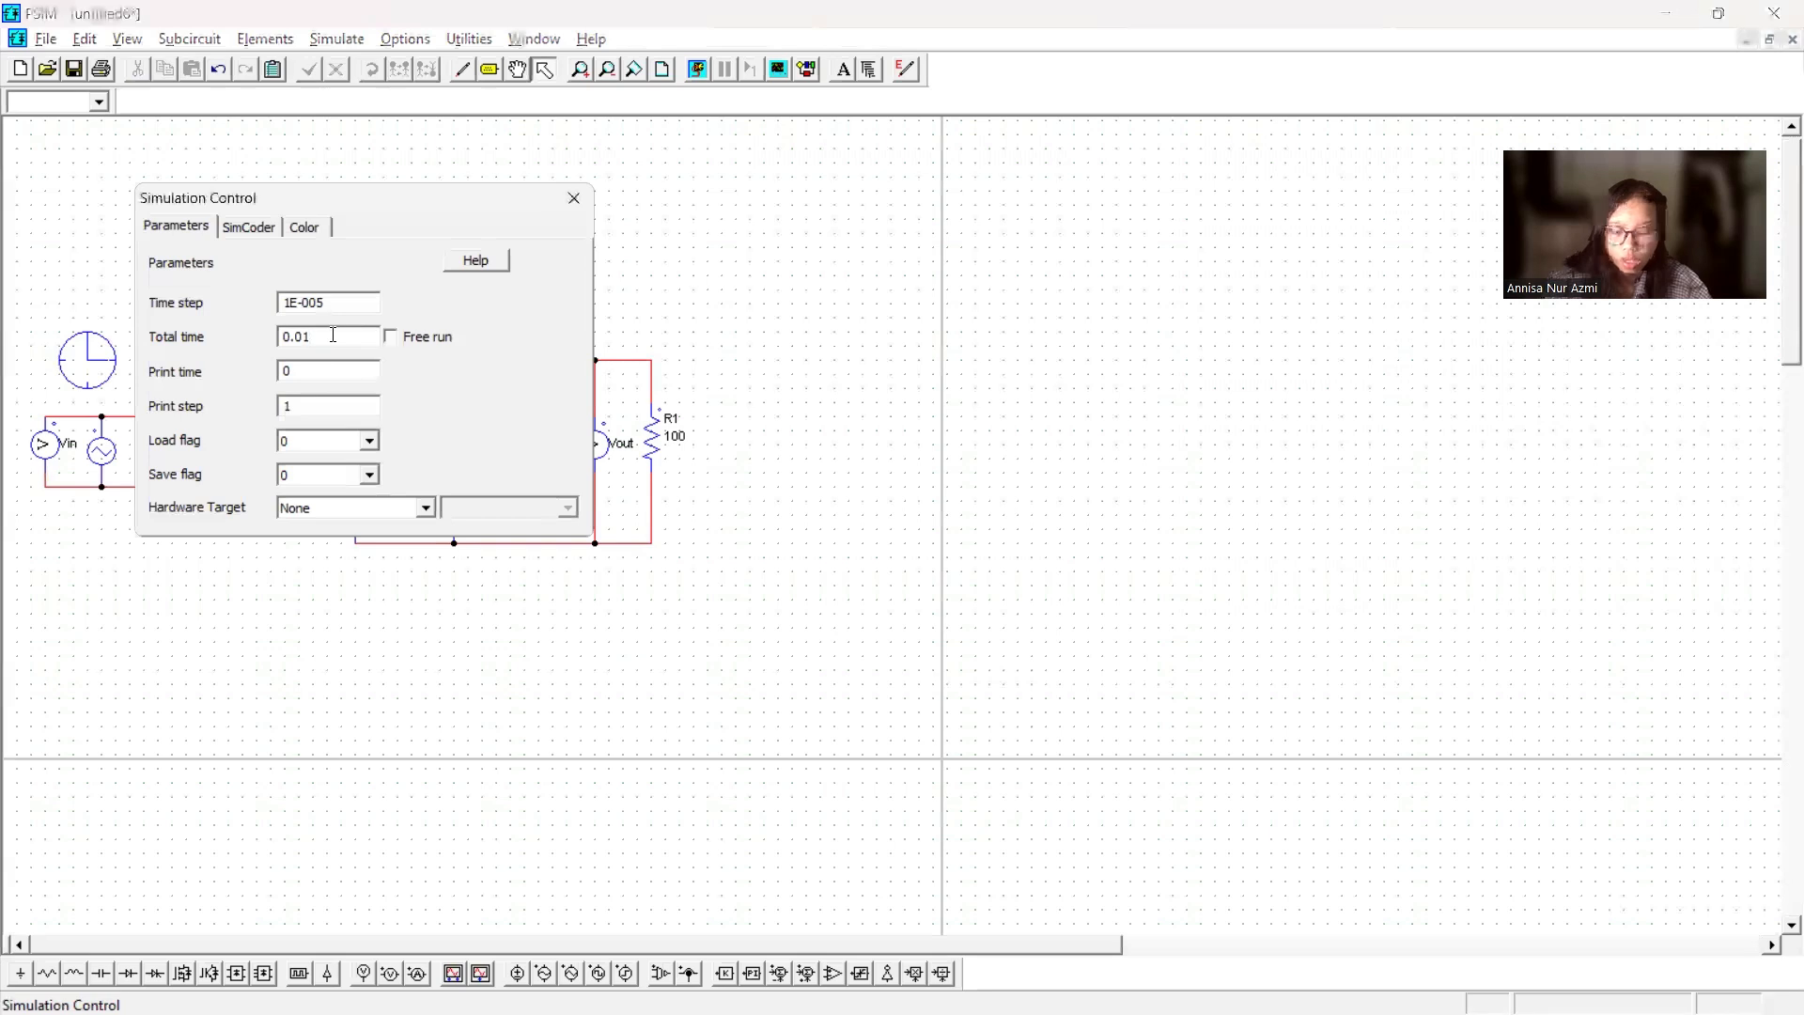
pyautogui.press('BackSpace')
pyautogui.write('6')
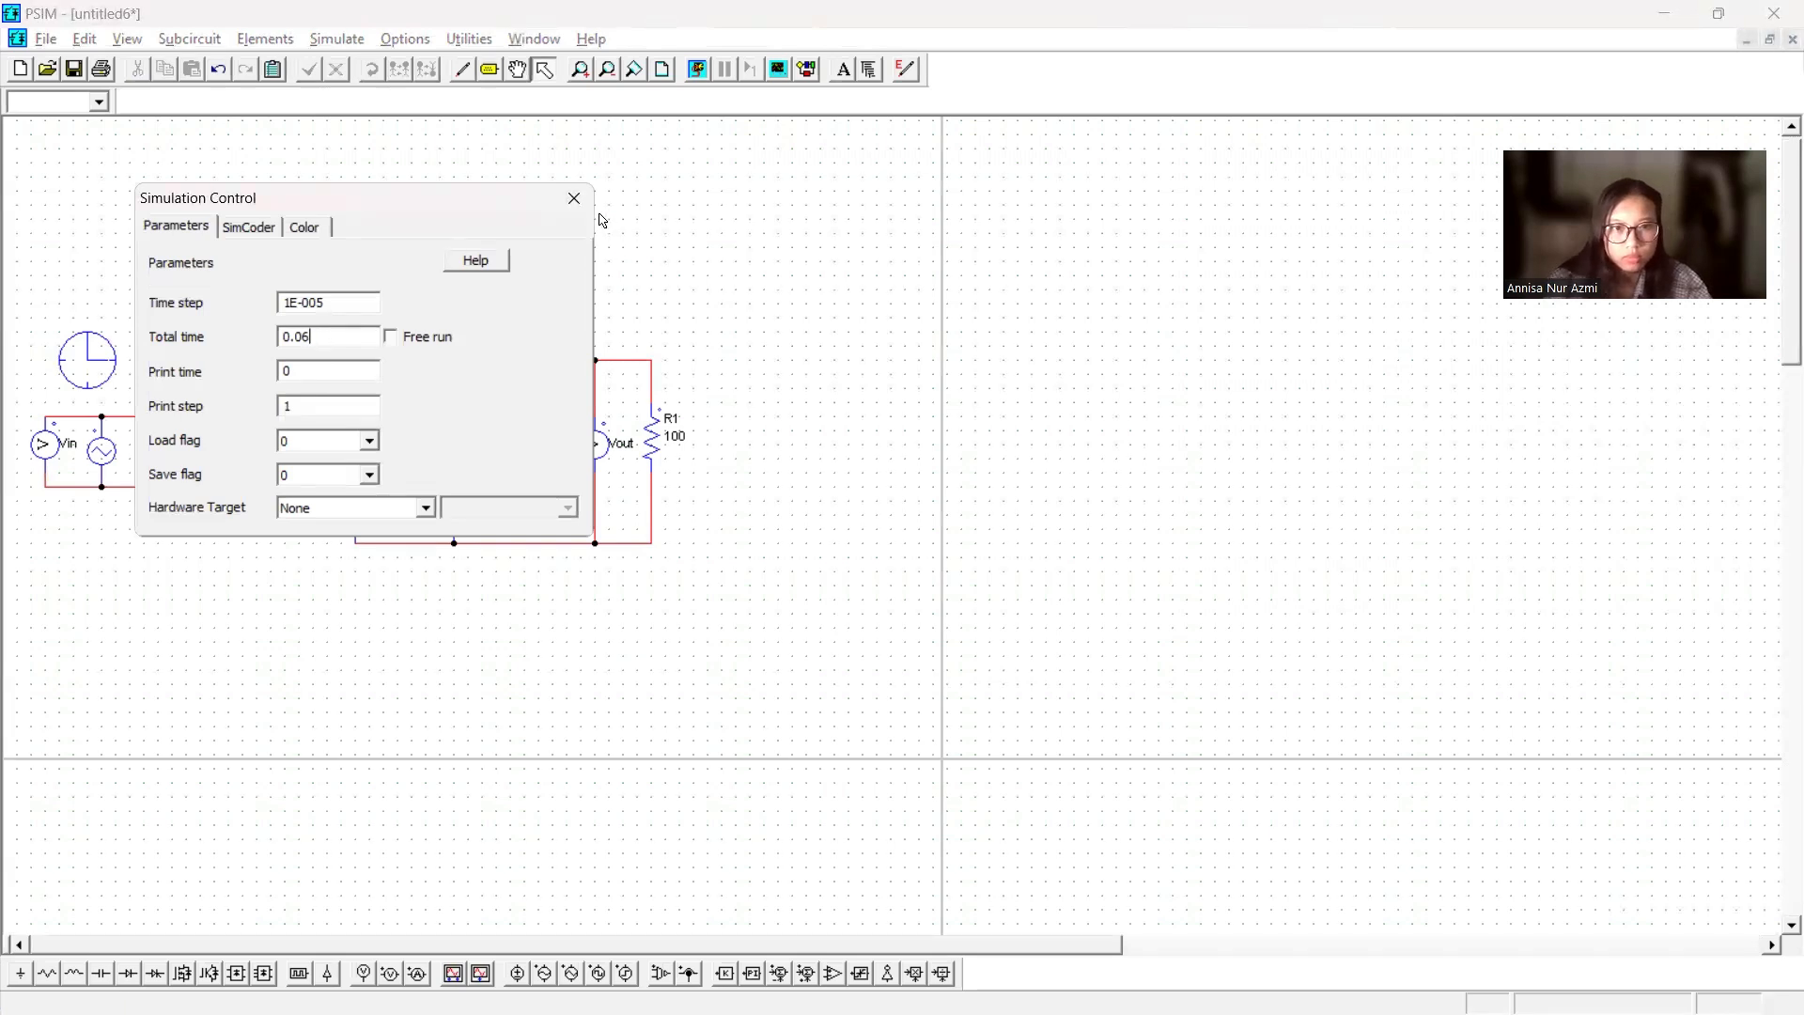
pyautogui.click(574, 198)
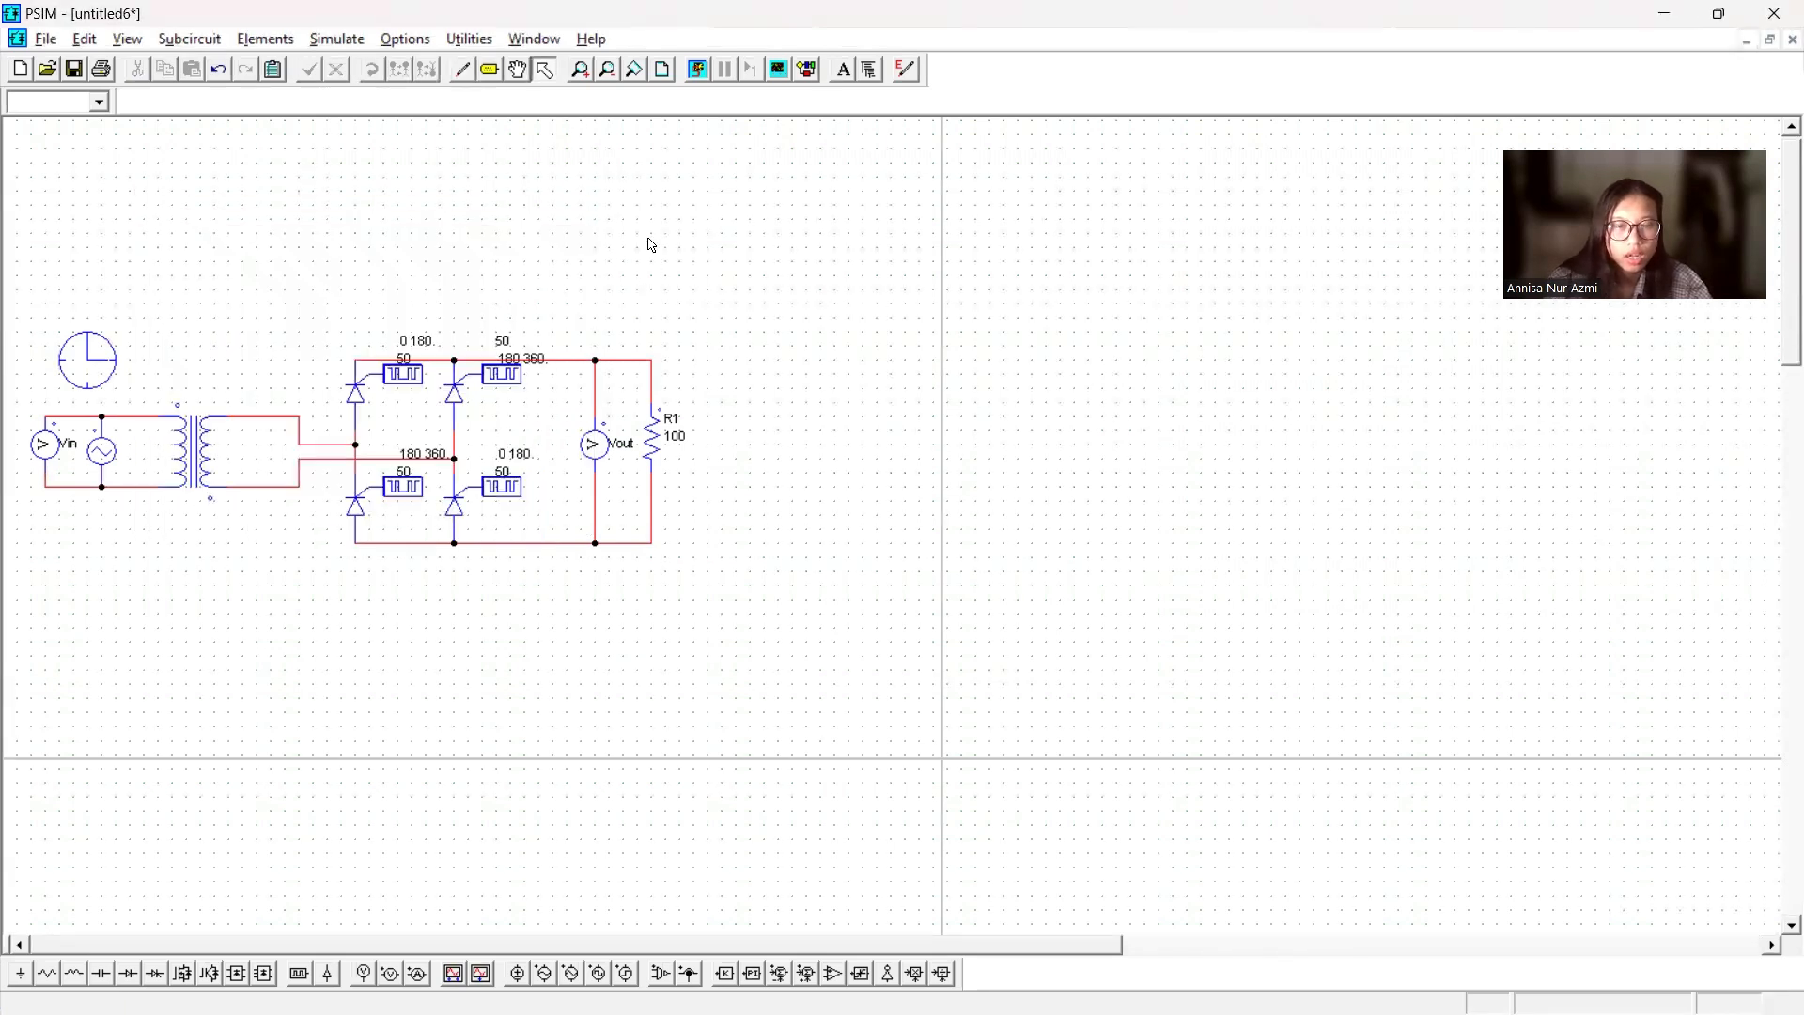
# - Run the simulation and plot Vin, enlarging the graph to fill the Simview window
pyautogui.click(696, 69)
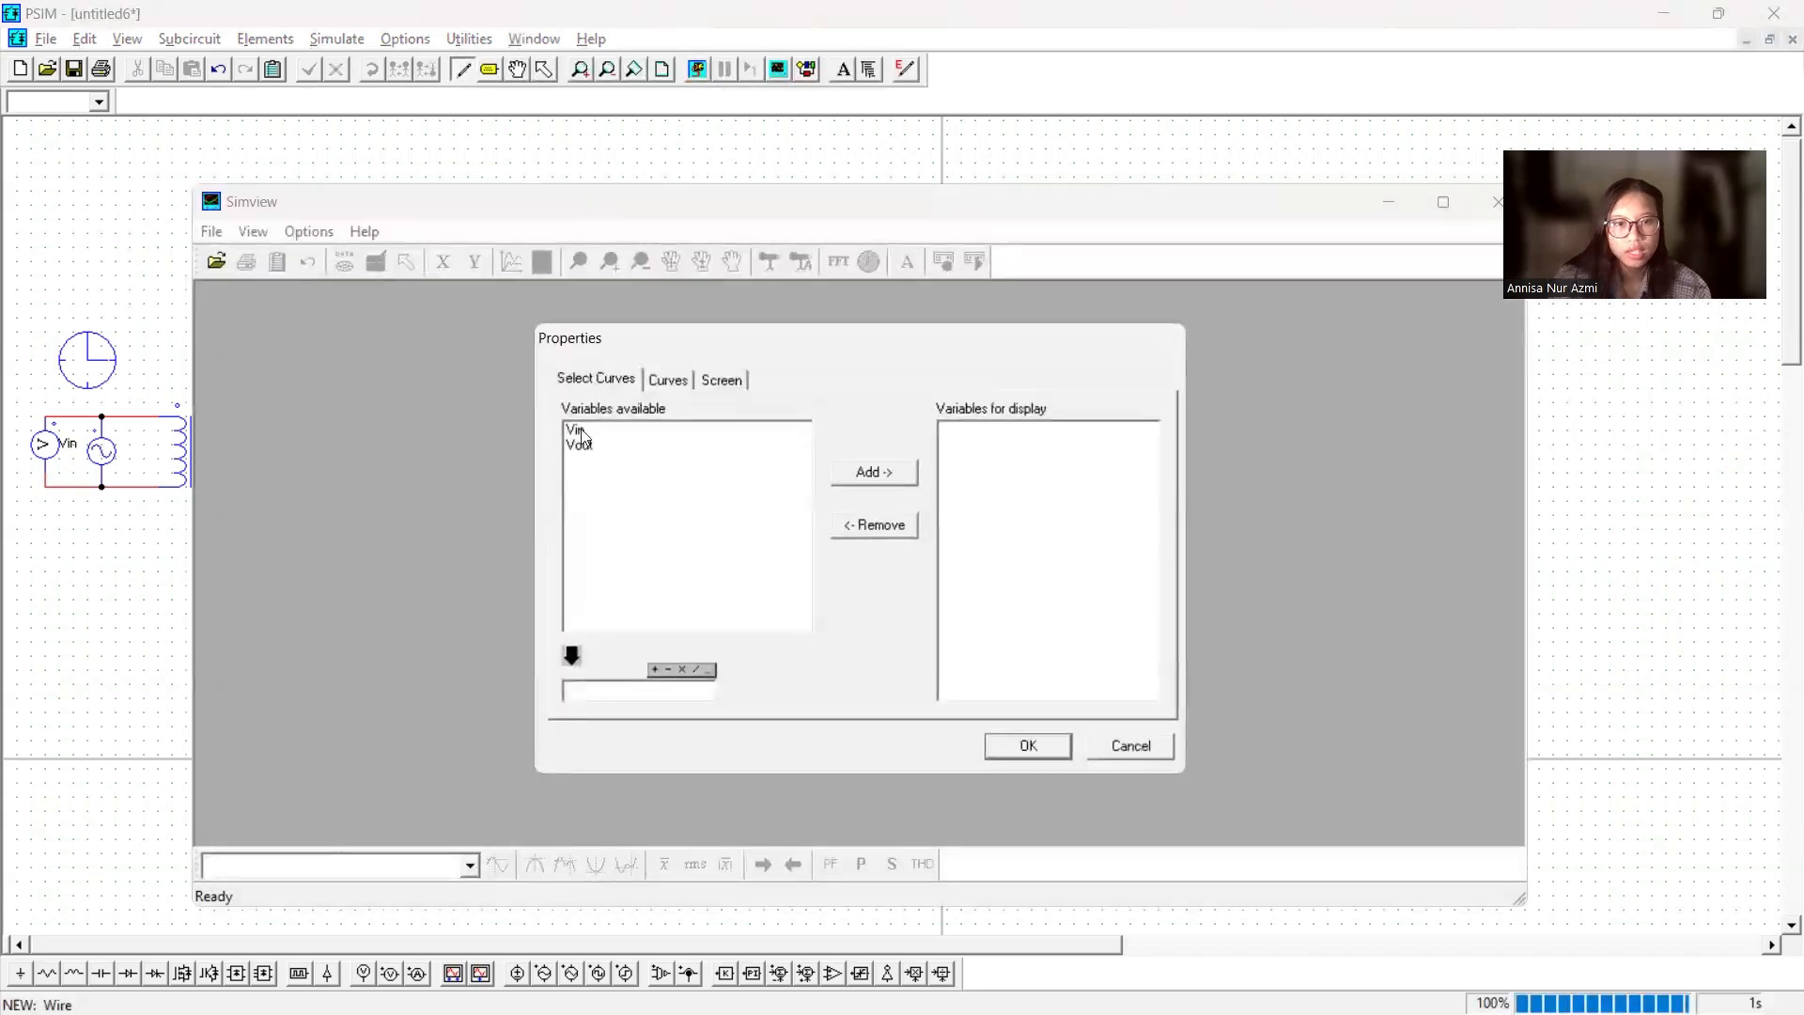
pyautogui.click(613, 433)
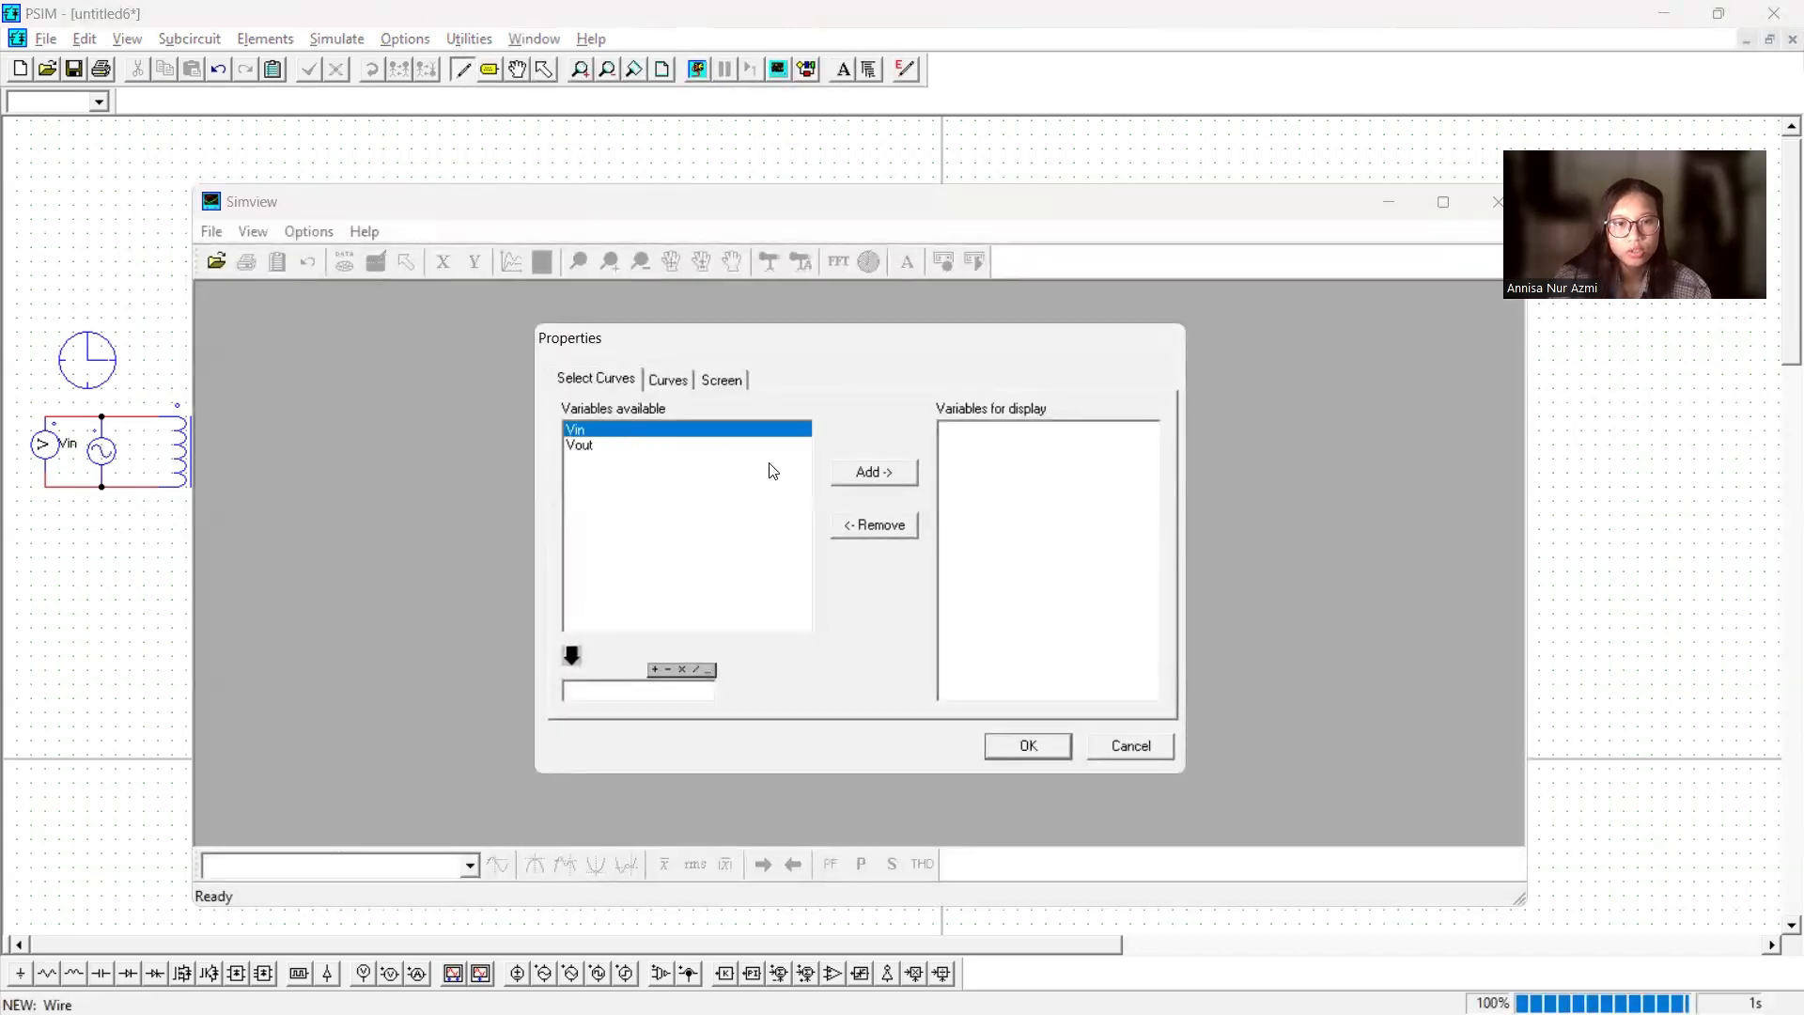
pyautogui.click(1045, 755)
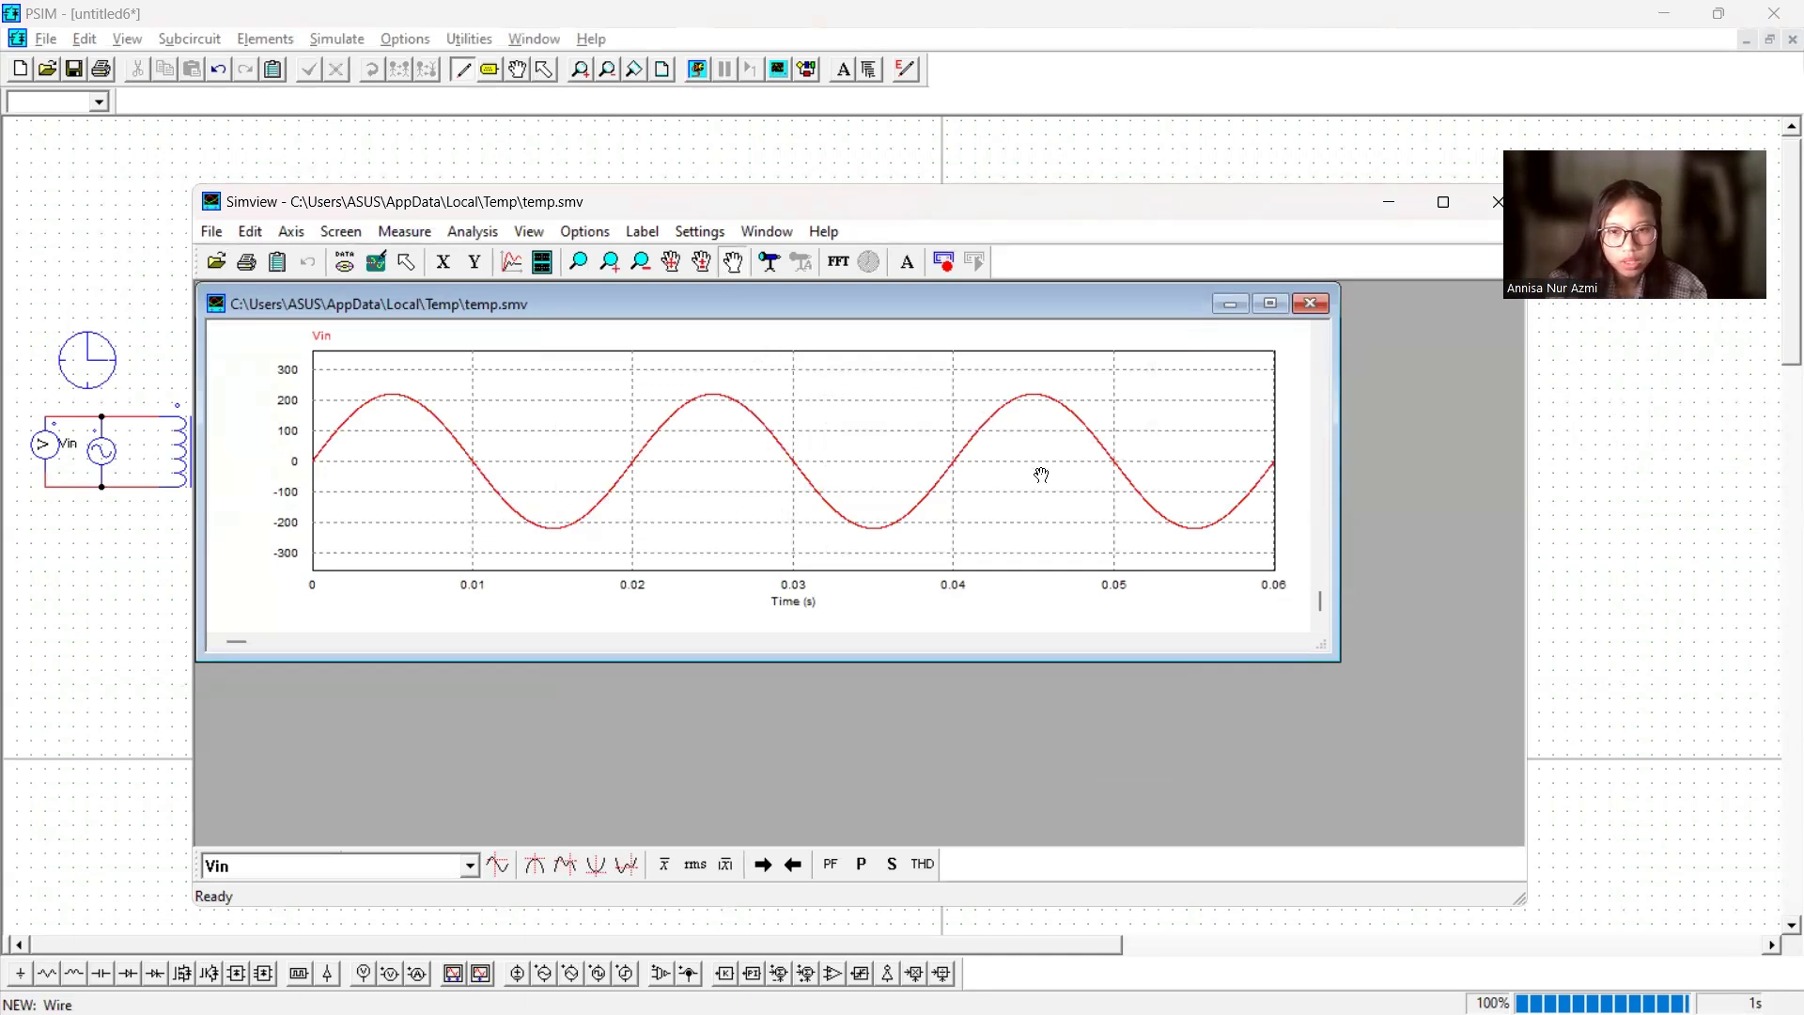
pyautogui.click(1269, 303)
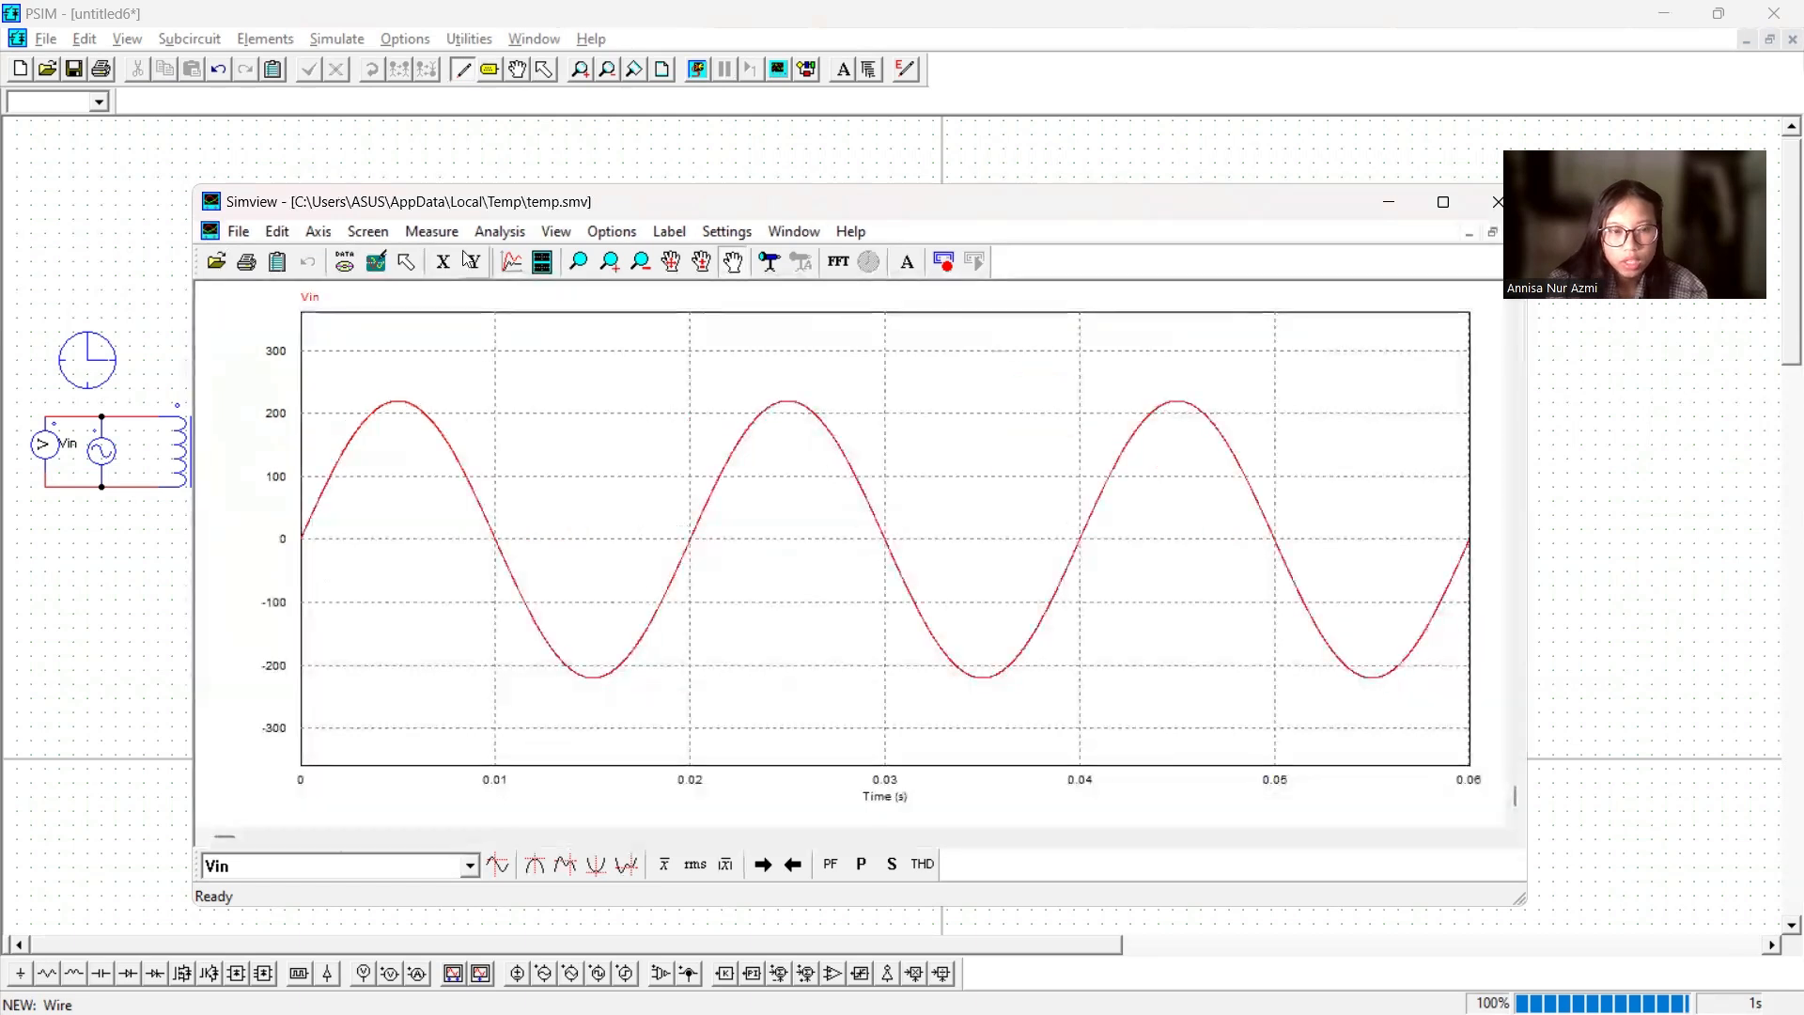
# - Add a second plot showing Vout below the Vin plot and maximize the Simview window
pyautogui.click(542, 262)
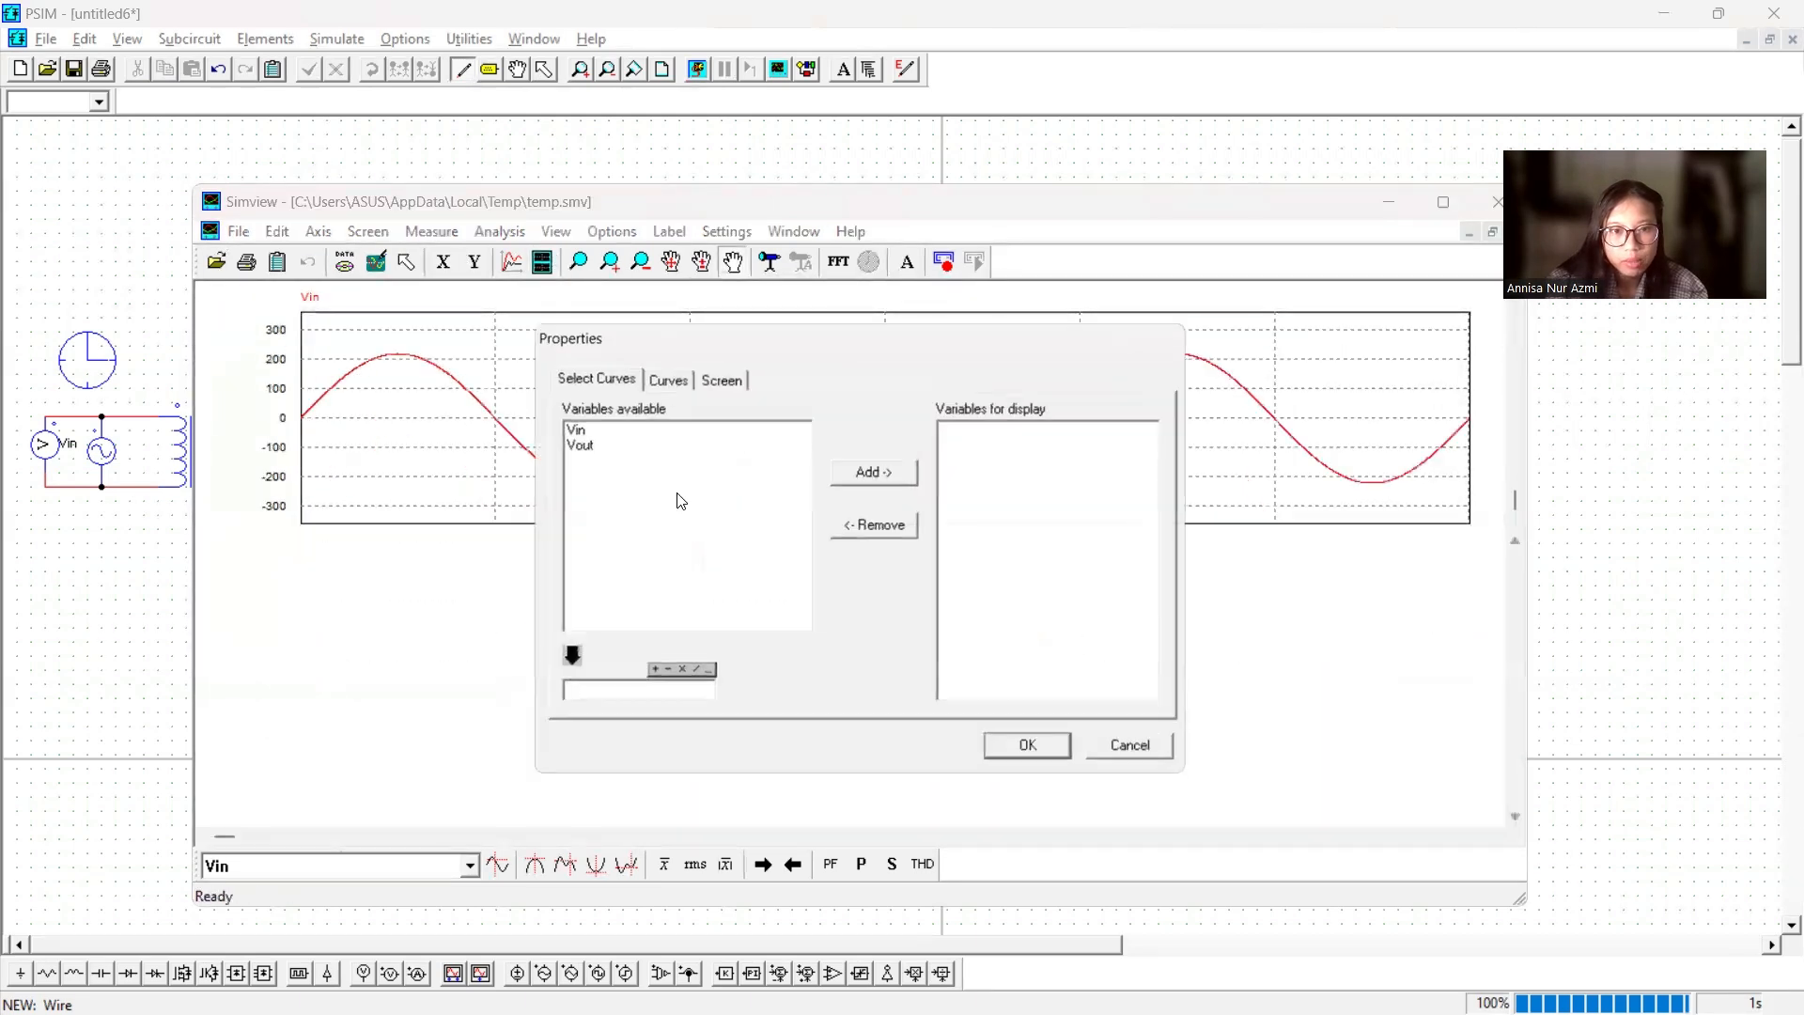
pyautogui.click(575, 445)
pyautogui.click(874, 471)
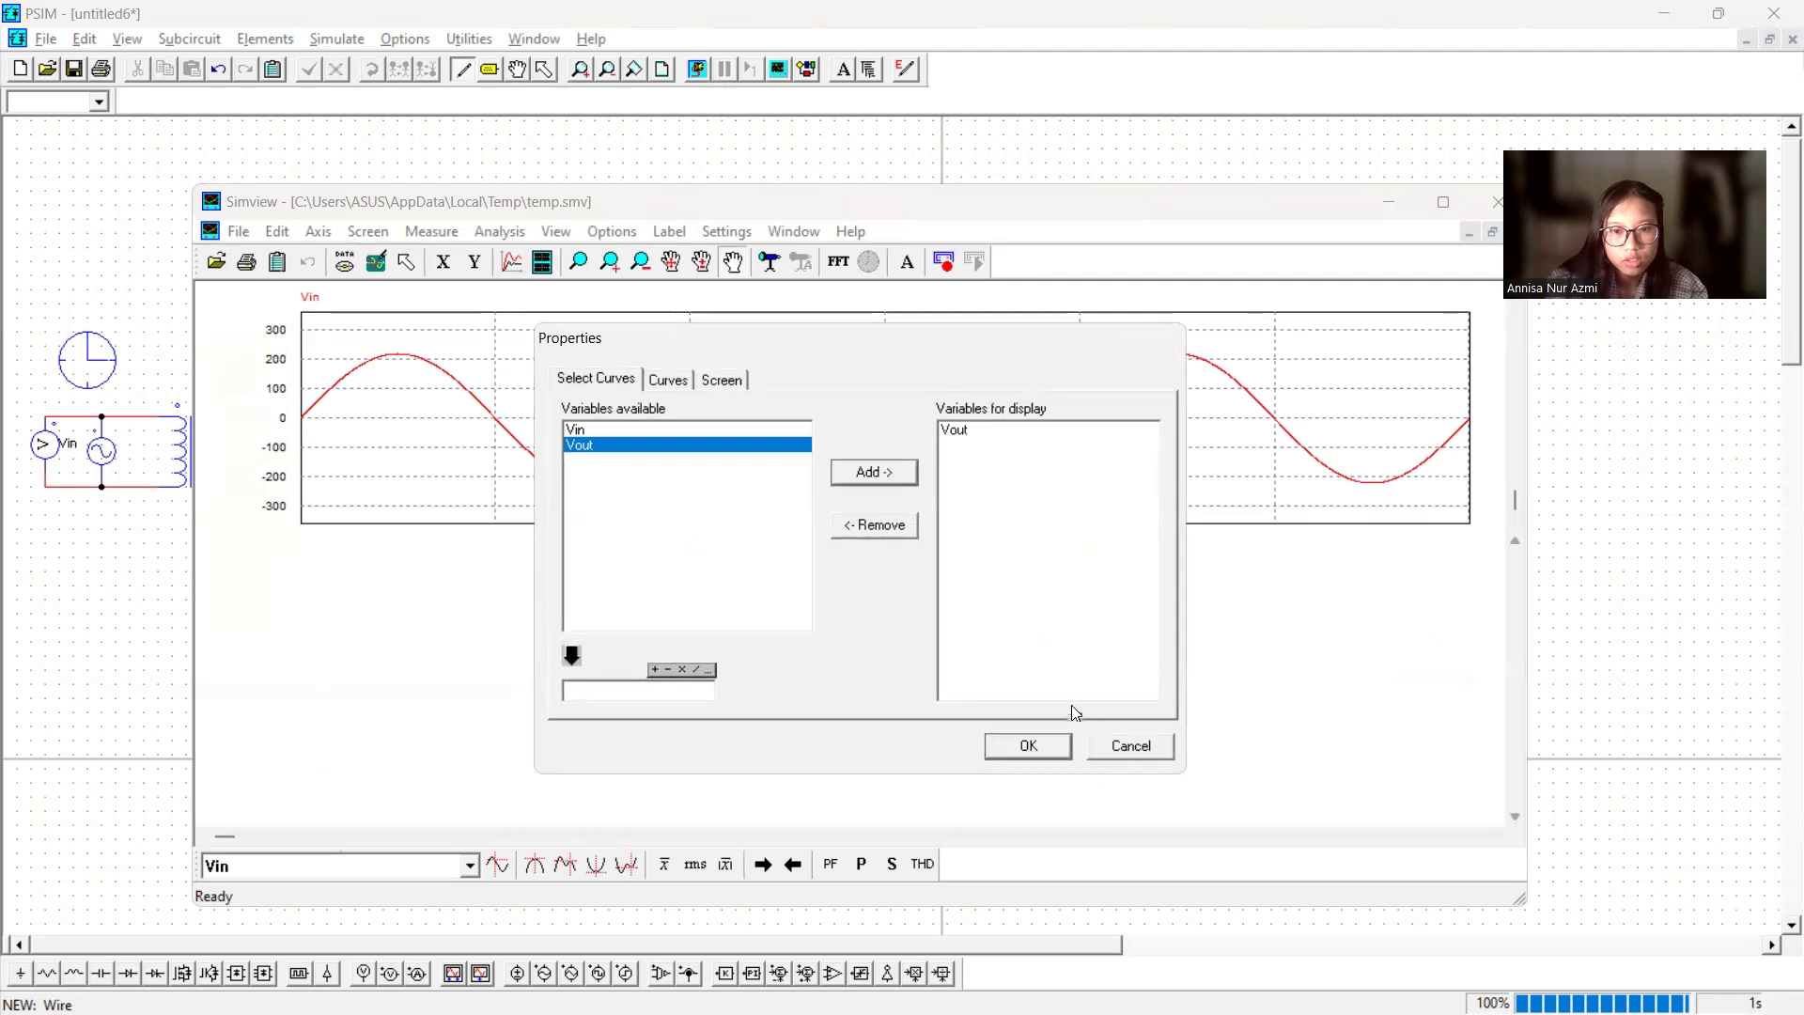
pyautogui.click(1026, 747)
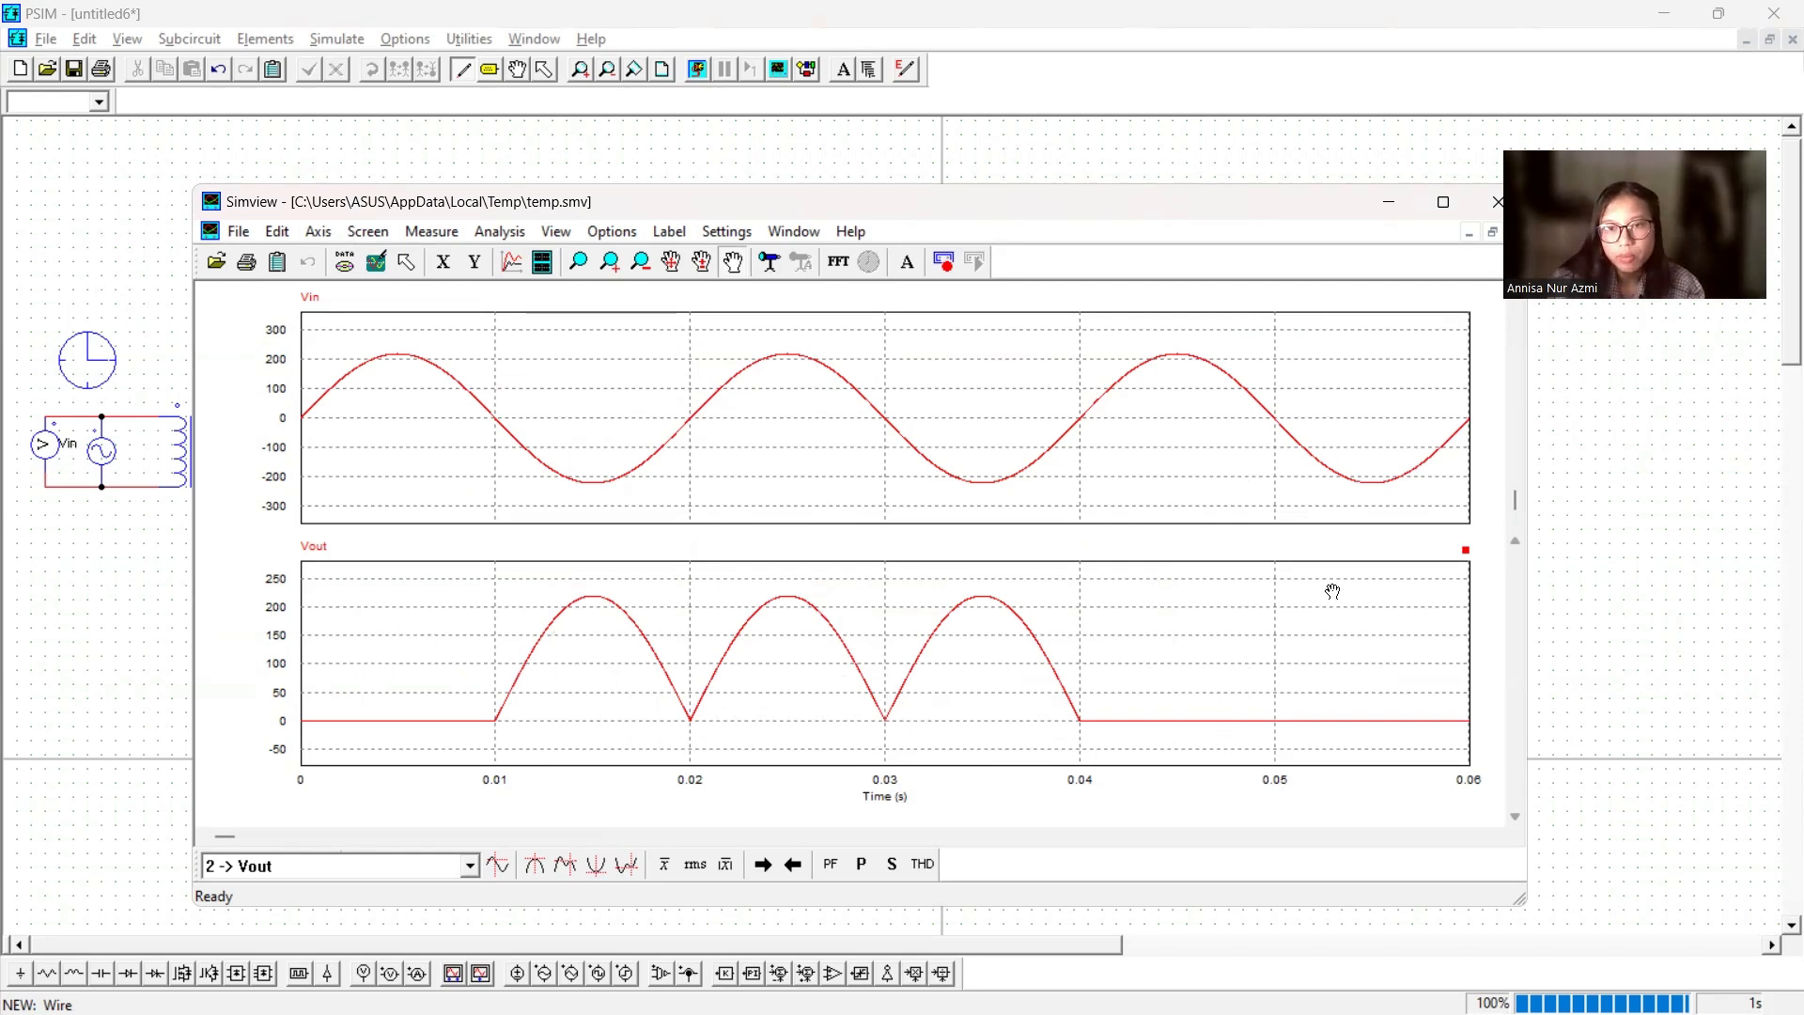
pyautogui.click(1443, 203)
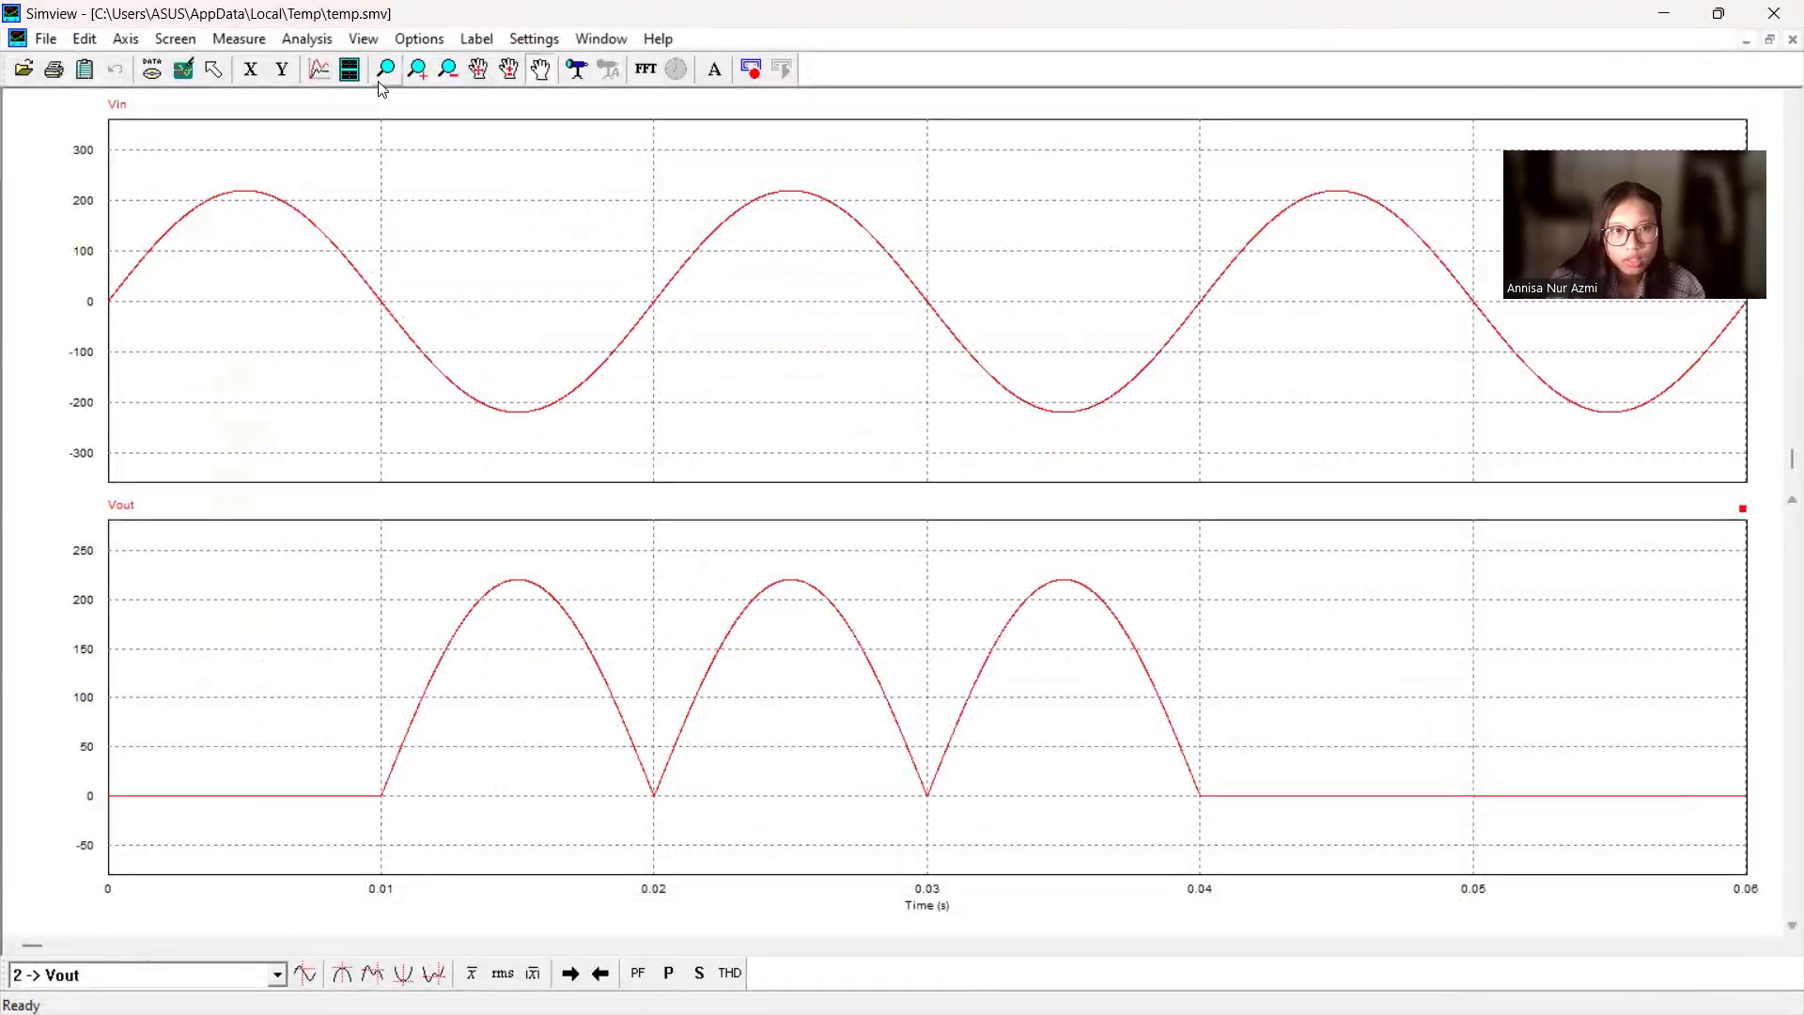
# - Add a third plot that overlays Vin and Vout
pyautogui.click(349, 68)
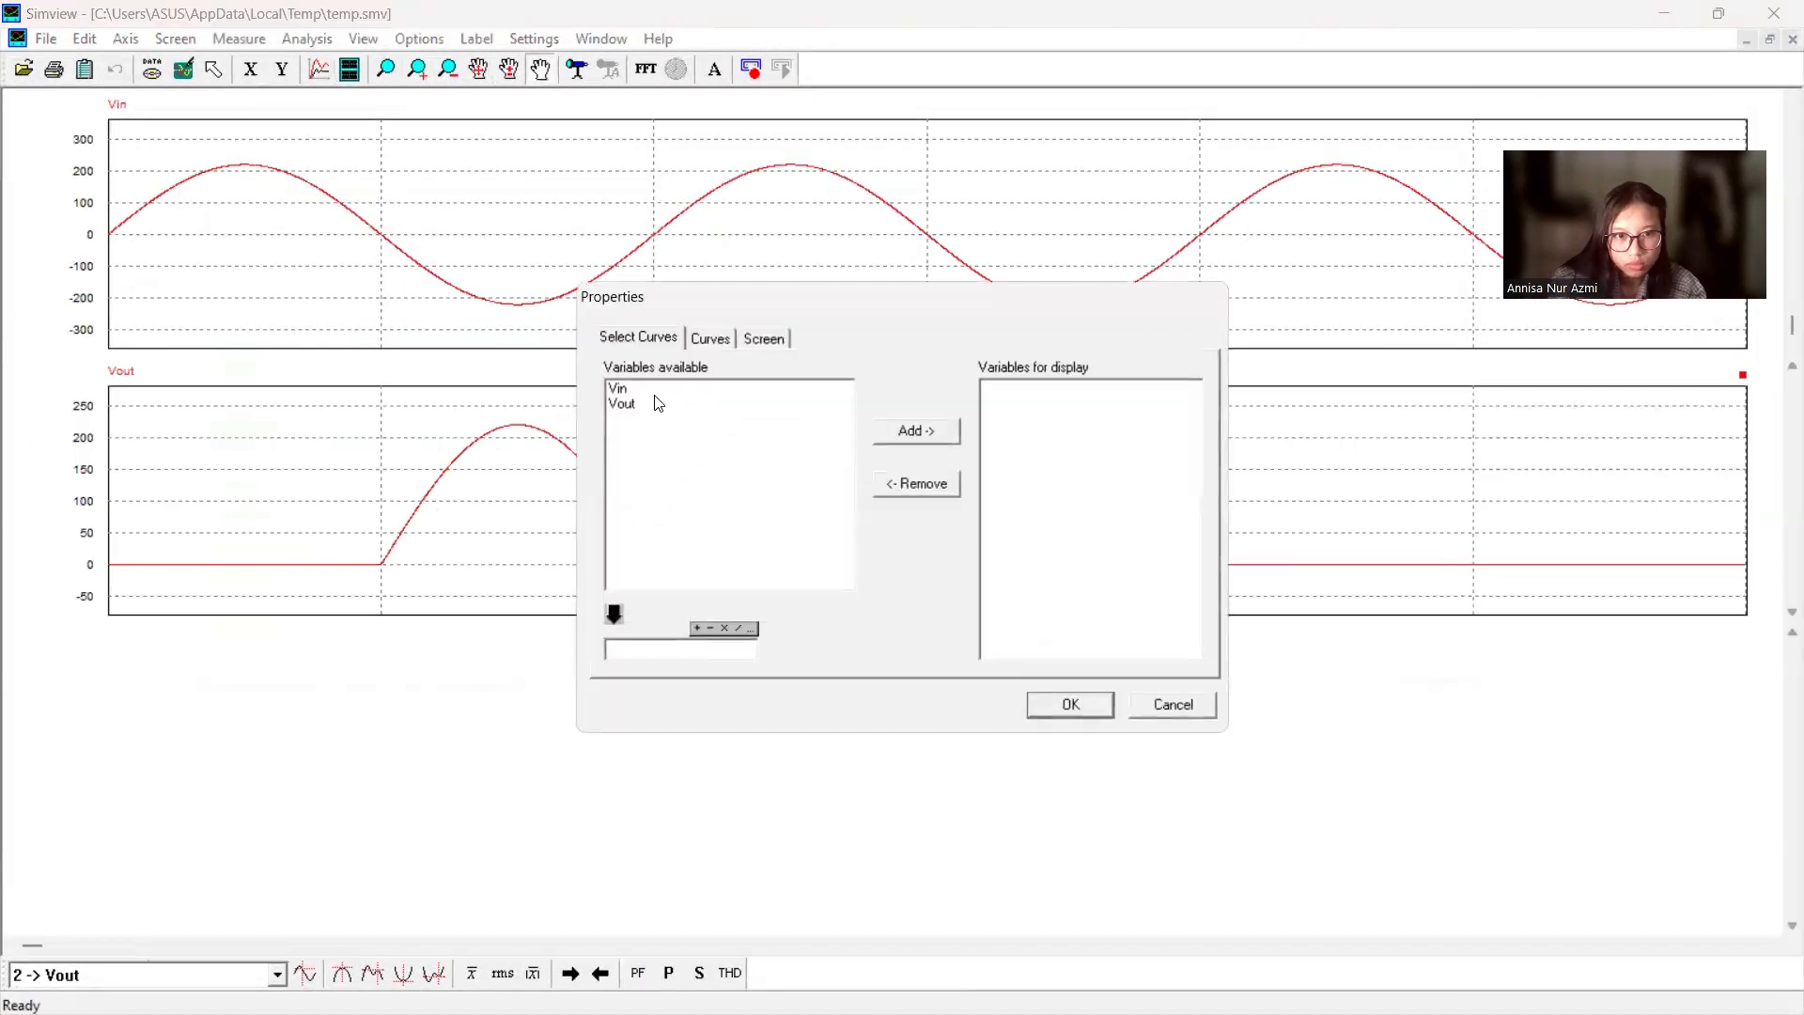
pyautogui.moveTo(658, 402); pyautogui.dragTo(654, 382)
pyautogui.click(878, 432)
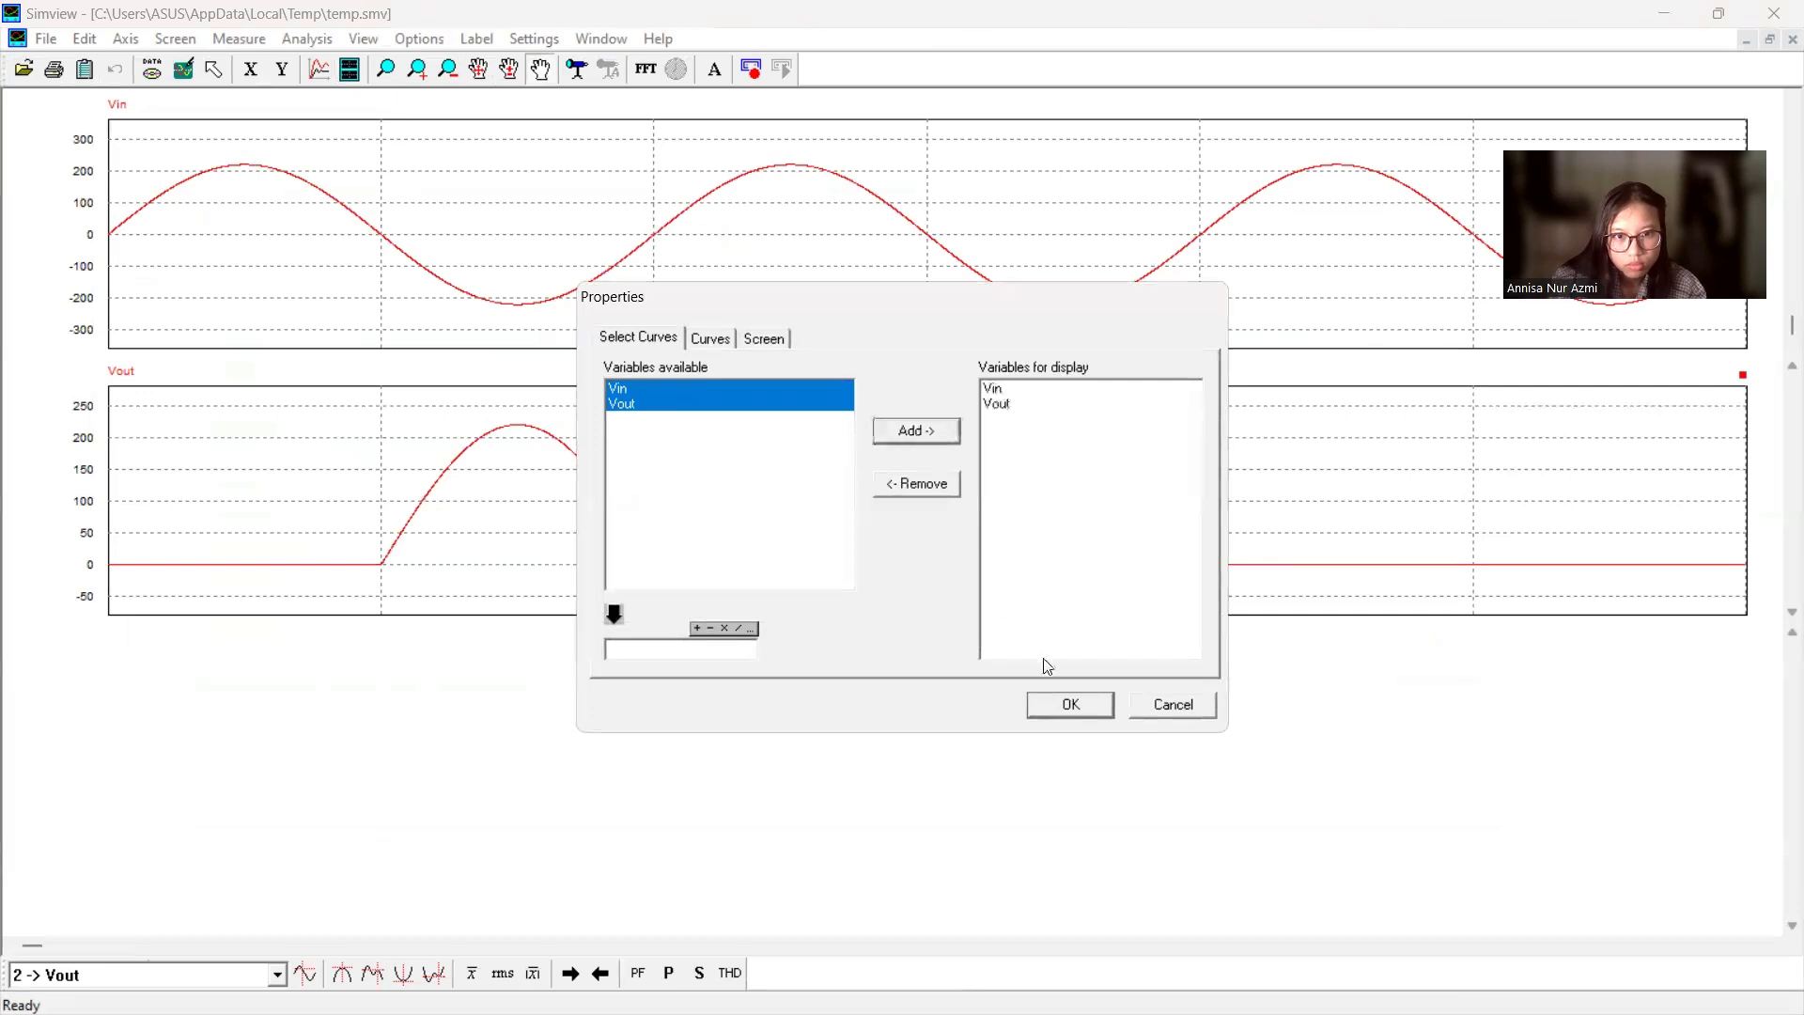
pyautogui.click(1062, 711)
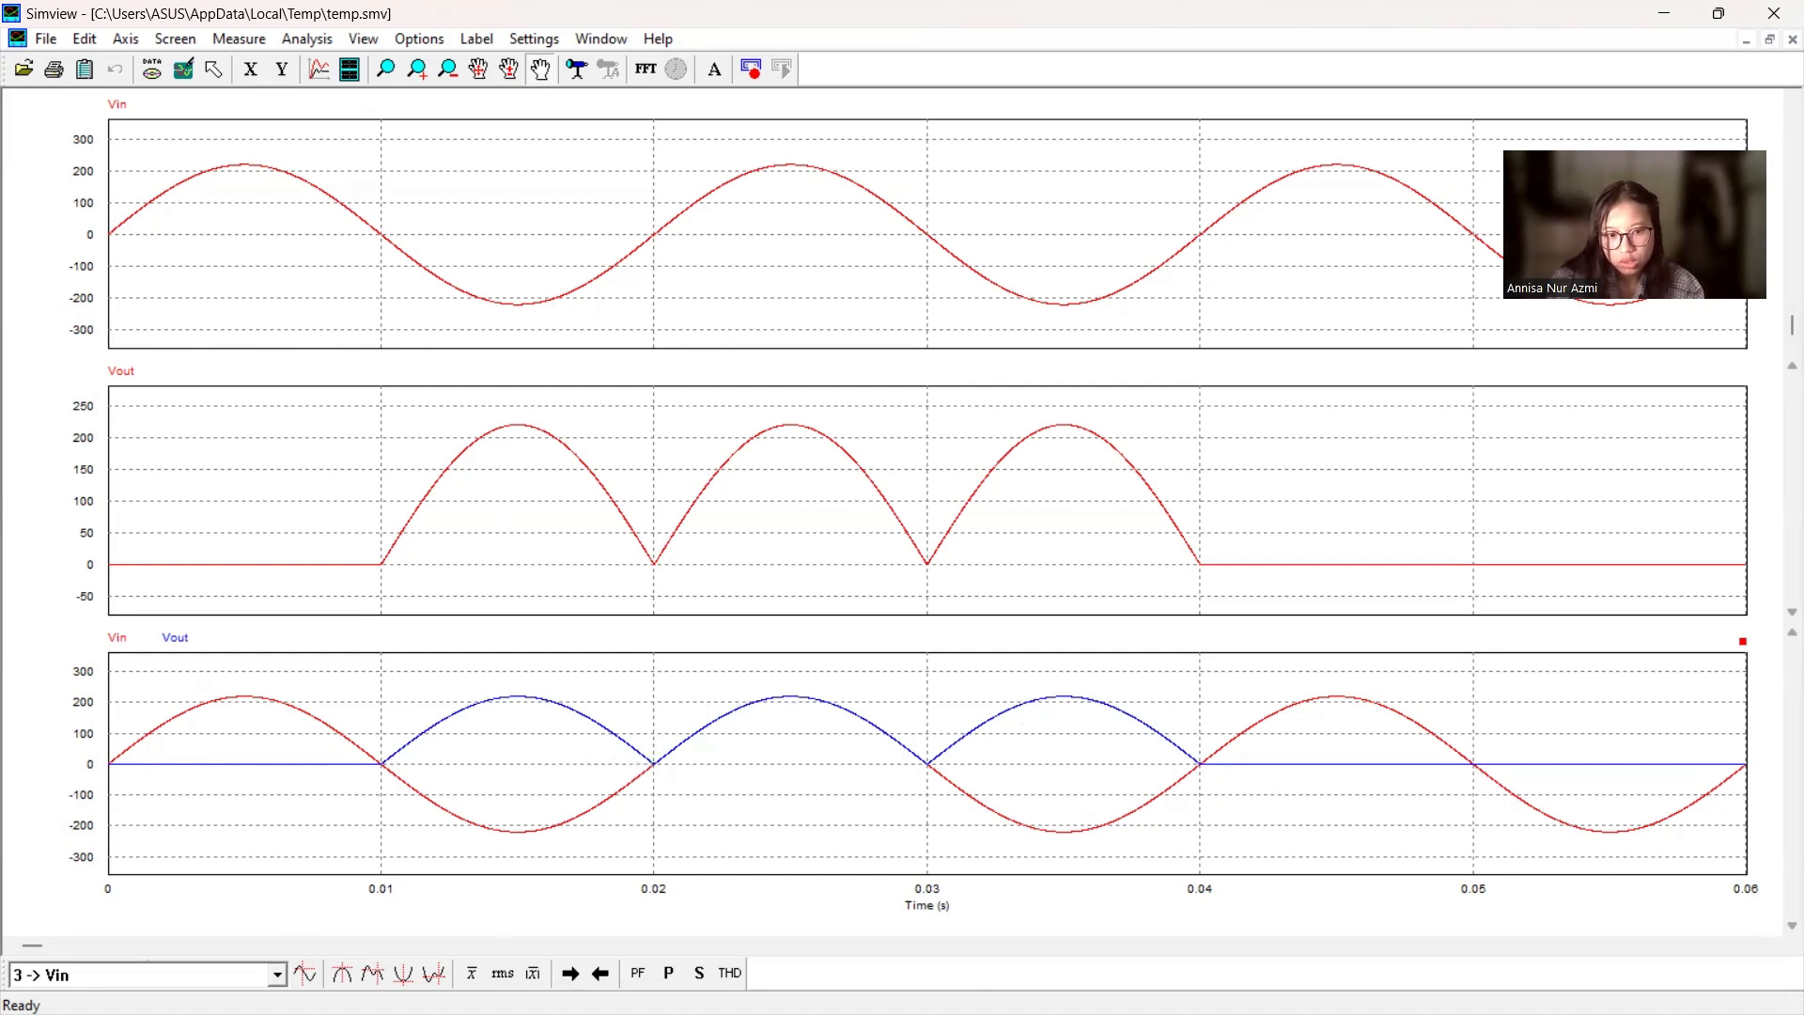
# - Measure the RMS values of the Vin and Vout curves, and close the readout after viewing it
pyautogui.click(501, 974)
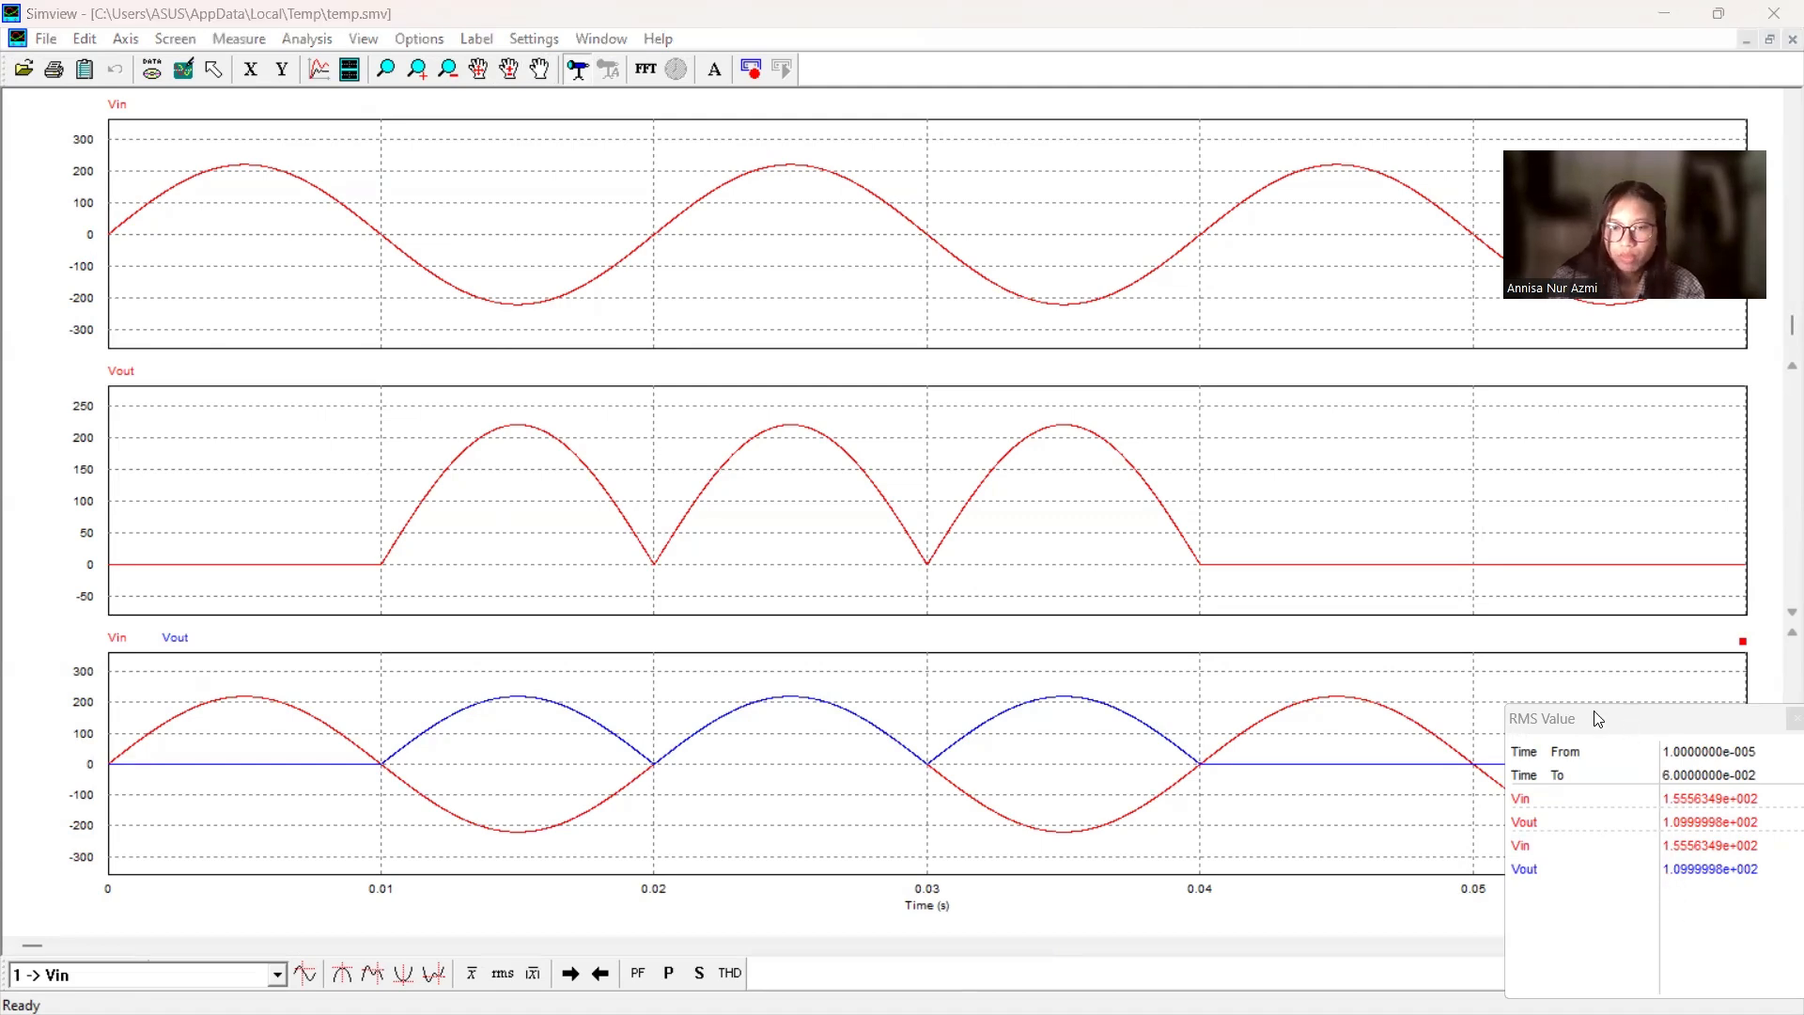
pyautogui.moveTo(1600, 719); pyautogui.dragTo(1297, 457)
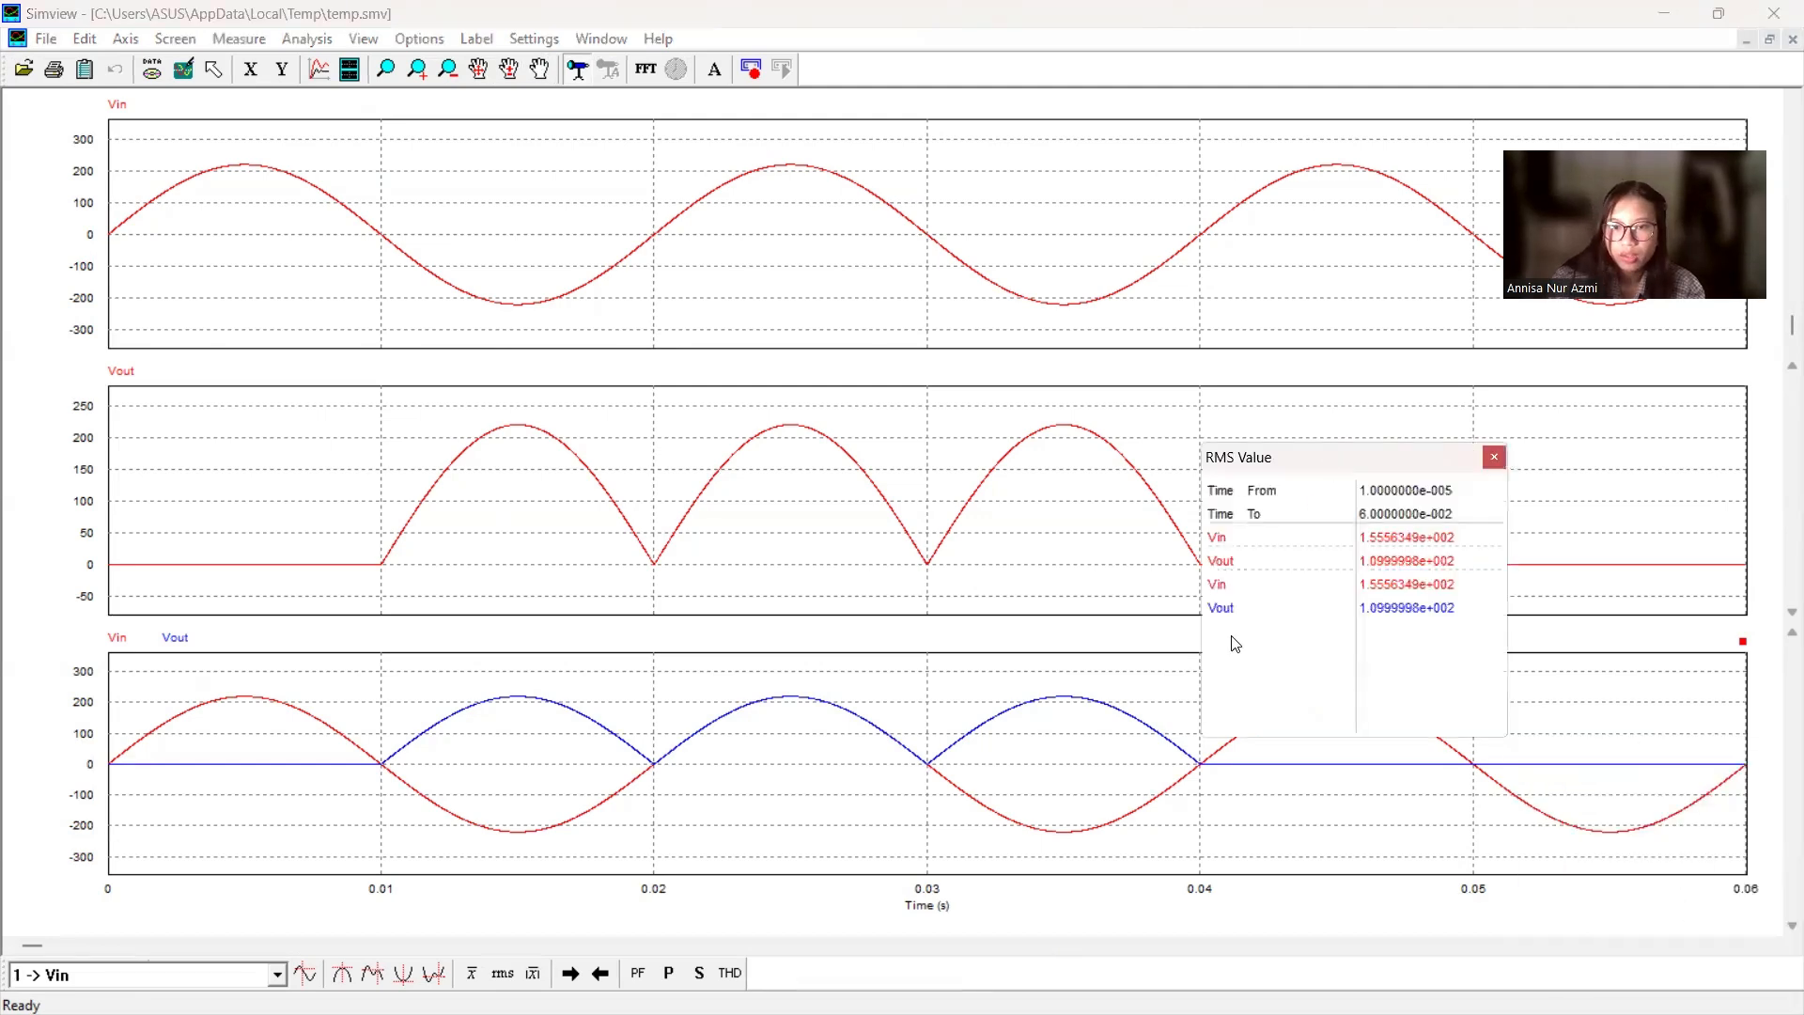
pyautogui.click(1493, 458)
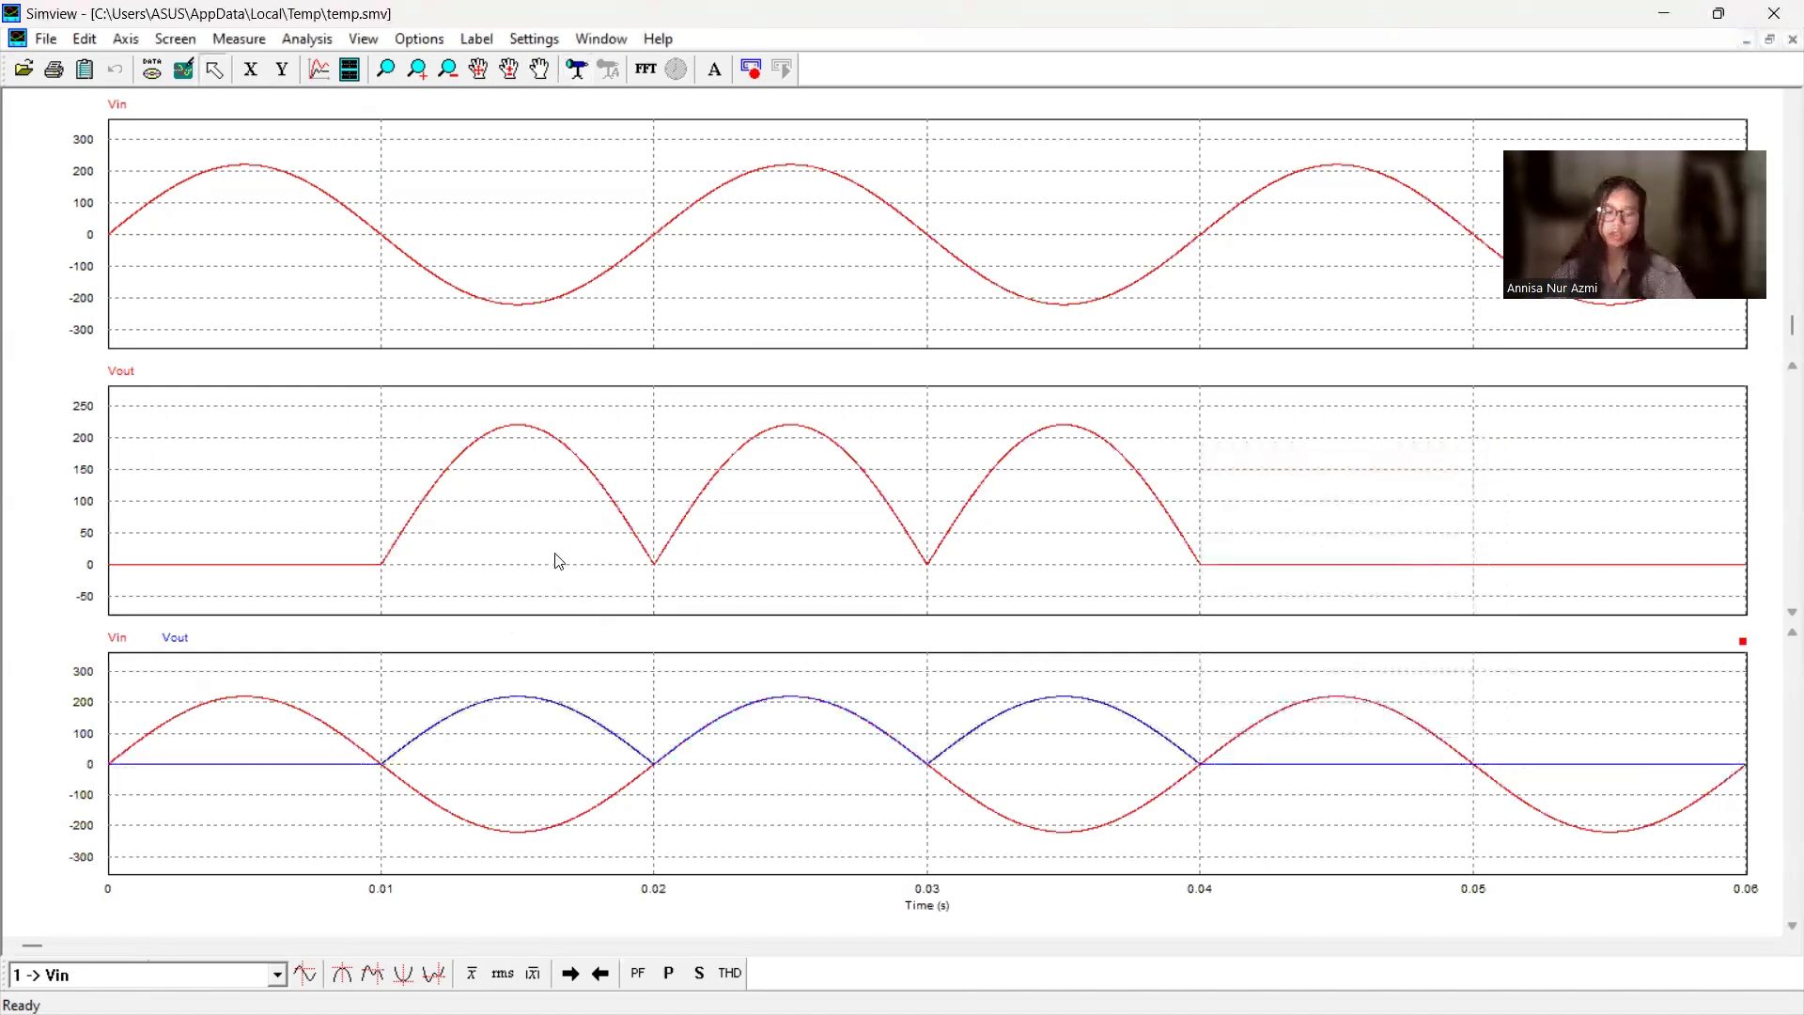